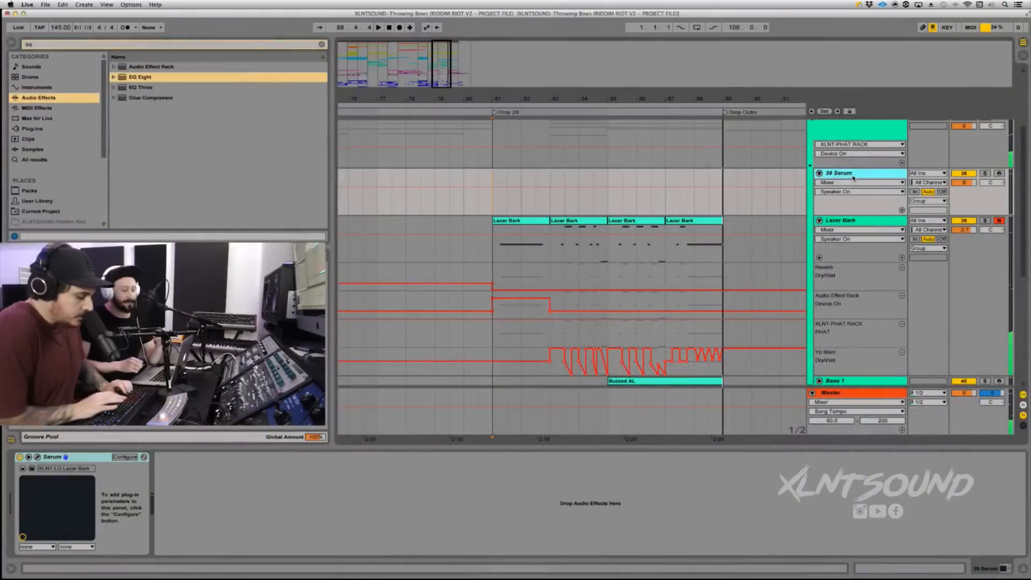
key(super+t)
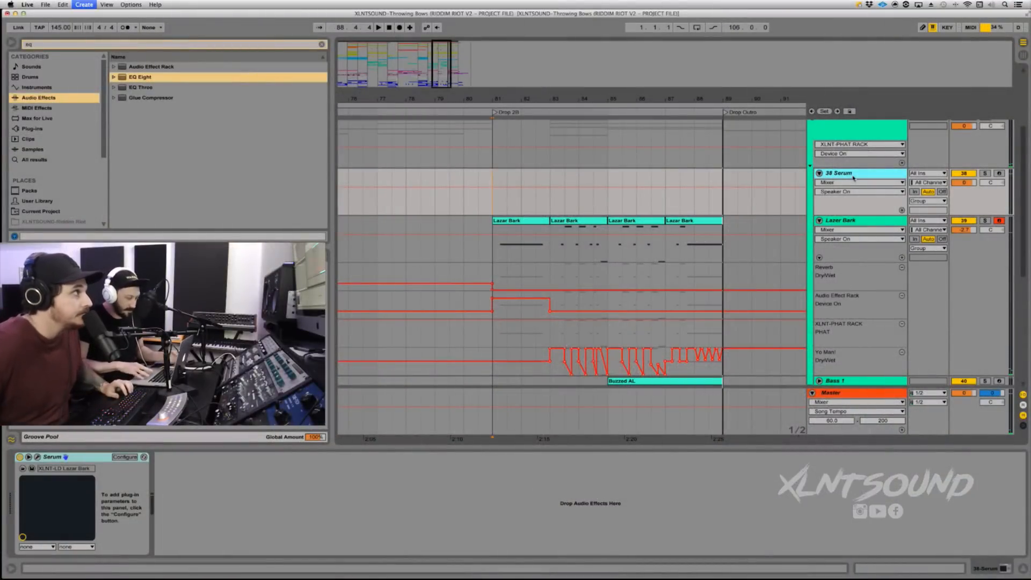
click(851, 224)
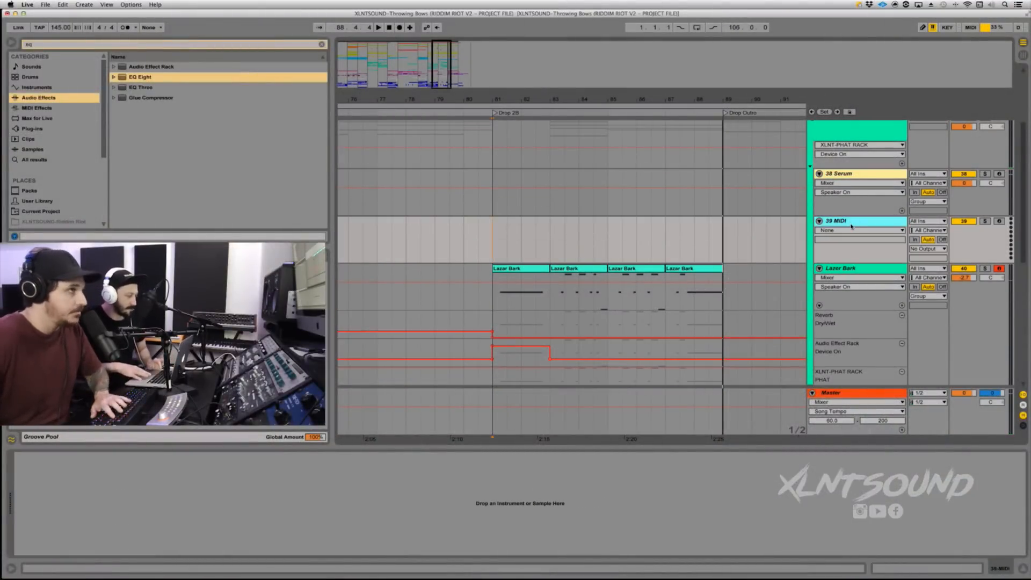
key(Delete)
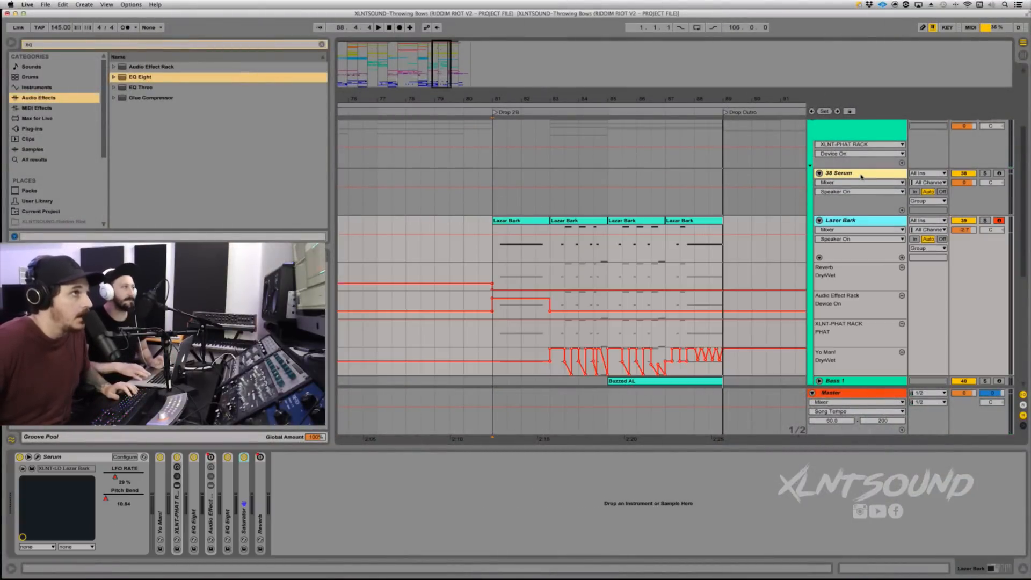
Arm the 38 Serum track for recording and inspect the Lazer Bark track's device chain for reference.
click(999, 173)
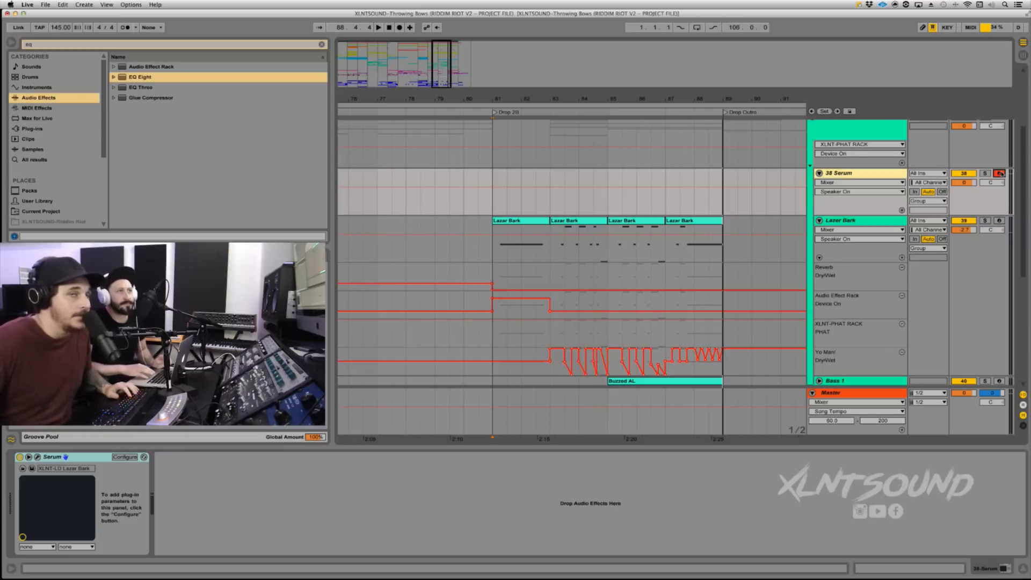
click(858, 174)
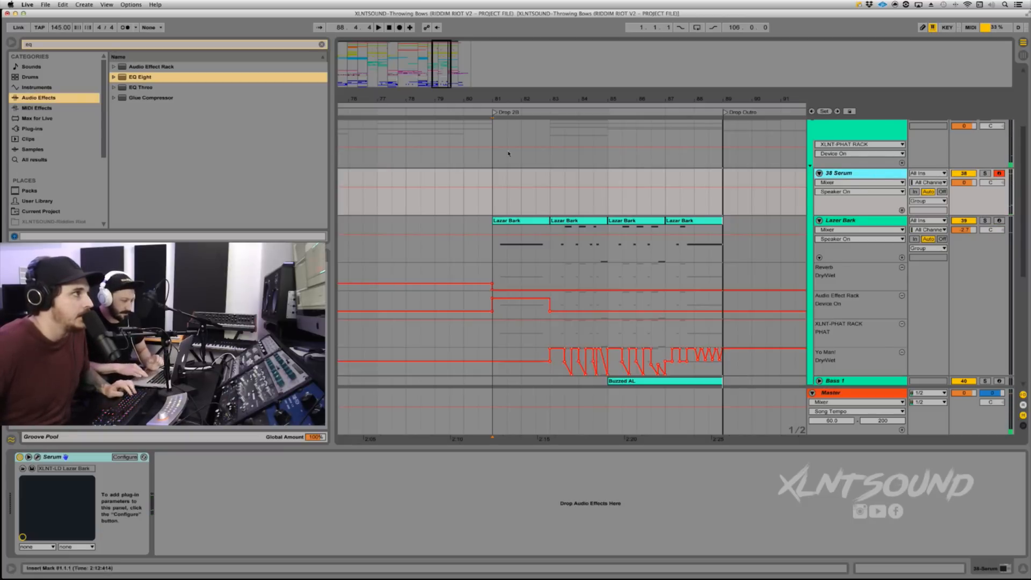
click(532, 221)
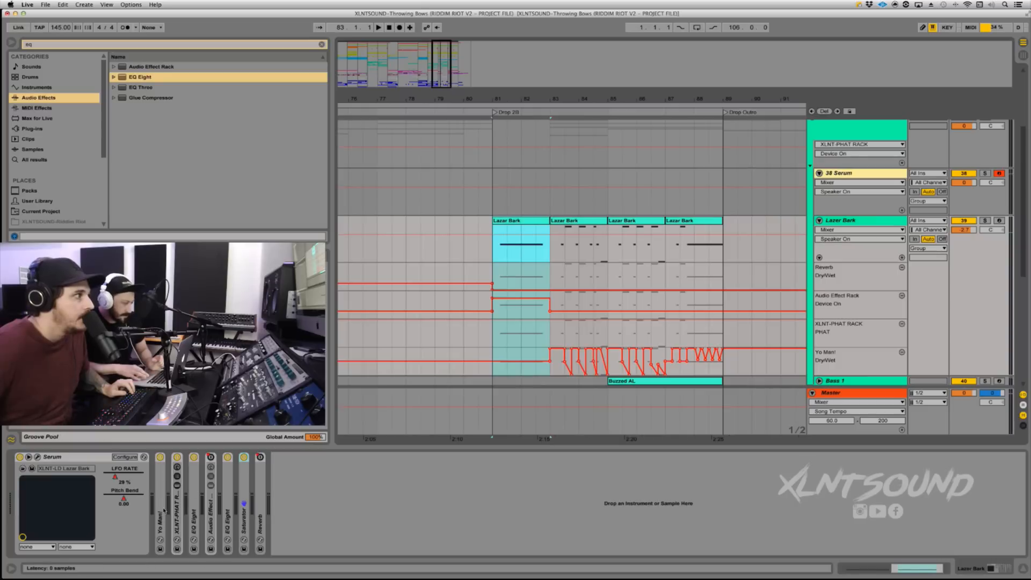
click(177, 510)
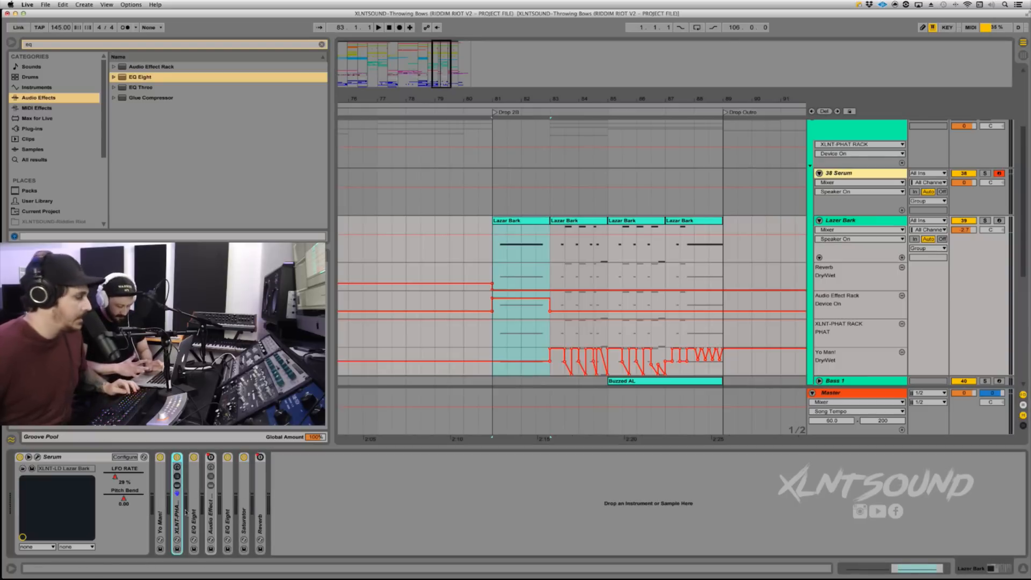
click(564, 193)
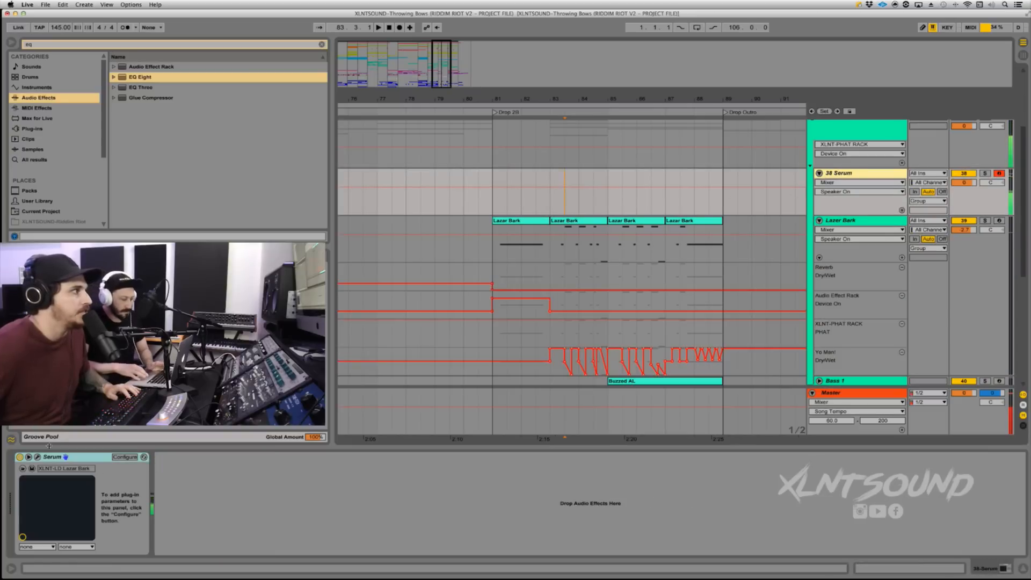
Open the 38 Serum track's Serum instrument in an enlarged window and initialize its preset.
click(37, 457)
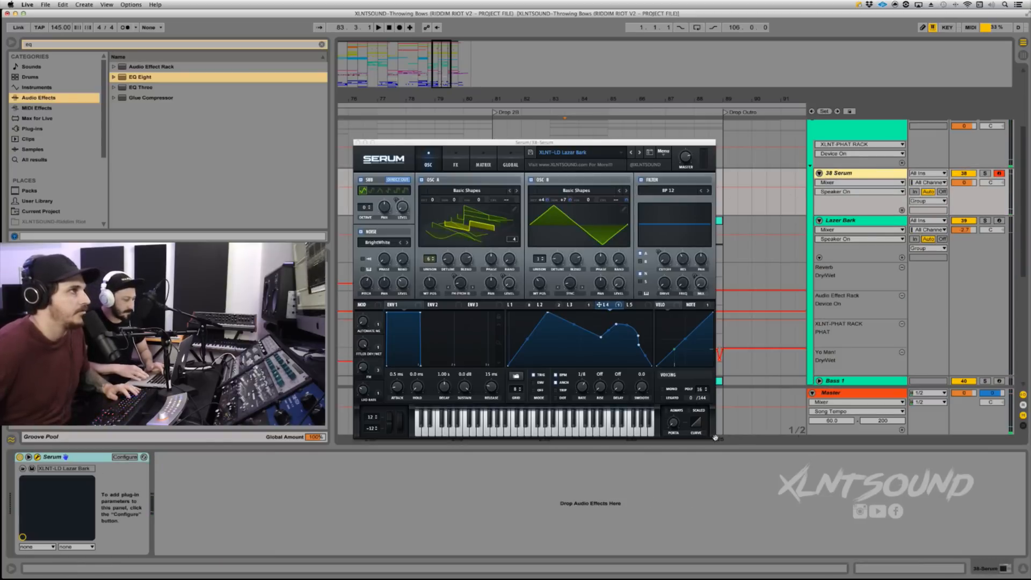
drag(713, 438, 784, 411)
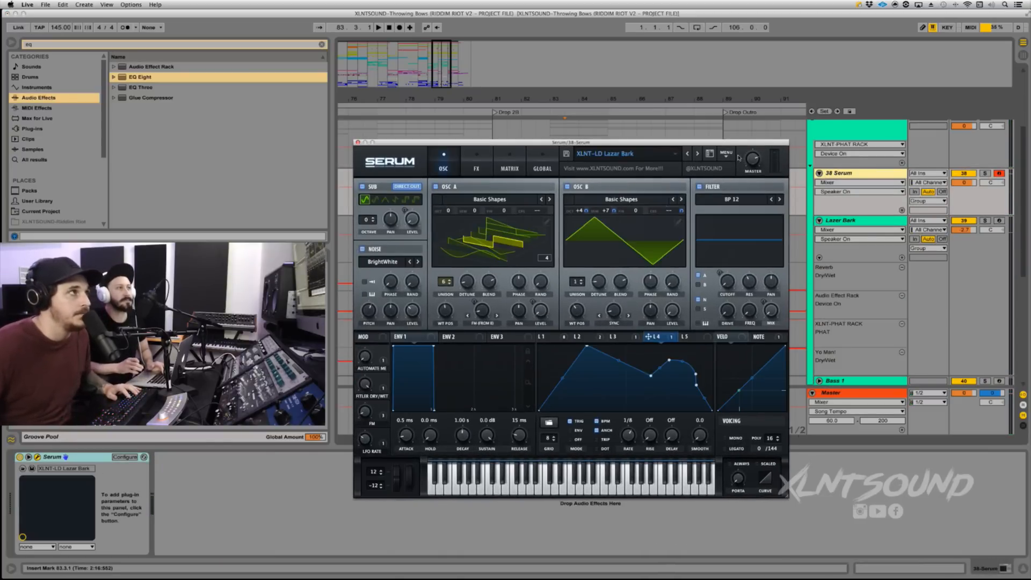
drag(722, 144, 736, 100)
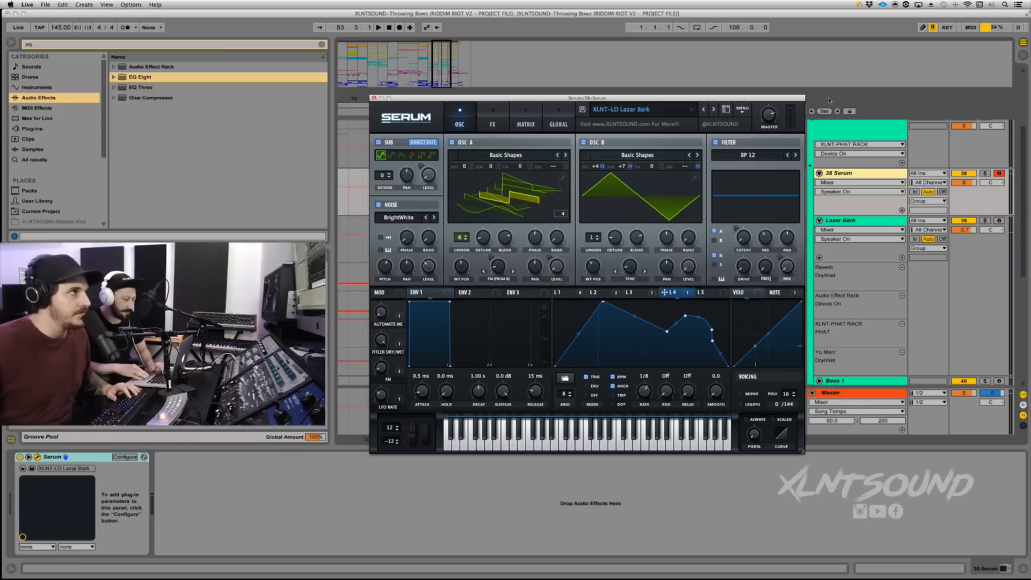
click(741, 114)
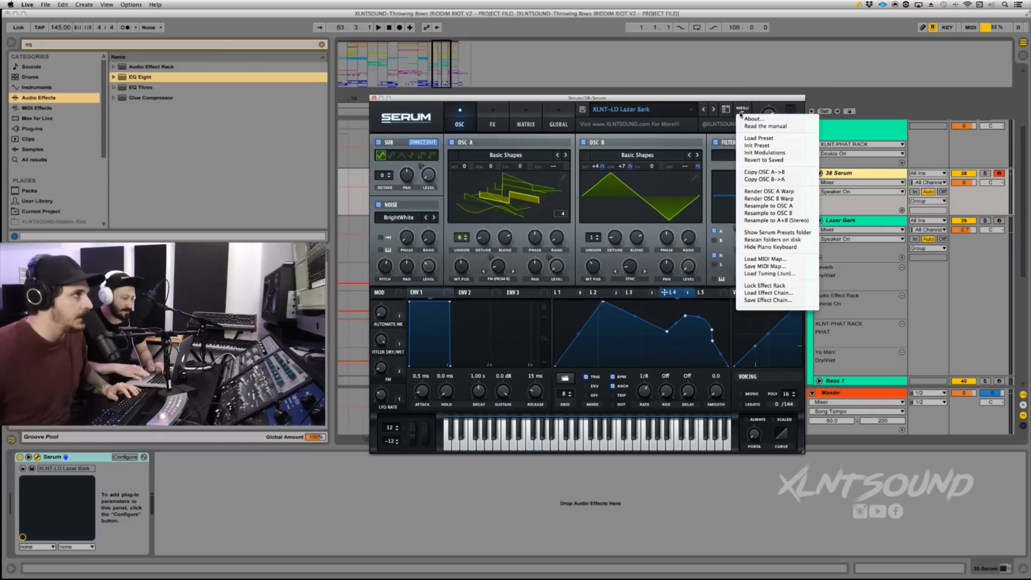
click(750, 124)
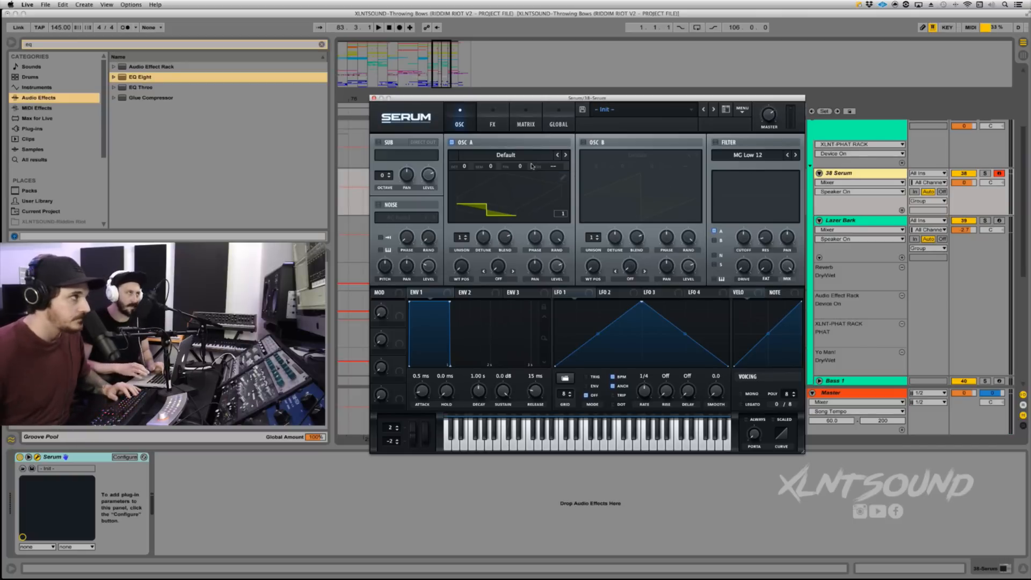
Load the Analog wavetable Basic Shapes into oscillator A and a newly enabled oscillator B, and adjust oscillator B's level.
click(514, 155)
mouse_move(590, 164)
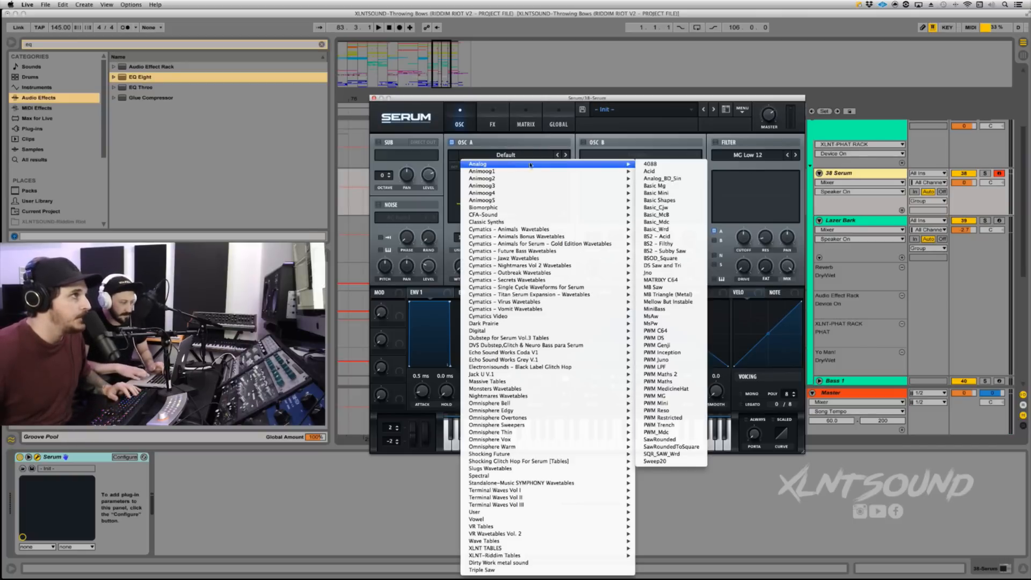
click(664, 204)
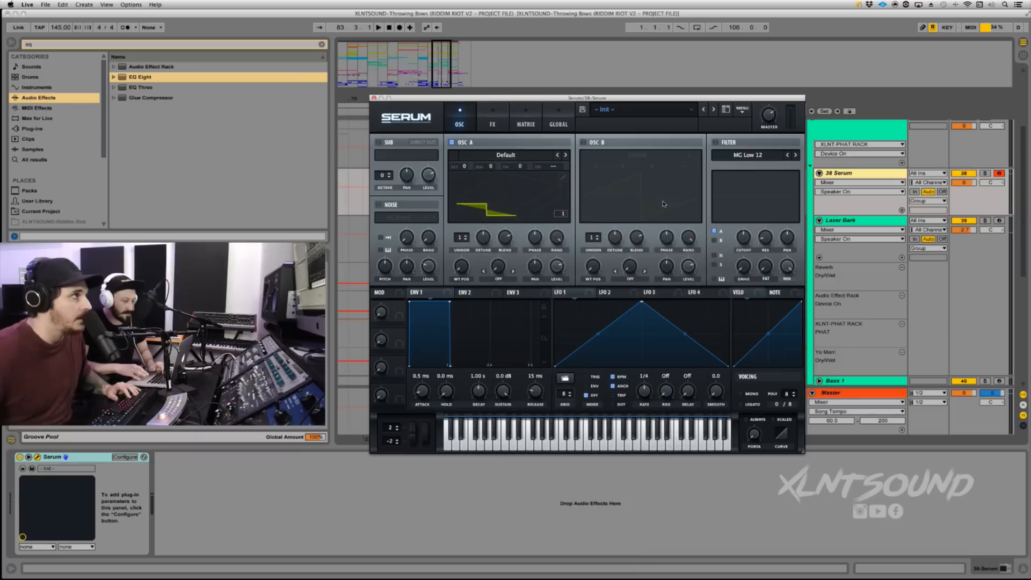
click(585, 143)
click(626, 156)
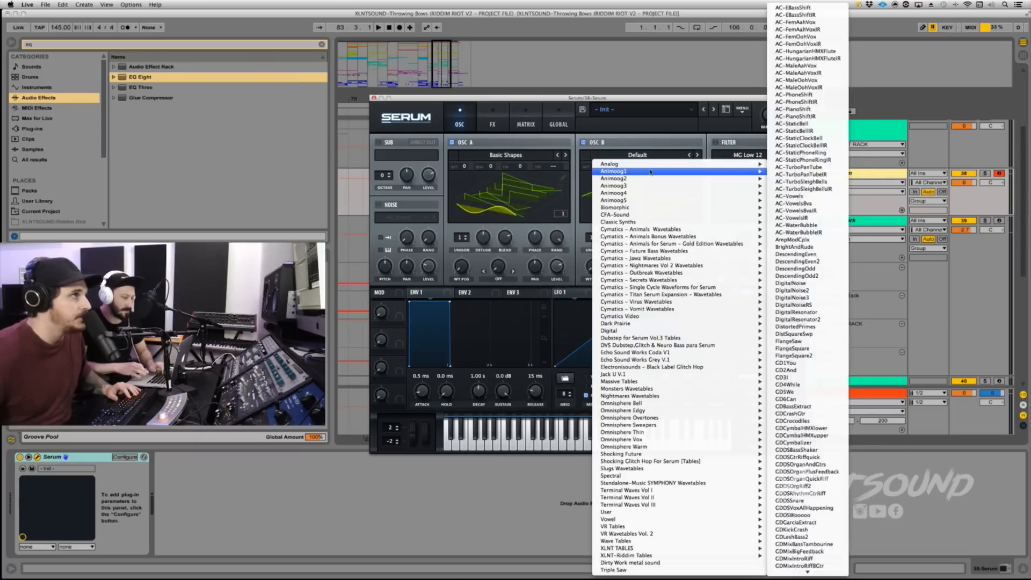
mouse_move(651, 164)
click(810, 202)
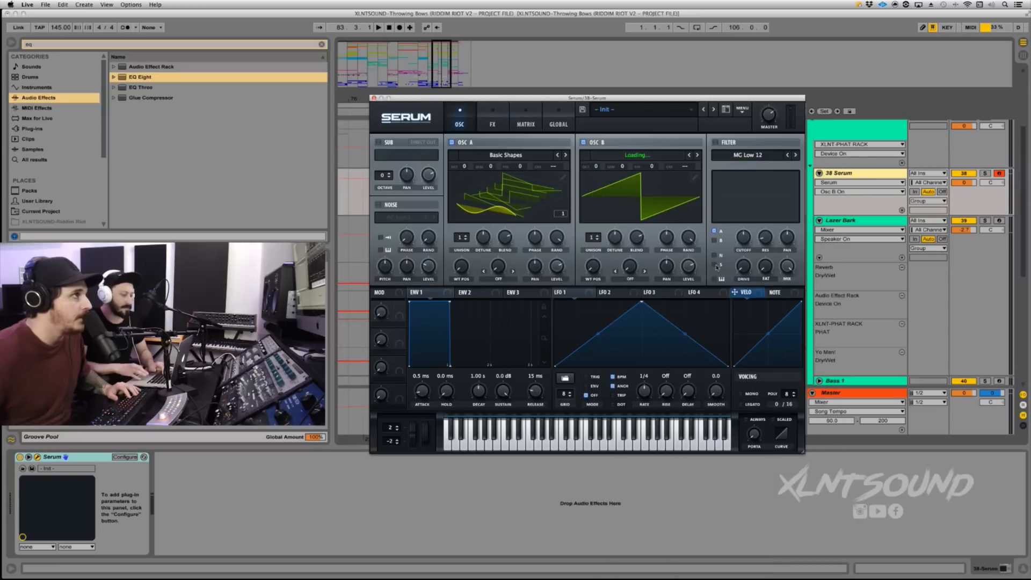
click(689, 270)
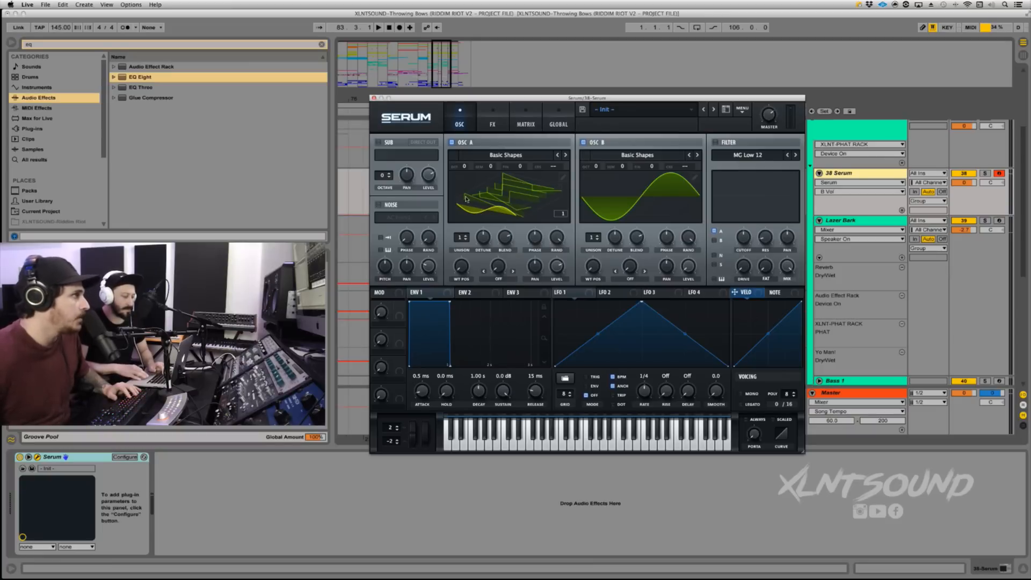
Set oscillator A's wavetable position to the even square wave and its unison to 6 voices.
drag(467, 265, 467, 213)
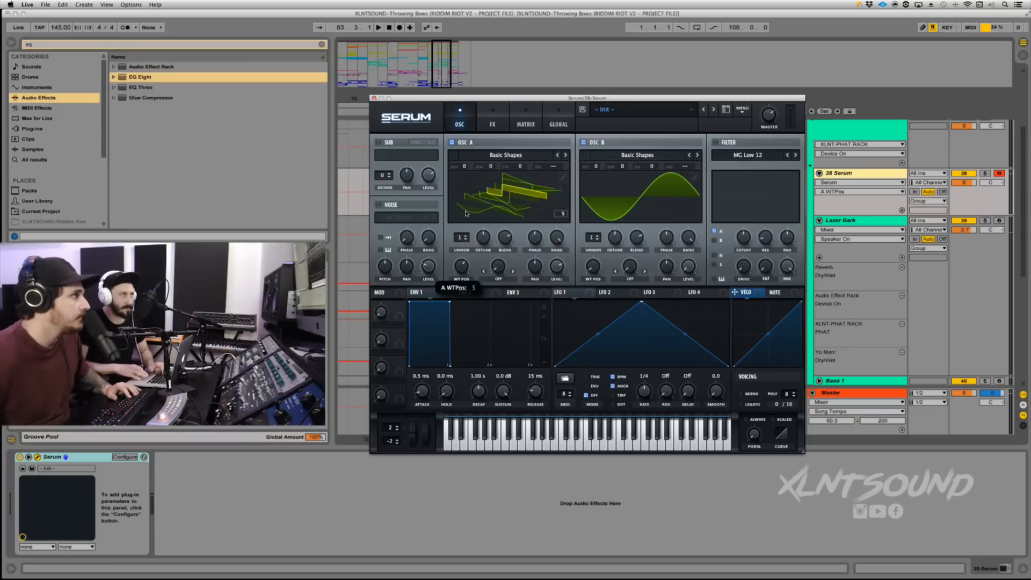
click(590, 190)
click(531, 198)
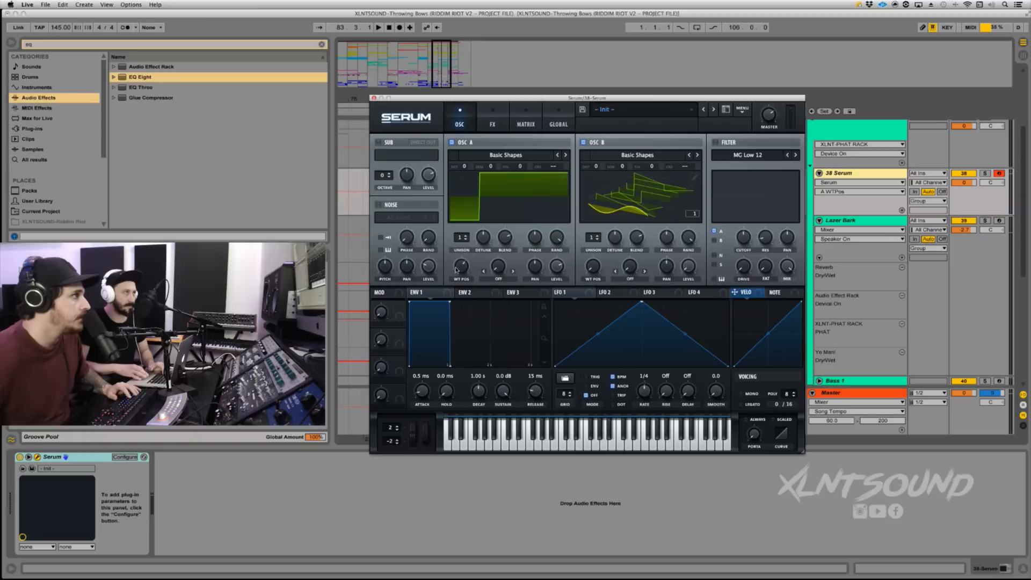
drag(457, 268, 457, 279)
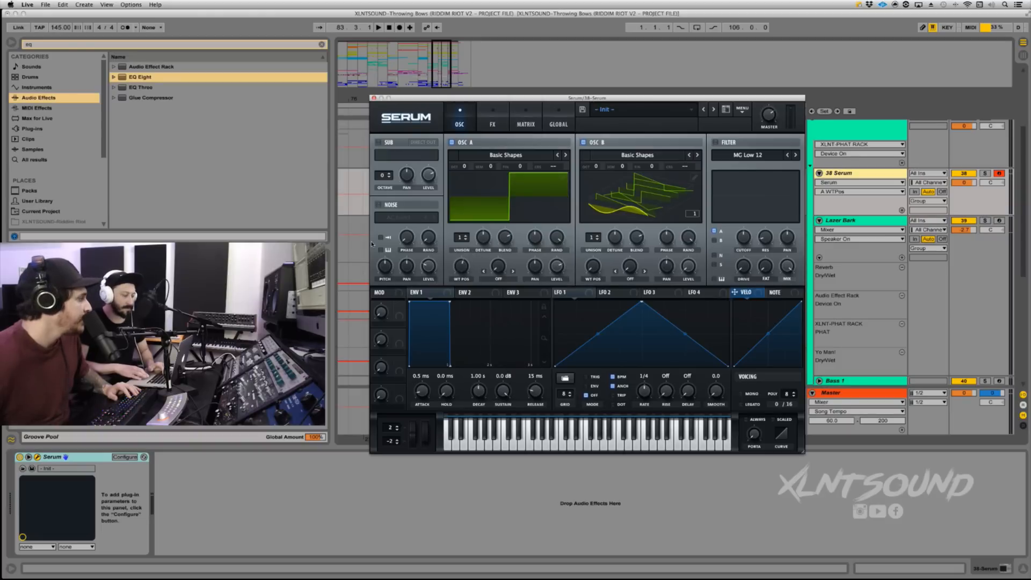
drag(459, 237, 457, 201)
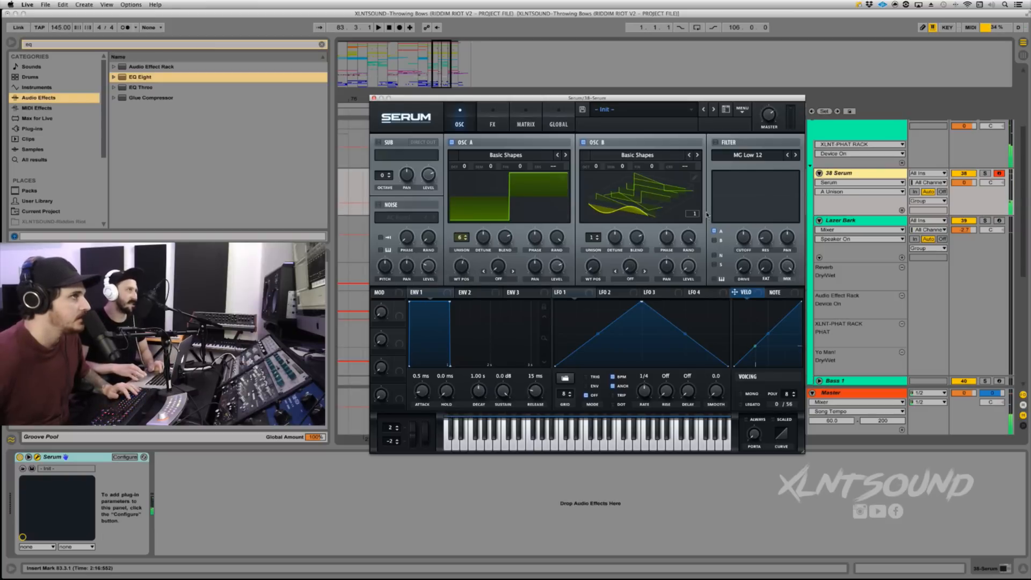
Unfold the two EQ Eights and the two Saturators in the BASSES group's effect chain to examine their settings.
click(847, 135)
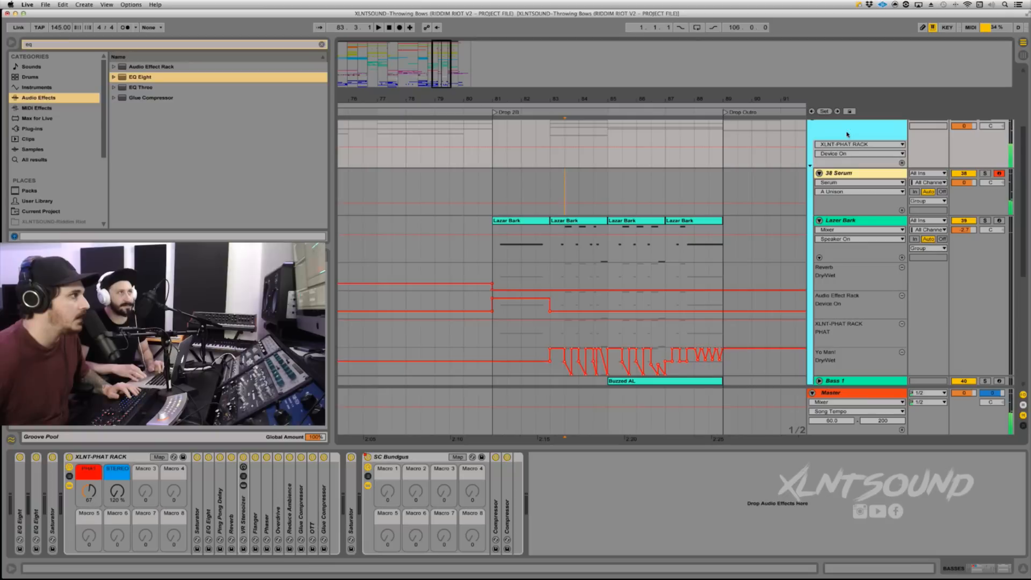
double_click(28, 520)
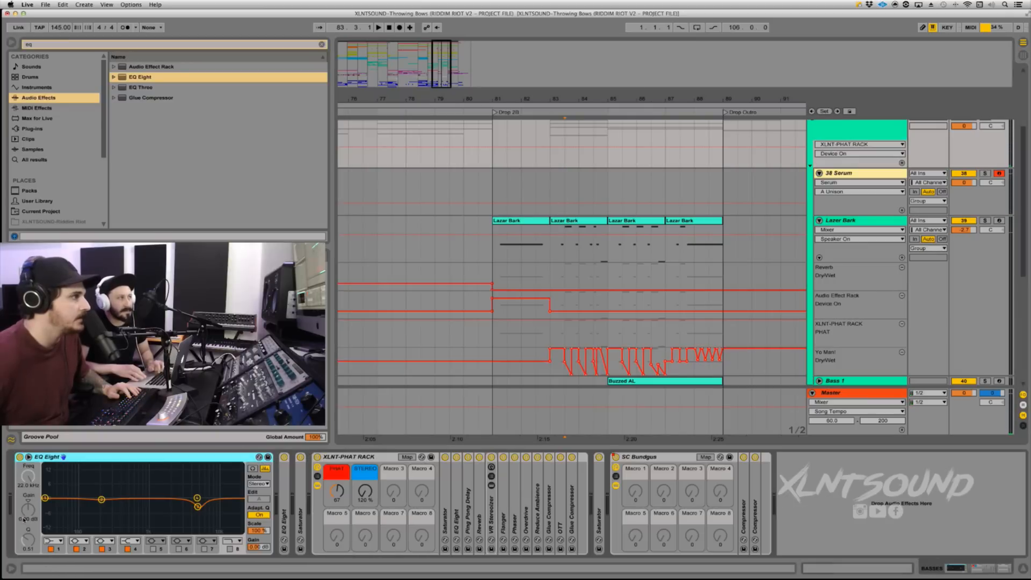
double_click(283, 512)
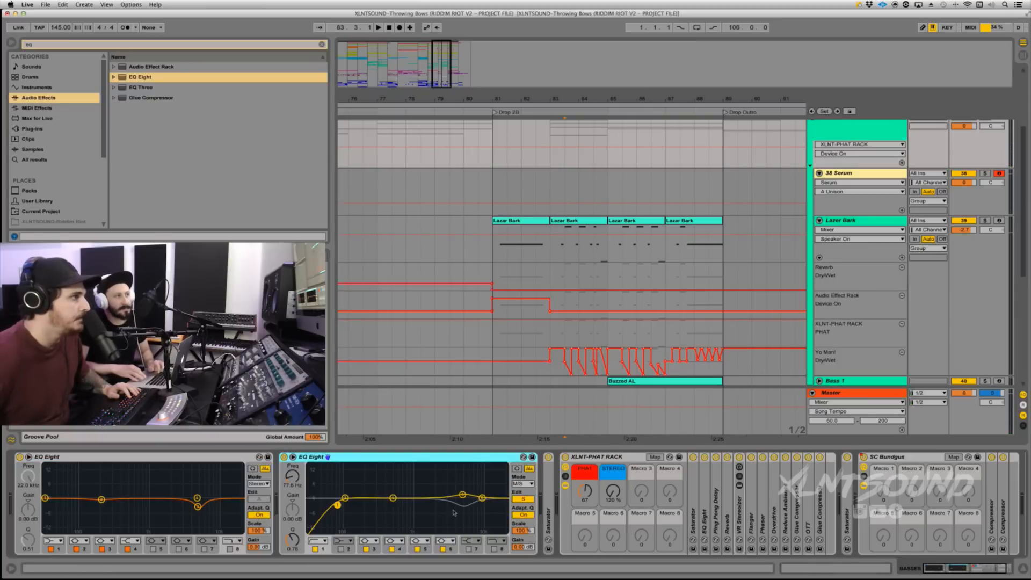
double_click(548, 506)
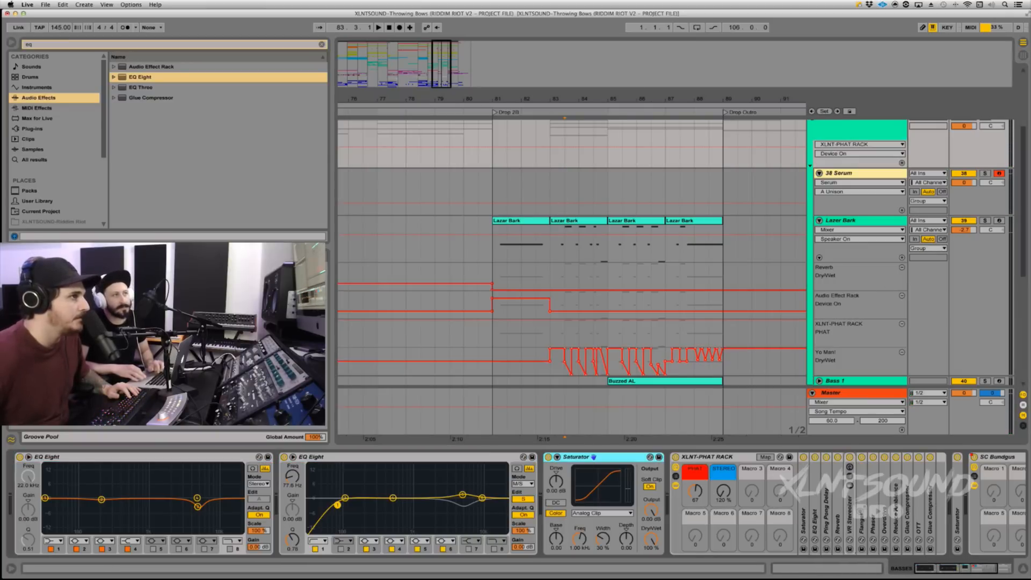
scroll(793, 497, right, 5)
double_click(793, 497)
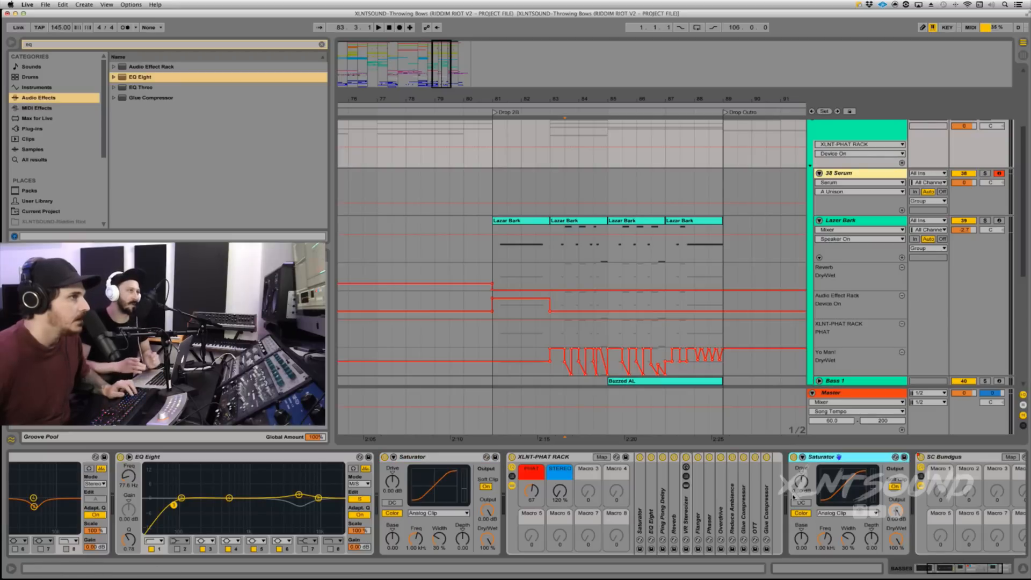
scroll(376, 462, left, 5)
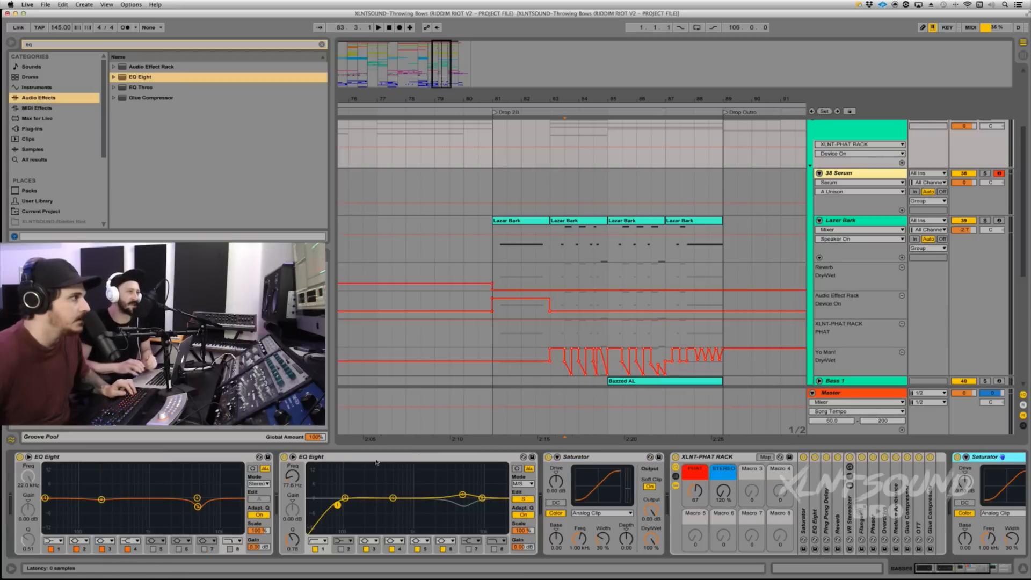
Group the BASSES devices from the first EQ Eight through the second Saturator into an Audio Effect Rack and bypass the rack.
shift+click(210, 457)
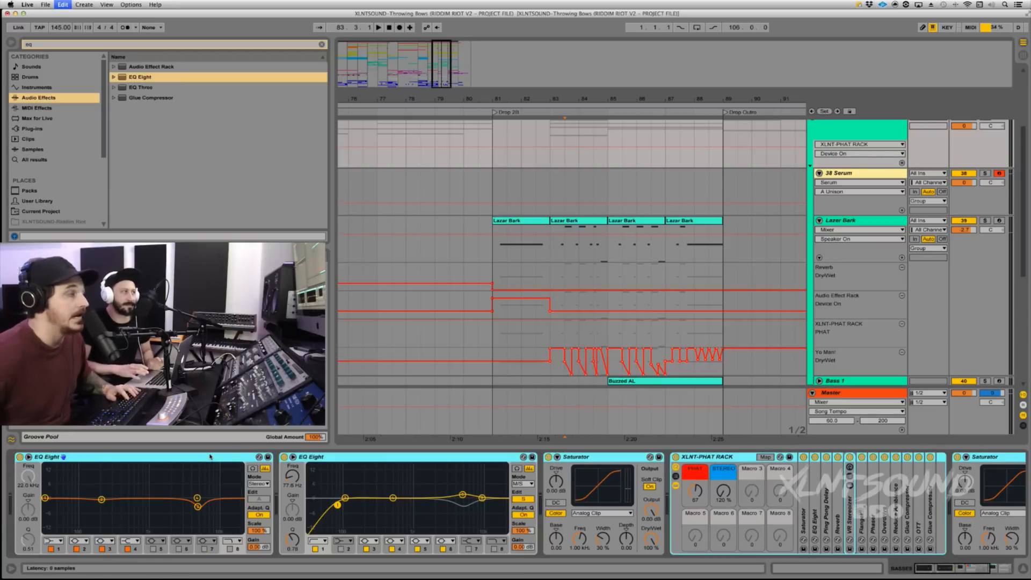
key(Delete)
key(super+z)
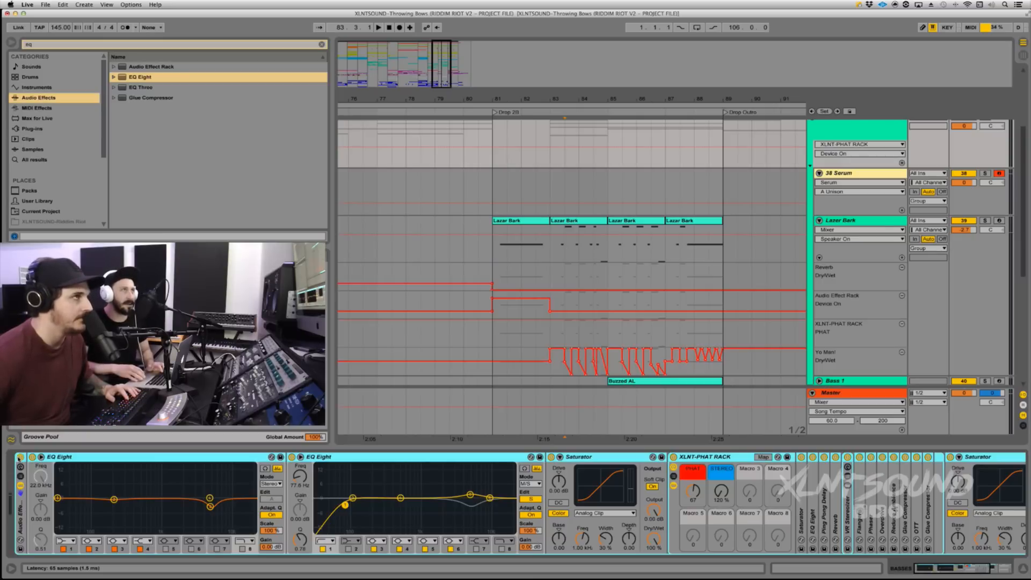
click(20, 457)
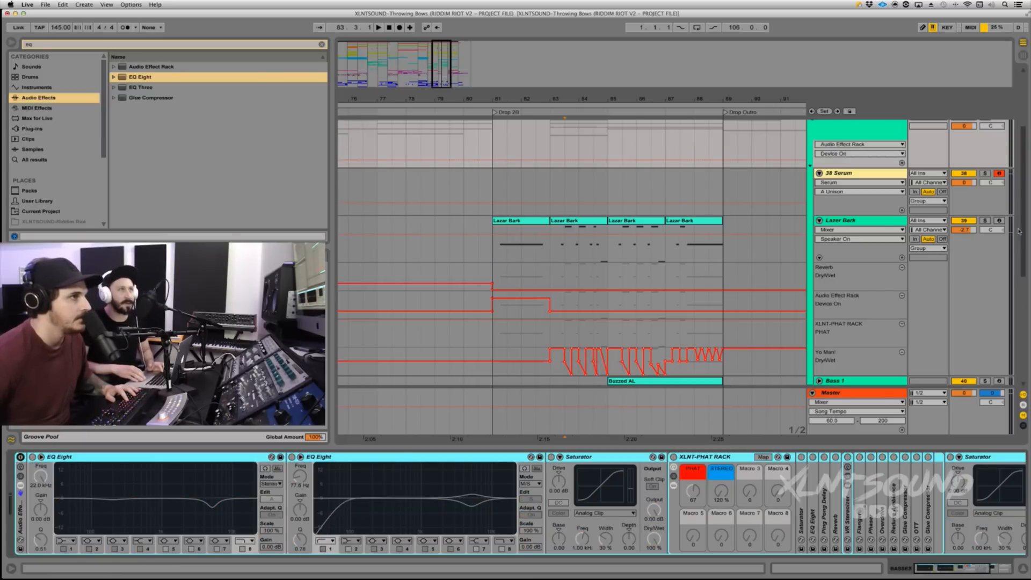
Lower oscillator A's unison detune and adjust its random phase in Serum on the 38 Serum track.
click(865, 175)
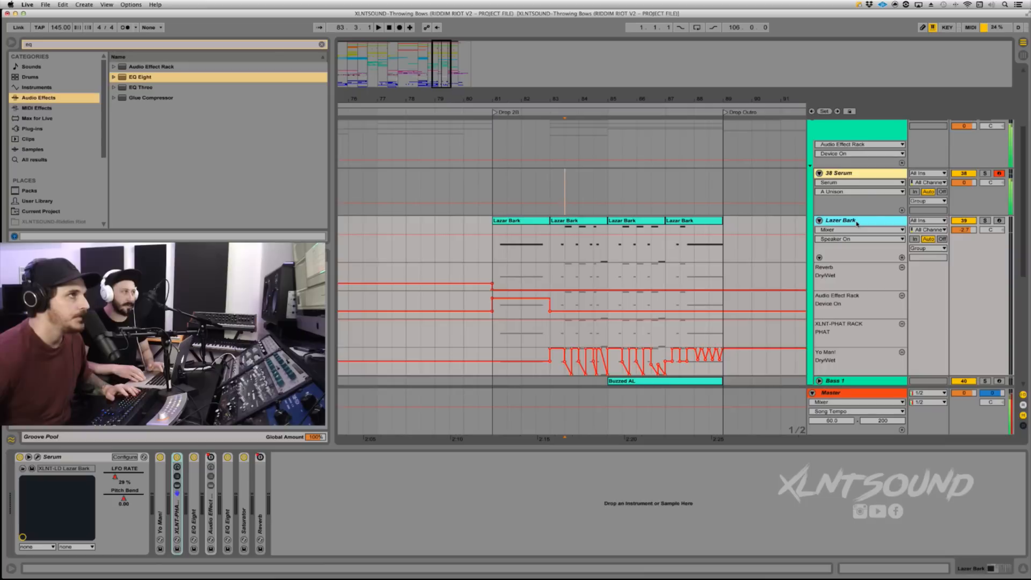
click(866, 175)
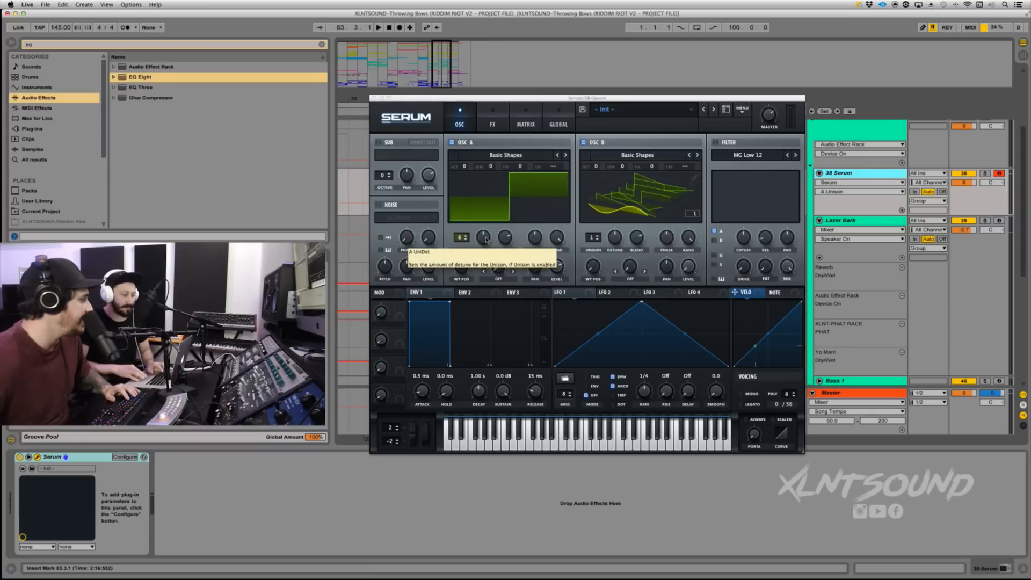
drag(485, 240, 489, 275)
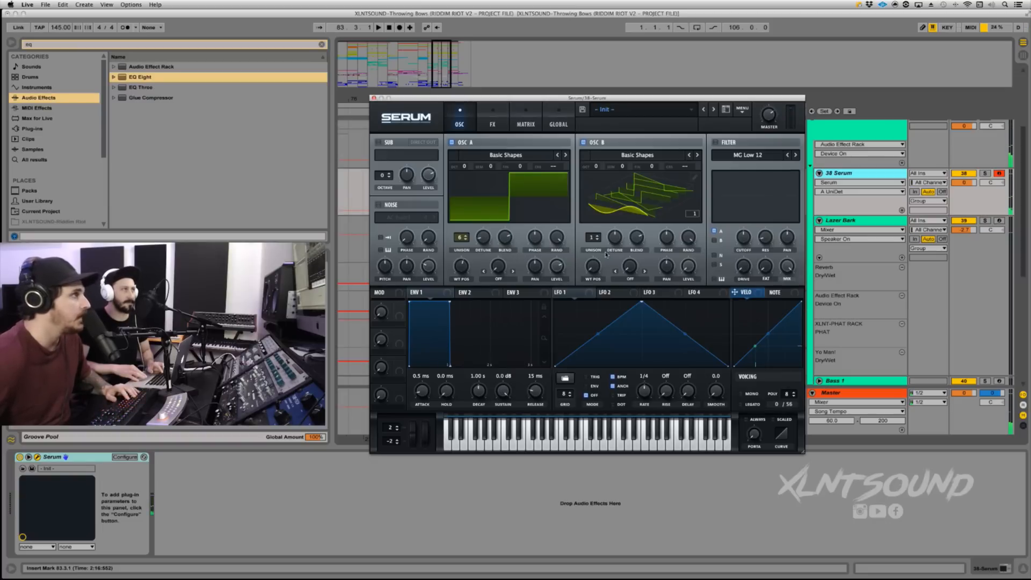
click(557, 237)
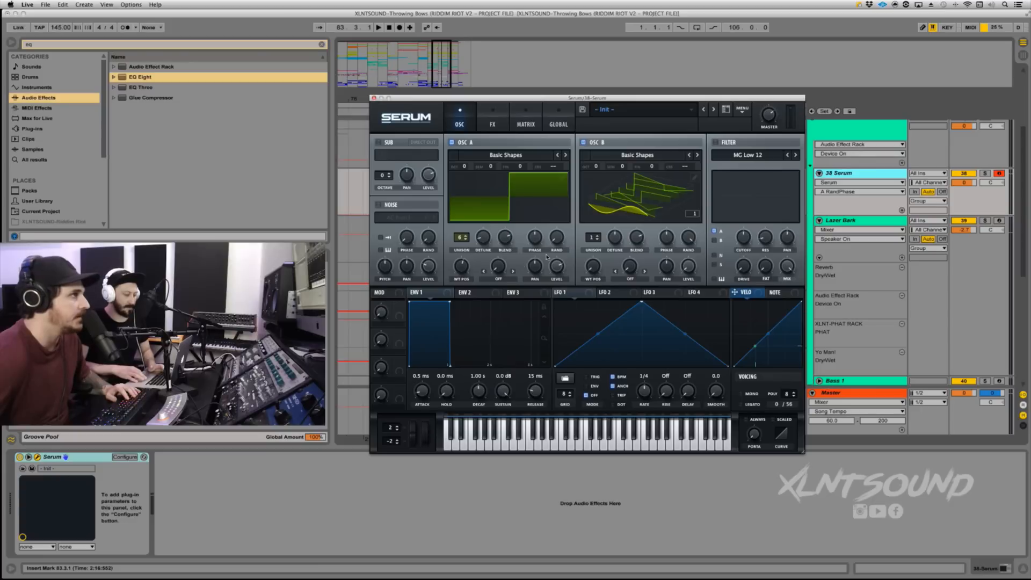
Adjust oscillator A's level, set its warp mode to FM (from B) and tweak the warp amount.
click(560, 264)
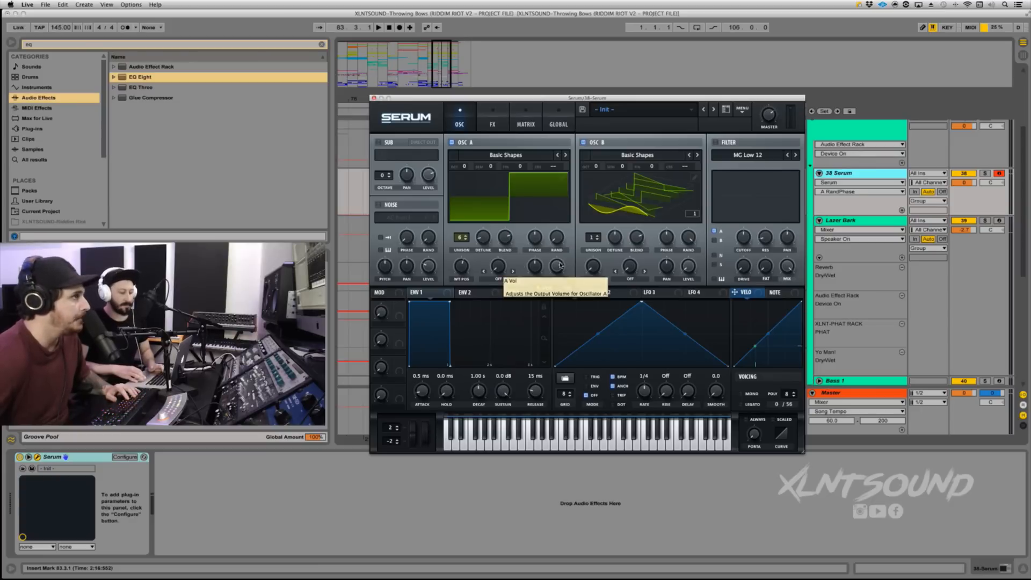
click(498, 278)
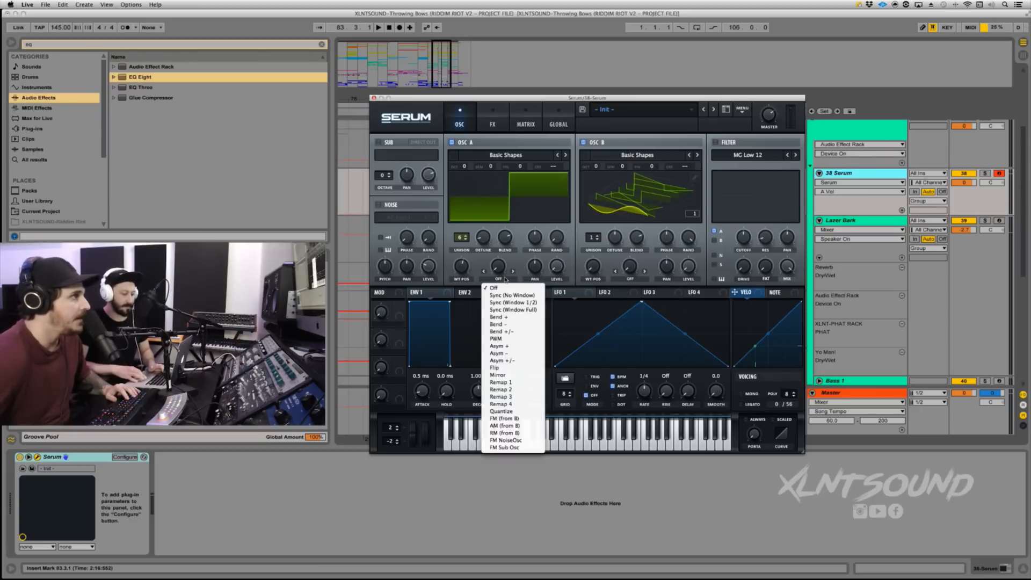
click(504, 419)
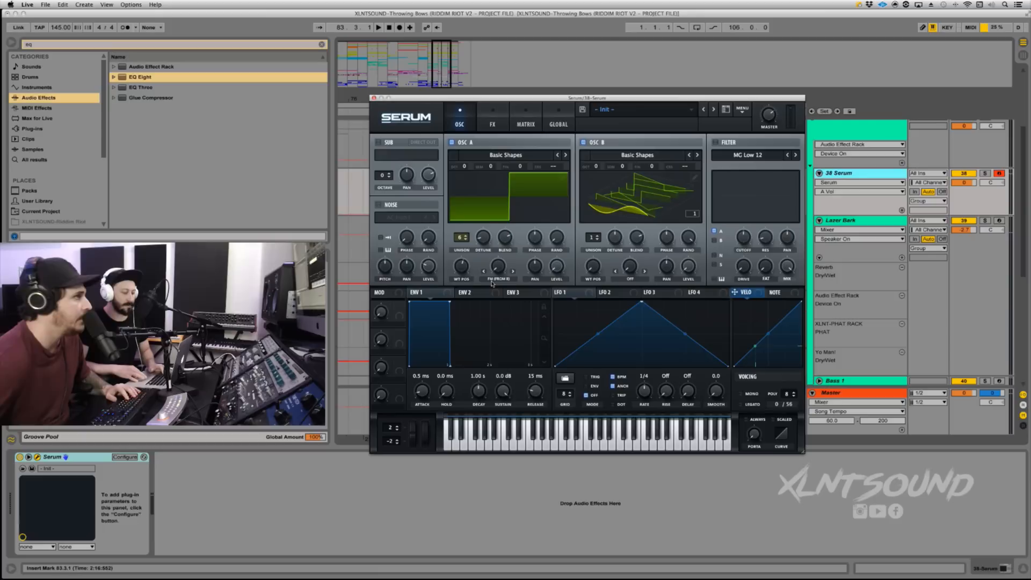
click(499, 263)
drag(498, 261, 500, 256)
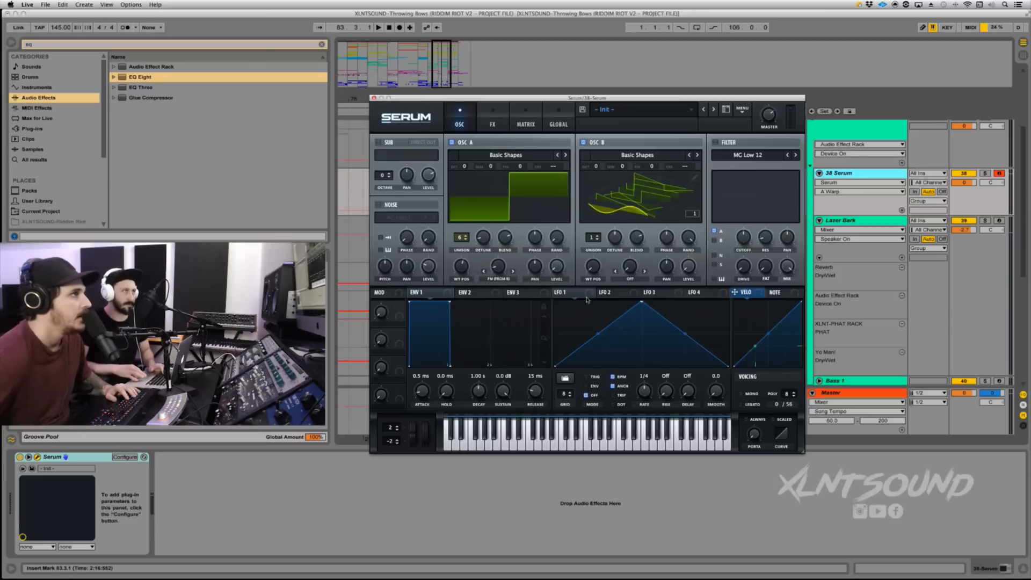
Move LFO 1's peak earlier, set it to Trig mode at a 1/2 rate and assign it to oscillator A's level.
click(560, 294)
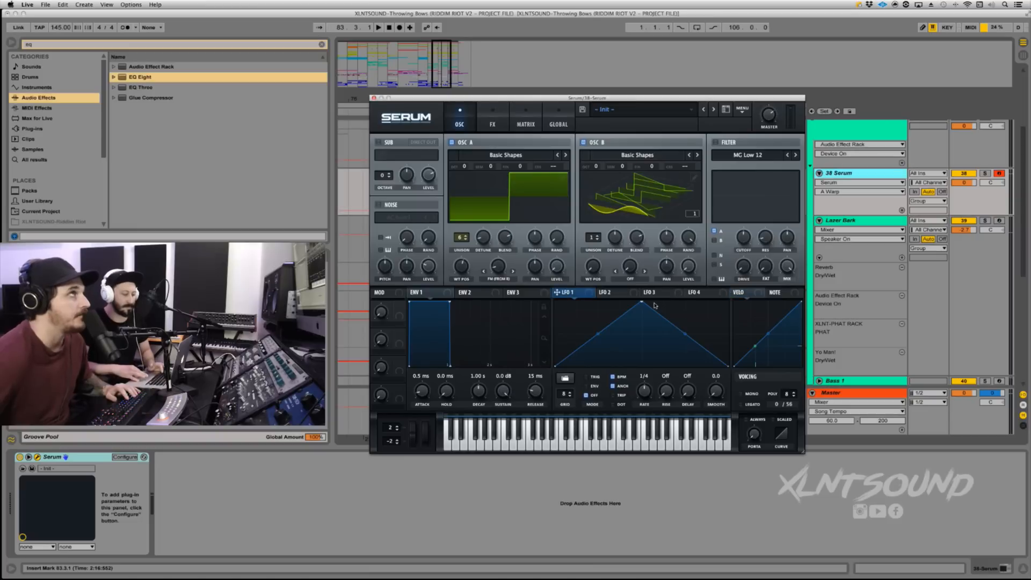
drag(641, 305, 589, 283)
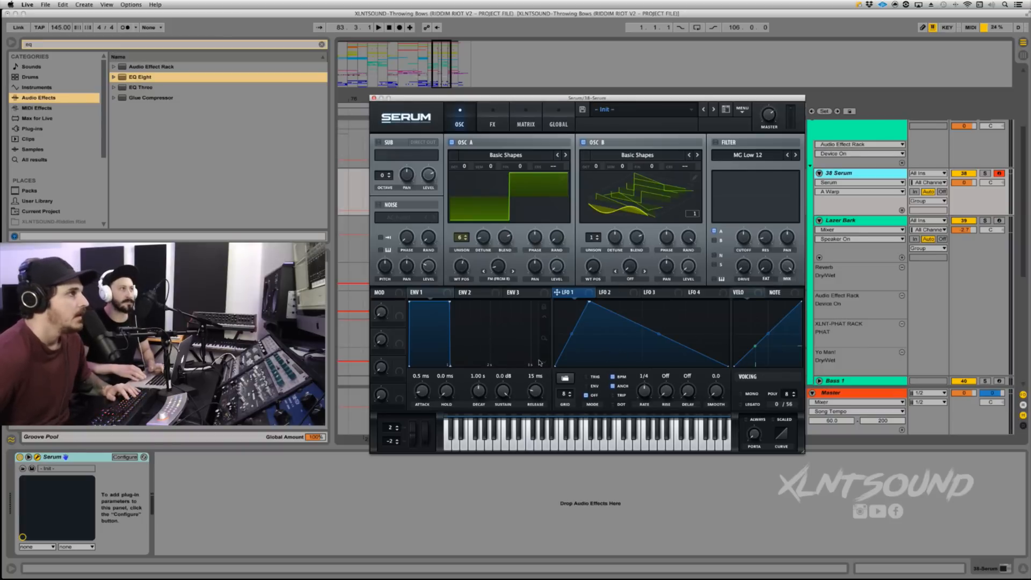
click(585, 377)
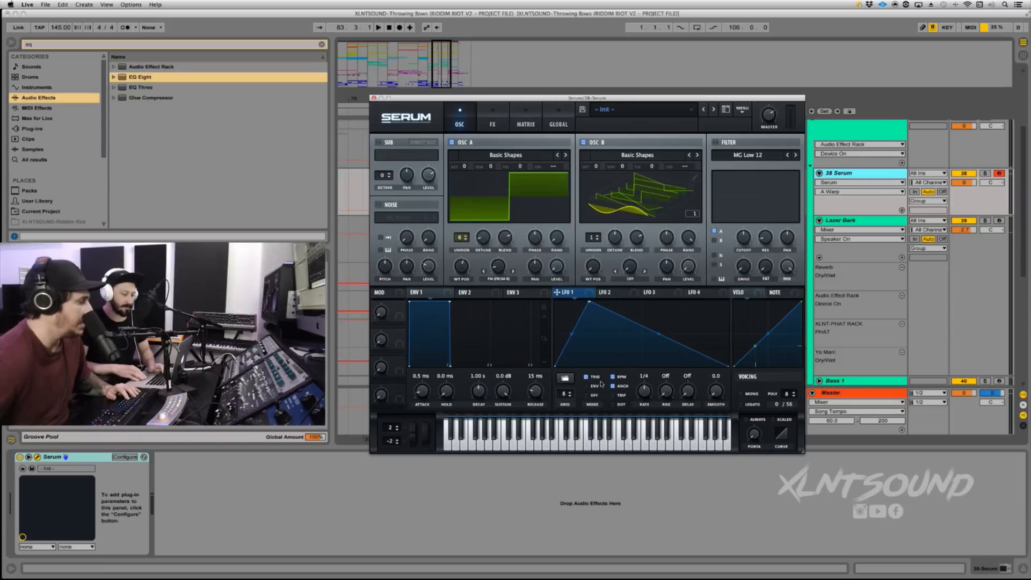
drag(644, 392, 644, 396)
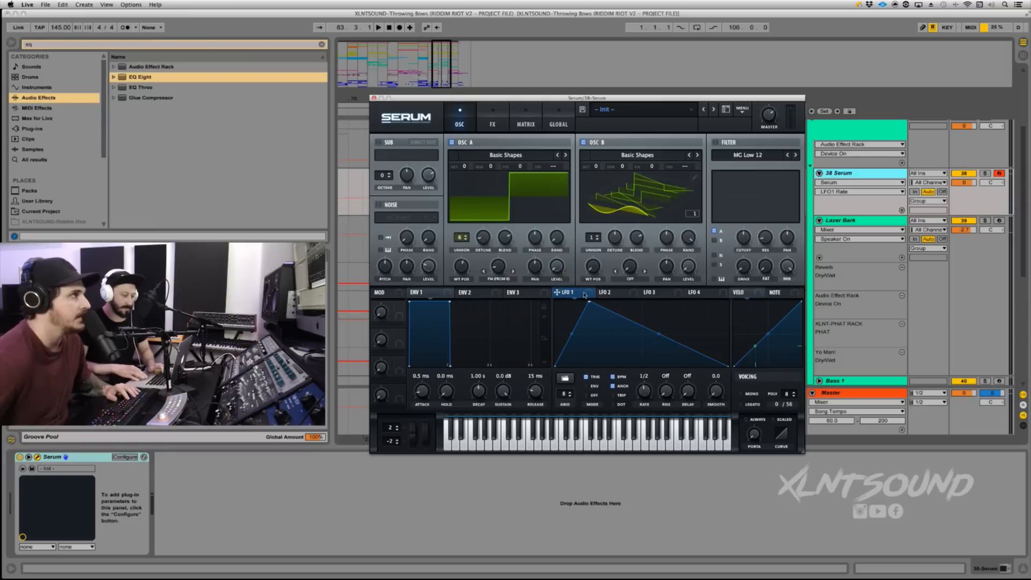
drag(584, 295, 555, 268)
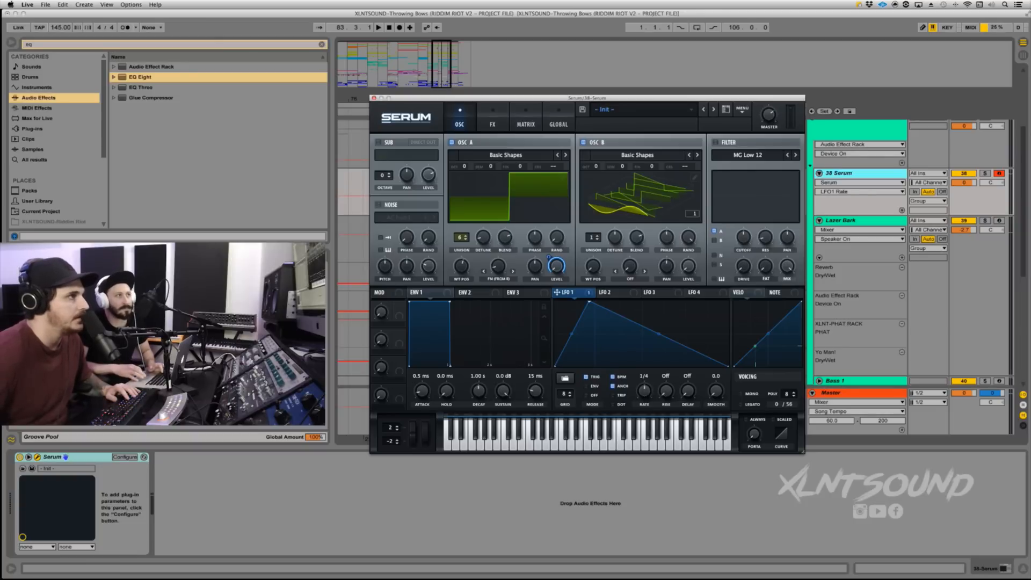
Assign Macro 4 to LFO 1's rate and adjust the modulation amount.
drag(645, 390, 642, 397)
drag(398, 398, 645, 391)
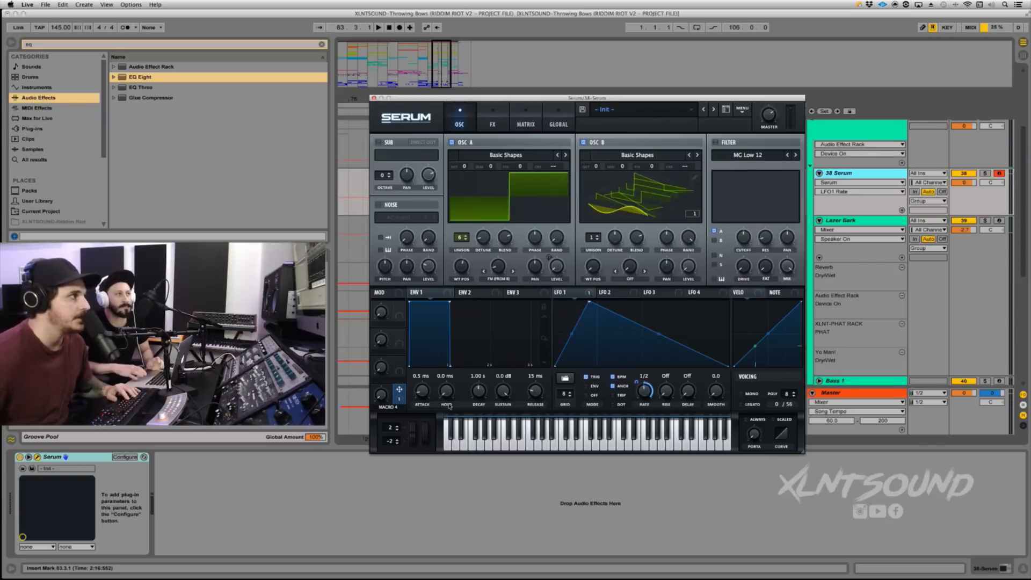
click(382, 397)
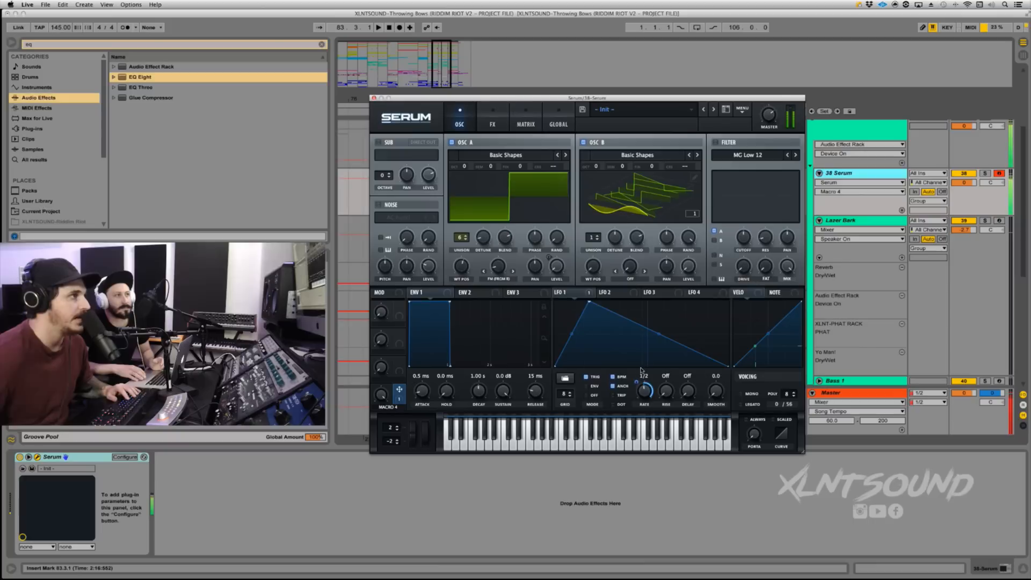
drag(638, 384, 638, 386)
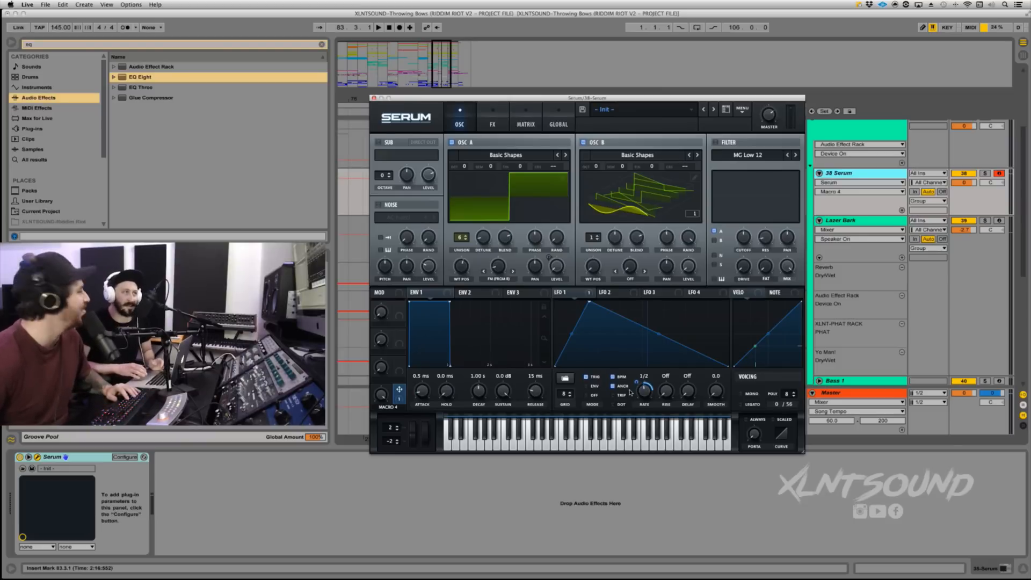
Try a 2 bar rate on LFO 1 while sweeping Macro 4, and return the rate to 1/2.
drag(631, 392, 634, 400)
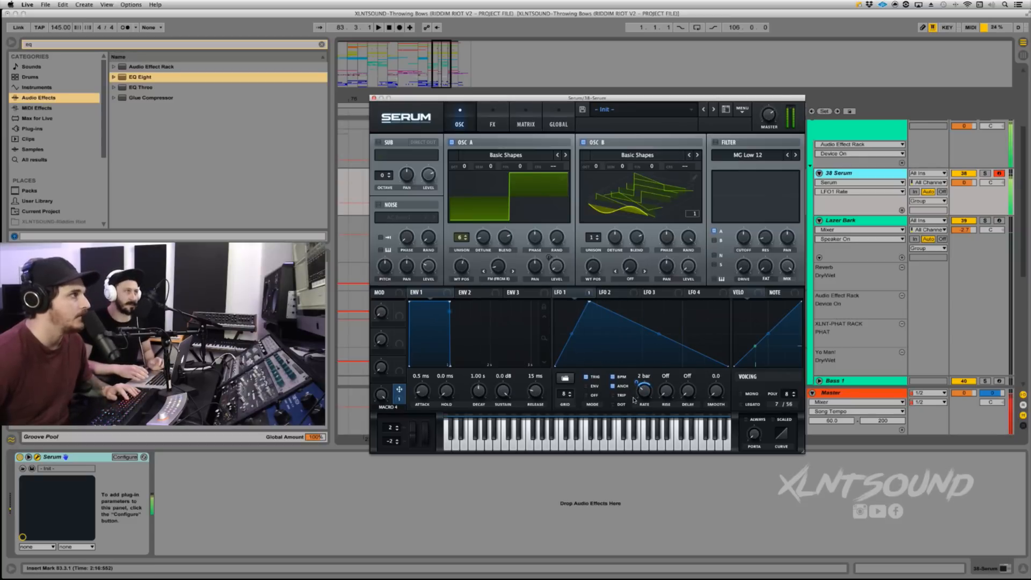
drag(382, 395, 381, 440)
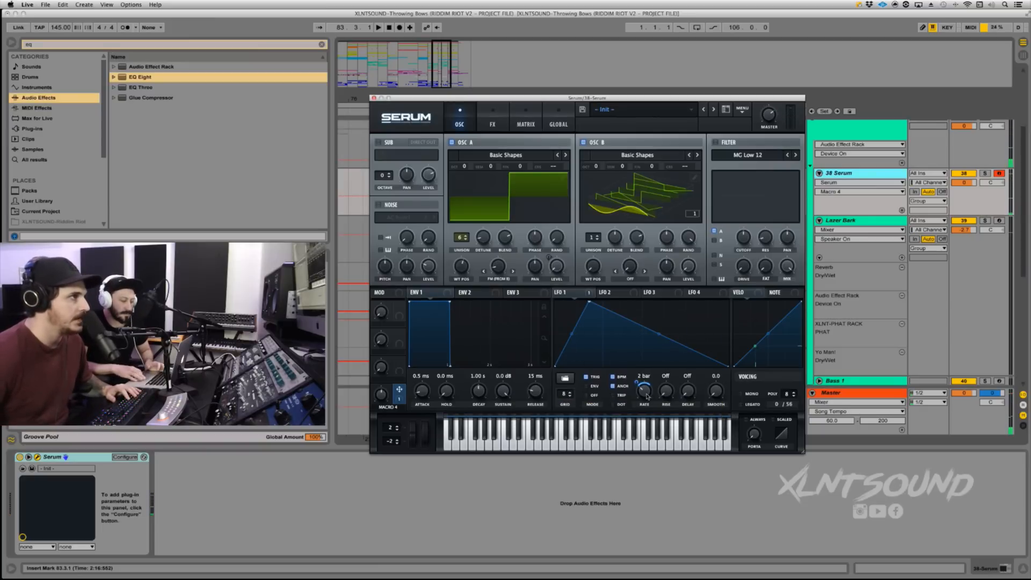
drag(647, 397, 648, 386)
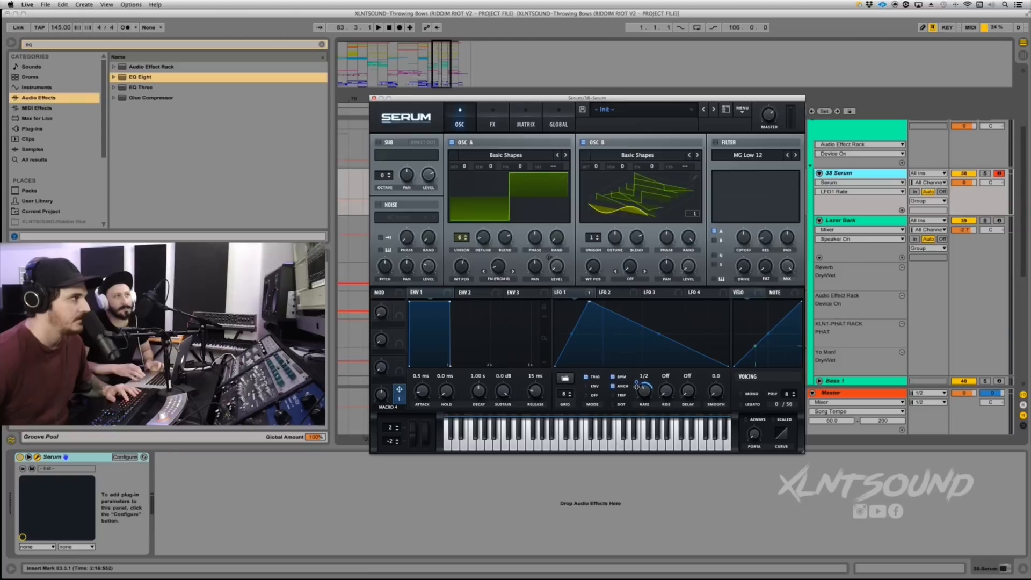
Fine-tune Macro 4's modulation amount on LFO 1's rate and test it by sweeping the macro.
click(382, 397)
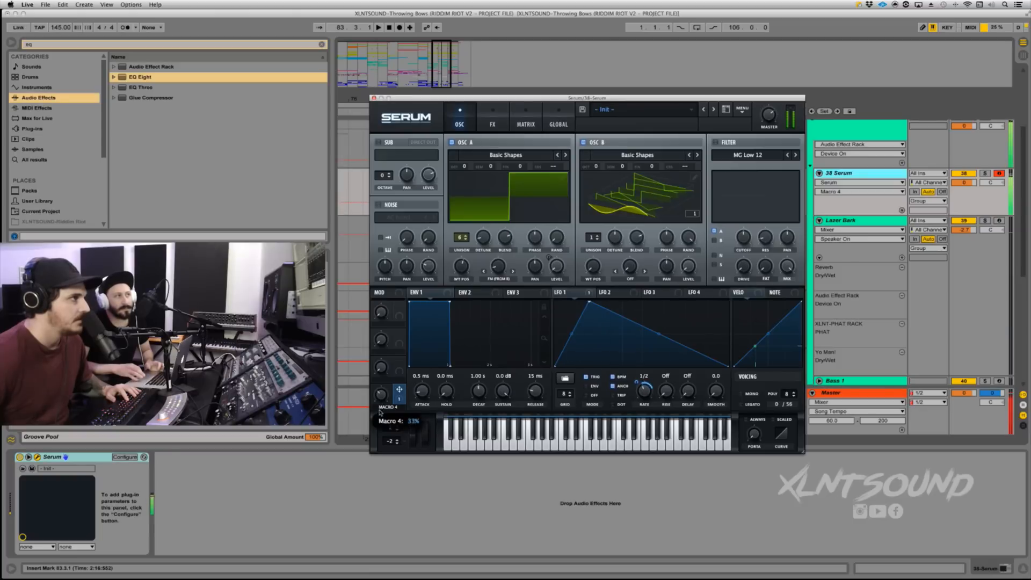
drag(637, 383, 638, 387)
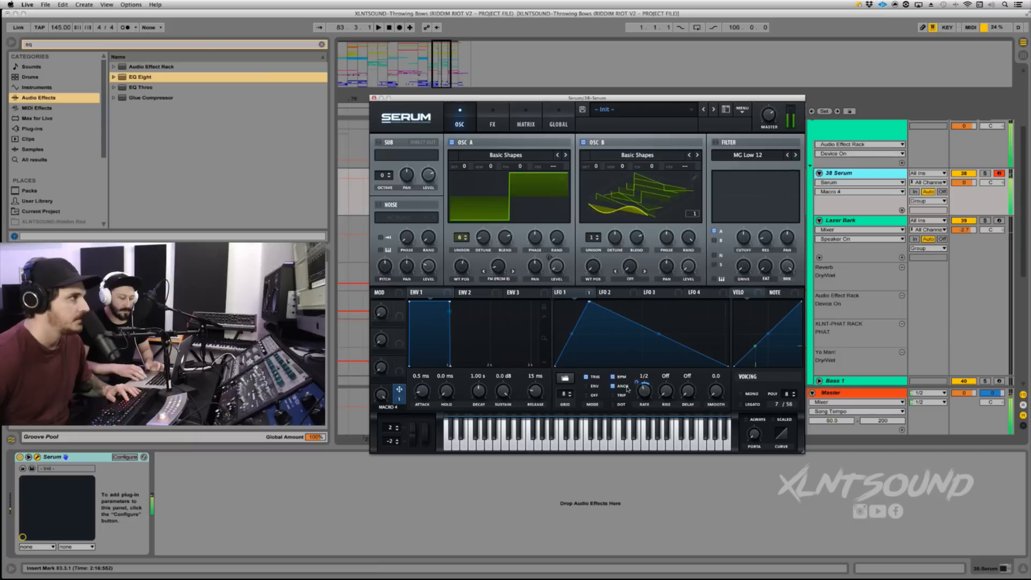
drag(382, 396, 379, 447)
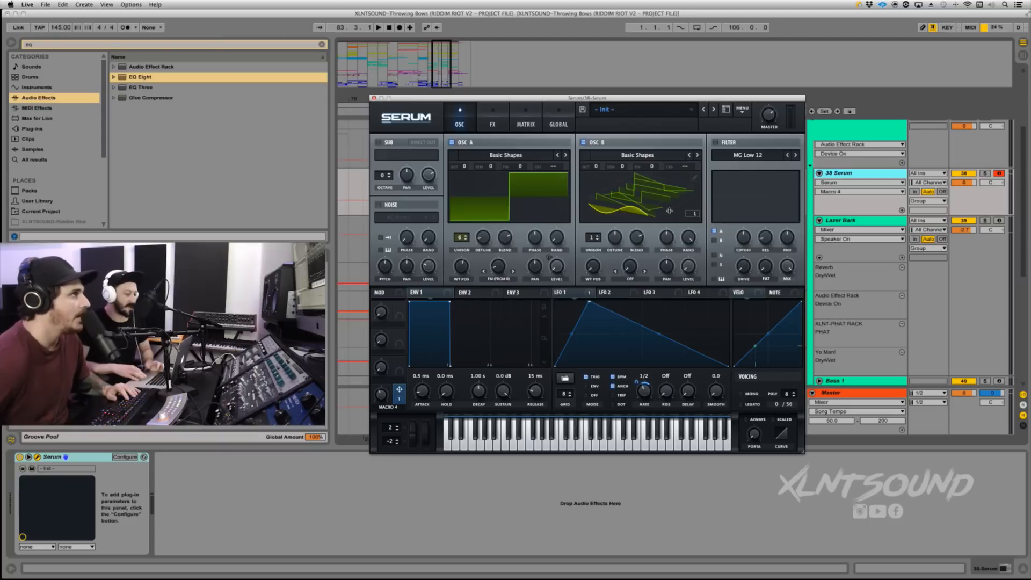
Set oscillator B's wavetable position to the triangle wave, its octave to +4 and adjust its random phase.
click(627, 194)
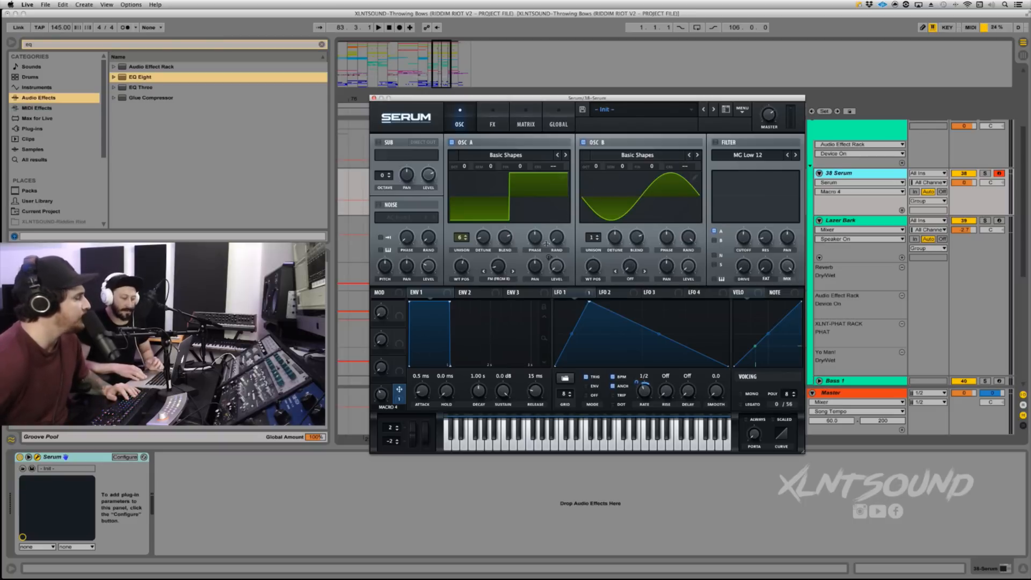
drag(593, 267, 594, 232)
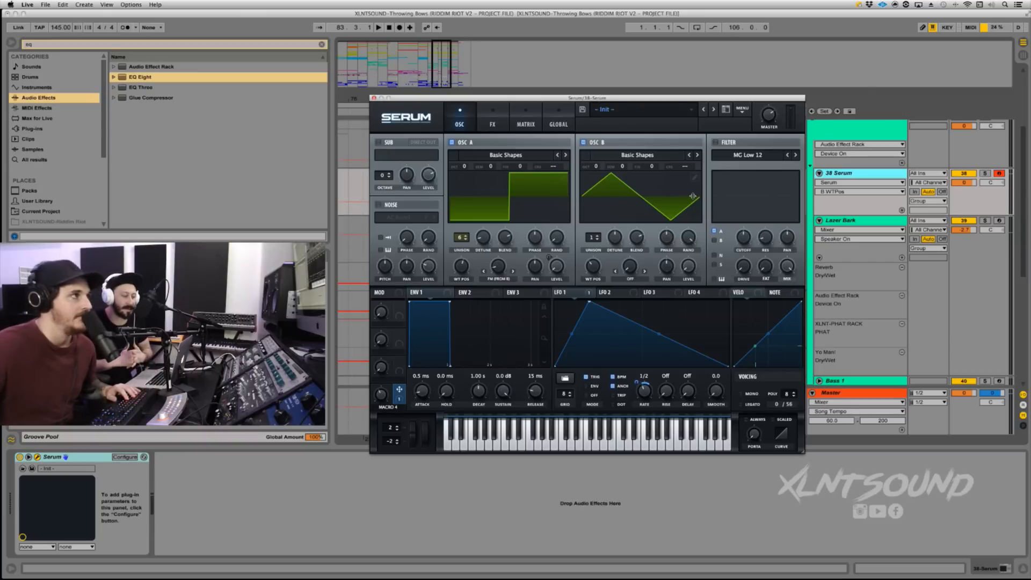
key(a)
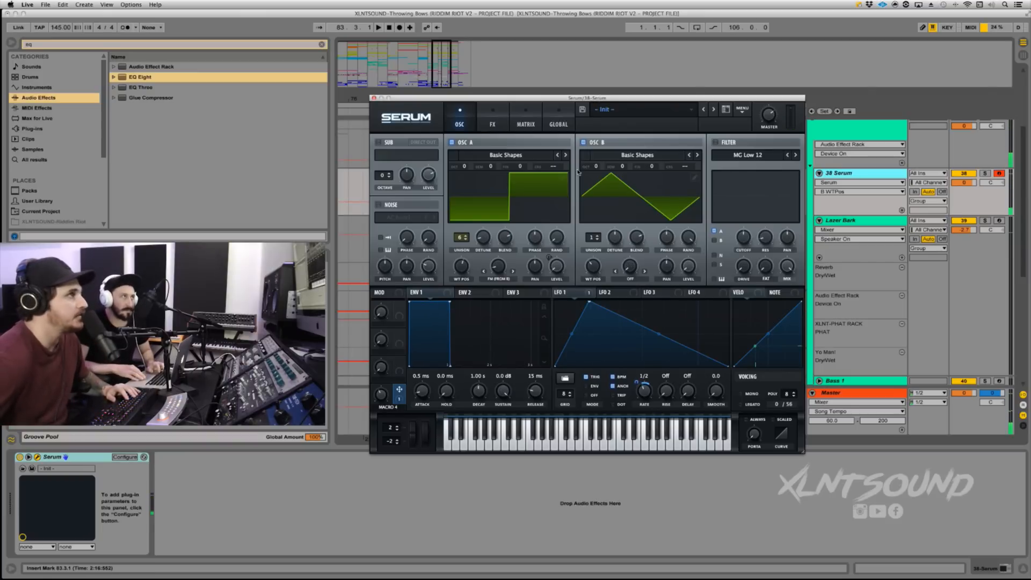
drag(597, 170, 639, 75)
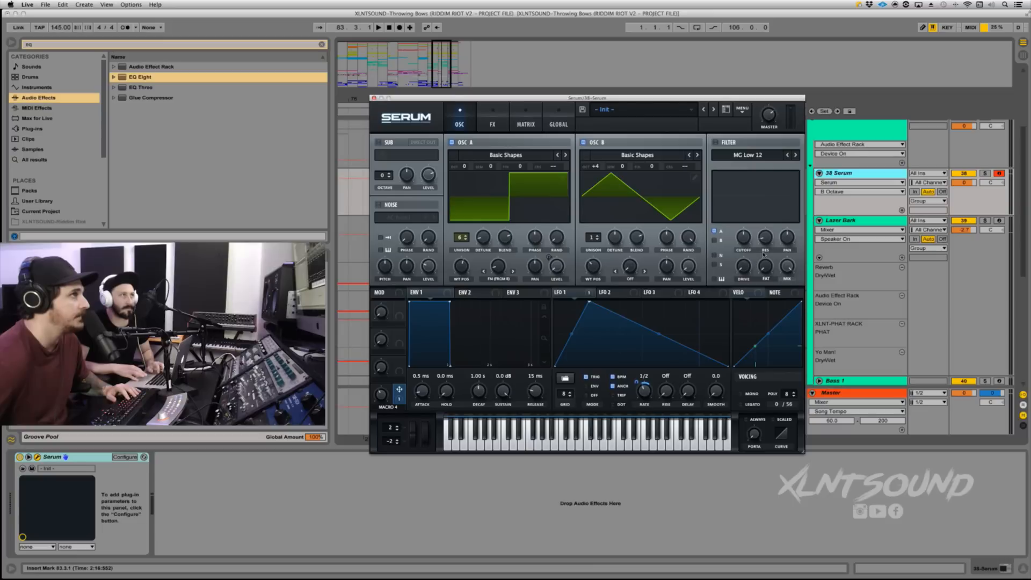
click(690, 238)
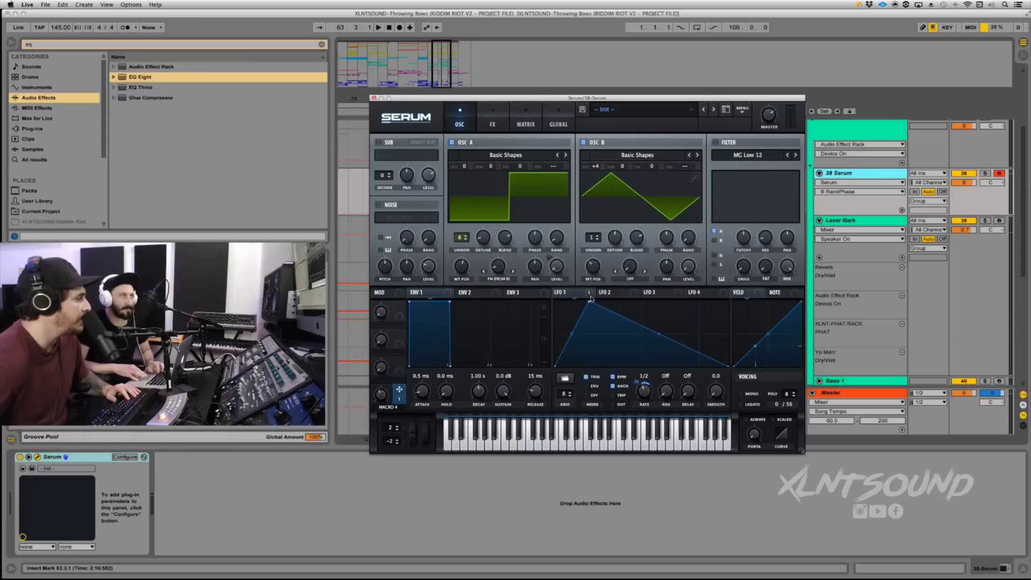
Assign LFO 1 to oscillator A's warp with an amount of 38 and adjust the master volume.
mouse_move(590, 295)
drag(590, 294, 495, 270)
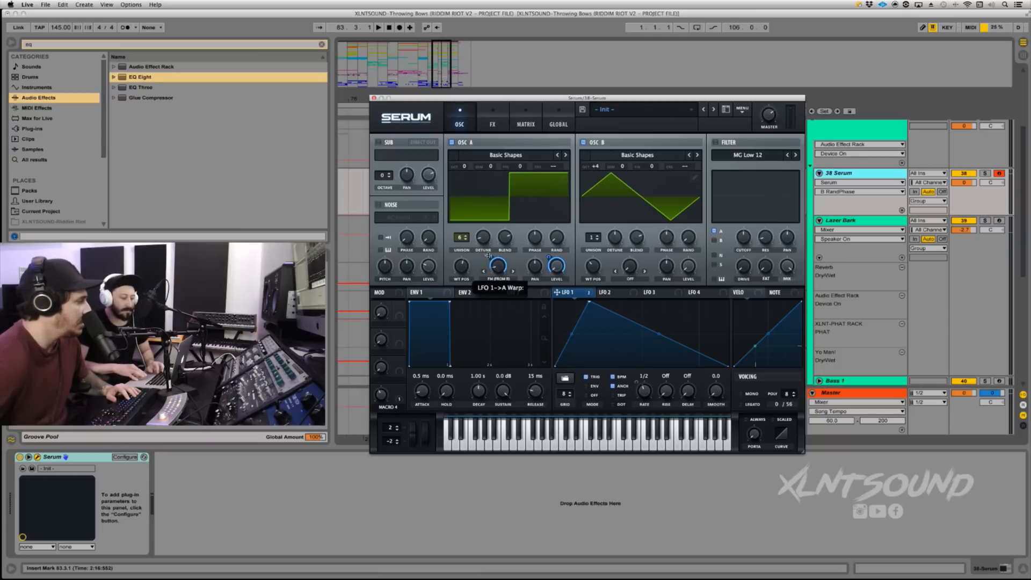
drag(488, 256, 488, 265)
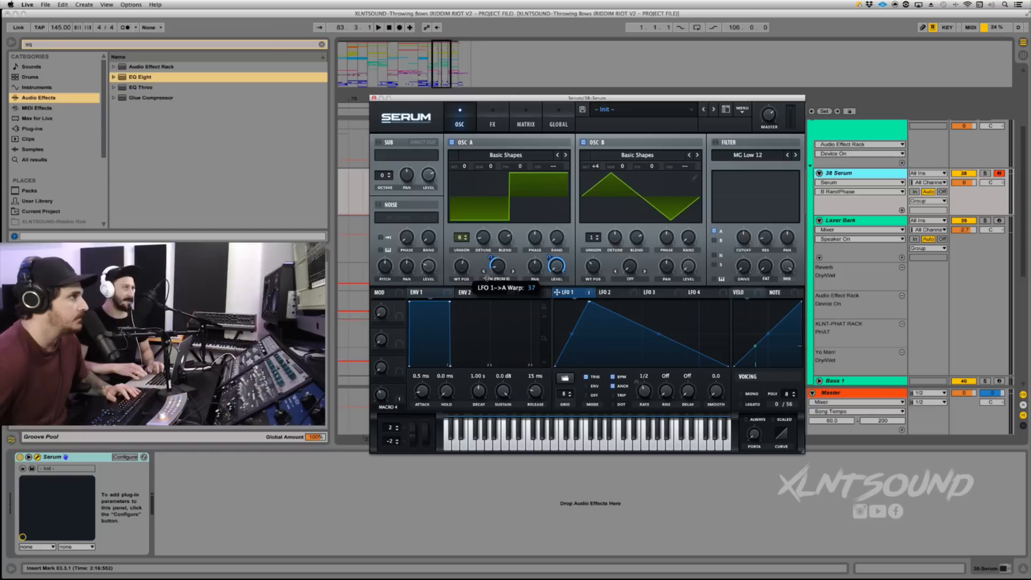
drag(487, 278, 490, 264)
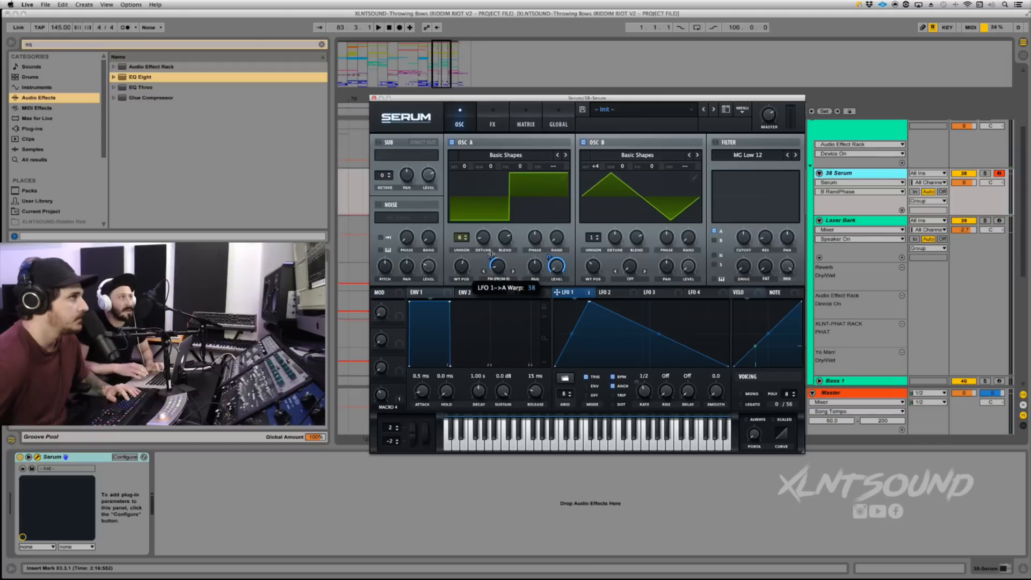
click(772, 129)
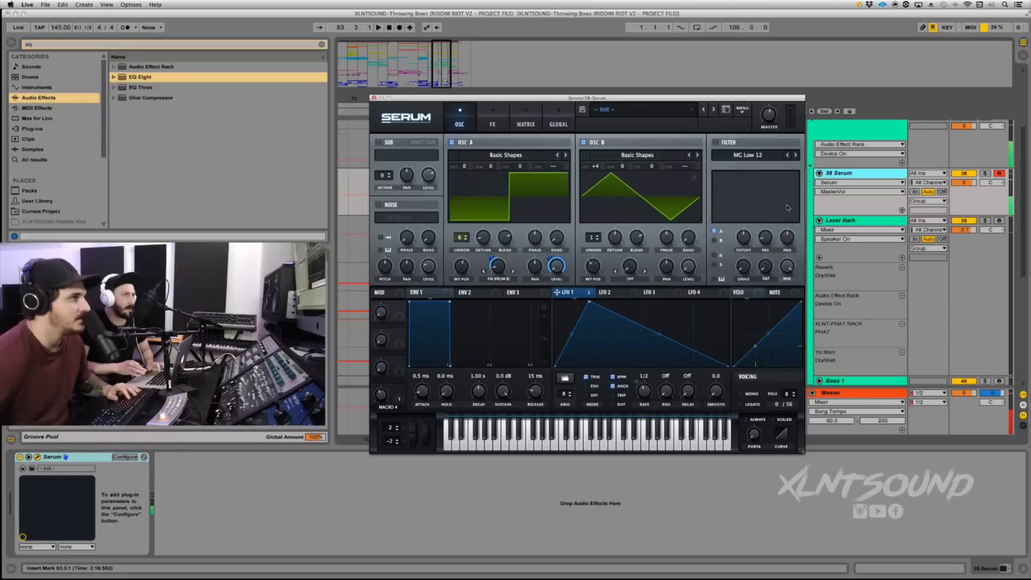
click(868, 202)
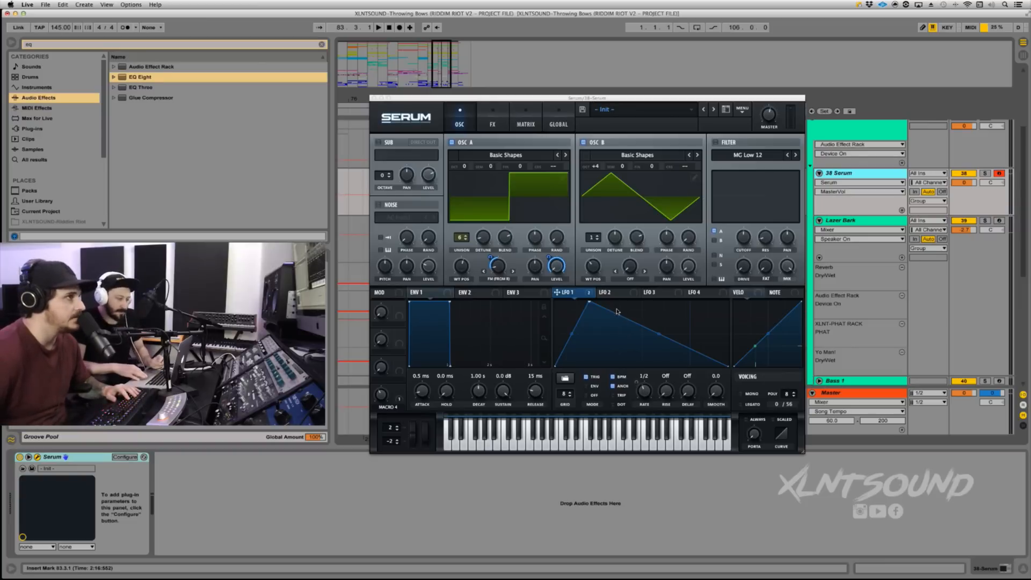
Set oscillator B's warp mode to Sync (No Window), give it a slight warp amount and audition the sound.
click(639, 278)
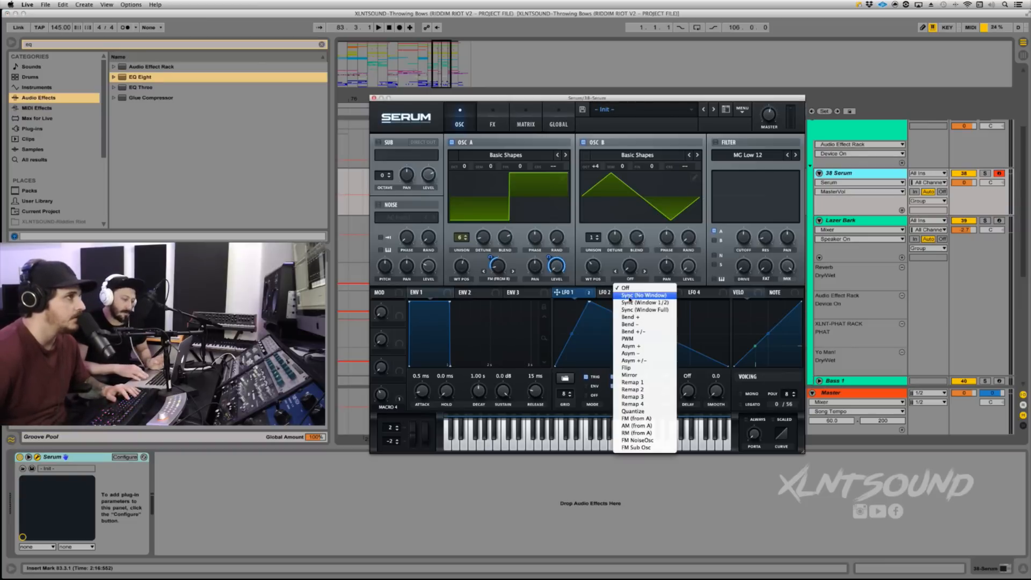
click(634, 291)
drag(629, 270, 630, 270)
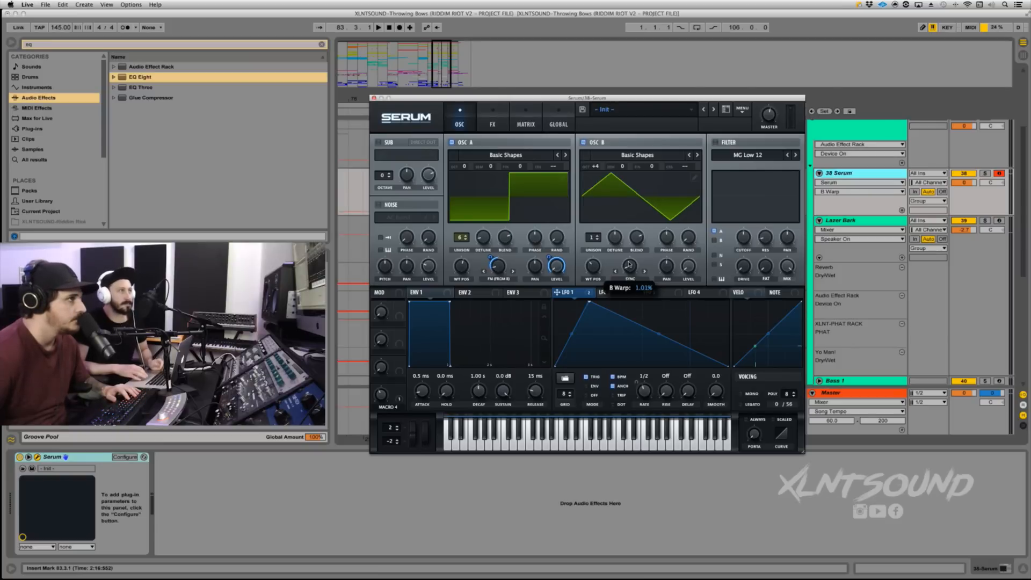
drag(628, 261, 626, 263)
key(a)
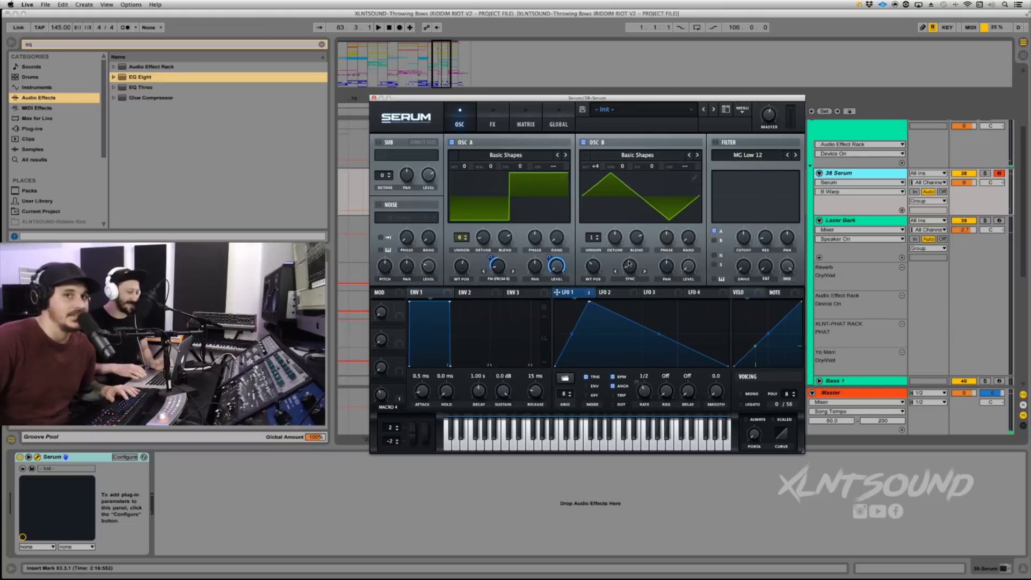
key(a)
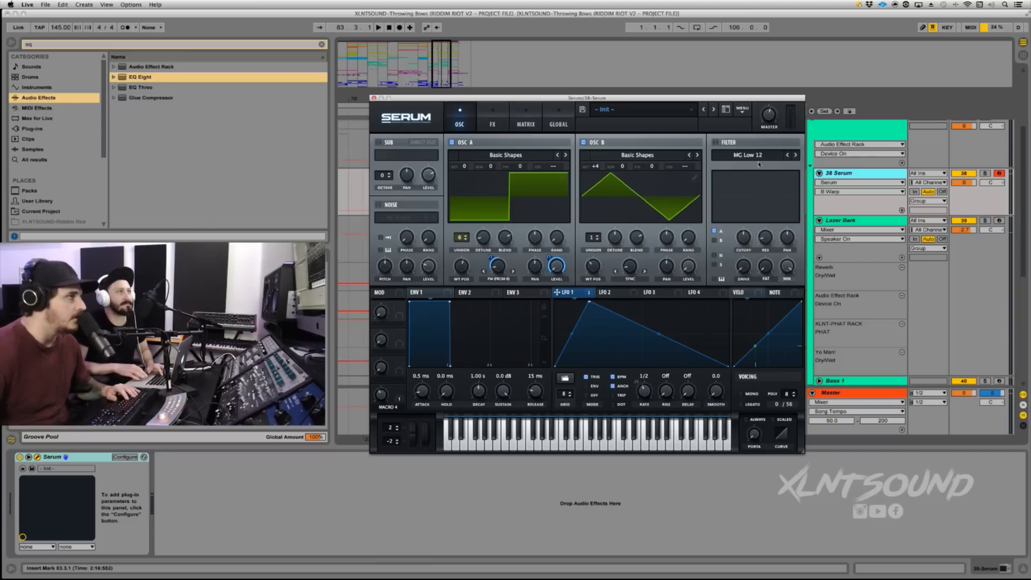
Enable the filter and set its type to Band 12.
click(716, 143)
click(754, 155)
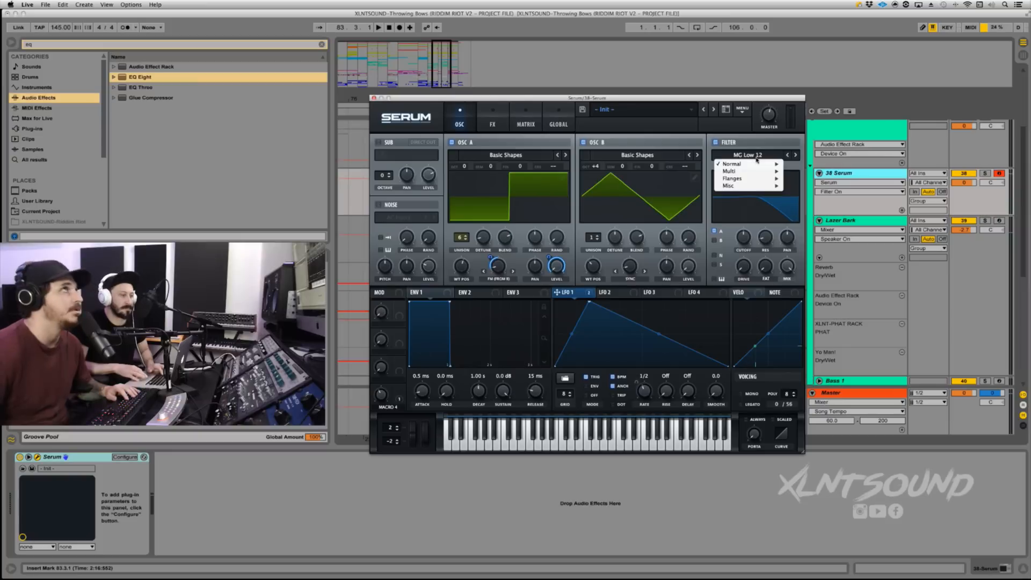
mouse_move(759, 168)
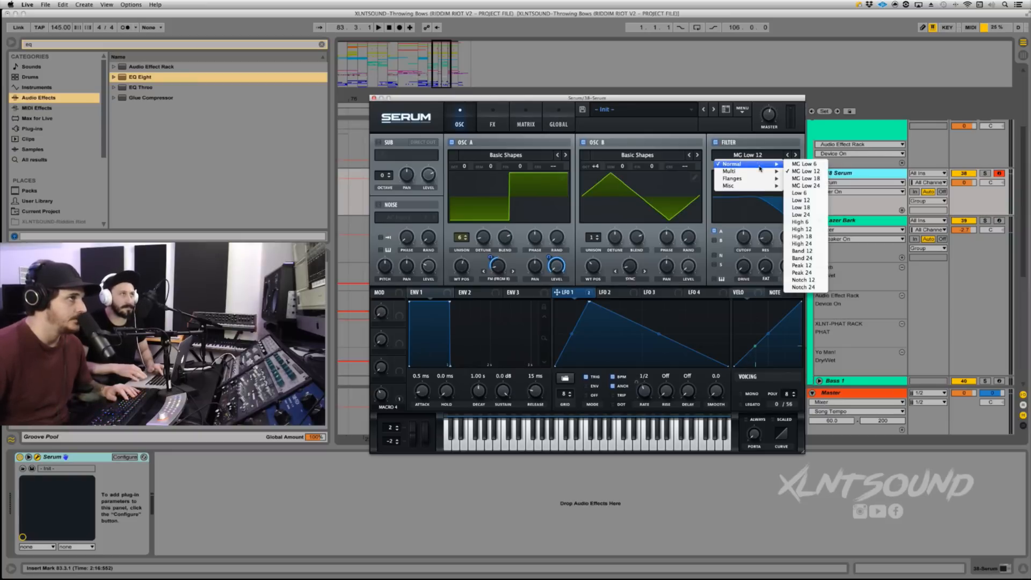
click(808, 251)
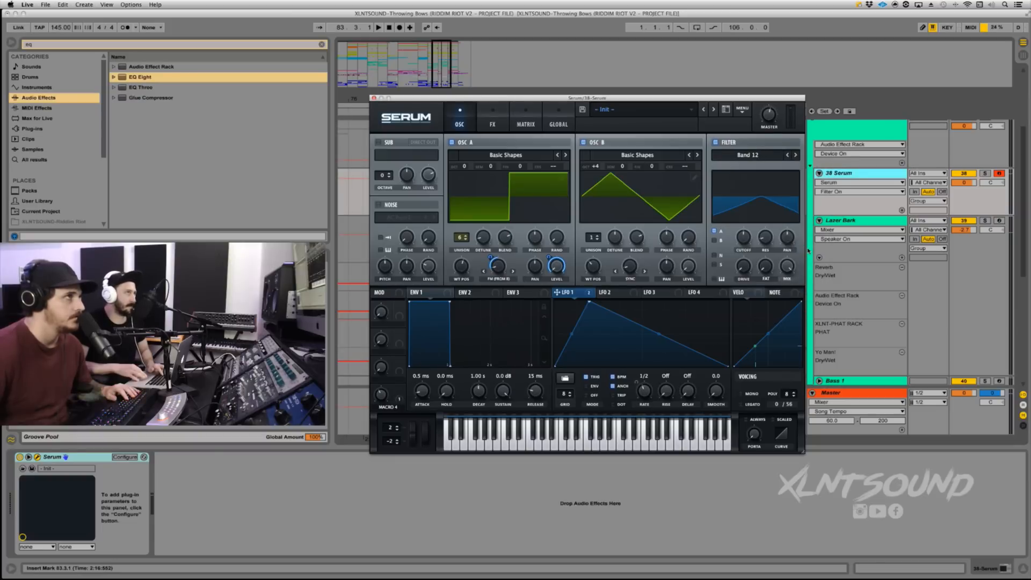
Change the filter type to BP 12 from the Multi filter category.
click(769, 155)
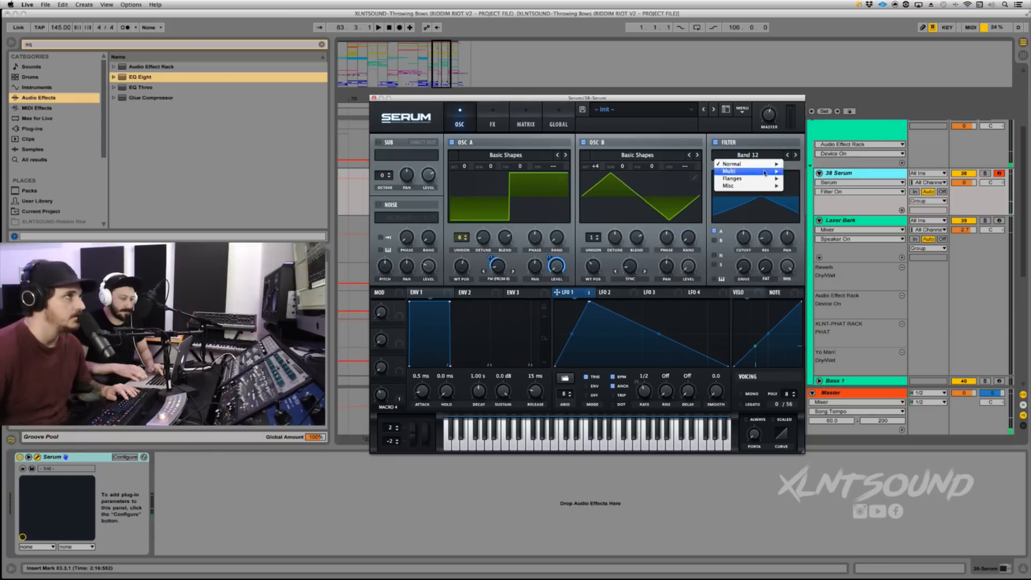
mouse_move(774, 170)
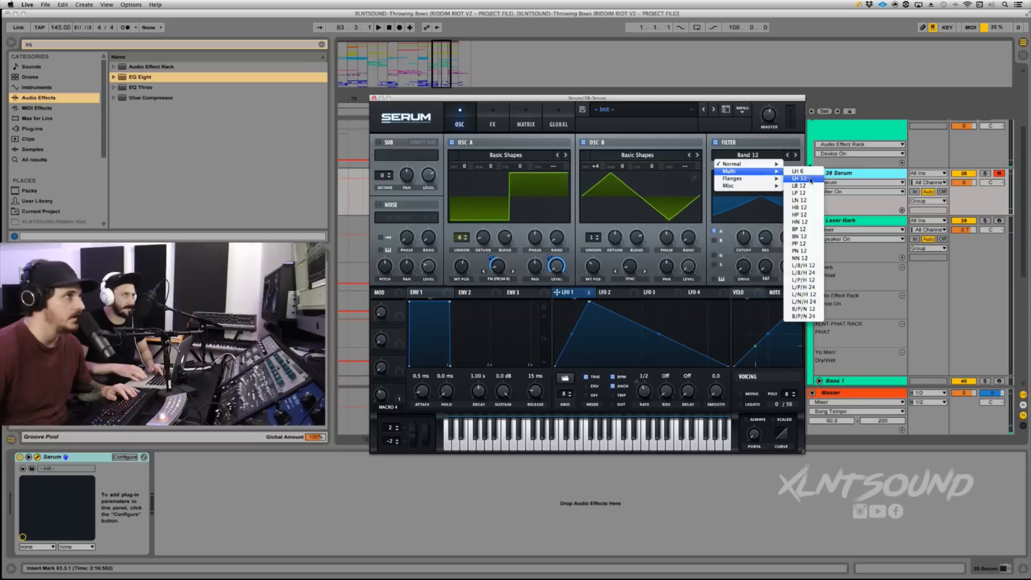
click(799, 229)
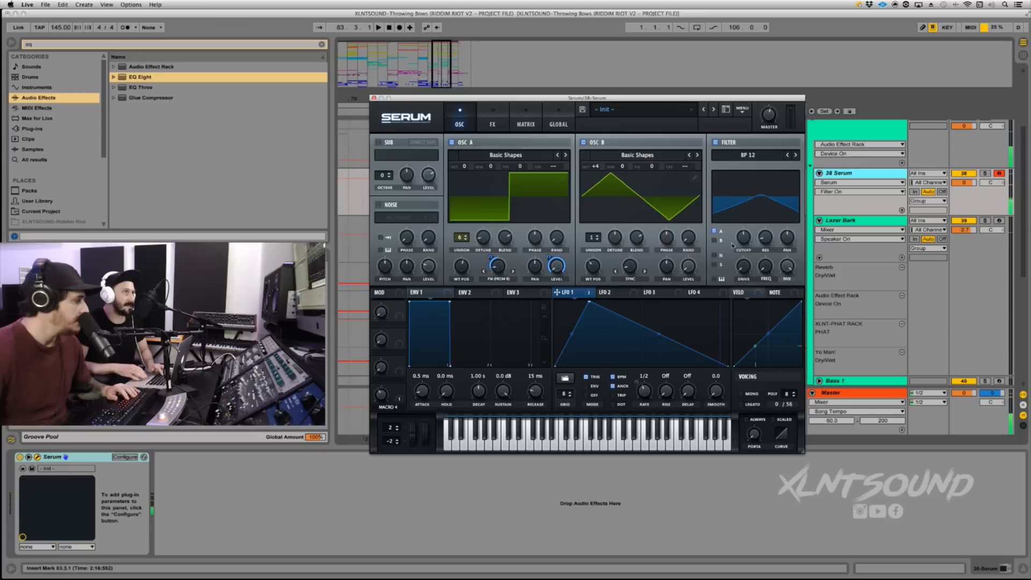
Lower the filter cutoff and assign LFO 1 to it with an amount of about 75.
drag(748, 240, 726, 382)
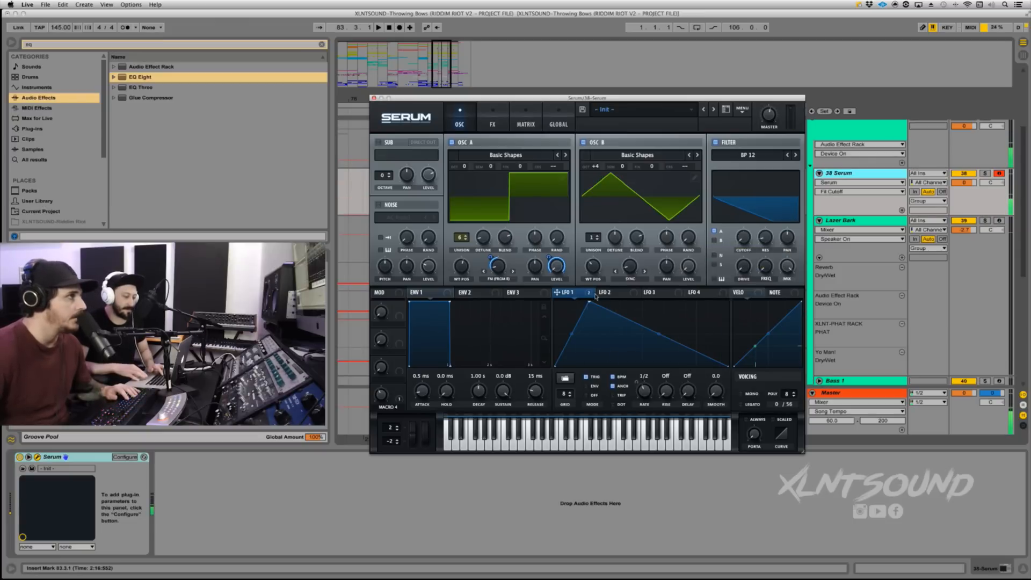
drag(587, 293, 735, 240)
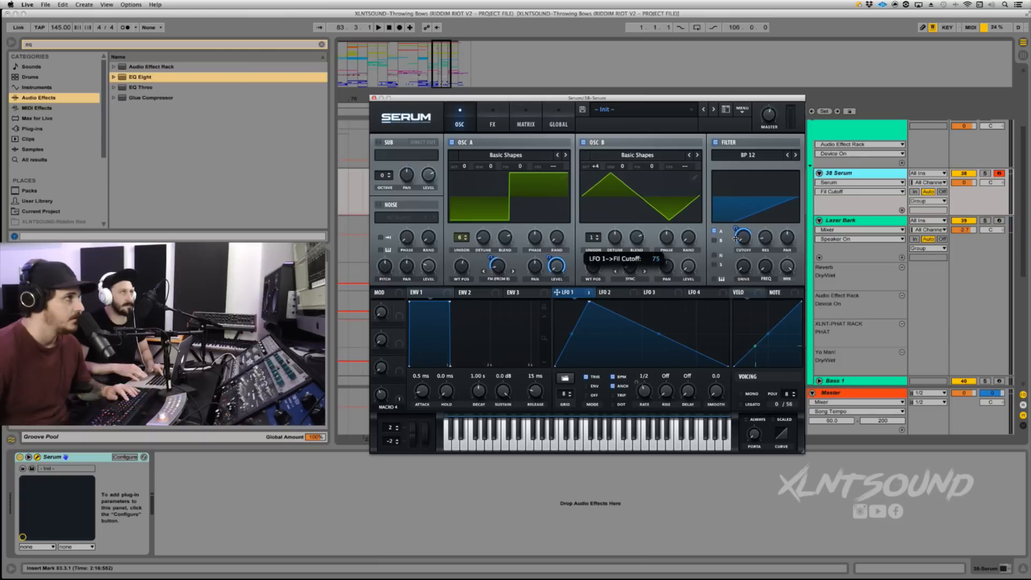
drag(736, 239, 736, 239)
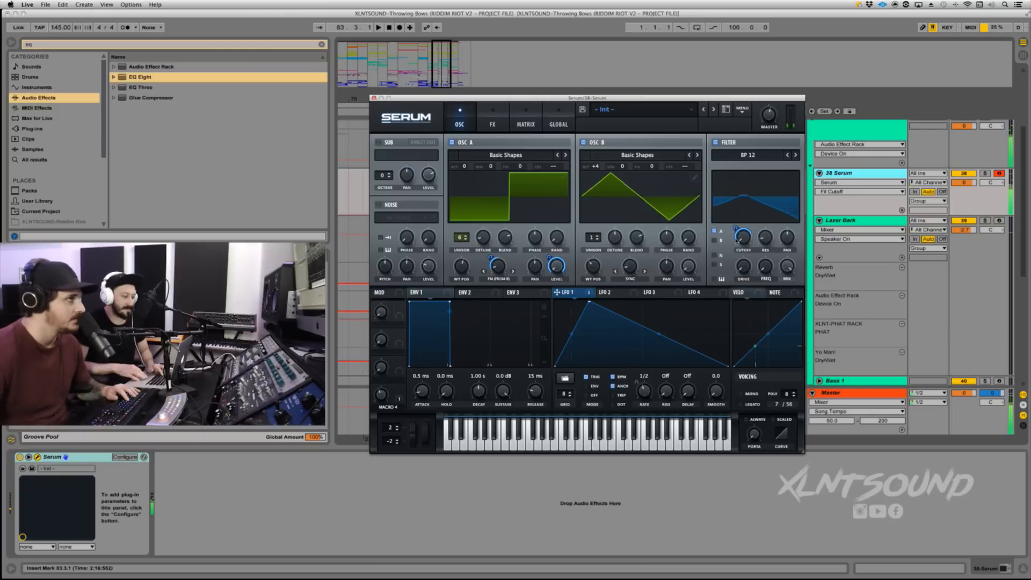
Adjust the filter resonance and audition the sound.
click(765, 237)
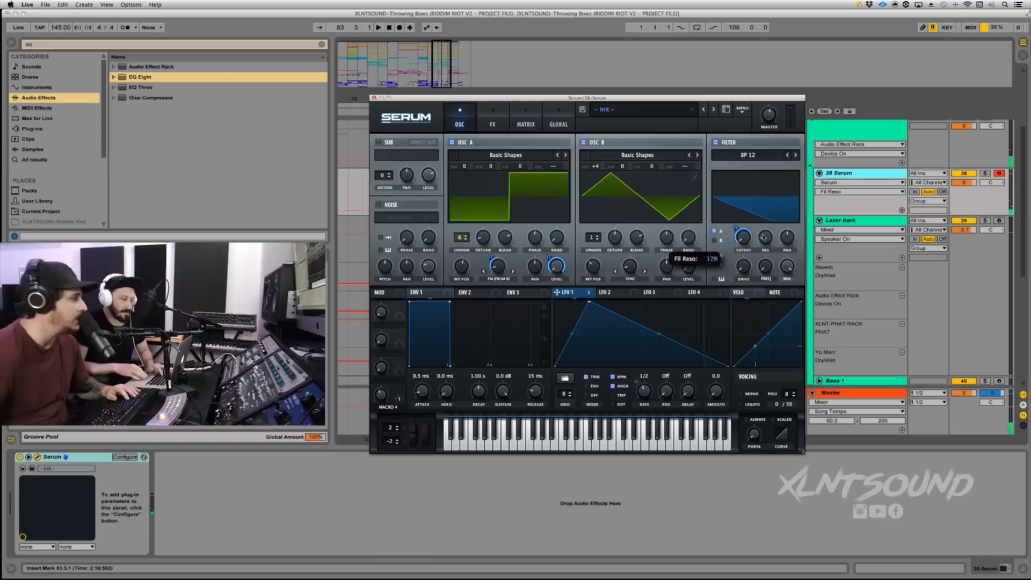
drag(765, 237, 764, 221)
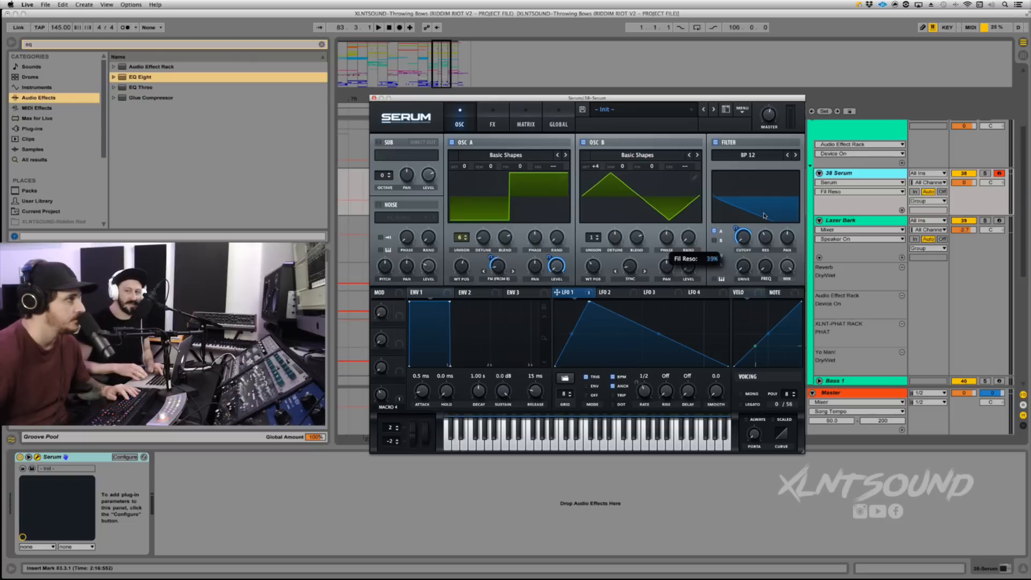
key(a)
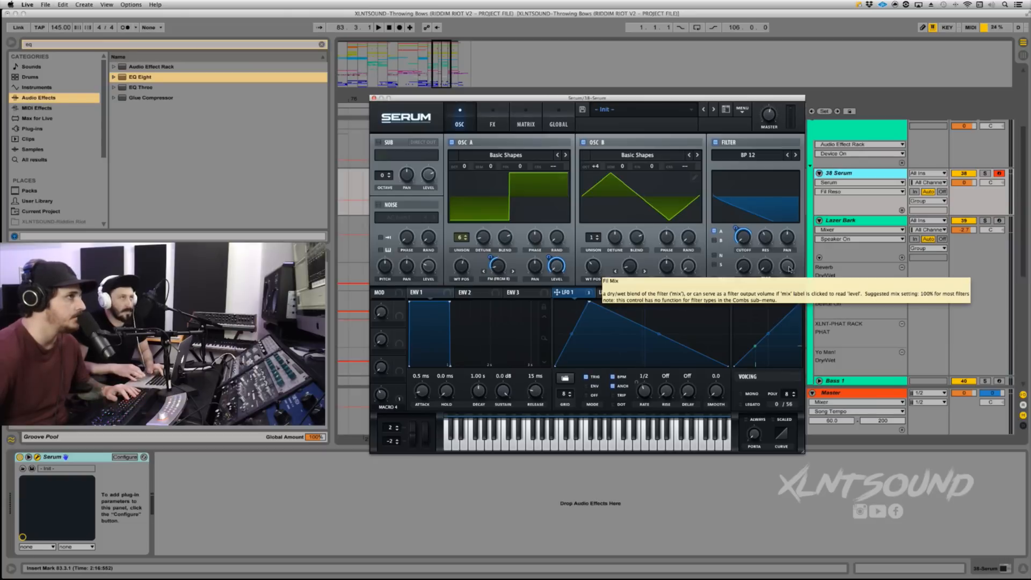
Turn the filter mix down, assign macro 2 to it and name the macro FILTER MIX.
drag(788, 268, 788, 285)
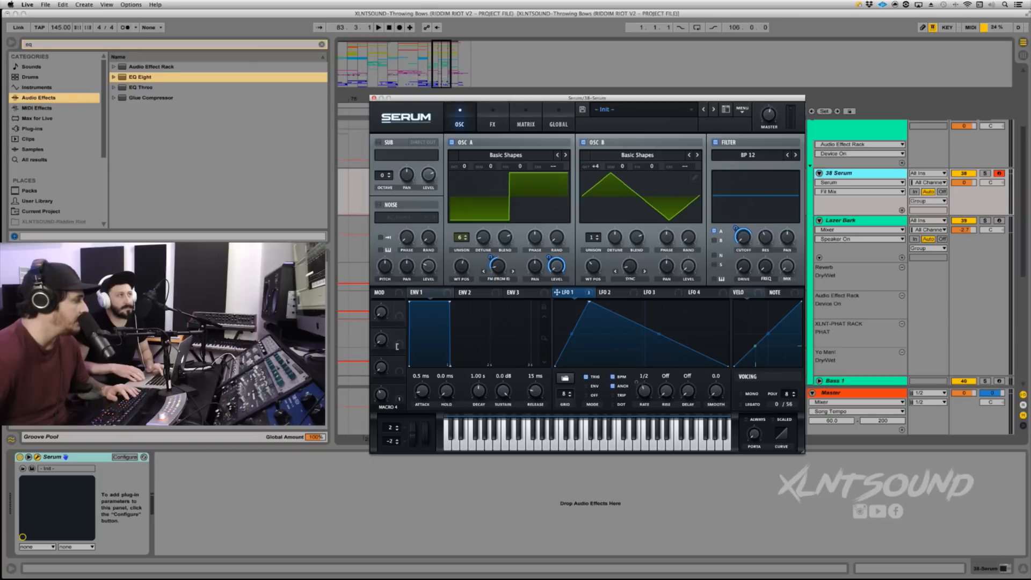
drag(397, 346, 787, 274)
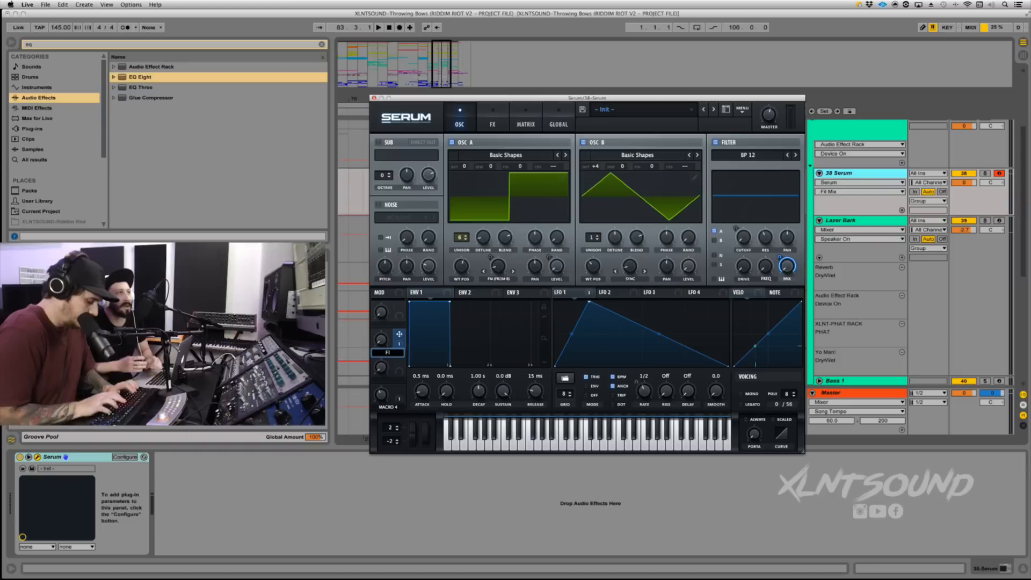
text(FILTER MIX)
key(Return)
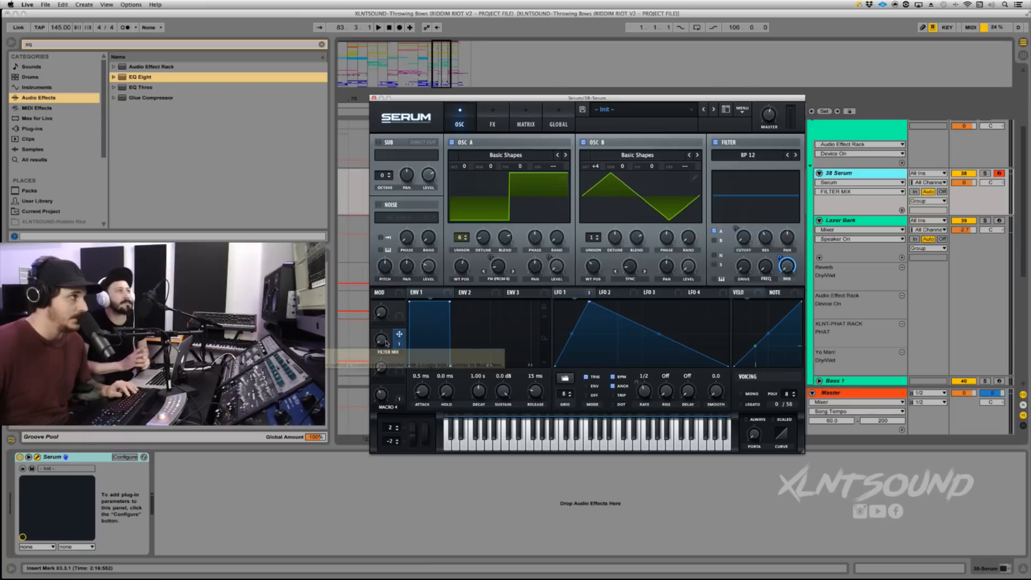
drag(387, 346, 389, 297)
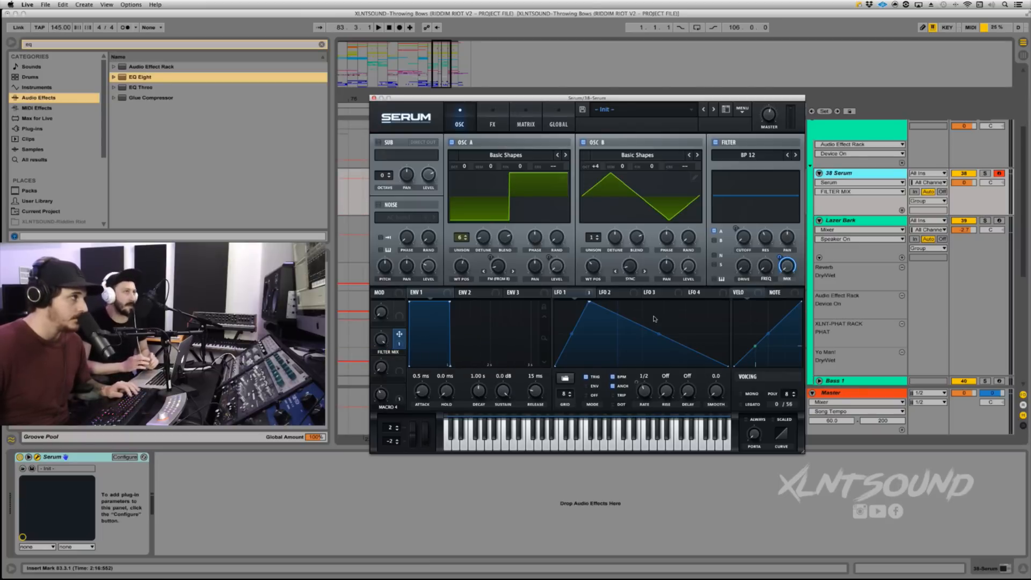
Rename macro 4 as LFO RATE.
double_click(387, 407)
text(LFO RA)
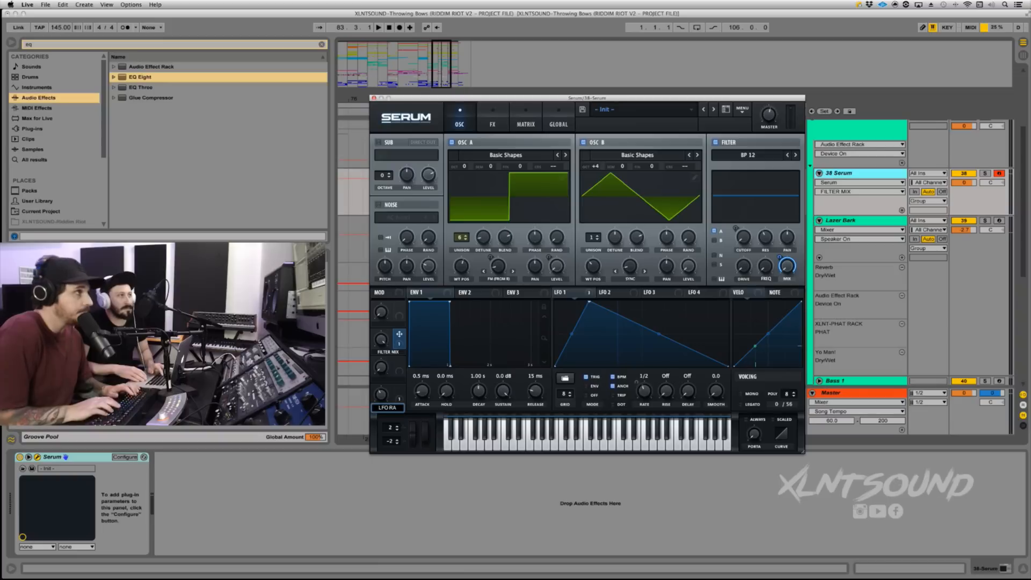
text(TE)
key(Return)
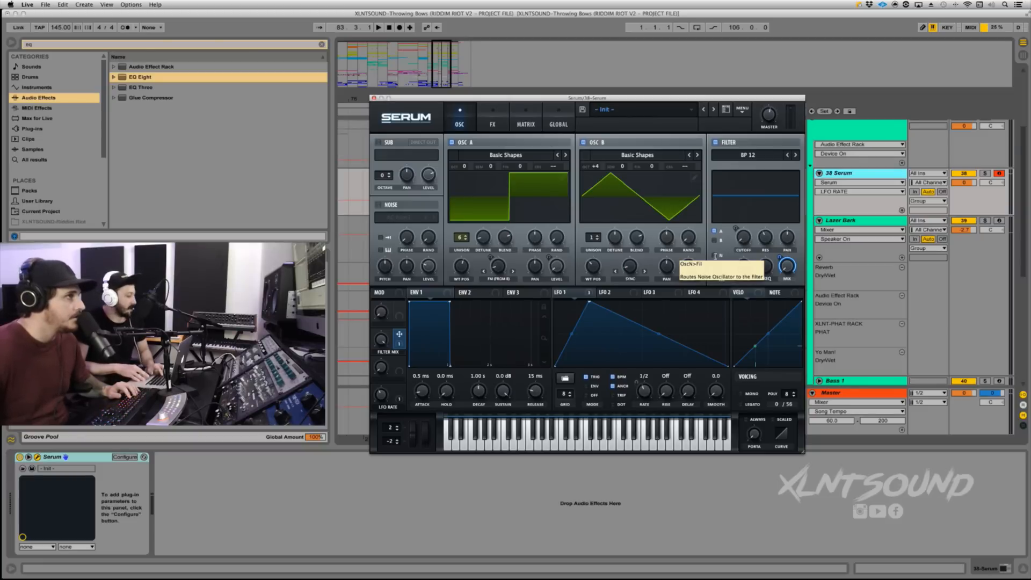
Route the noise oscillator to the filter and load the Analog noise BrightWhite into it.
click(714, 256)
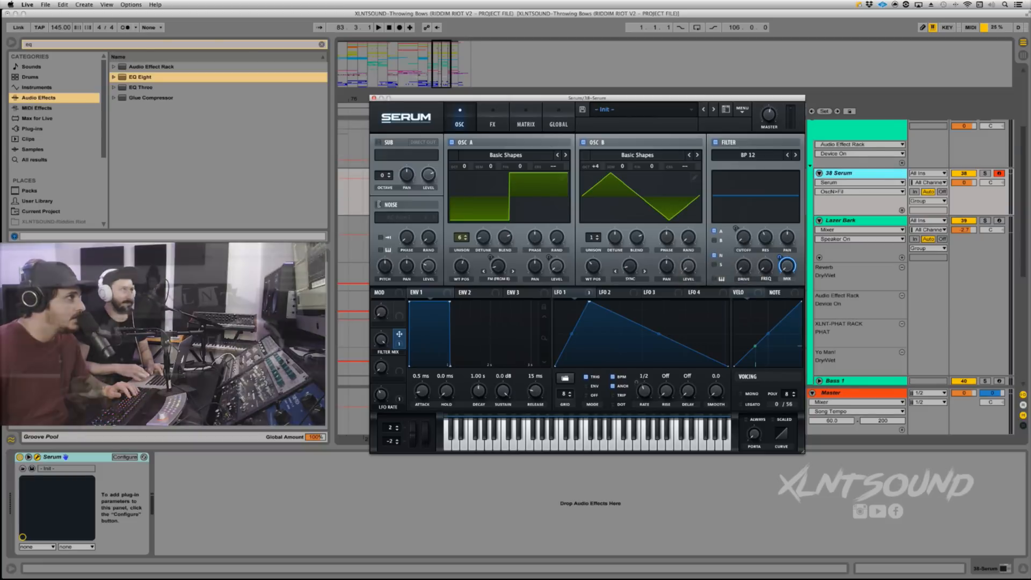
click(404, 217)
mouse_move(406, 227)
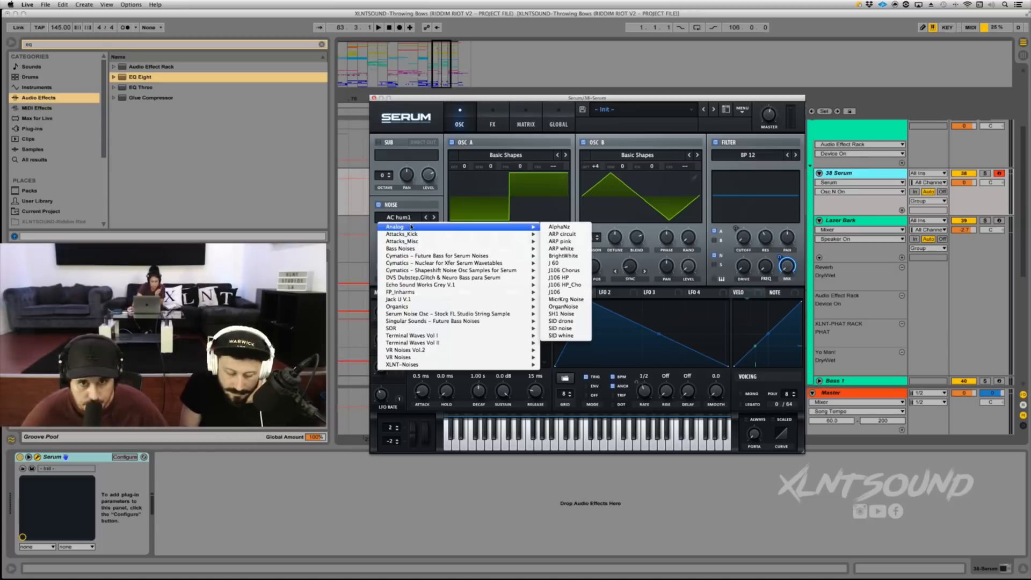
click(563, 256)
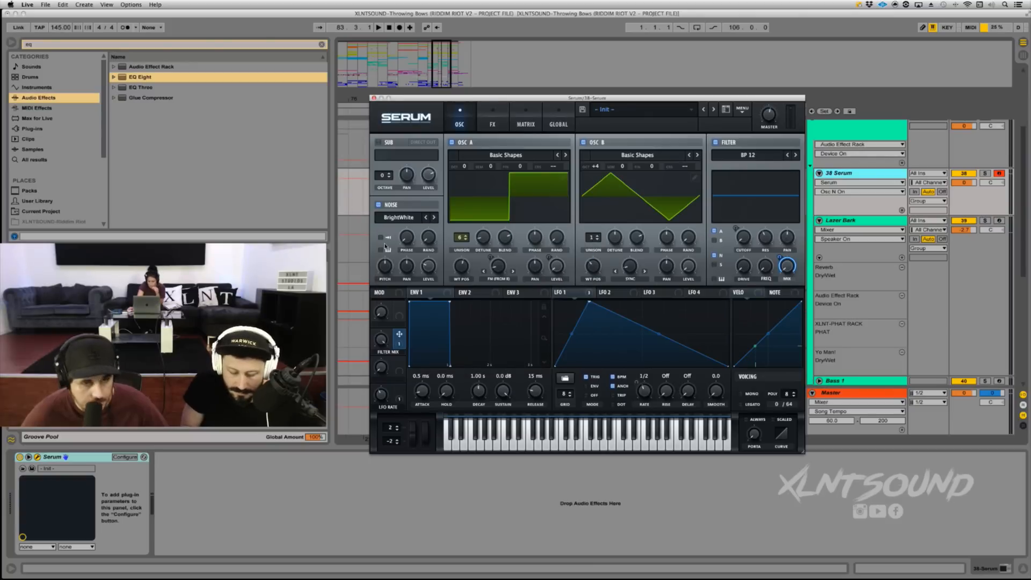
Set the noise pitch to about 59% and adjust the noise level.
drag(385, 267, 385, 259)
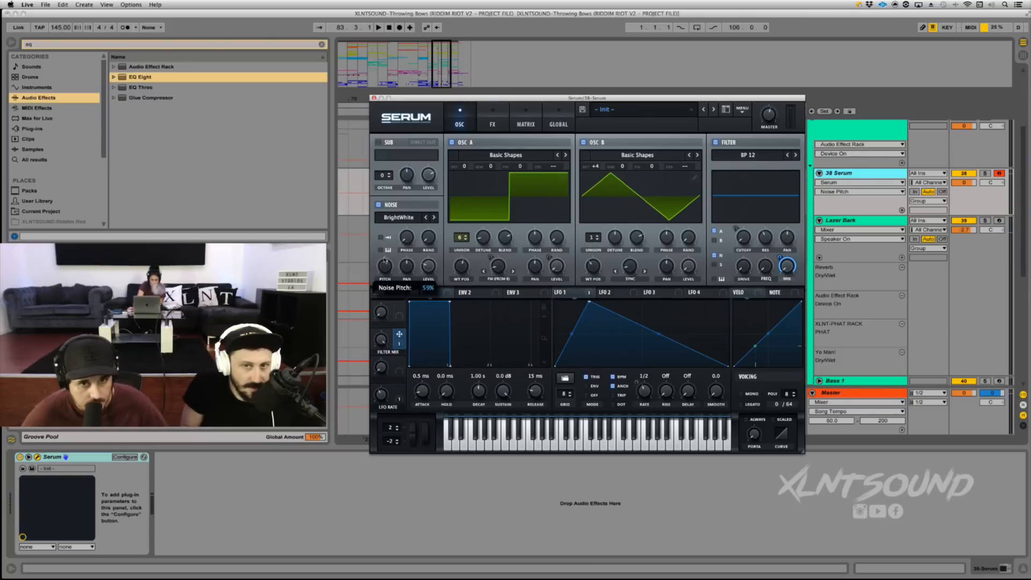
click(432, 270)
drag(433, 270, 433, 265)
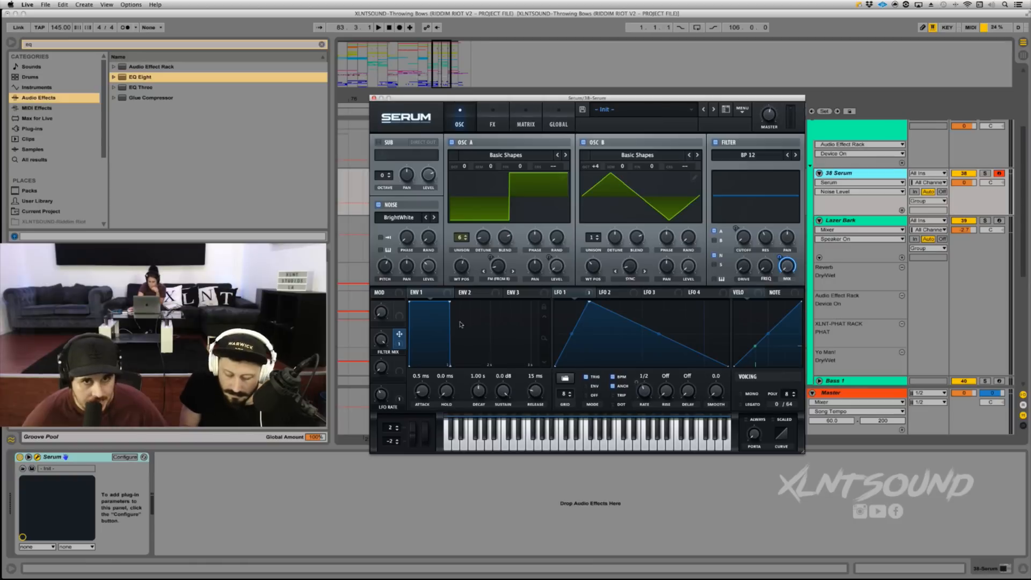
Enable the sub oscillator with direct output, then lower its level and modulate that level with LFO 1.
click(378, 143)
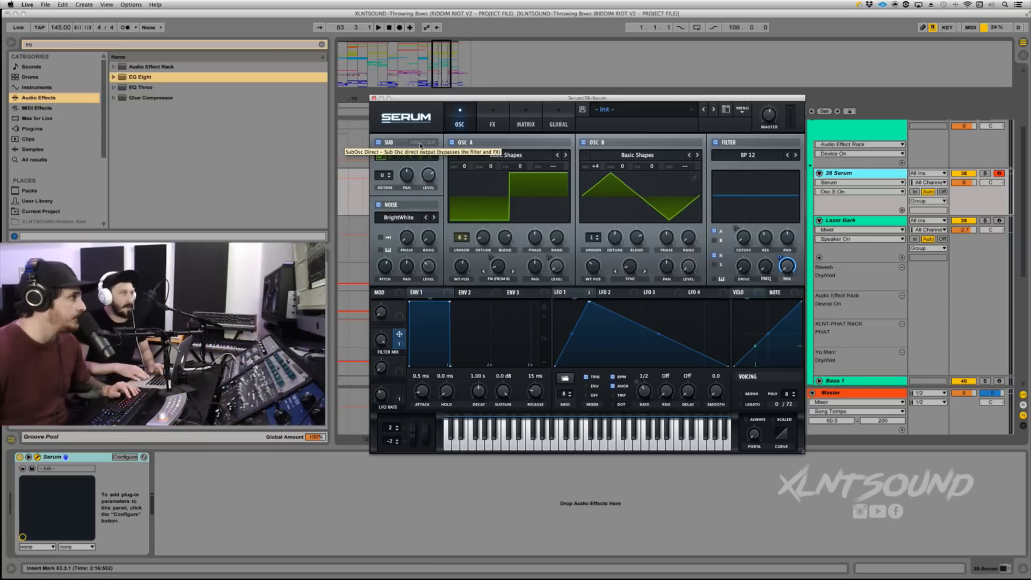
click(422, 143)
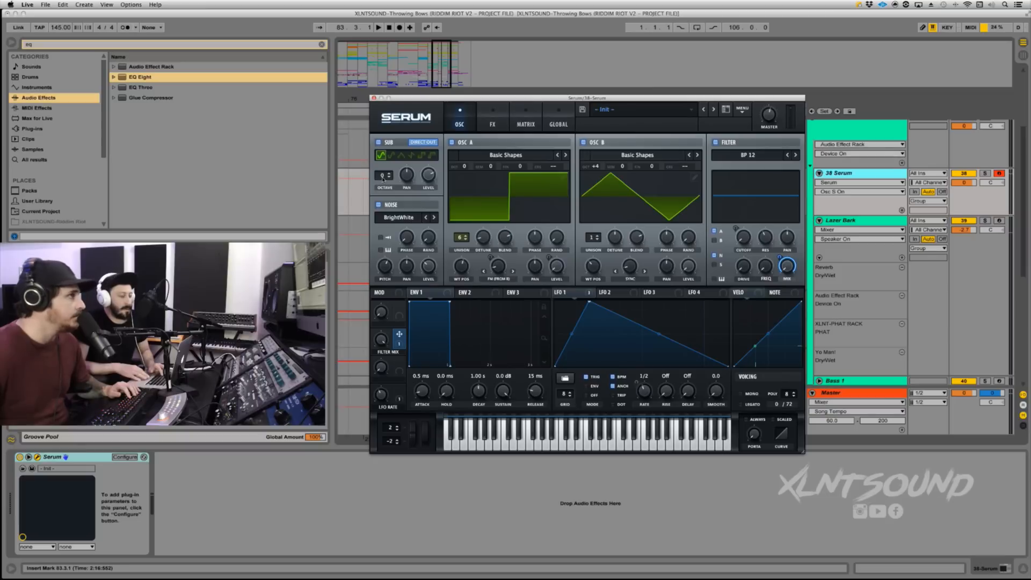
click(428, 175)
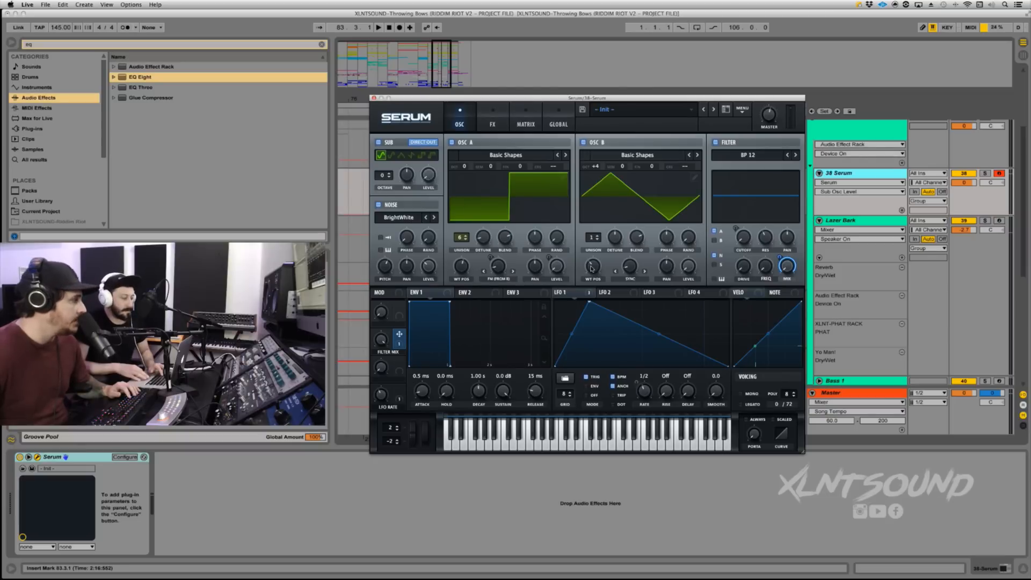
drag(589, 294, 433, 177)
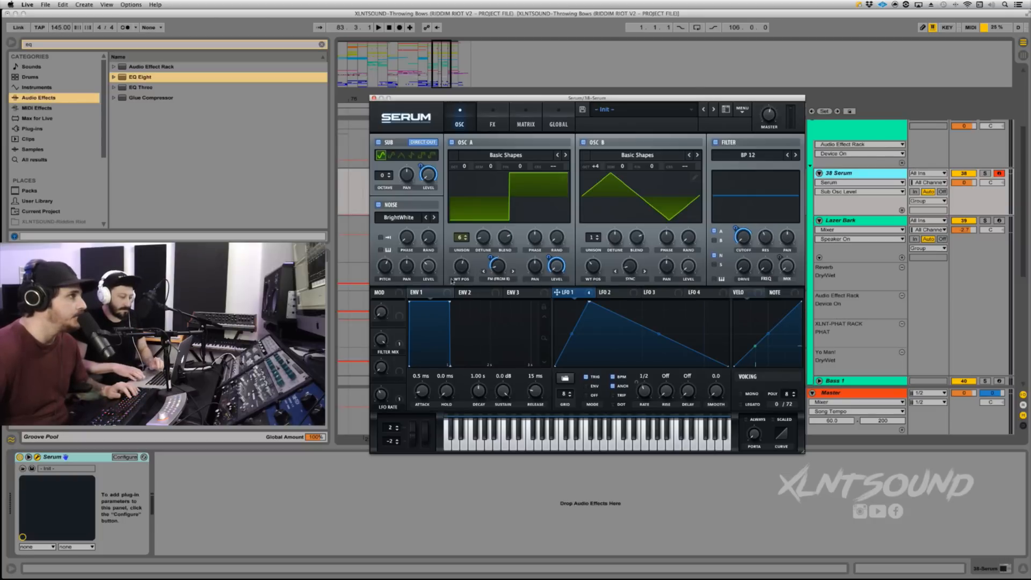
Assign macro 3 to oscillator A's warp with an amount of about 9 and name the macro FM.
drag(397, 367, 493, 270)
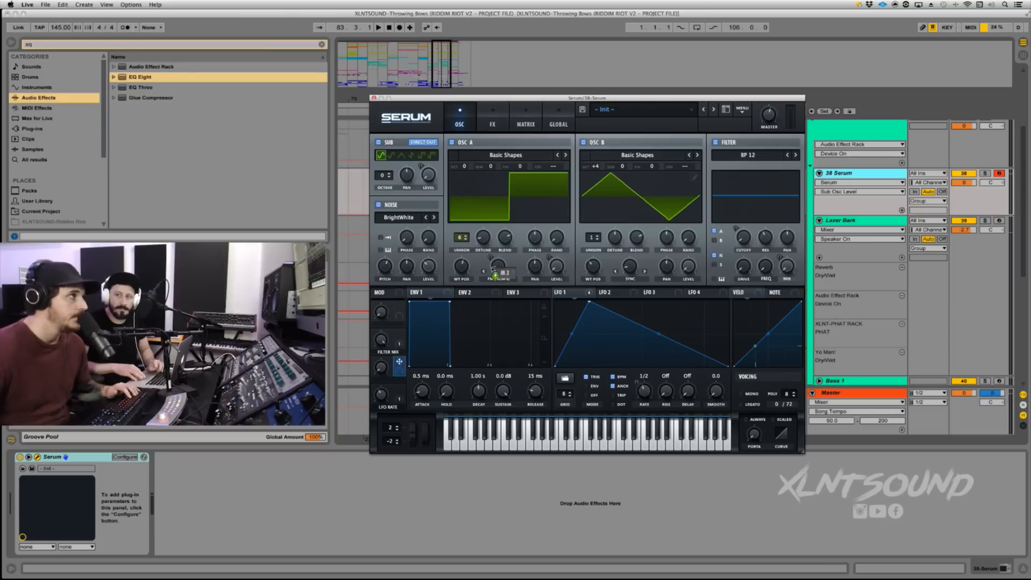
mouse_move(493, 269)
mouse_down()
mouse_move(491, 259)
mouse_move(487, 287)
mouse_up()
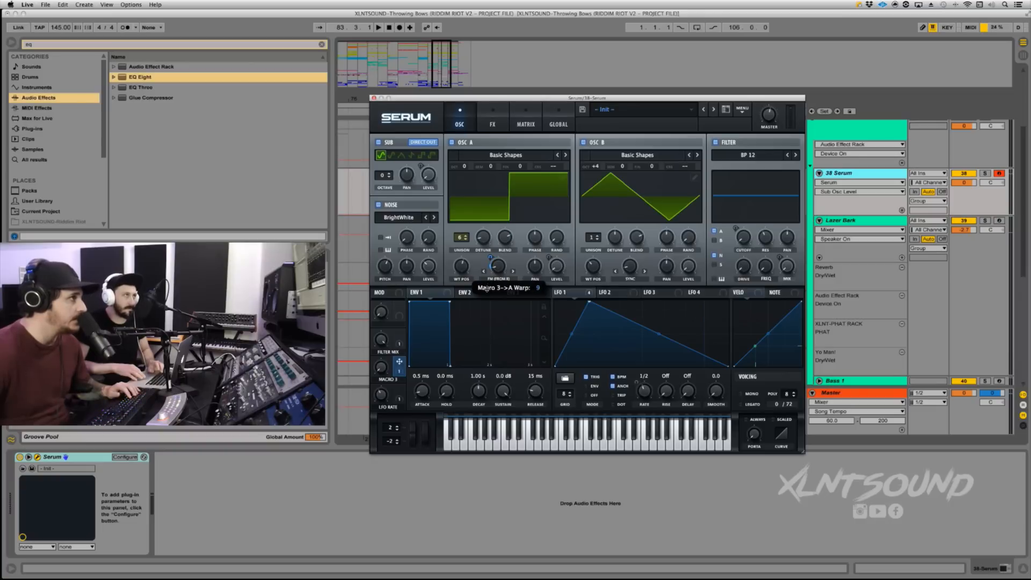
double_click(388, 380)
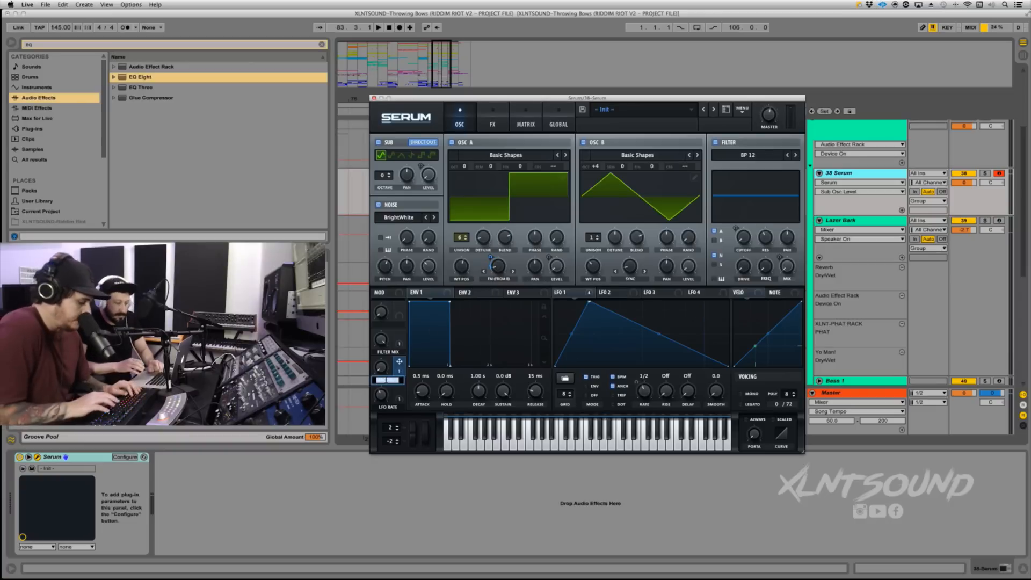
text(FM)
key(Return)
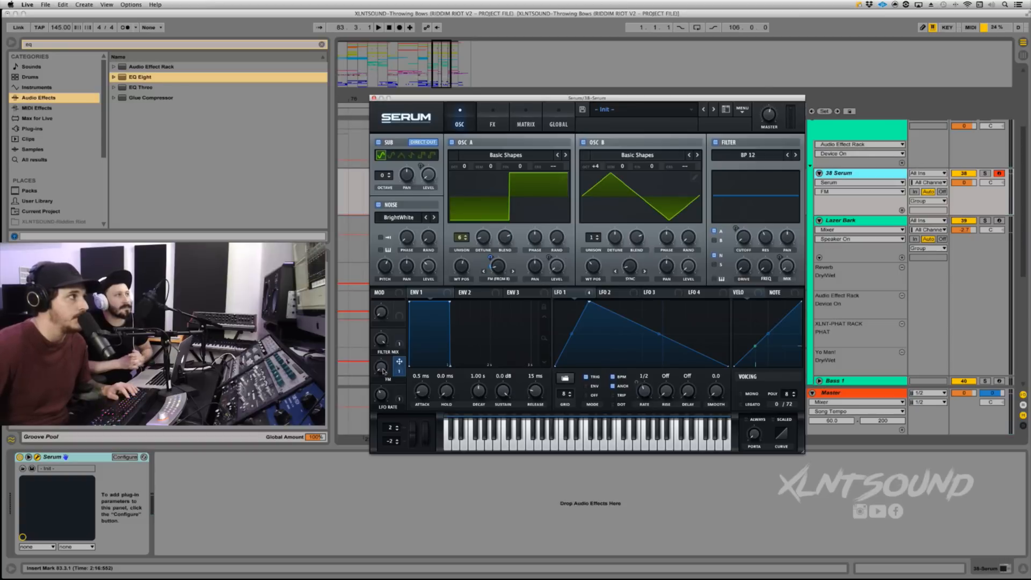
Vary the FM macro at low settings and audition its effect on oscillator A's warp.
drag(416, 273, 400, 378)
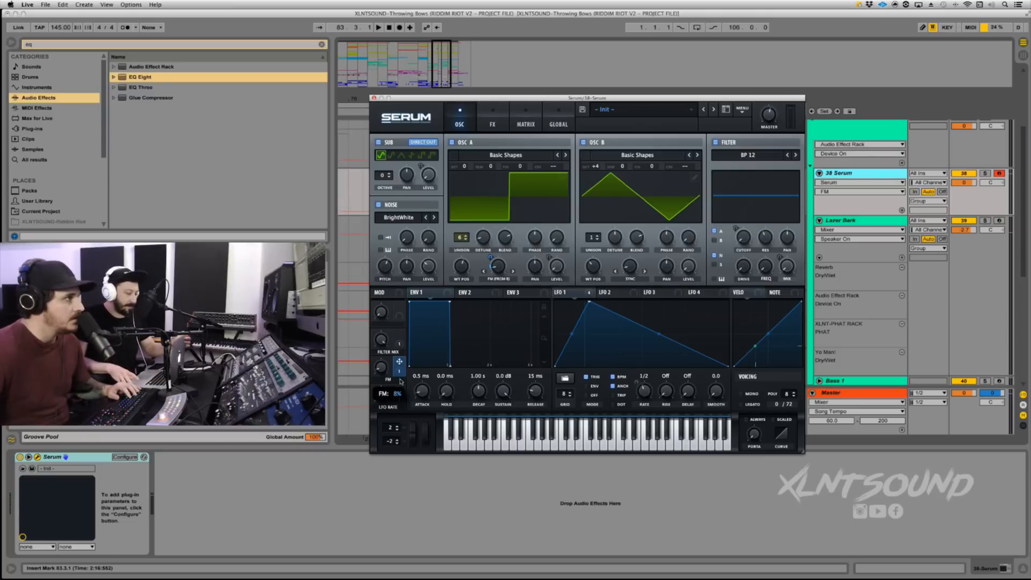
drag(400, 382, 400, 381)
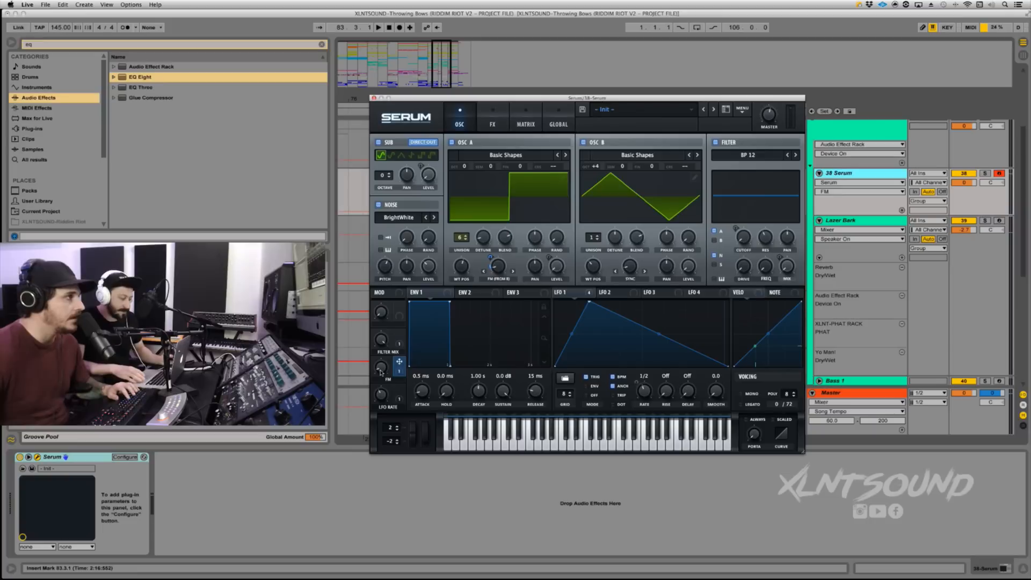
drag(381, 371, 405, 396)
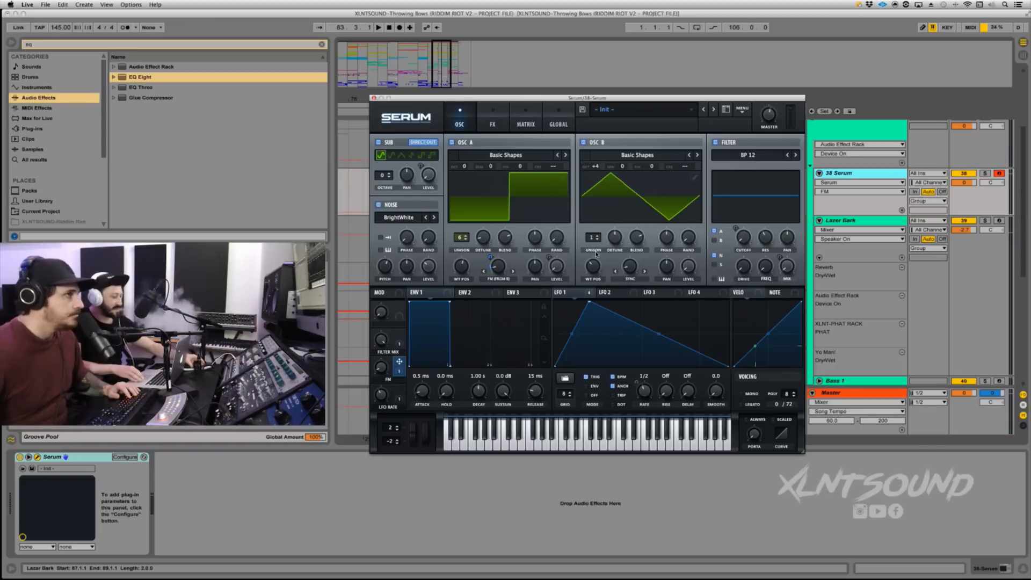
Reshape LFO 2 into an outward-bowed curve falling from full height at the start to zero at the midpoint.
click(611, 294)
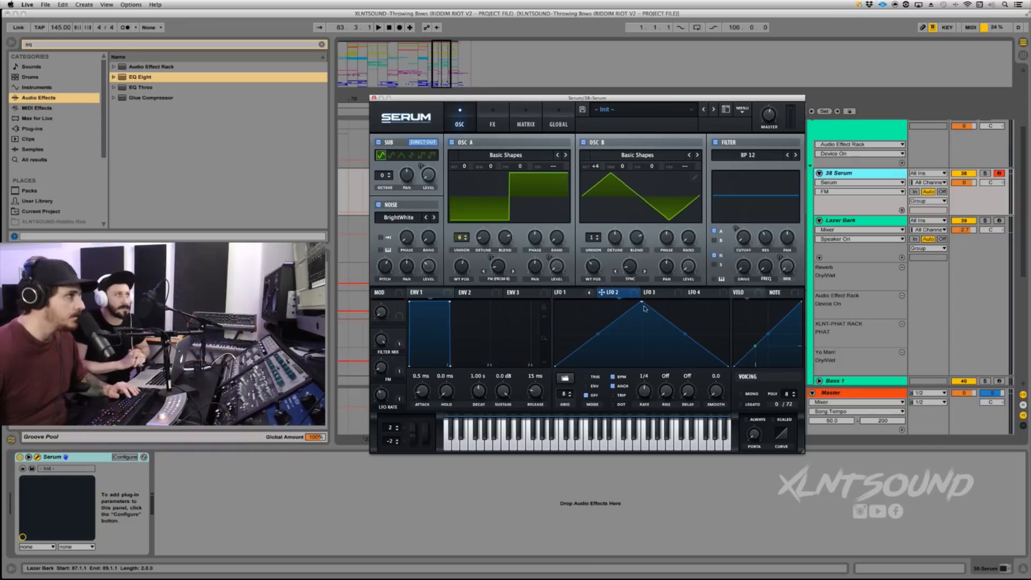
drag(643, 304, 507, 280)
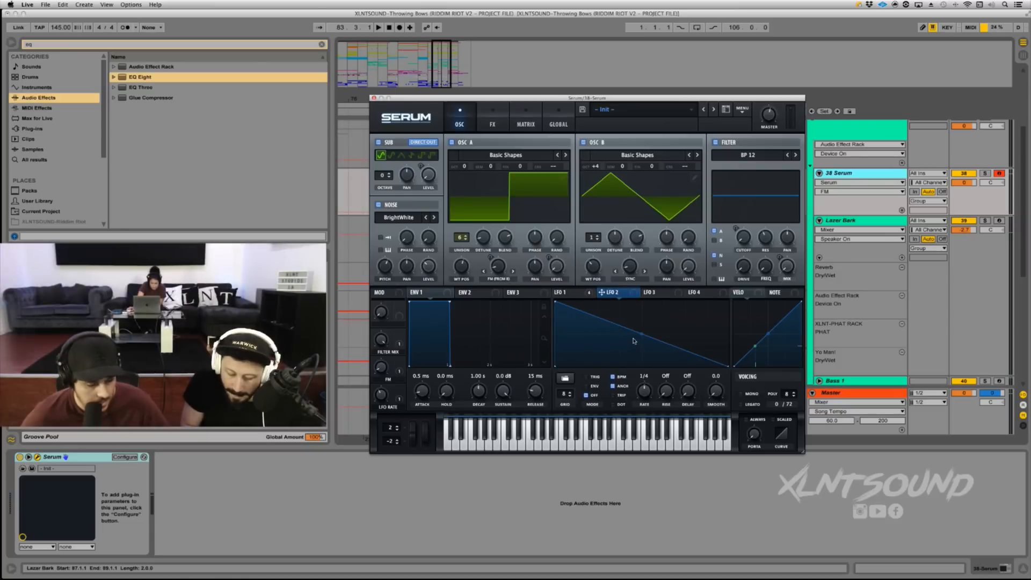
drag(647, 341, 641, 395)
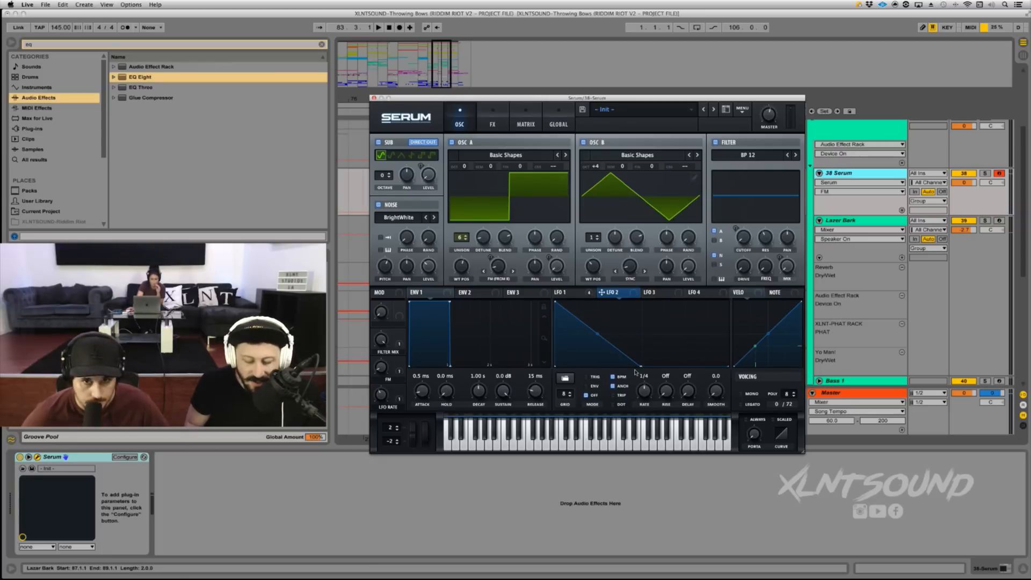
drag(598, 333, 601, 335)
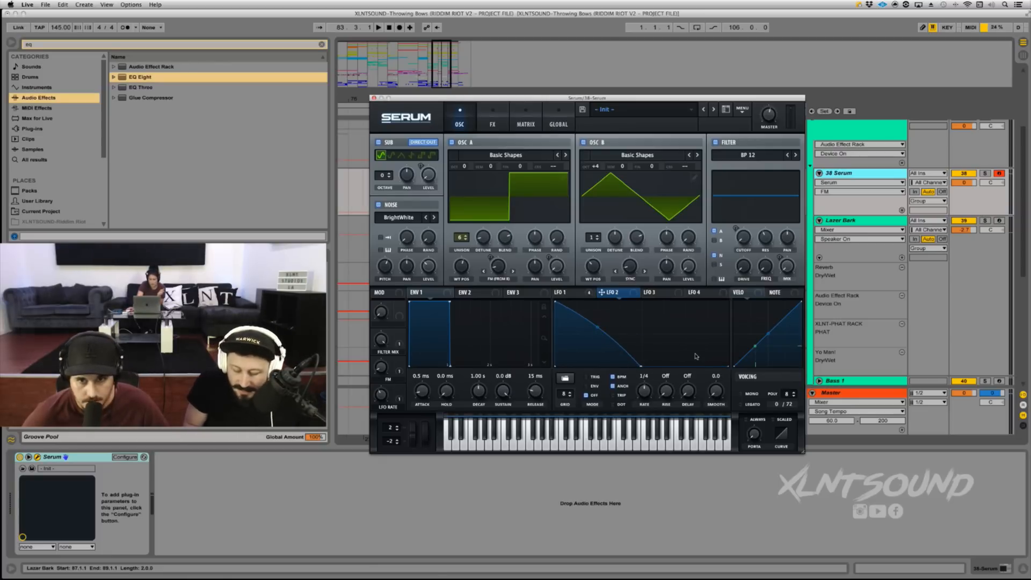
Add a vertical jump at LFO 2's midpoint and hold the second half of the shape flat at about half height.
double_click(668, 362)
drag(668, 362, 638, 334)
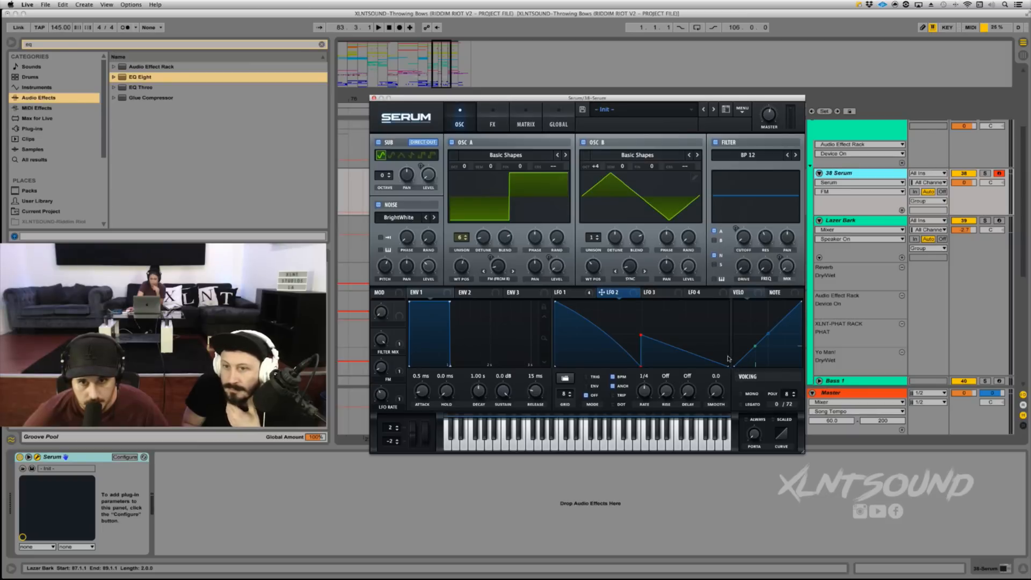
drag(714, 363, 774, 336)
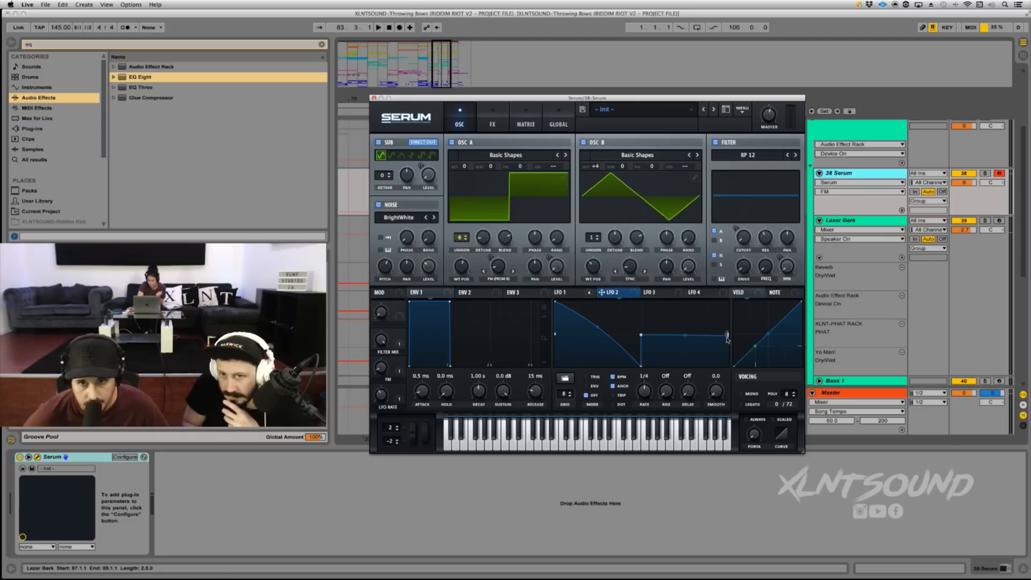
drag(713, 360, 728, 336)
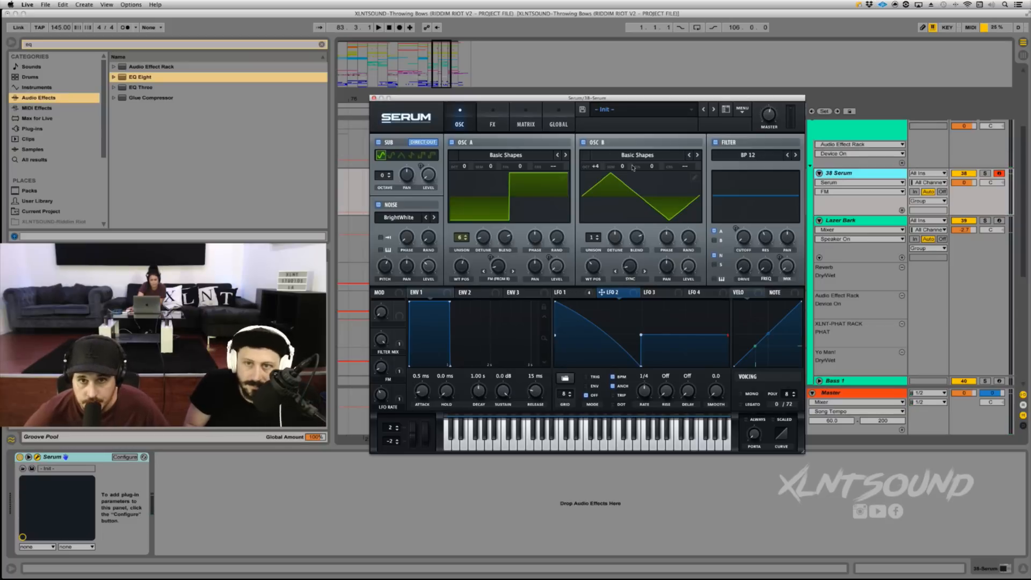
Set oscillator B's semitones to +7 and assign LFO 2 to its coarse pitch.
drag(624, 168, 630, 137)
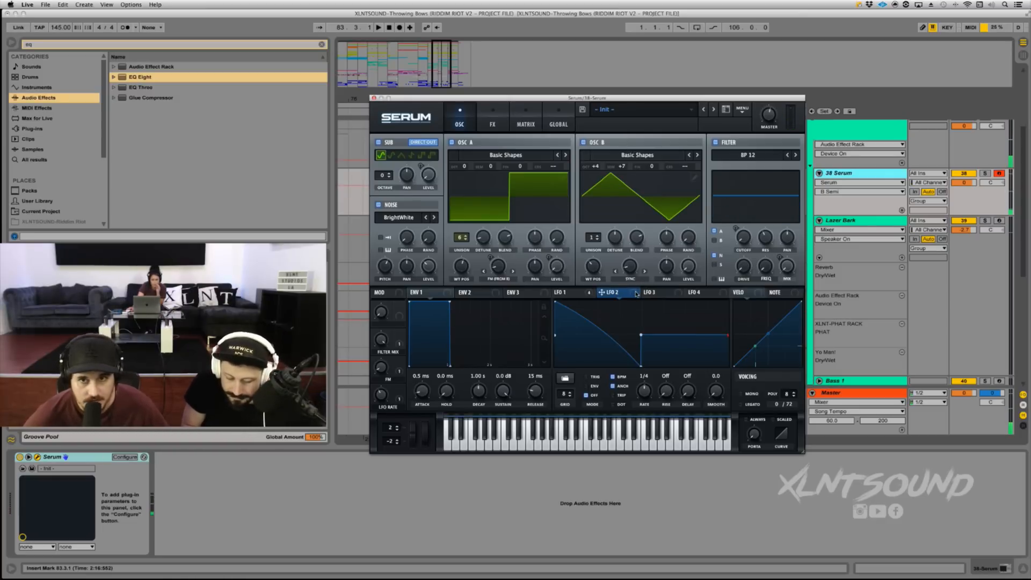
drag(637, 294, 718, 55)
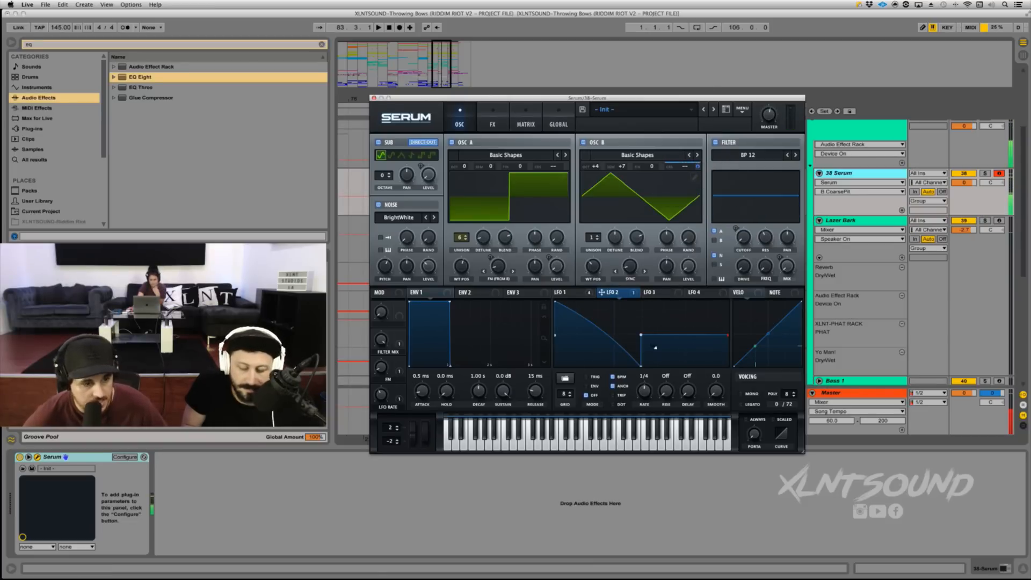
Set LFO 2 to envelope mode and its modulation amount on oscillator B's coarse pitch to about 93.
click(586, 385)
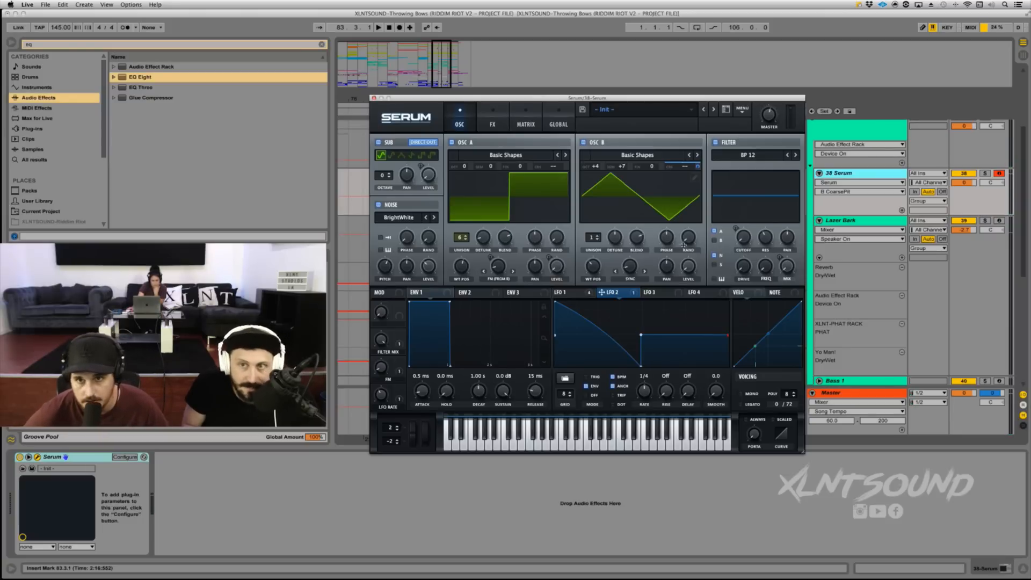
mouse_move(698, 169)
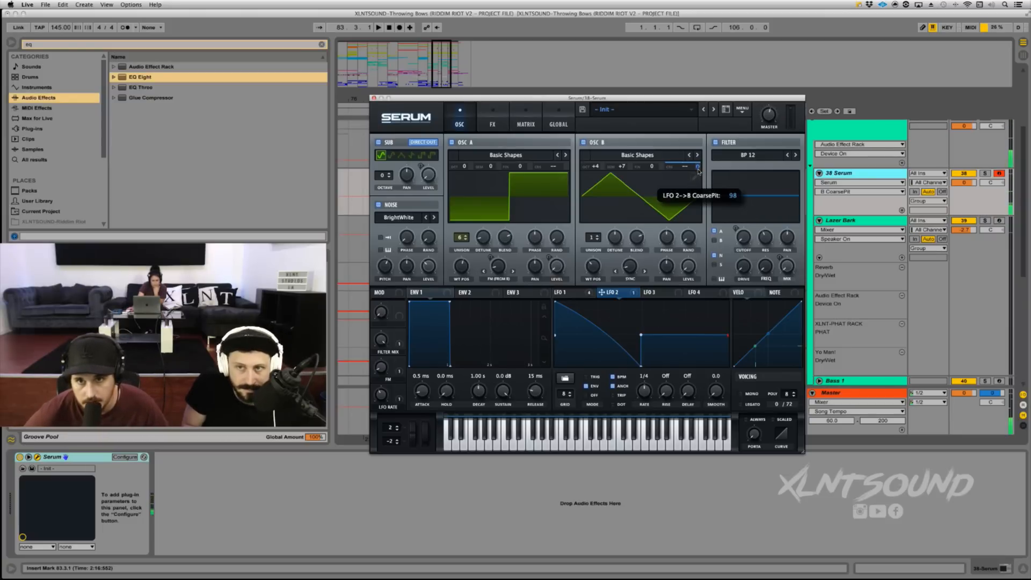
drag(698, 172, 700, 178)
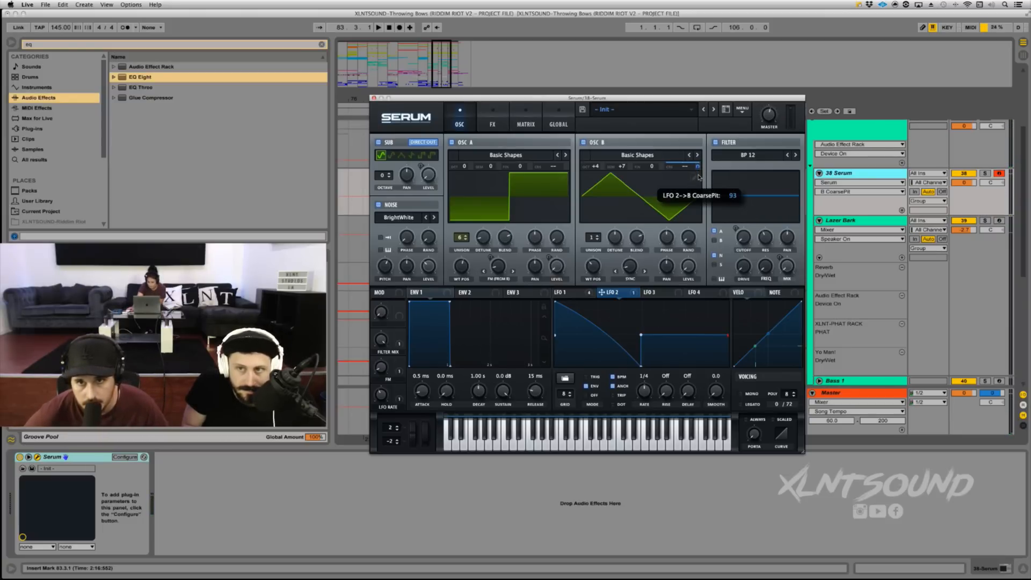
mouse_move(699, 167)
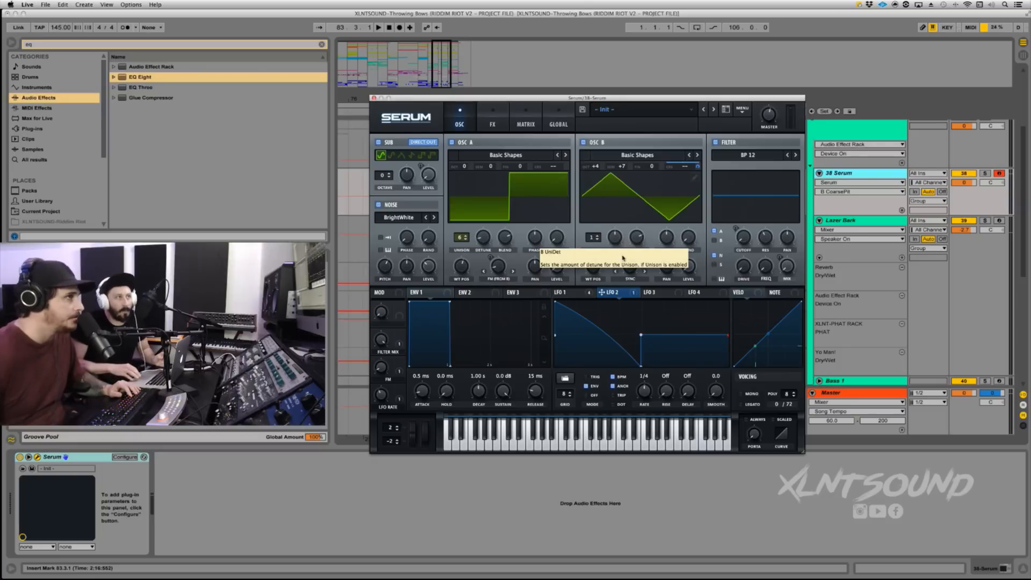
Reshape LFO 3 into a rounded early rise and a steep inward-curved decay, in trigger mode at a 1/16 rate.
click(653, 294)
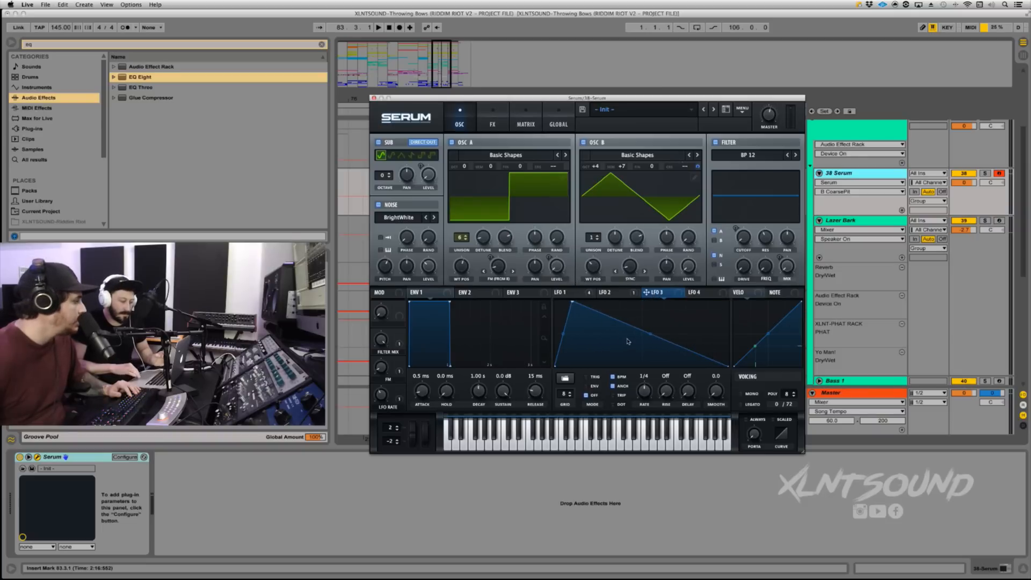
drag(647, 336, 634, 356)
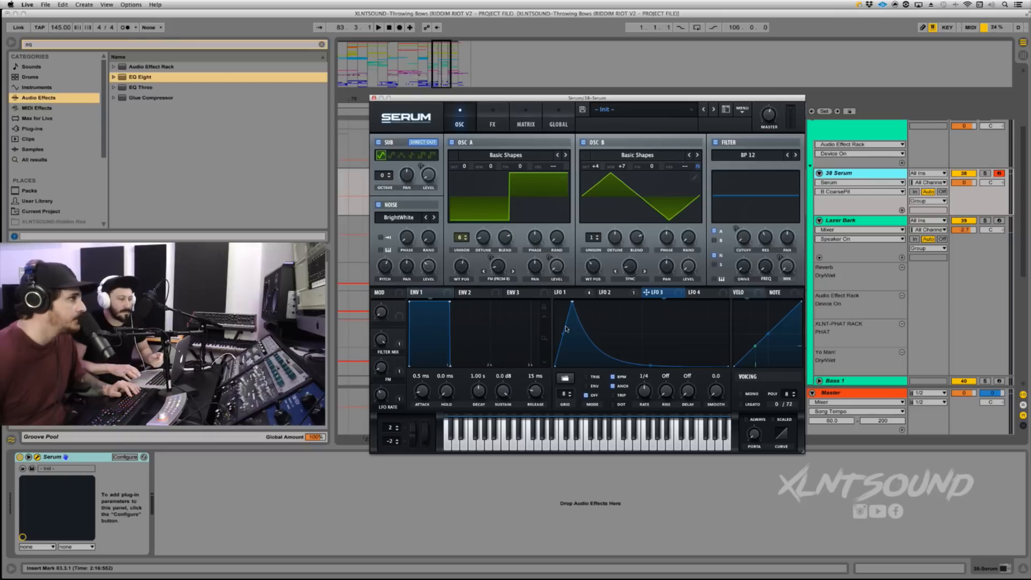
drag(563, 333, 564, 322)
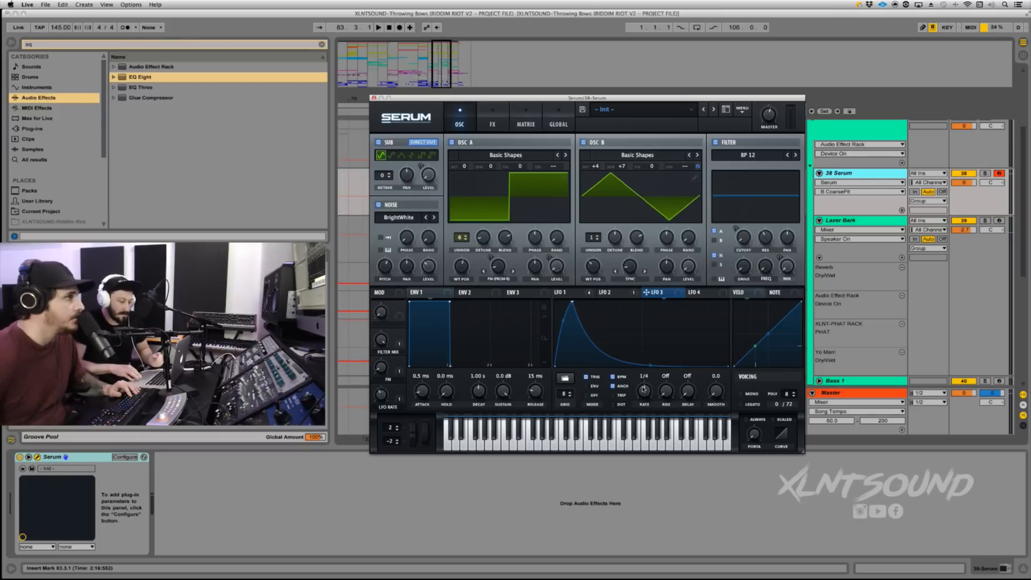
mouse_move(643, 389)
mouse_down()
mouse_move(652, 392)
mouse_move(648, 381)
mouse_up()
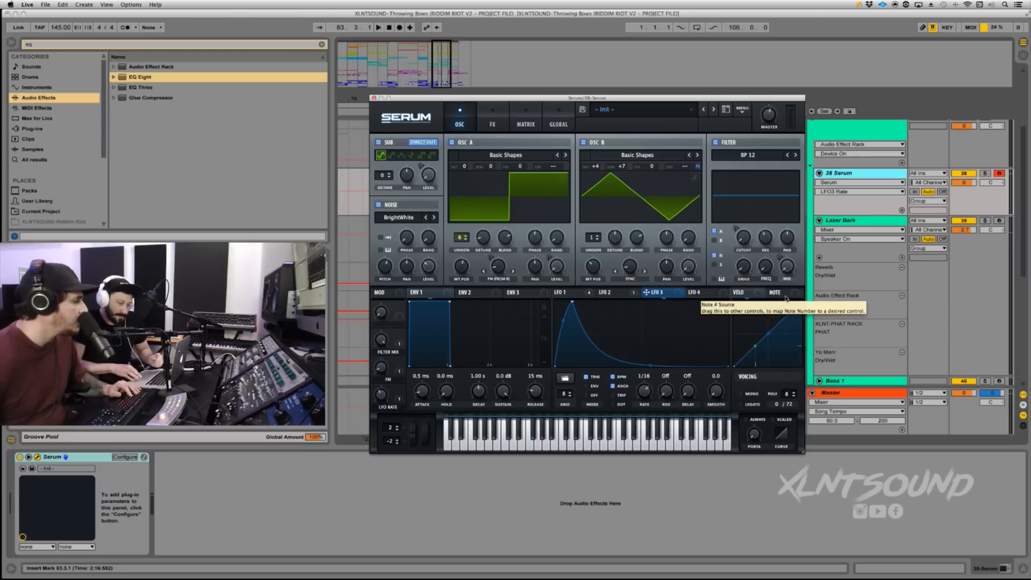
Reshape LFO 4 with its full-height peak before the midpoint, a dip to about half height and a lower rounded hump falling to zero.
click(698, 293)
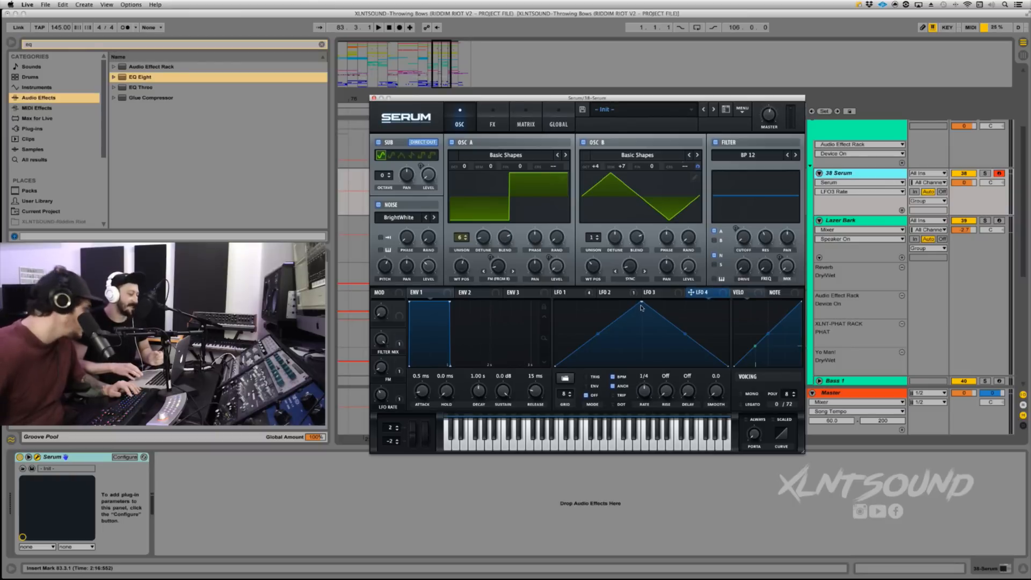
drag(642, 306, 619, 301)
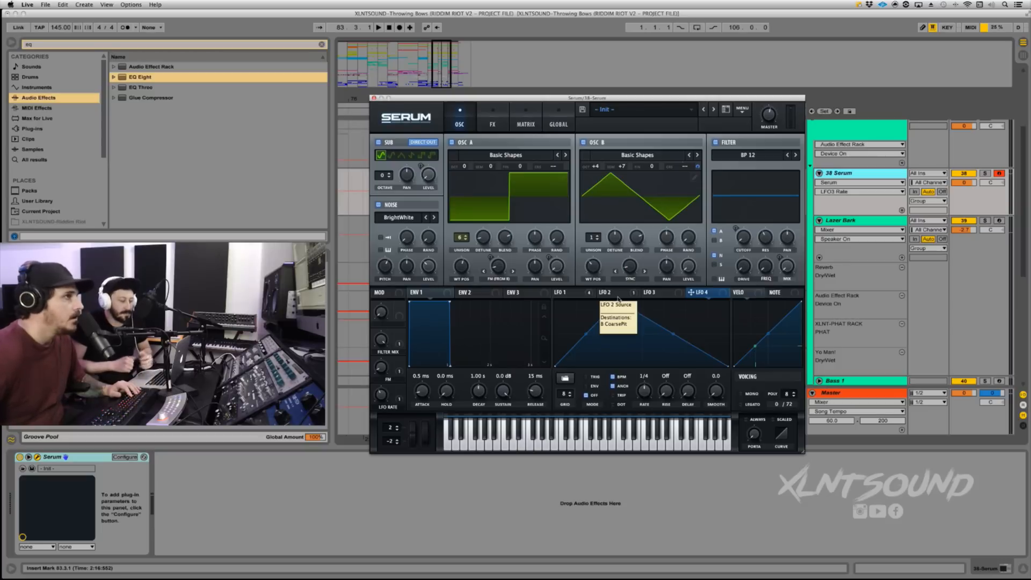
double_click(680, 334)
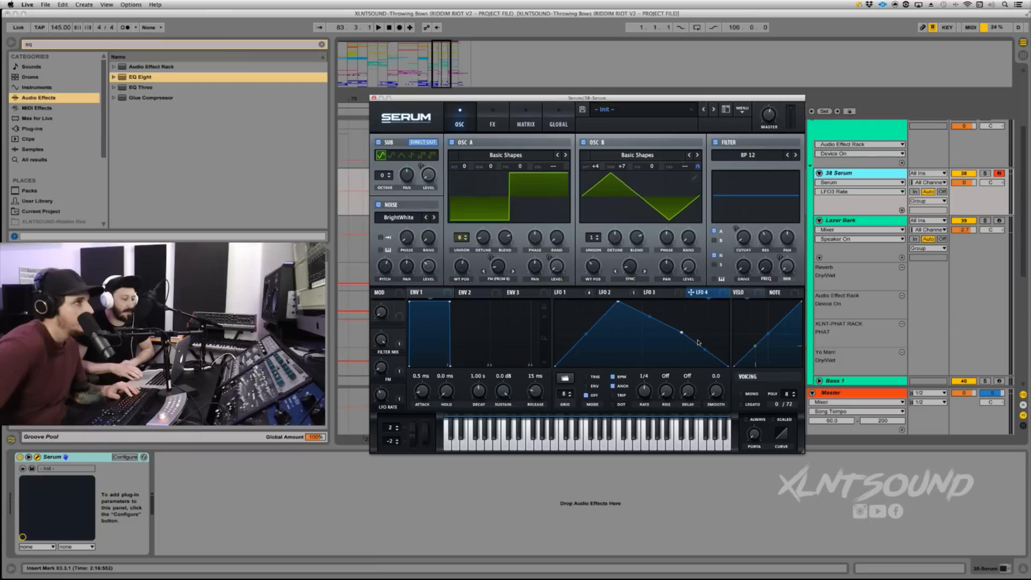
drag(698, 342, 711, 321)
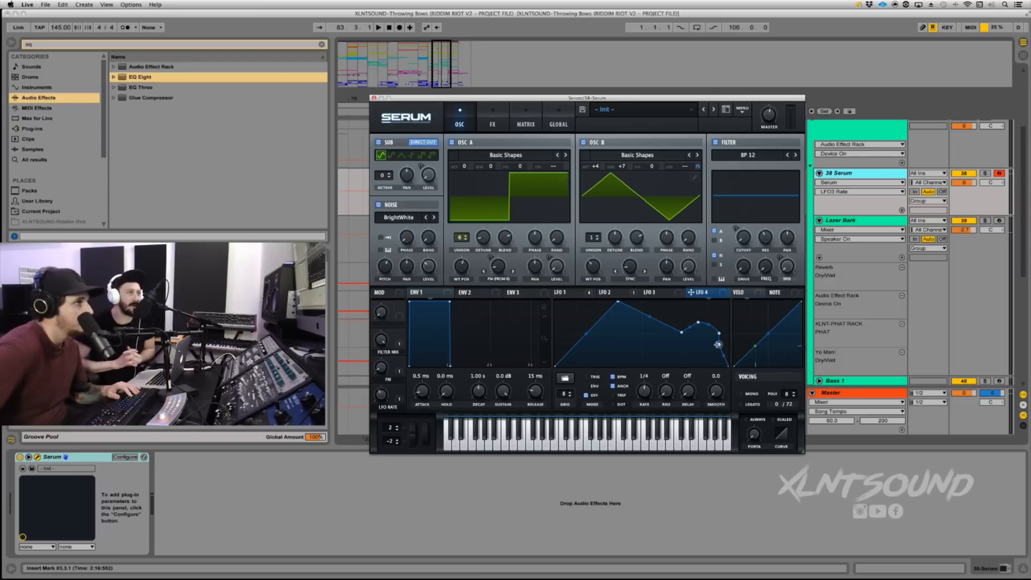
drag(719, 334, 712, 333)
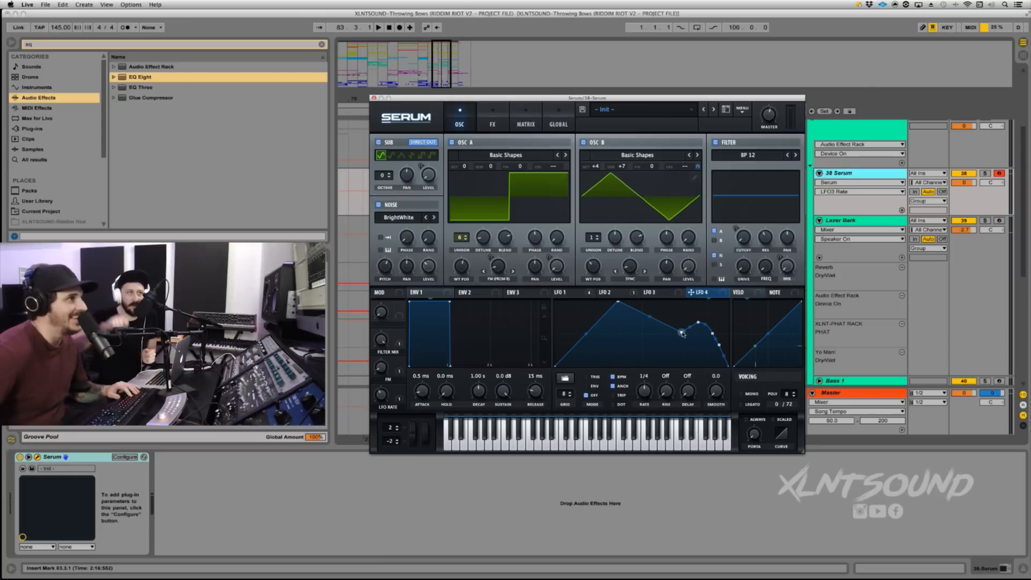
drag(682, 334, 693, 319)
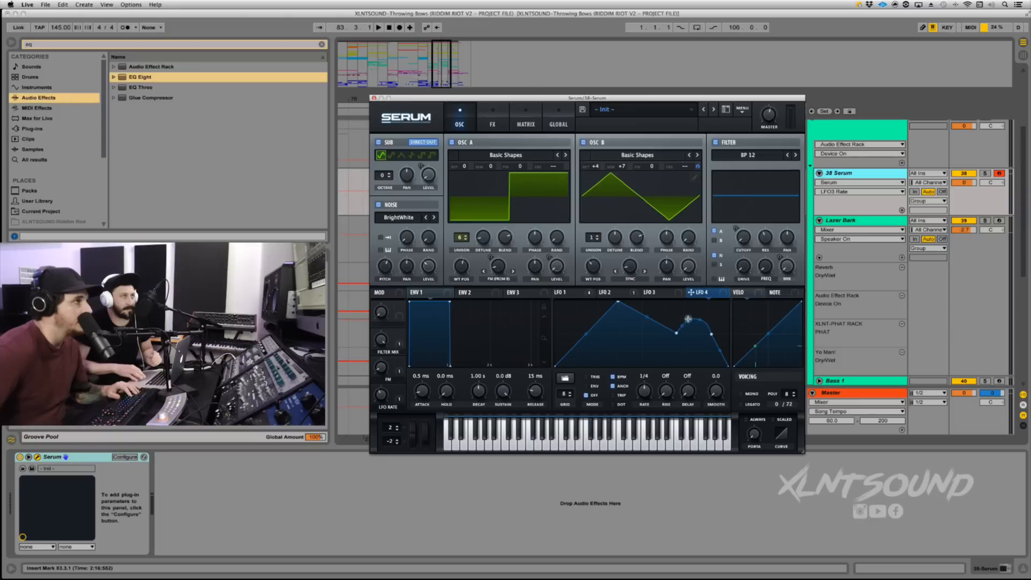
drag(677, 333, 669, 333)
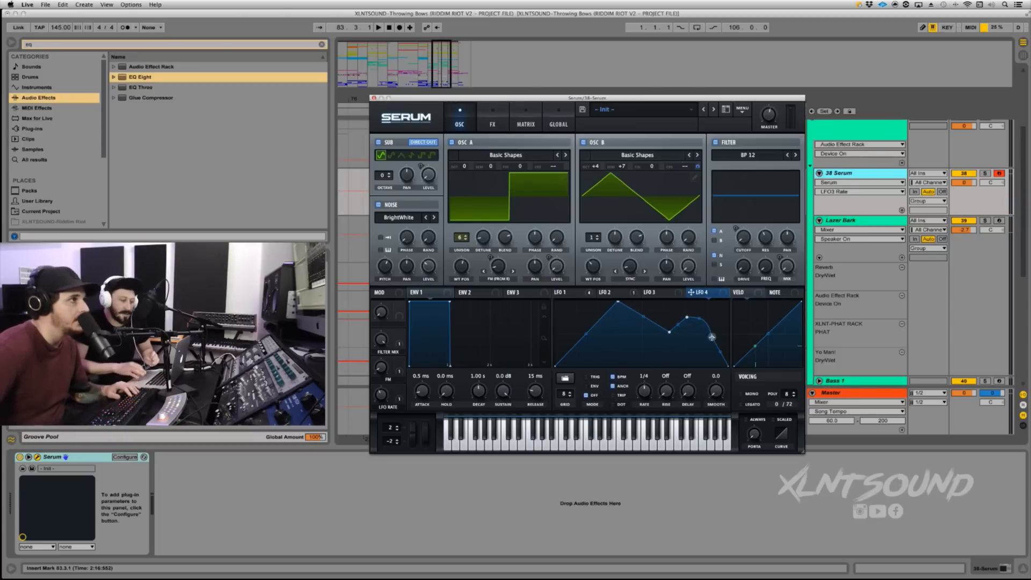
drag(711, 334, 712, 341)
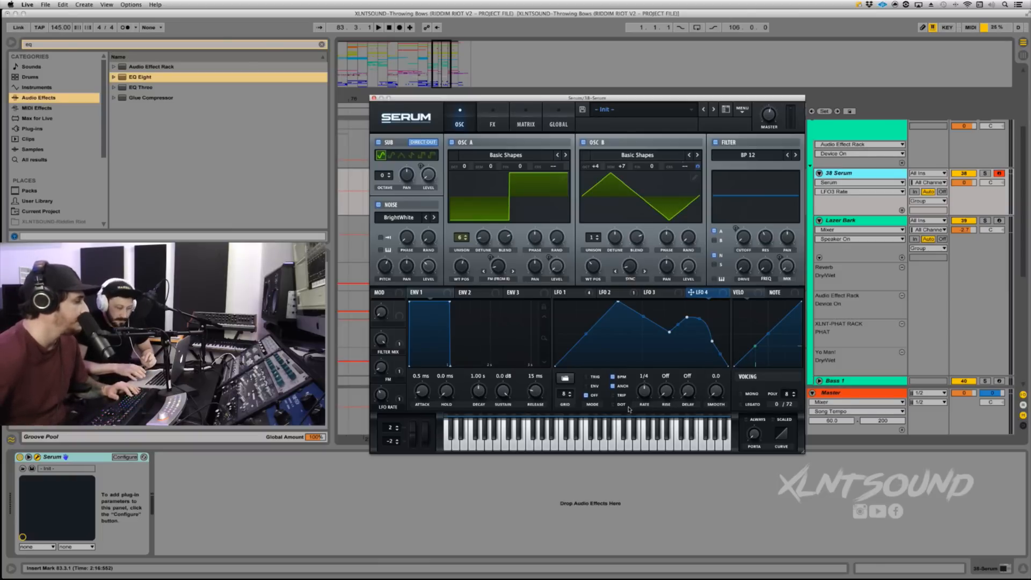
Set LFO 4 to trigger mode at a 1/8 rate, then select the note modulation source.
click(592, 378)
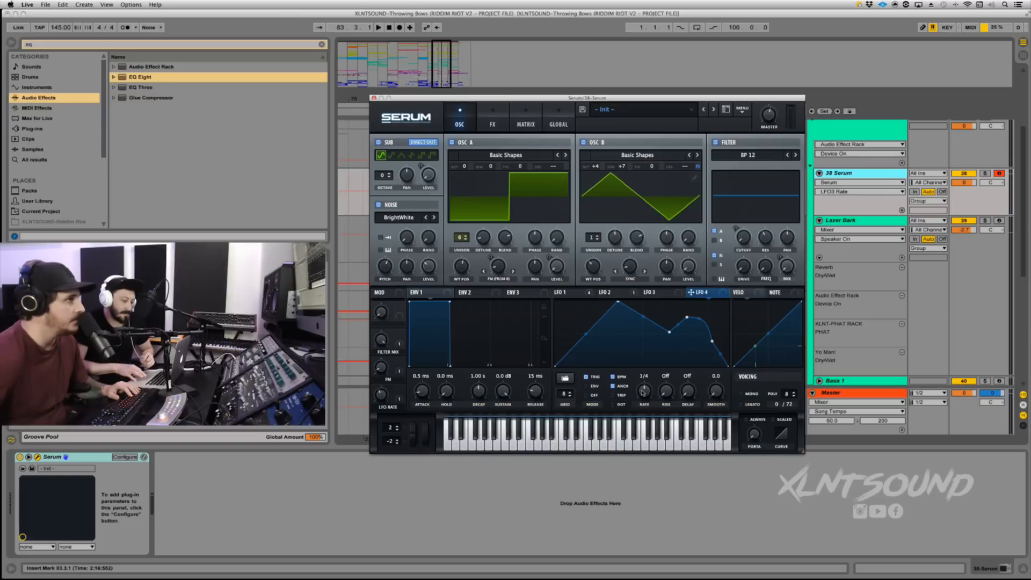
drag(644, 391, 643, 382)
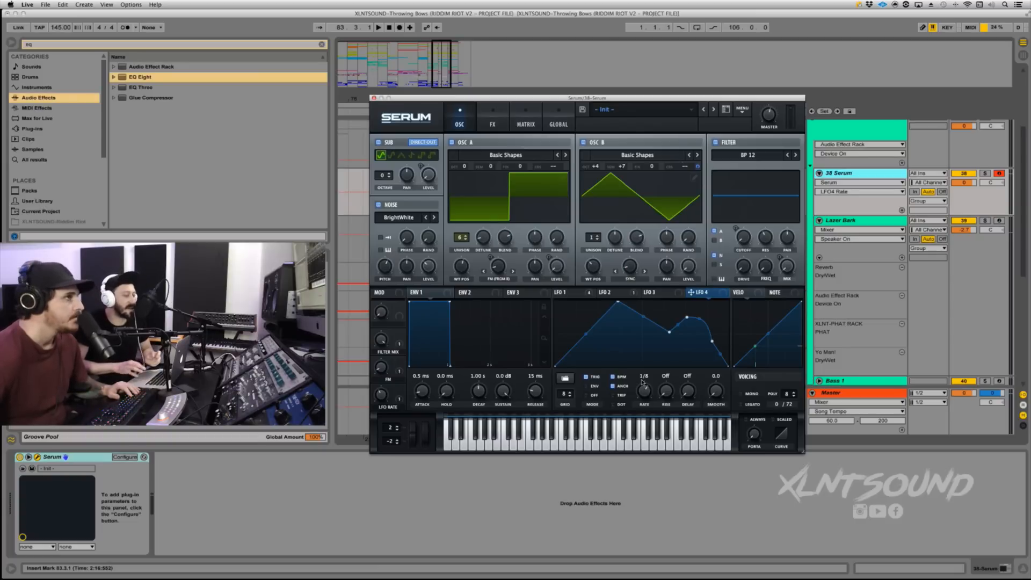
click(782, 294)
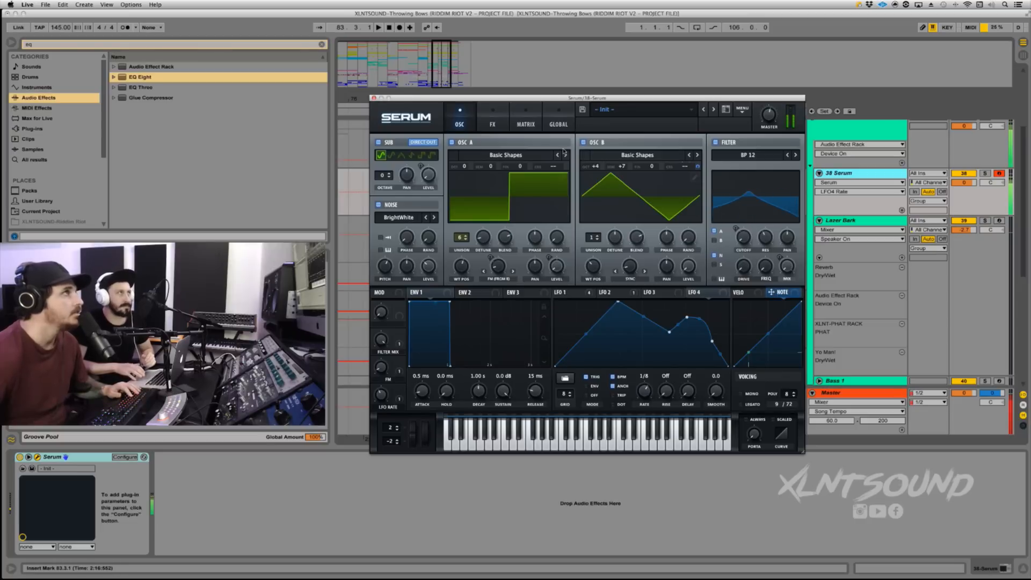
Save the effect chain of the original Lazer Bark track's Serum as XLNT-Bar in the Effect Chains folder.
click(374, 98)
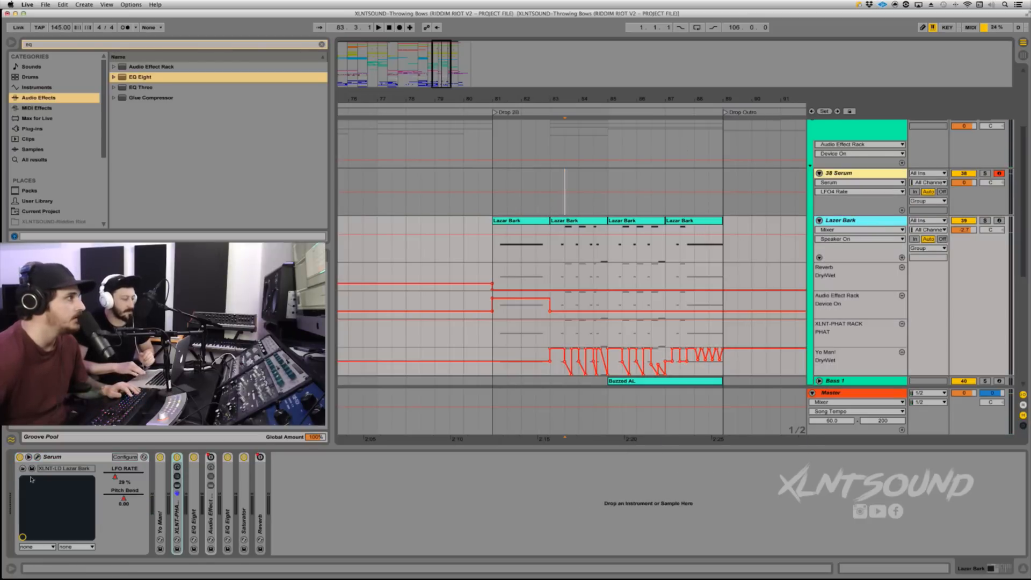
click(37, 456)
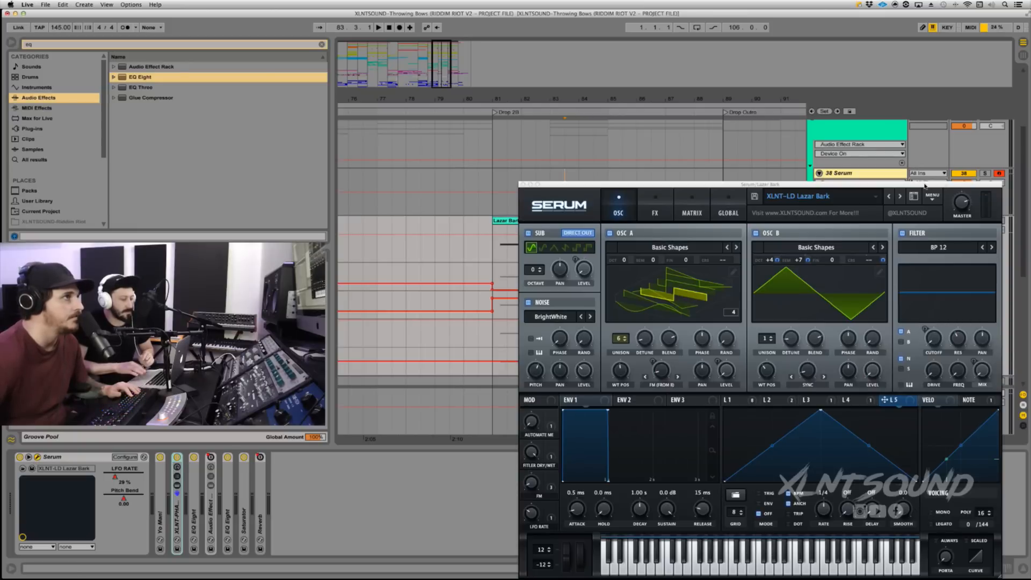
drag(925, 186, 812, 119)
click(838, 131)
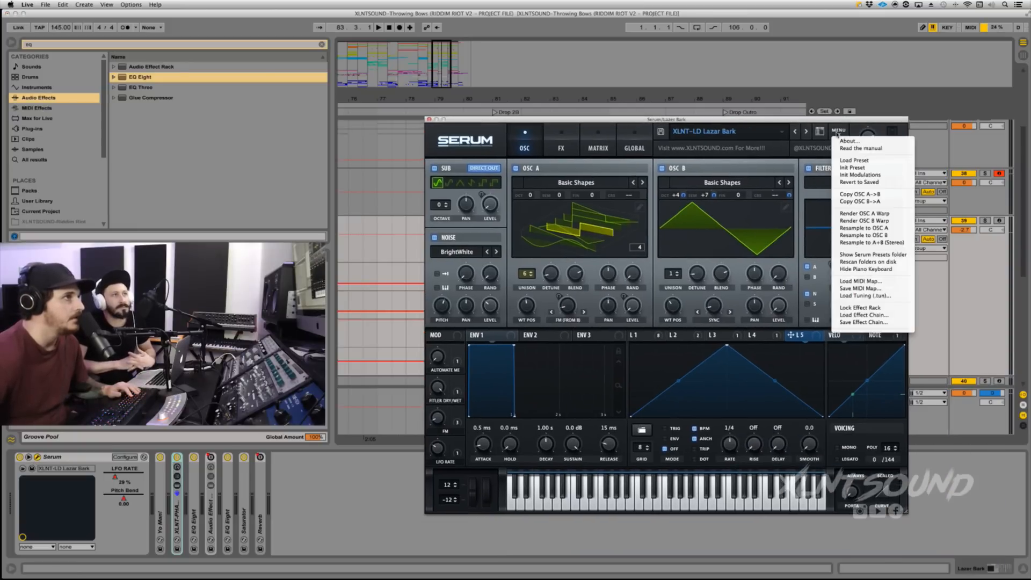
click(855, 322)
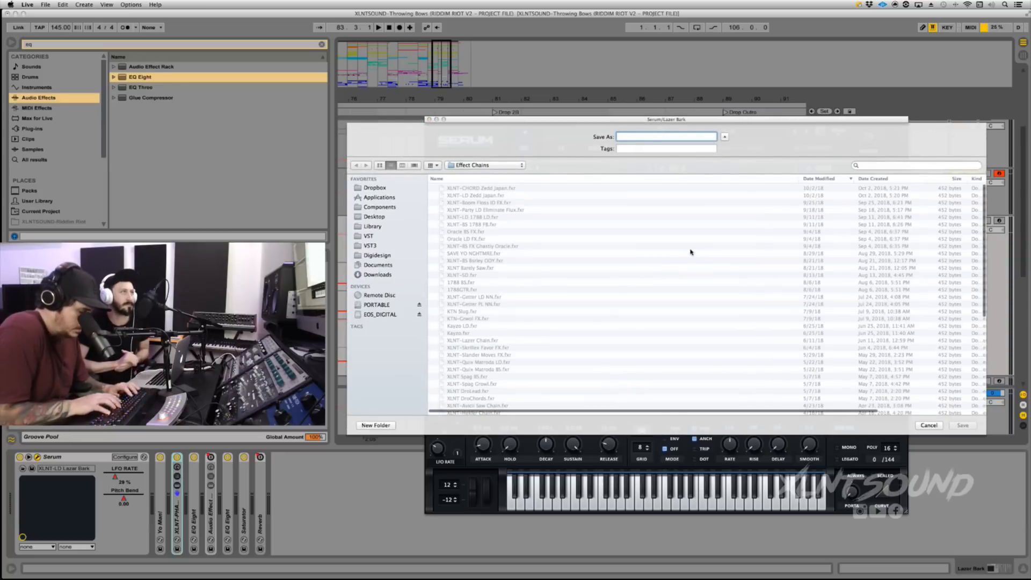
text(XLNT-Bar)
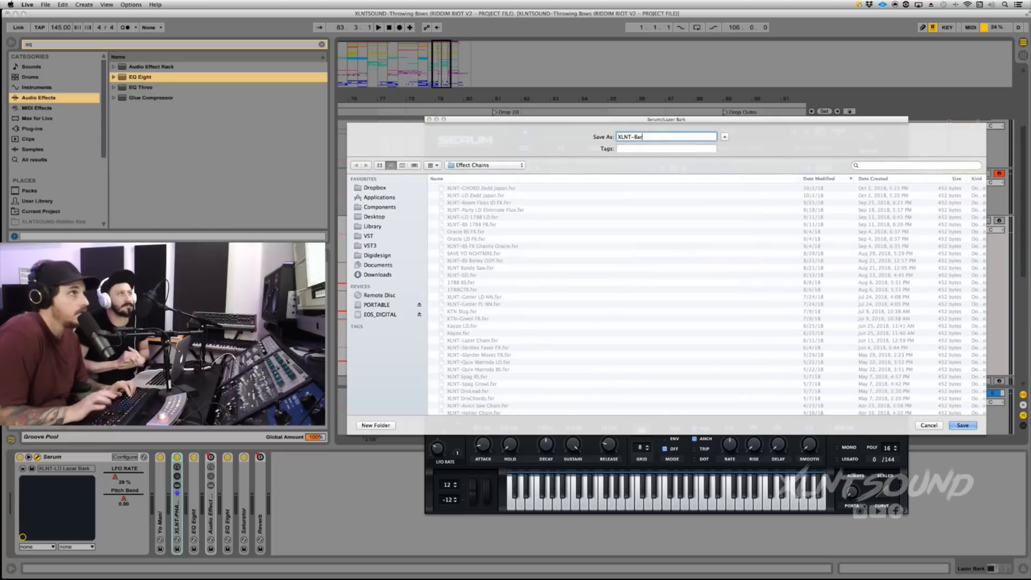
key(Return)
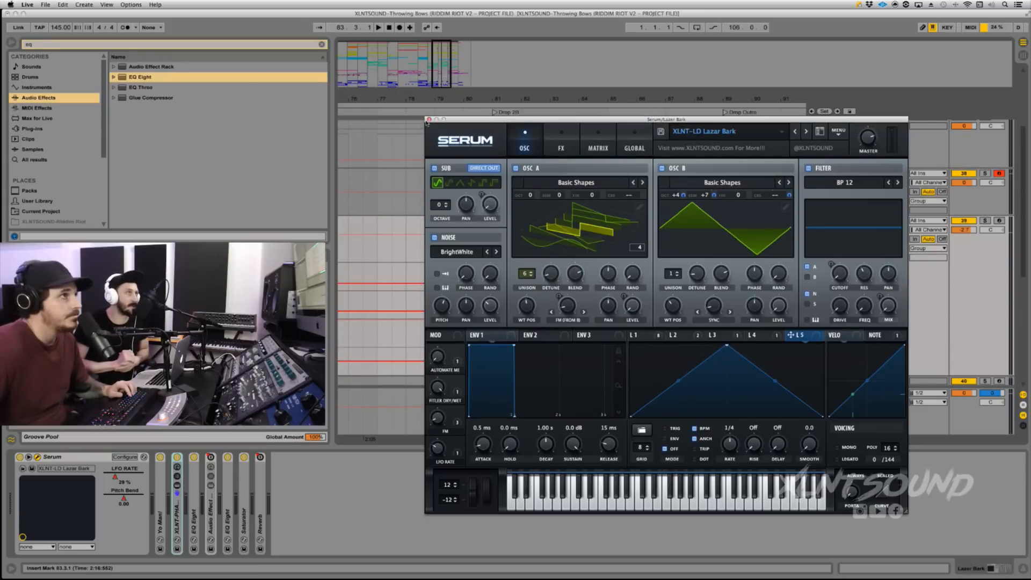
click(428, 119)
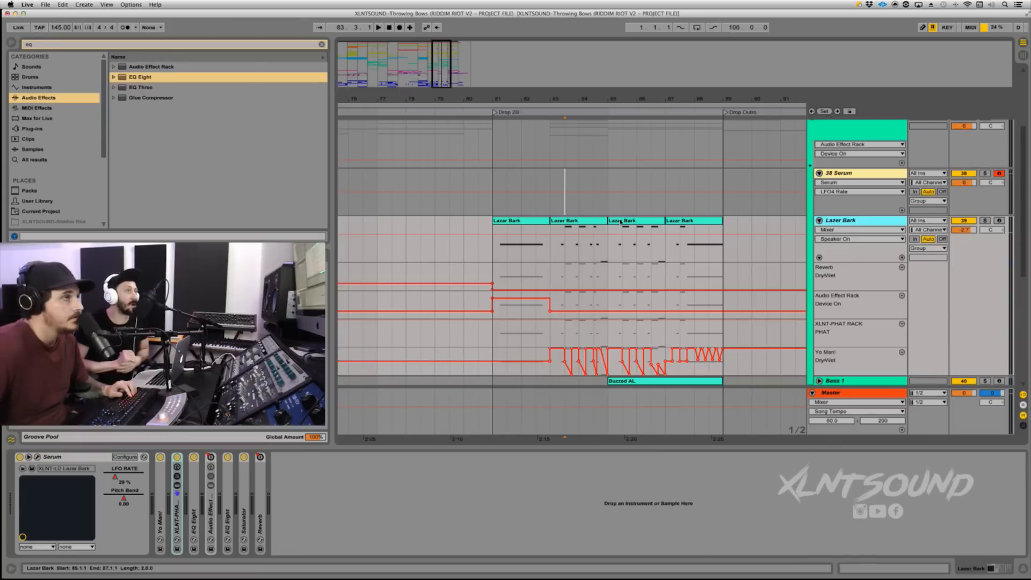
Load the saved XLNT-Bark effect chain from the Effect Chains folder into the 38 Serum track's Serum.
click(864, 176)
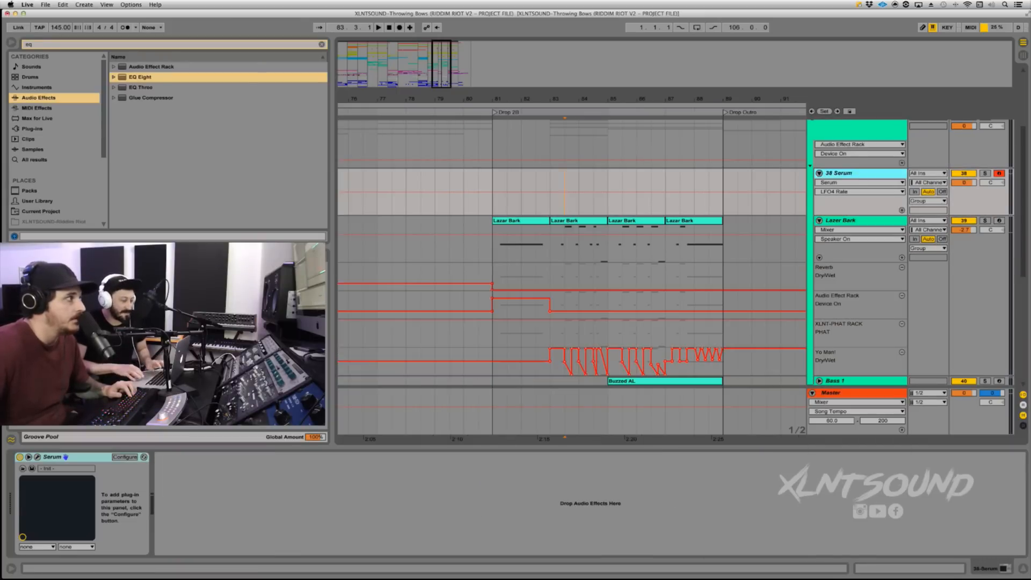
click(37, 457)
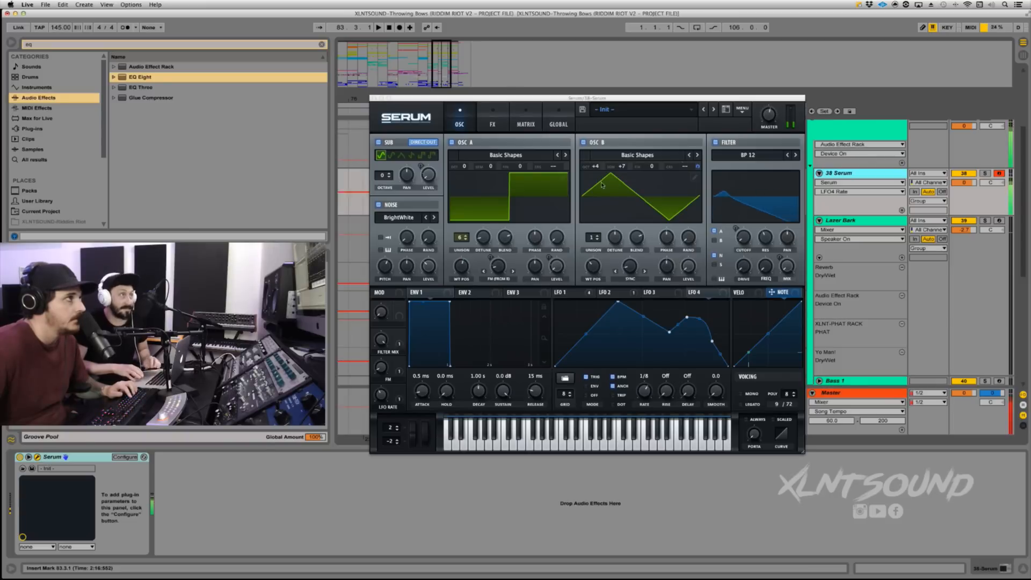
click(499, 121)
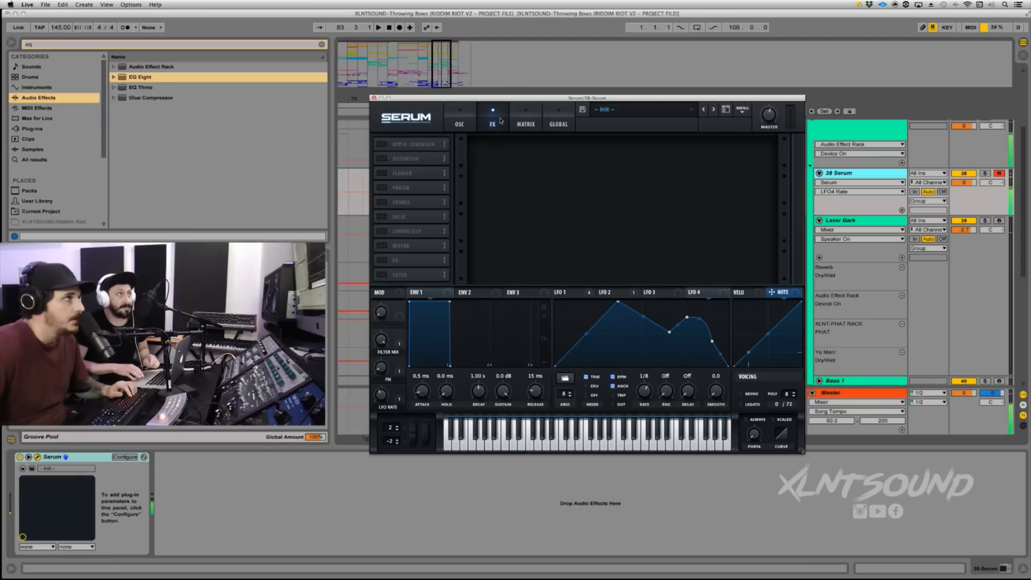
click(742, 109)
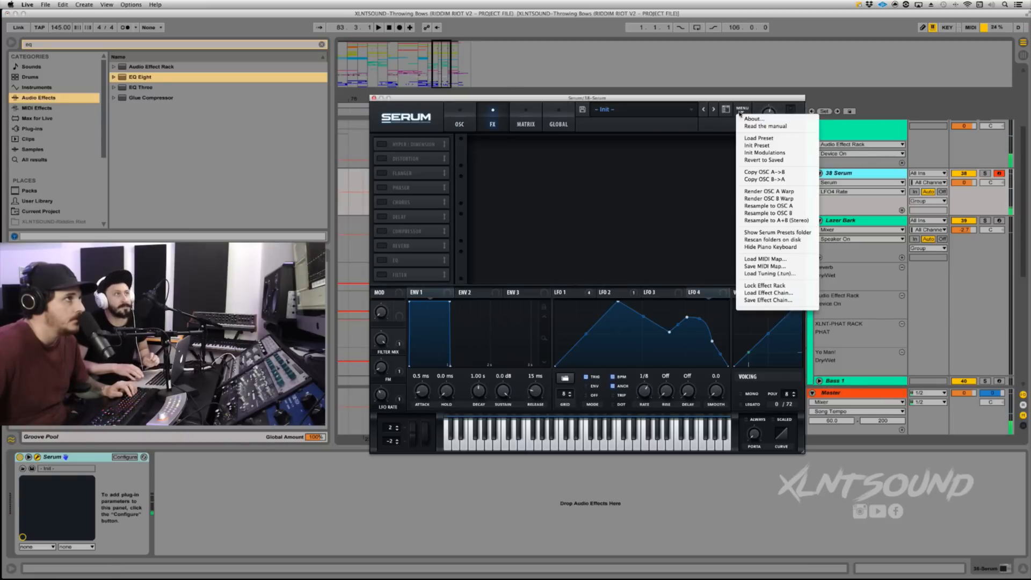
click(763, 293)
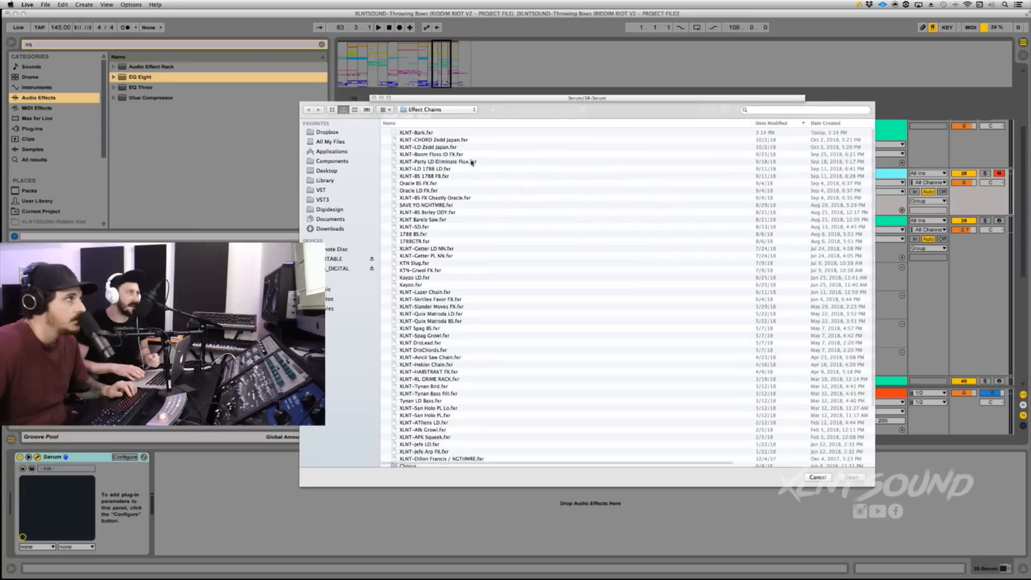
click(439, 133)
click(852, 477)
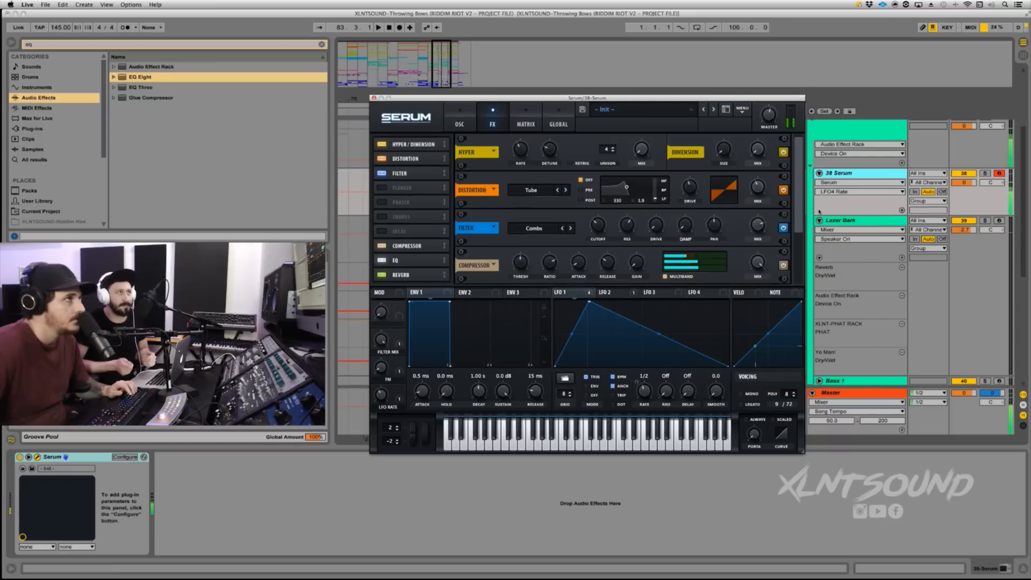
Bypass Distortion, Filter, Compressor, EQ and Reverb, and move Compressor, EQ and Reverb directly after the Filter in the effect order.
click(783, 190)
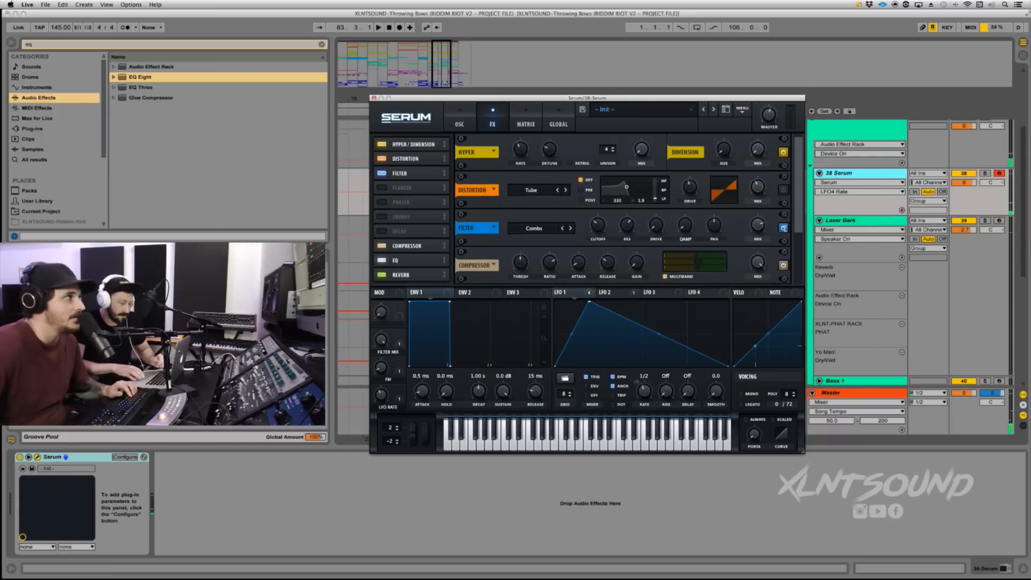
drag(387, 250, 400, 187)
drag(416, 260, 418, 217)
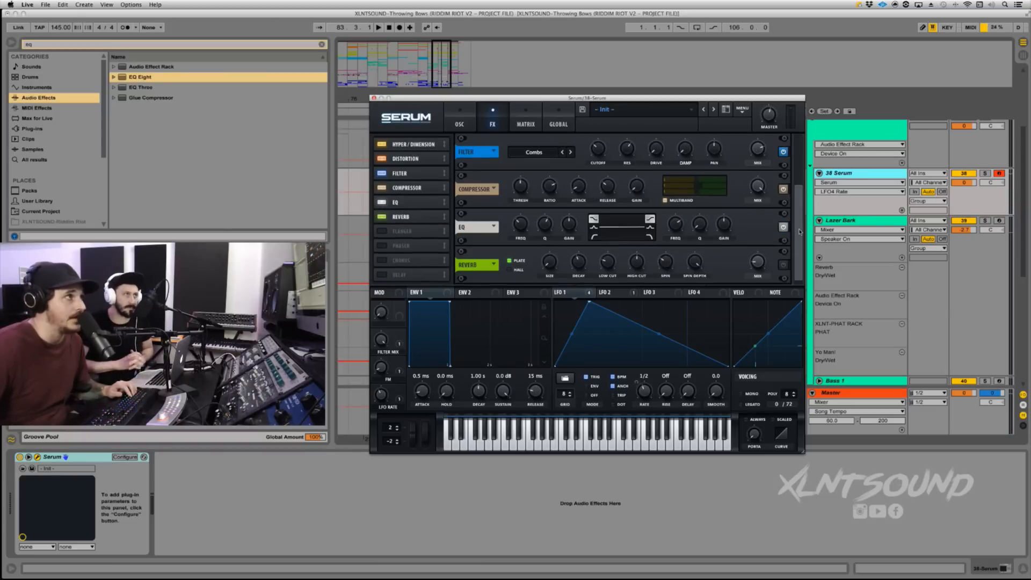
drag(798, 240, 800, 210)
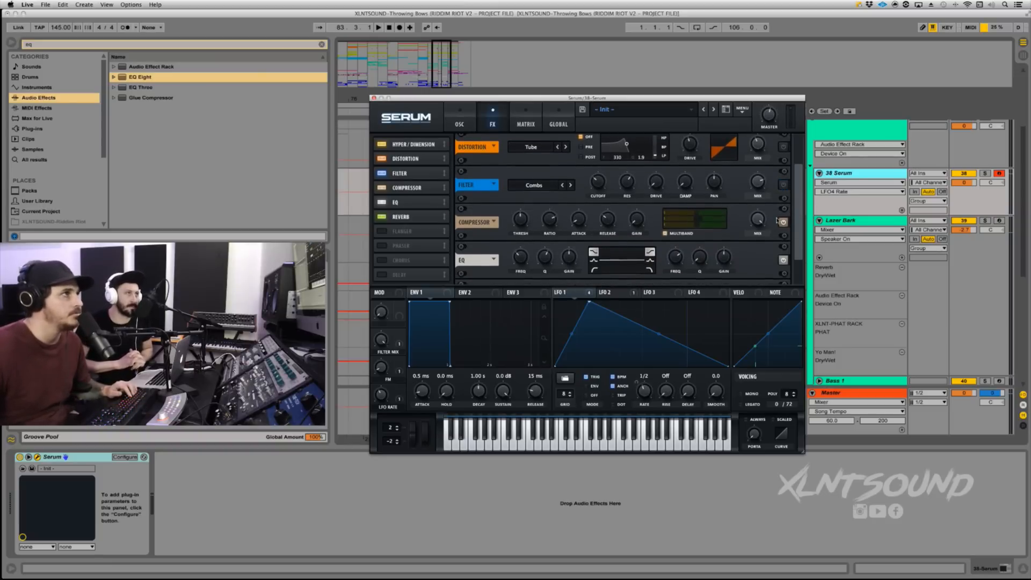
scroll(803, 270, down, 2)
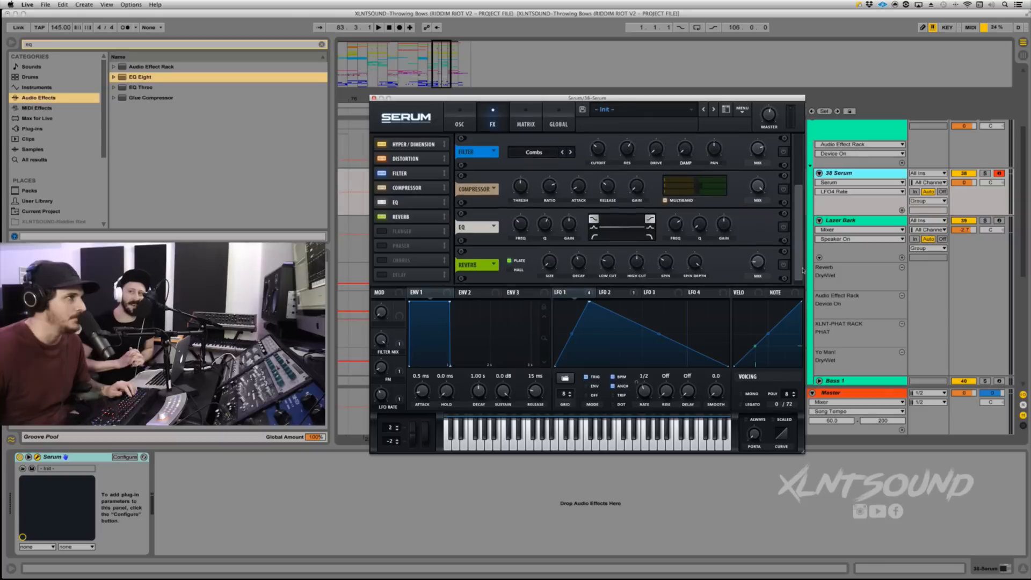
scroll(802, 279, up, 5)
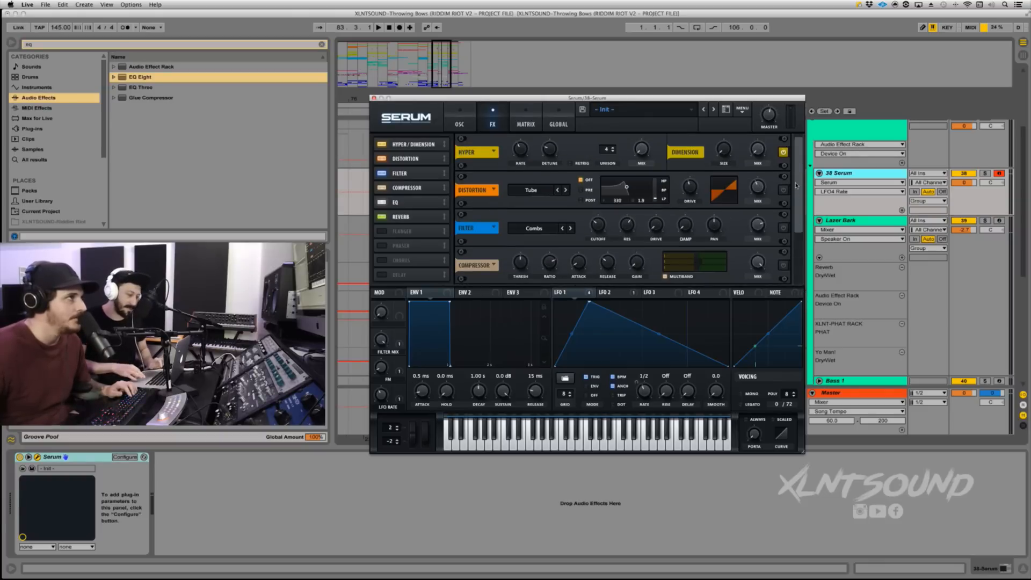
Modulate both the Hyper mix and the Dimension mix with LFO 1.
click(521, 151)
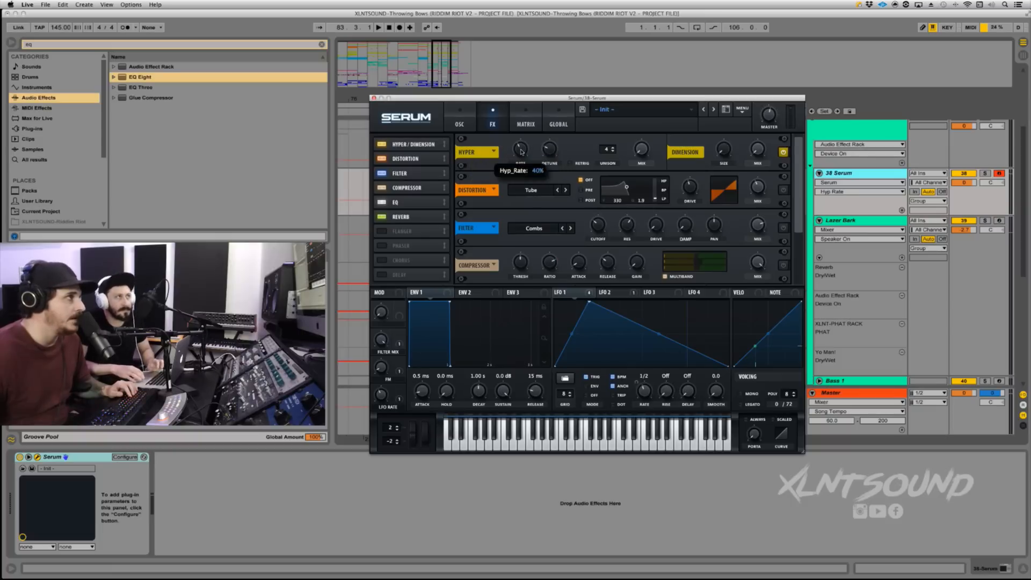
click(547, 149)
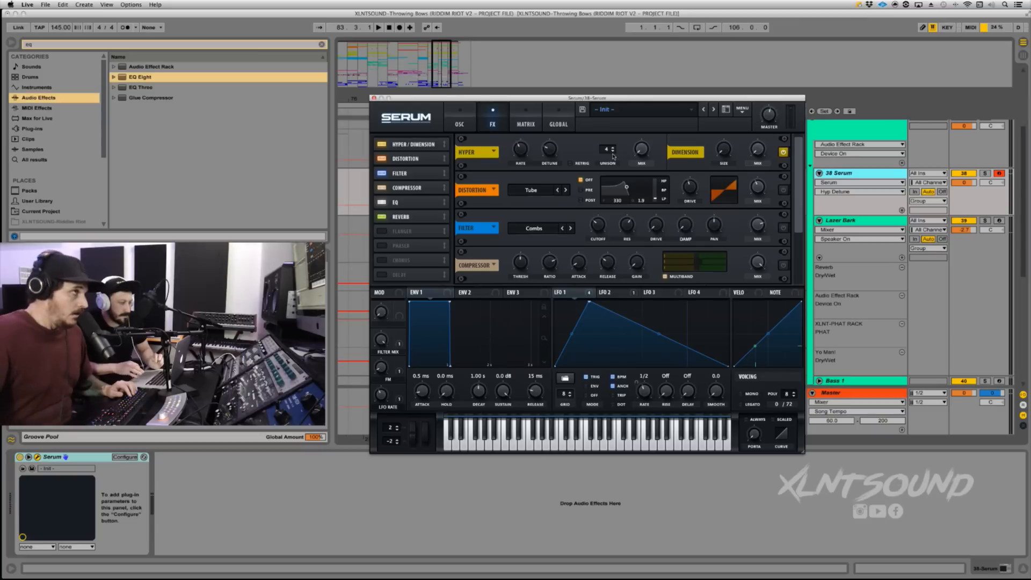
click(725, 153)
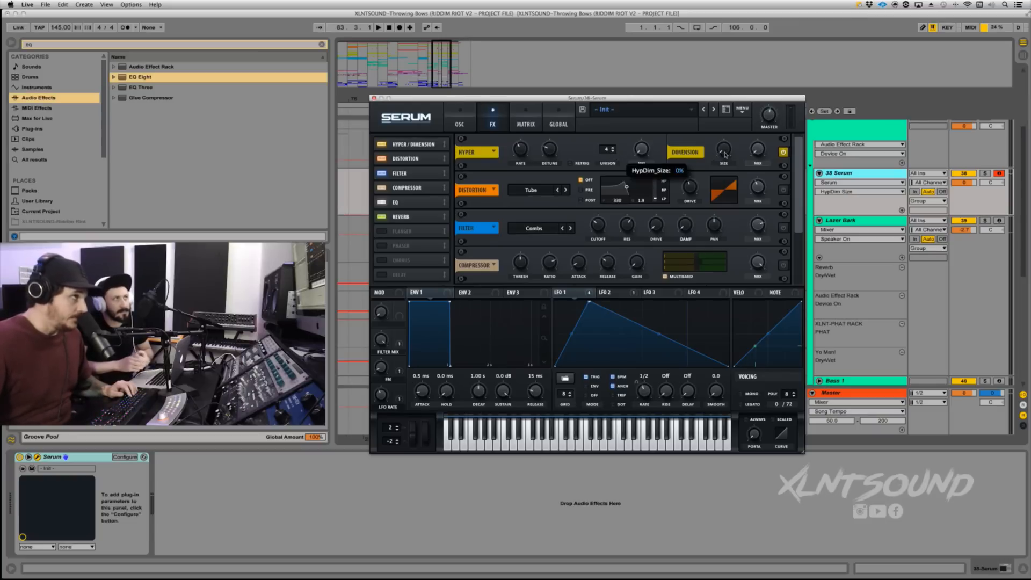
click(757, 152)
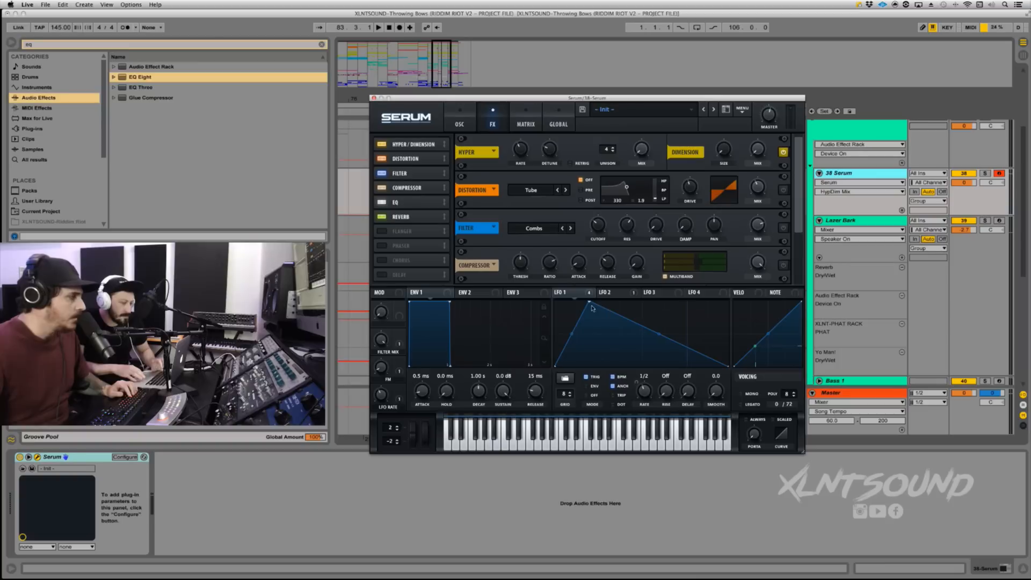
mouse_move(562, 299)
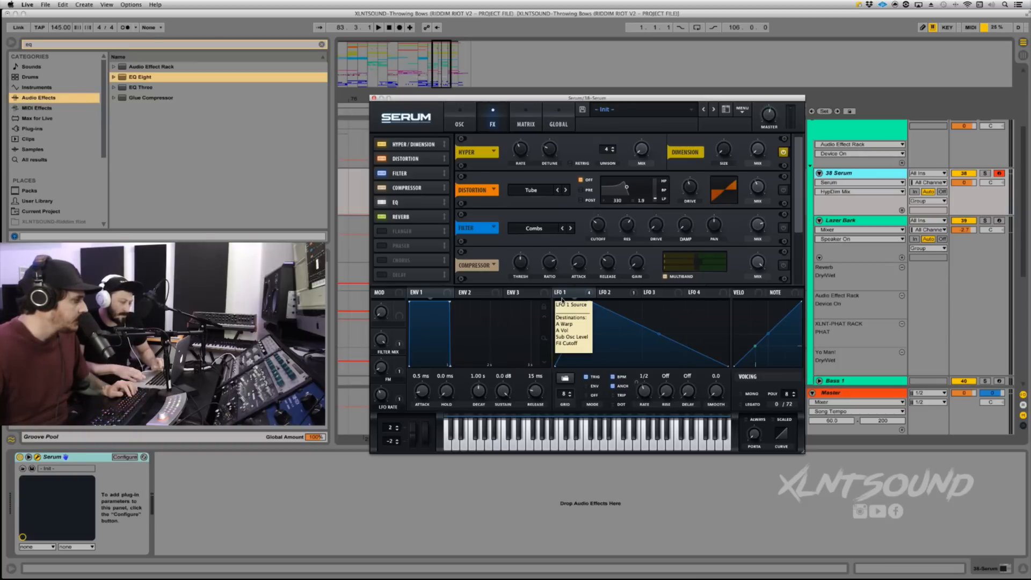
drag(562, 299, 632, 142)
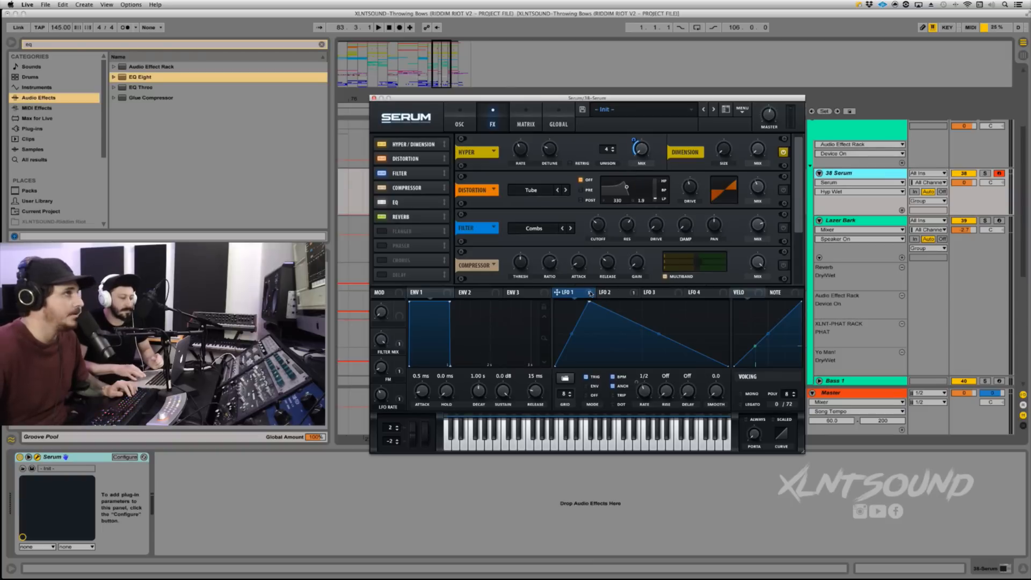
drag(591, 293, 746, 167)
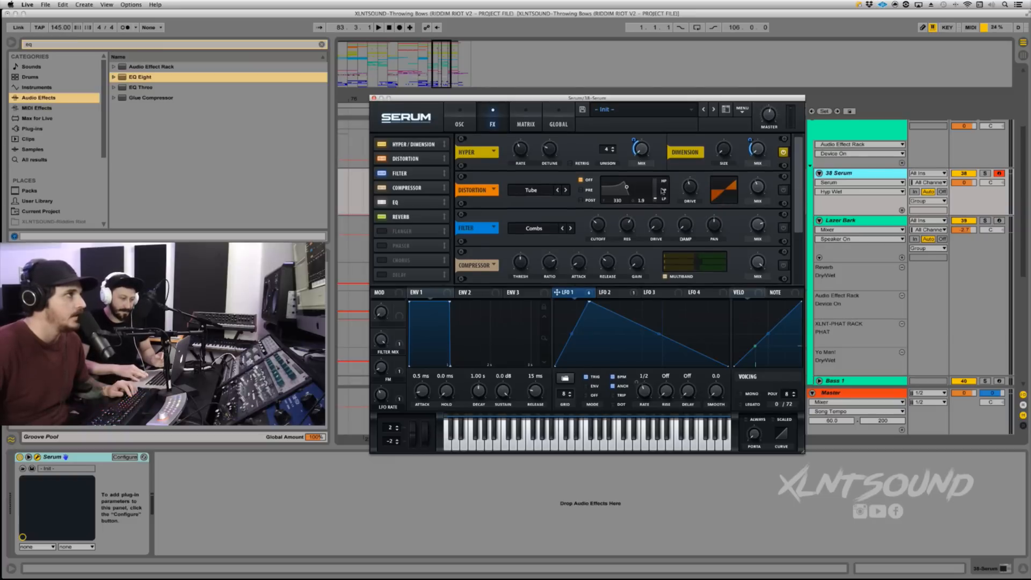
Modulate the Distortion drive with LFO 1 and switch the Distortion effect back on.
click(690, 187)
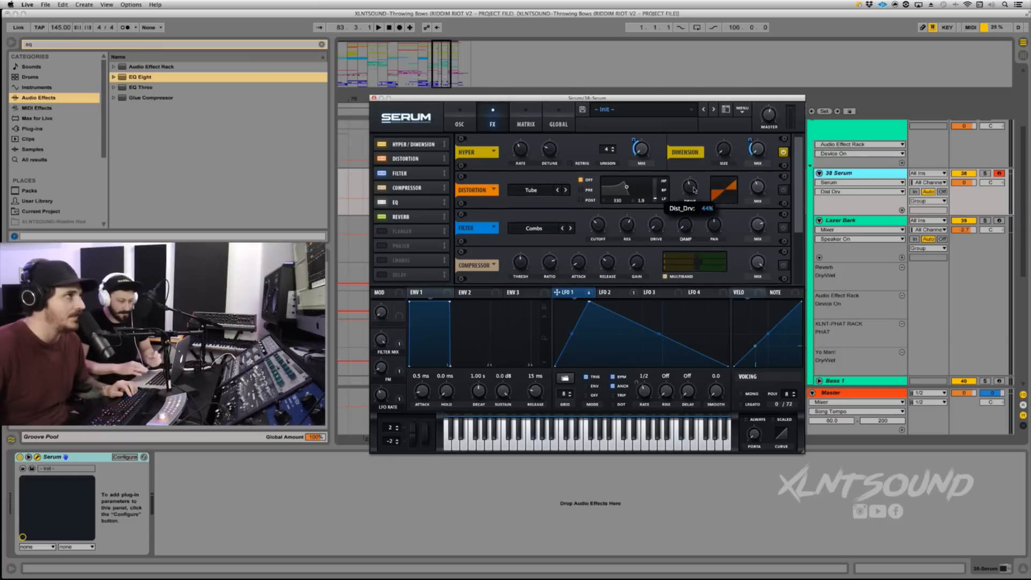
click(755, 189)
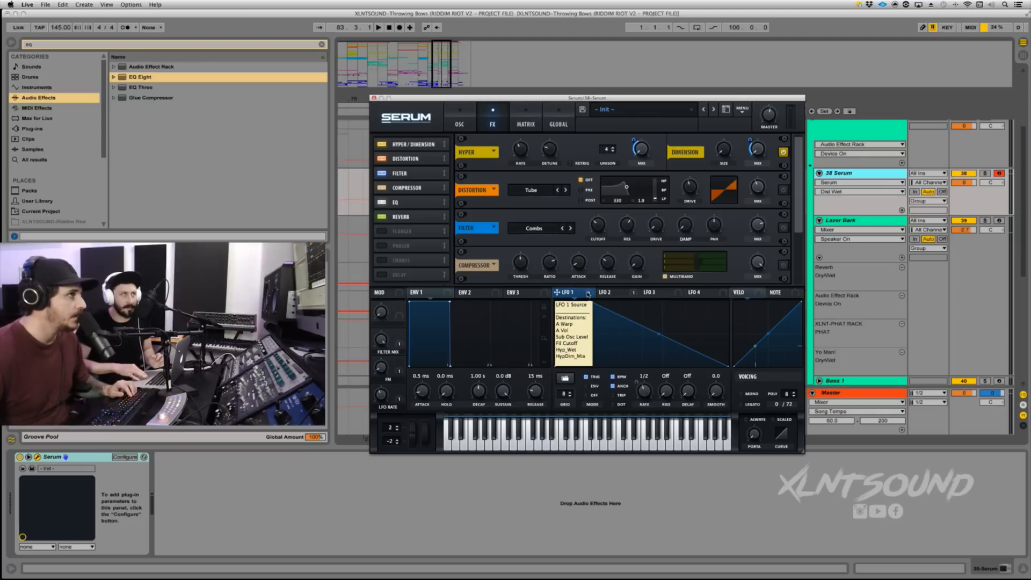
mouse_move(585, 294)
mouse_down()
mouse_move(671, 227)
mouse_move(683, 185)
mouse_up()
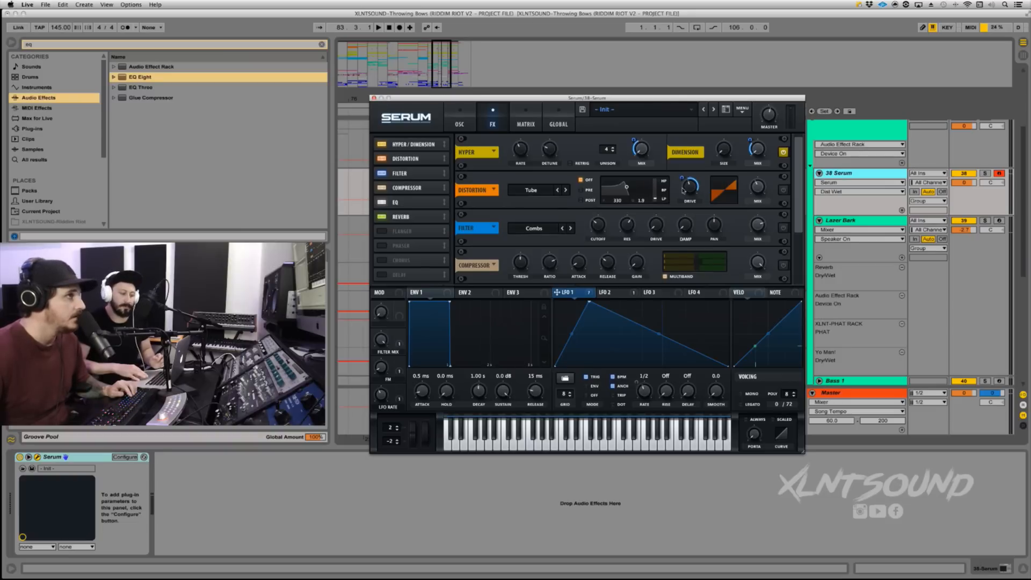
click(784, 190)
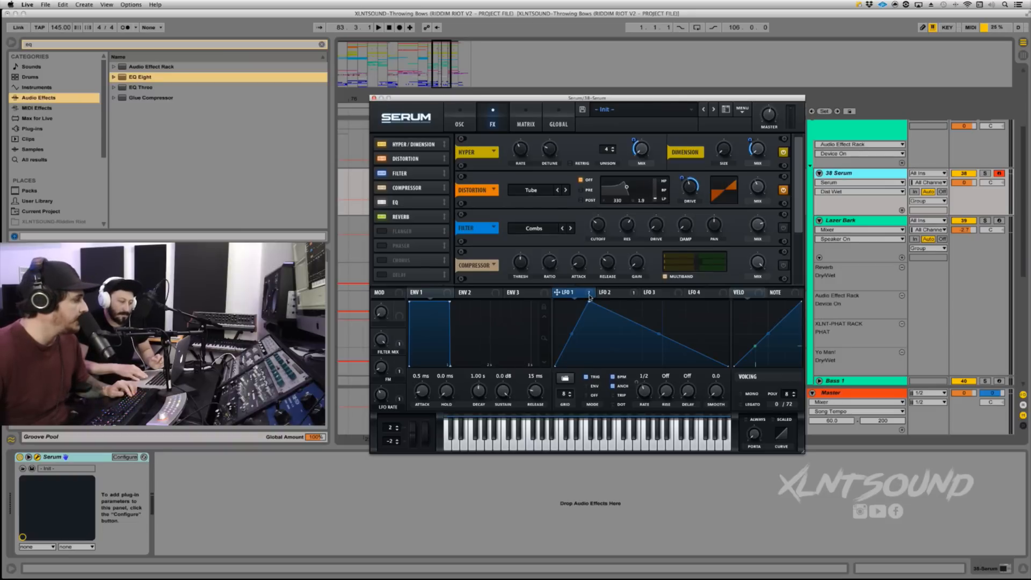
Modulate the Distortion mix with LFO 3.
mouse_move(589, 297)
mouse_down()
mouse_move(639, 278)
mouse_move(593, 294)
mouse_up()
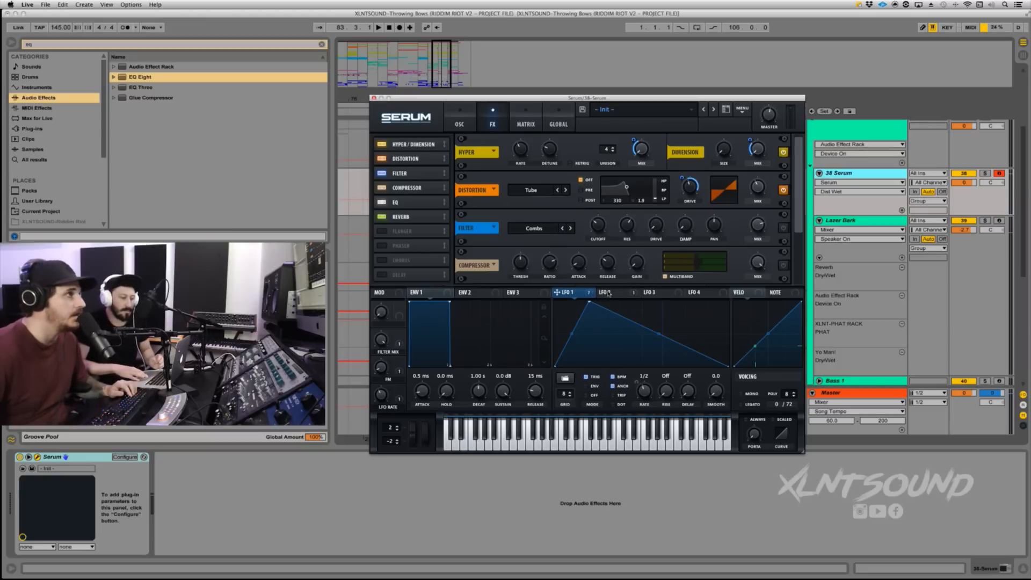
click(654, 293)
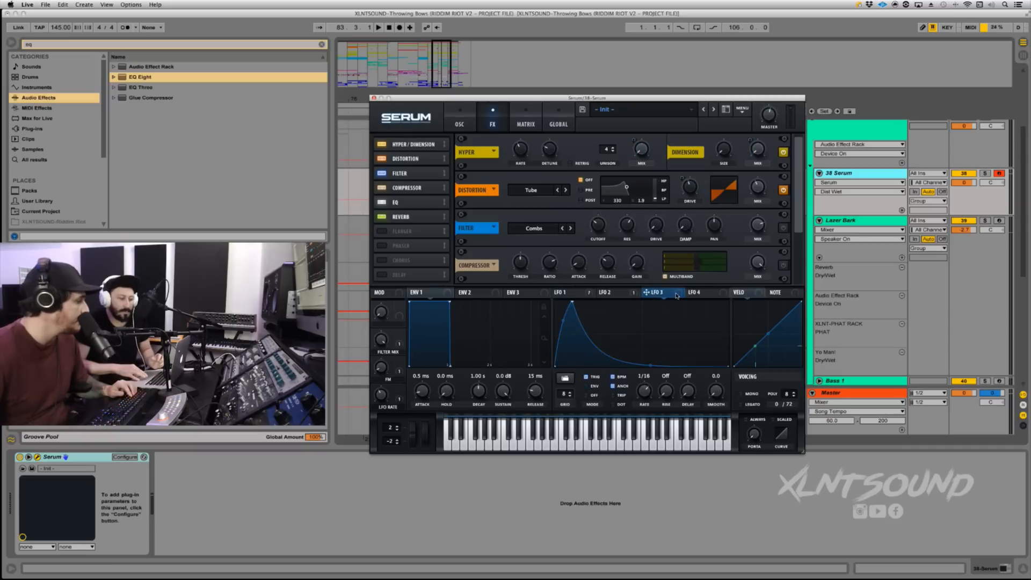
drag(677, 295, 758, 186)
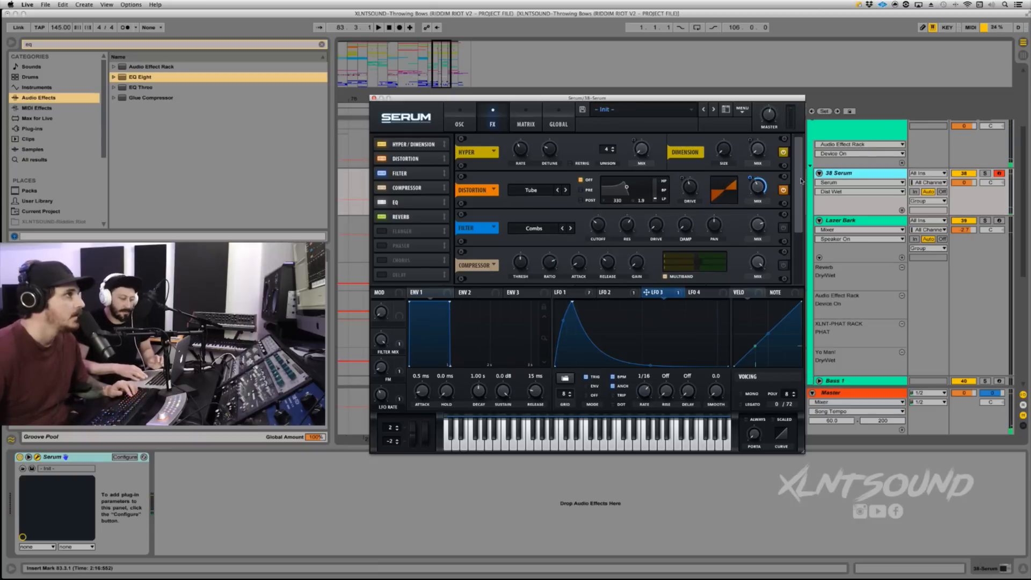
Check the effect filter's type among the Misc types, keep Combs, and switch the Filter effect back on.
scroll(787, 209, down, 2)
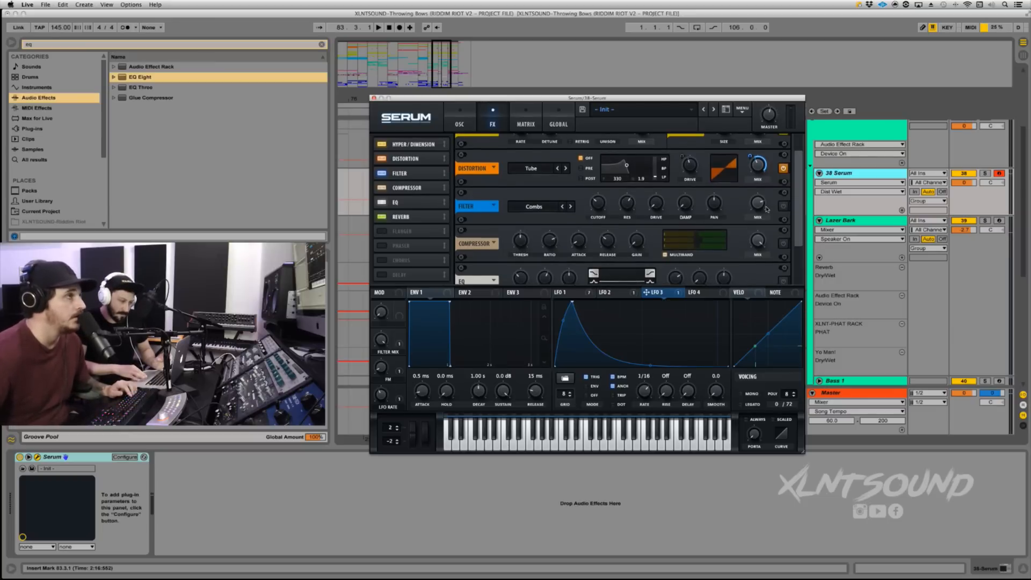
click(516, 206)
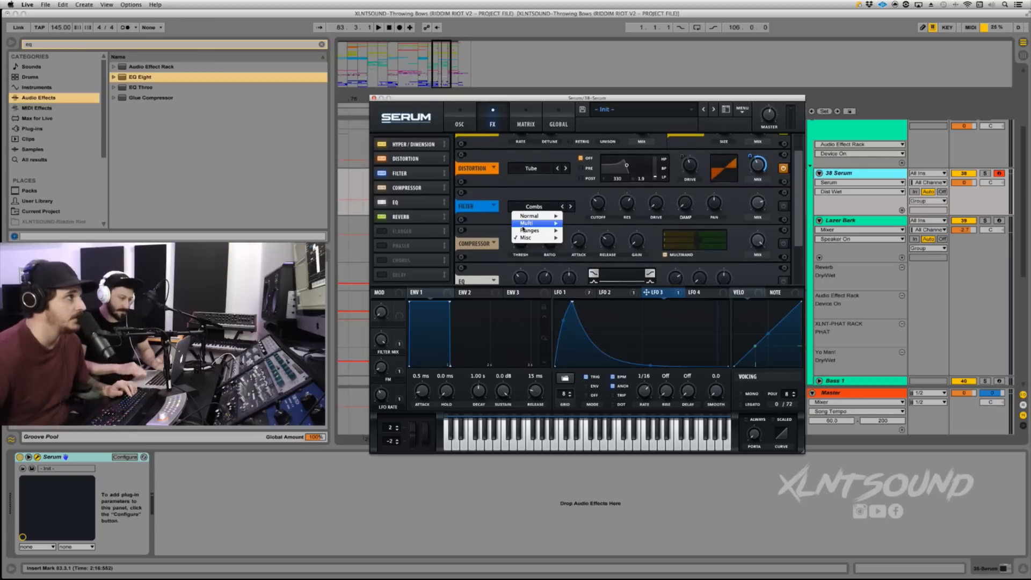
mouse_move(525, 237)
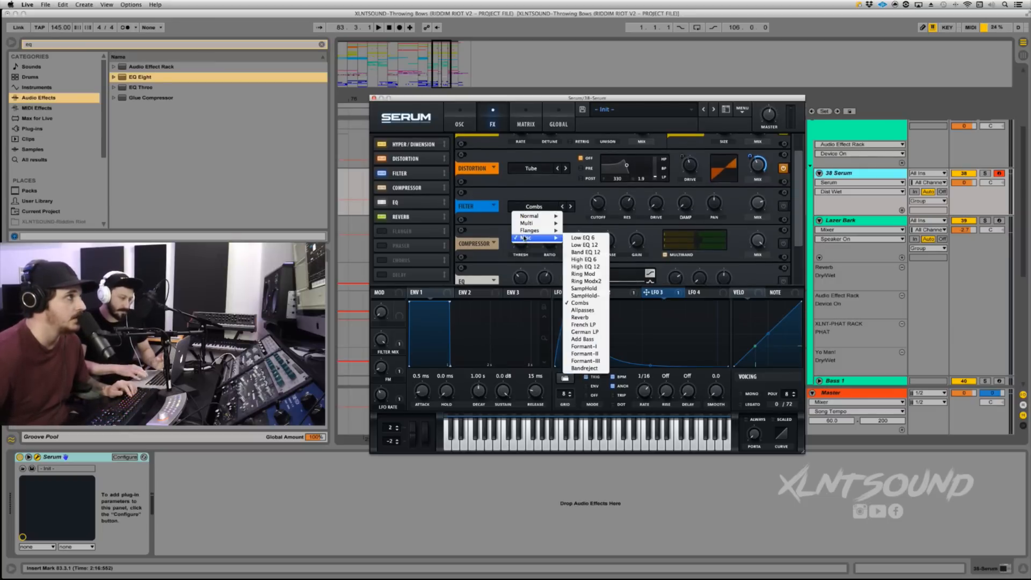
click(559, 198)
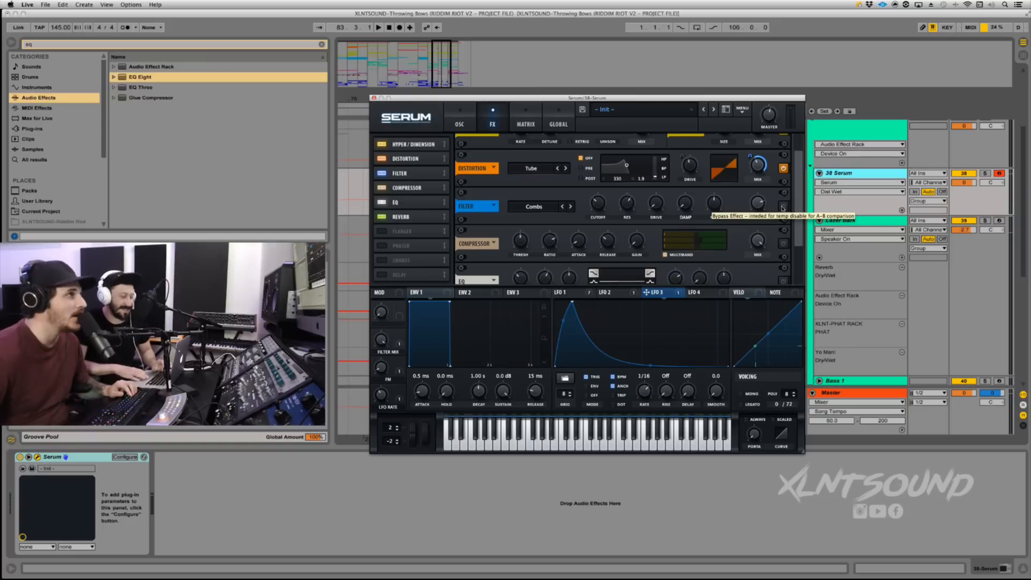
click(783, 206)
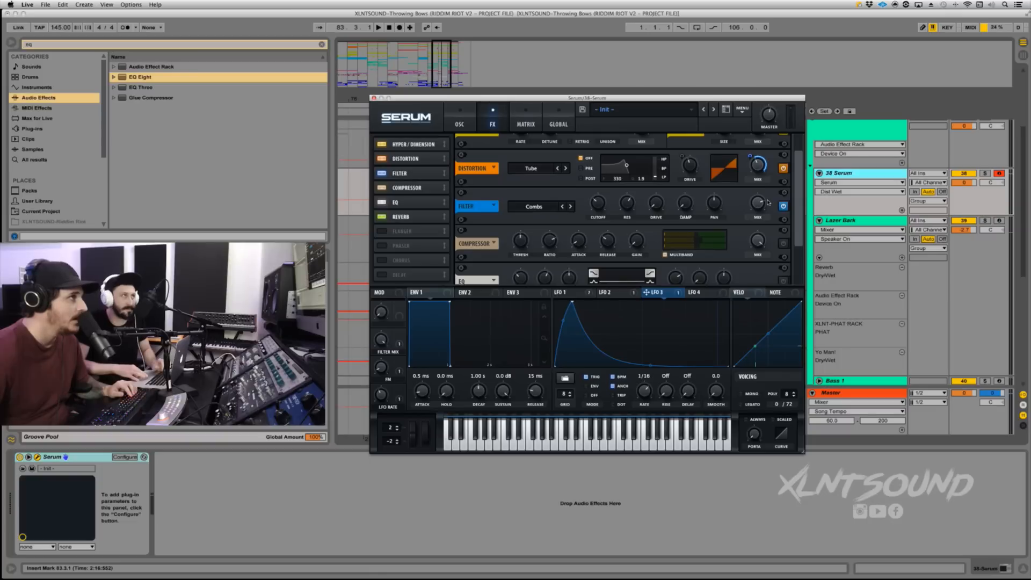
Check the effect filter's settings and modulate its cutoff with LFO 4 by an amount of -9.
click(598, 206)
click(625, 206)
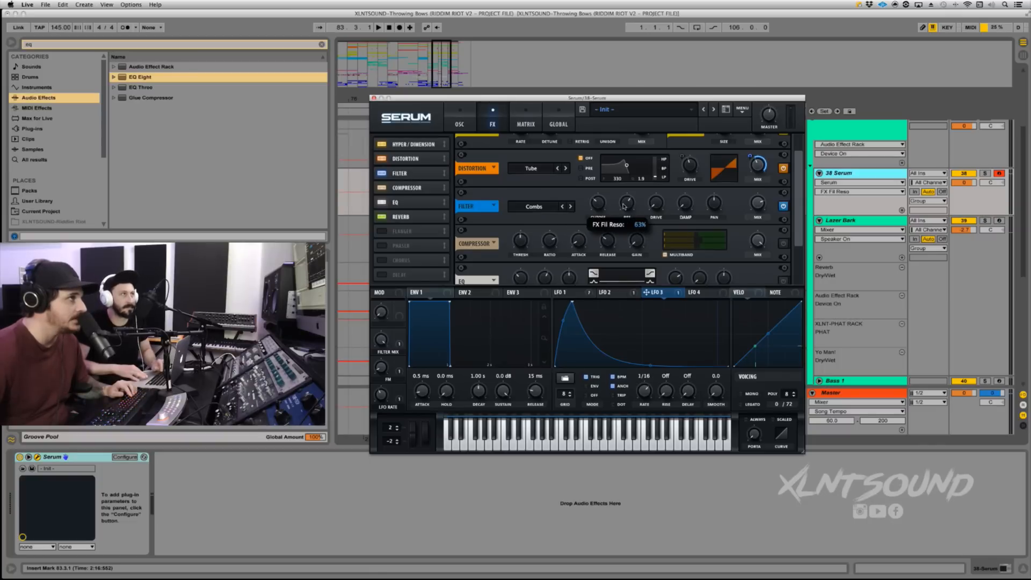
click(682, 212)
click(712, 206)
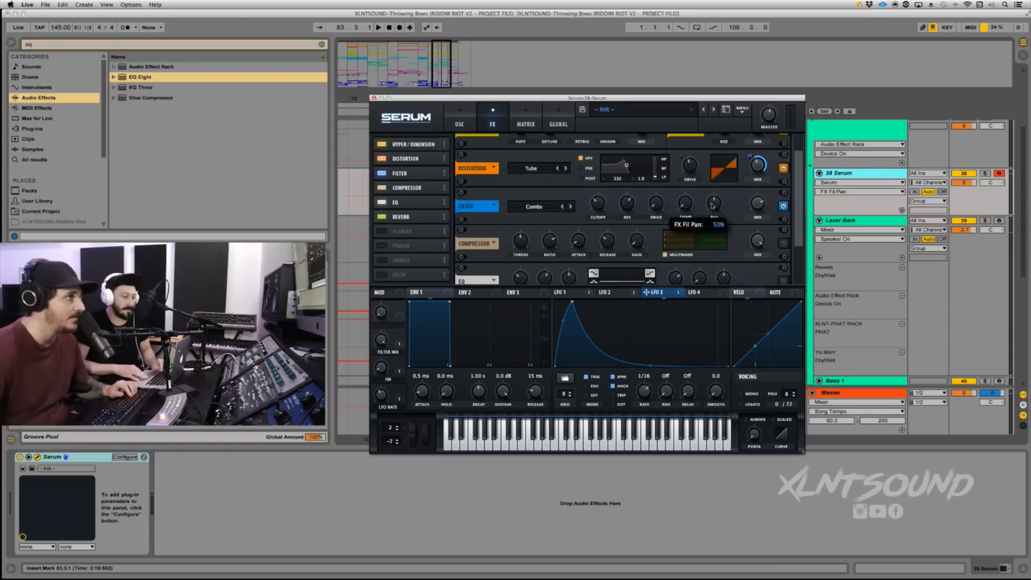
click(758, 205)
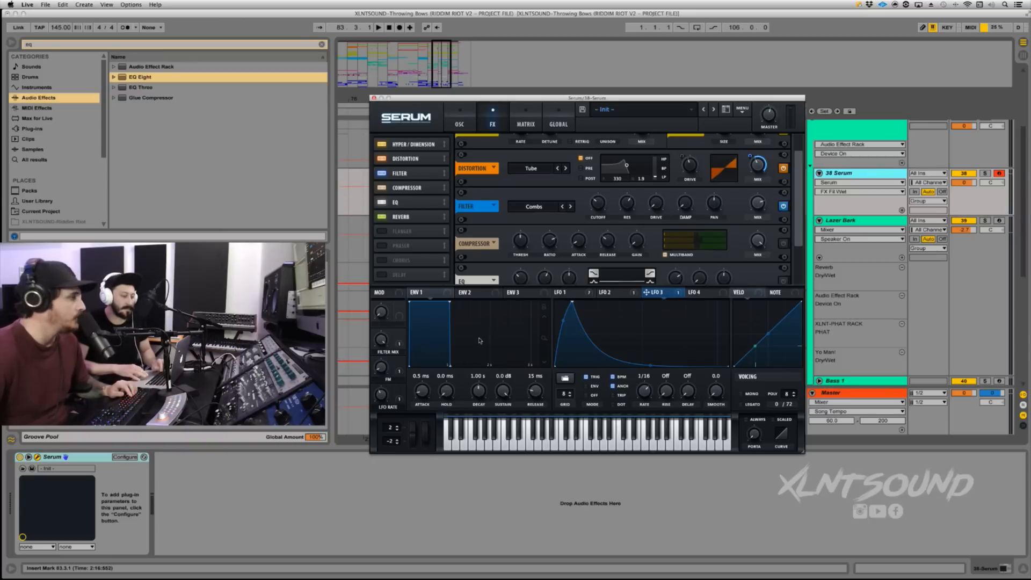
click(698, 293)
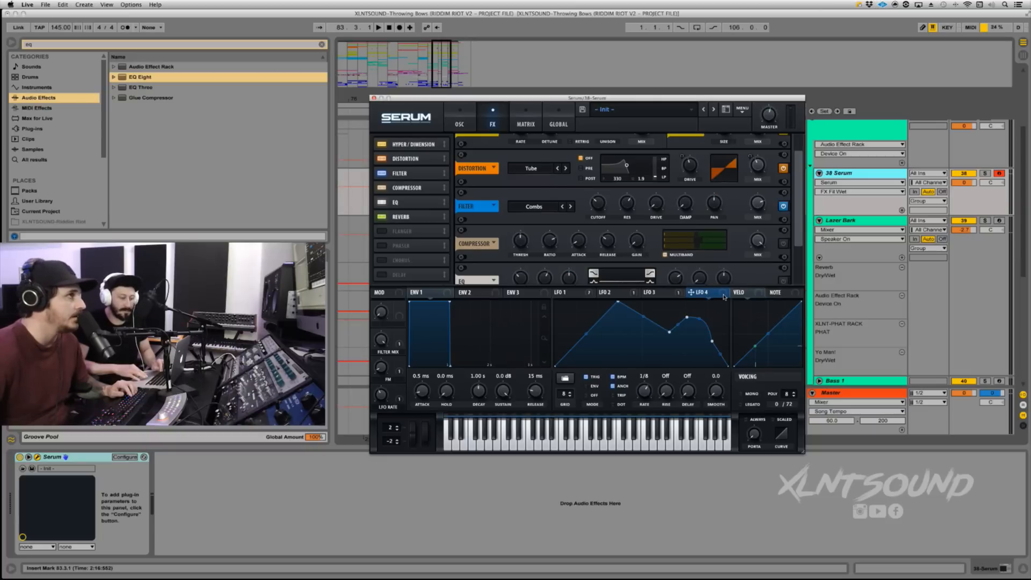
drag(724, 297, 589, 230)
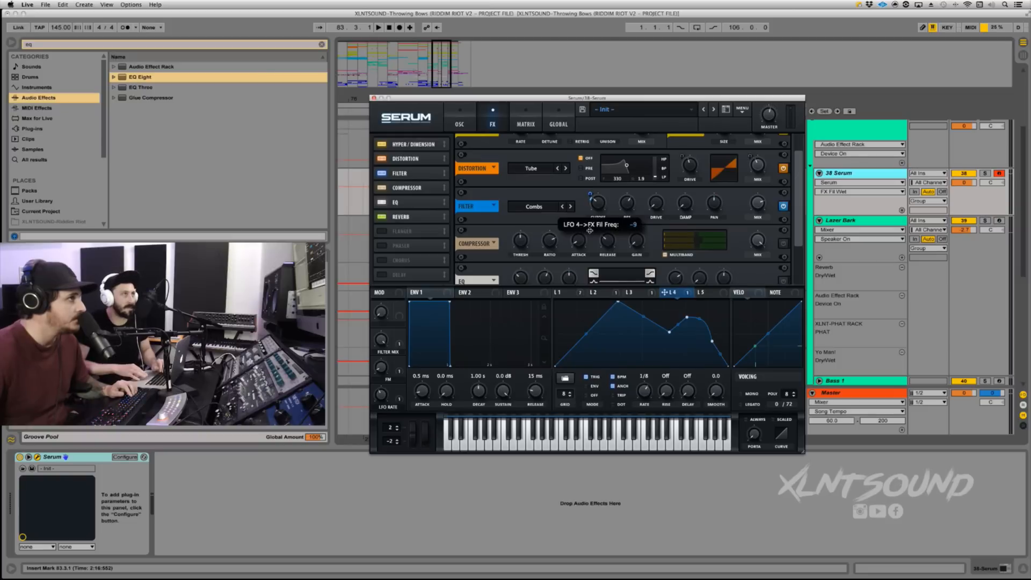
Adjust the LFO 4 amount on the effect filter's cutoff and switch the Compressor effect back on, checking its settings.
drag(589, 231, 590, 233)
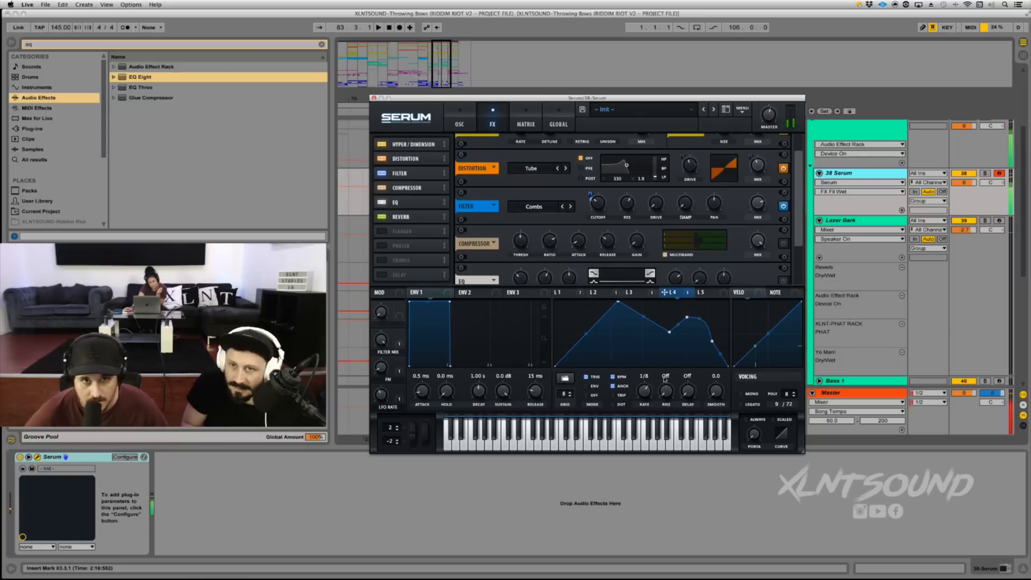
drag(560, 99, 599, 162)
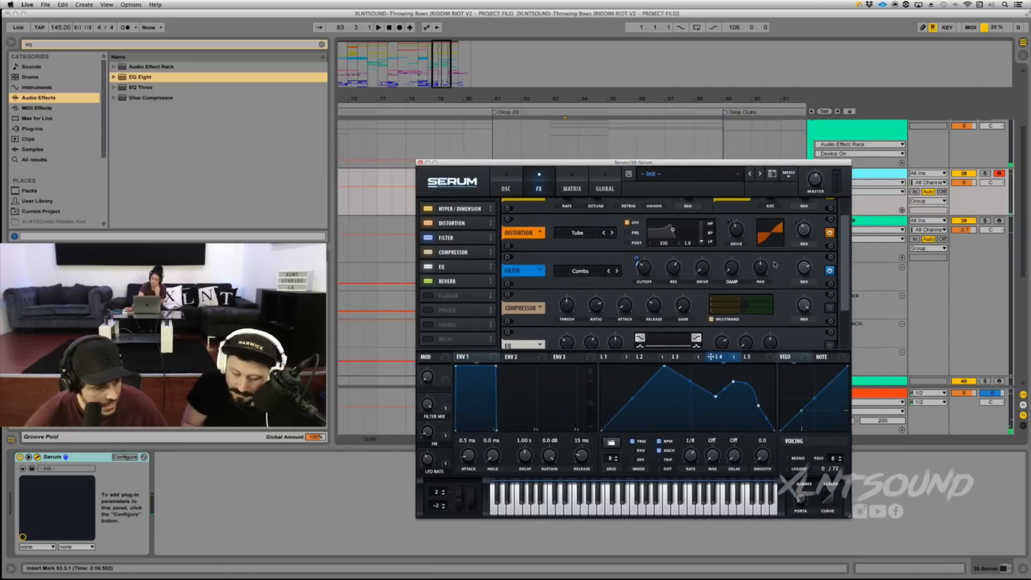
click(829, 308)
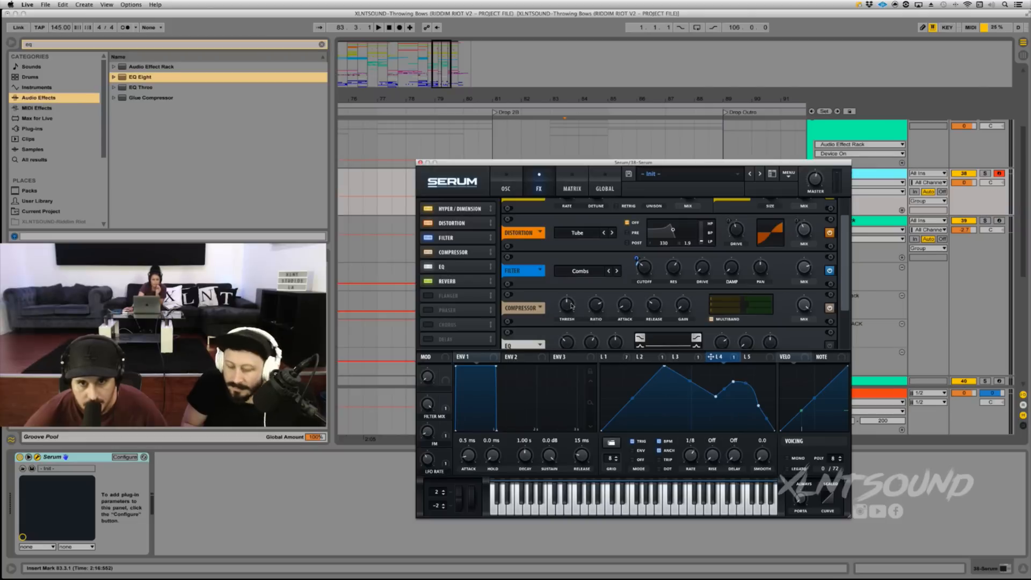
mouse_move(592, 305)
mouse_move(625, 305)
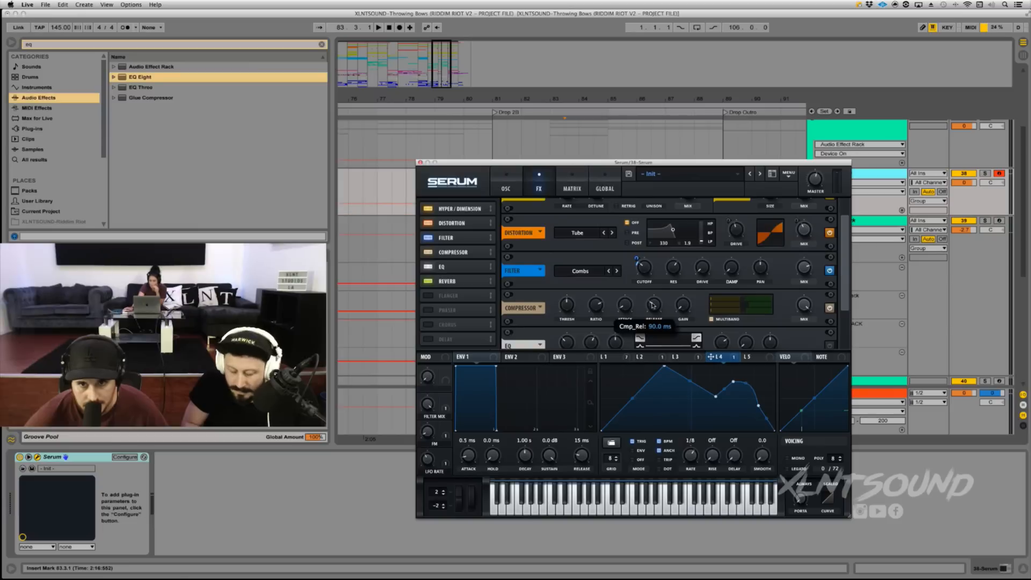
mouse_move(688, 306)
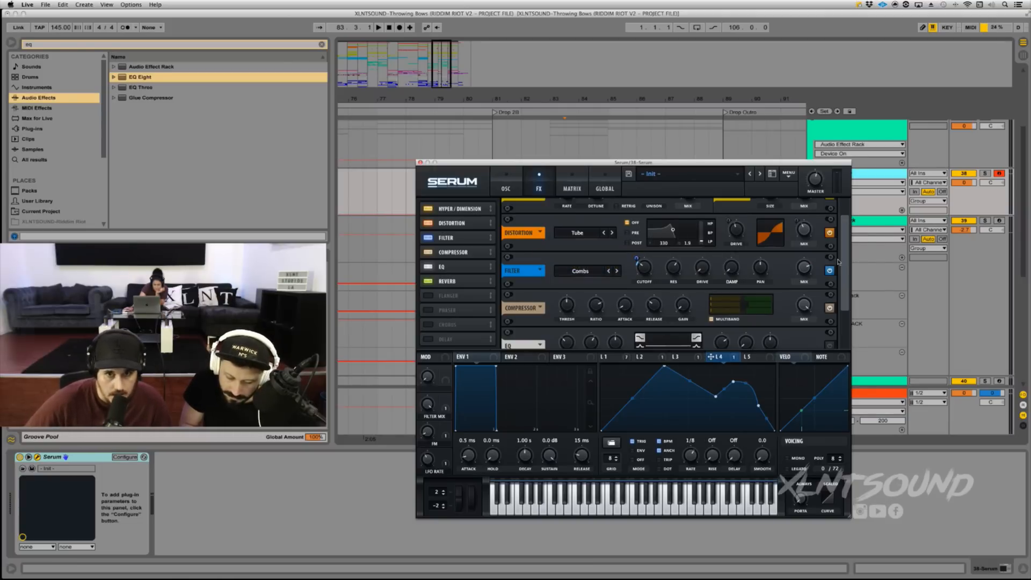
Switch the EQ effect back on and modulate its high-band gain with LFO 1 by a small positive amount.
scroll(832, 269, down, 3)
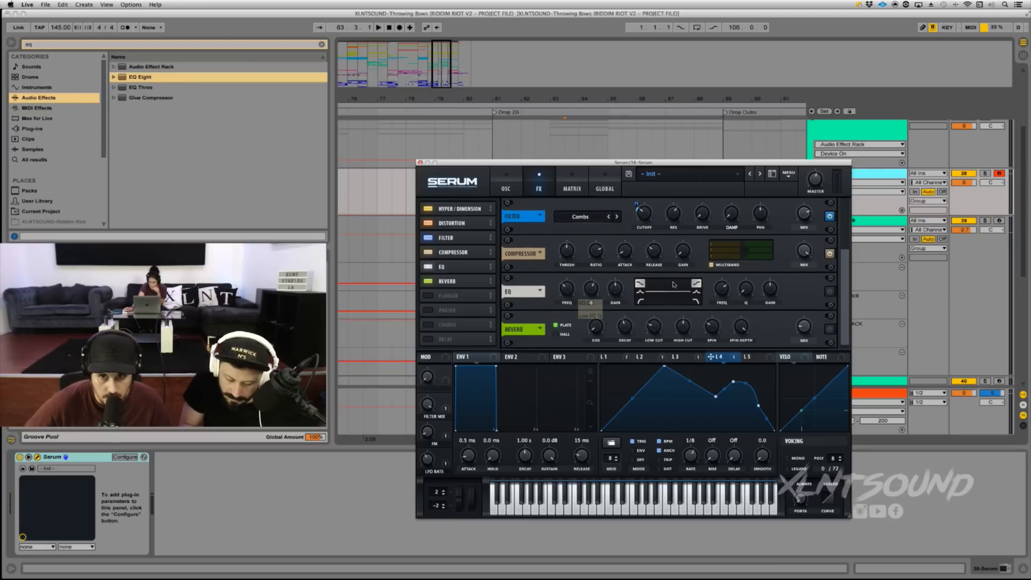
click(829, 291)
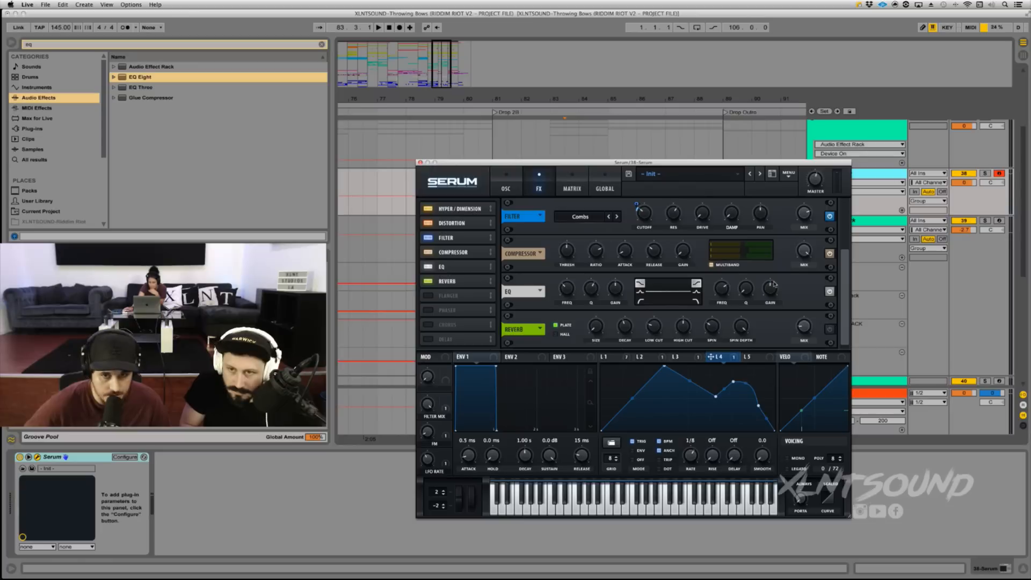
drag(604, 357, 764, 279)
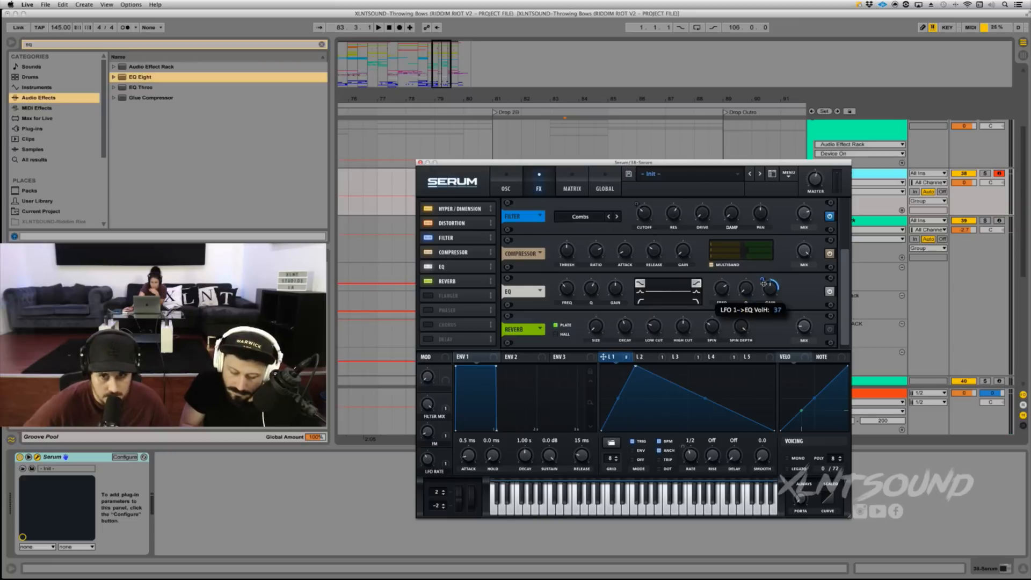
drag(762, 290, 761, 295)
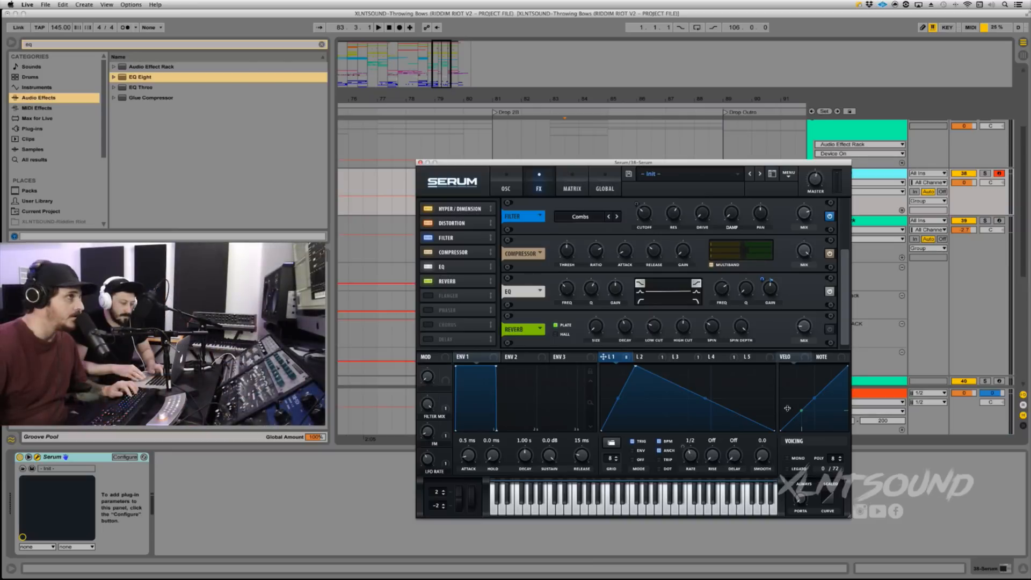
Switch the Reverb effect back on and check its decay, low cut and spin settings.
click(830, 330)
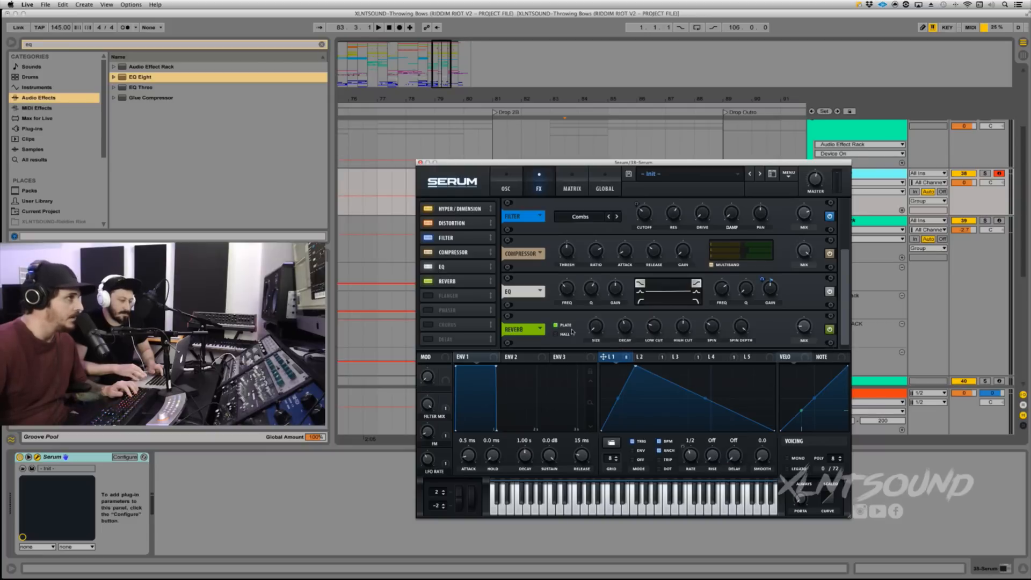
mouse_move(629, 330)
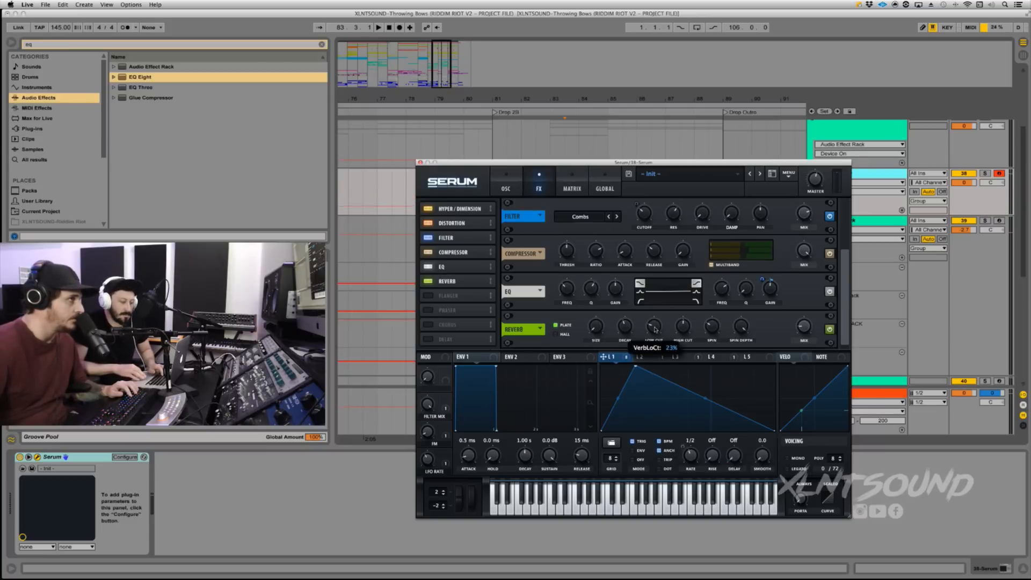
mouse_move(716, 329)
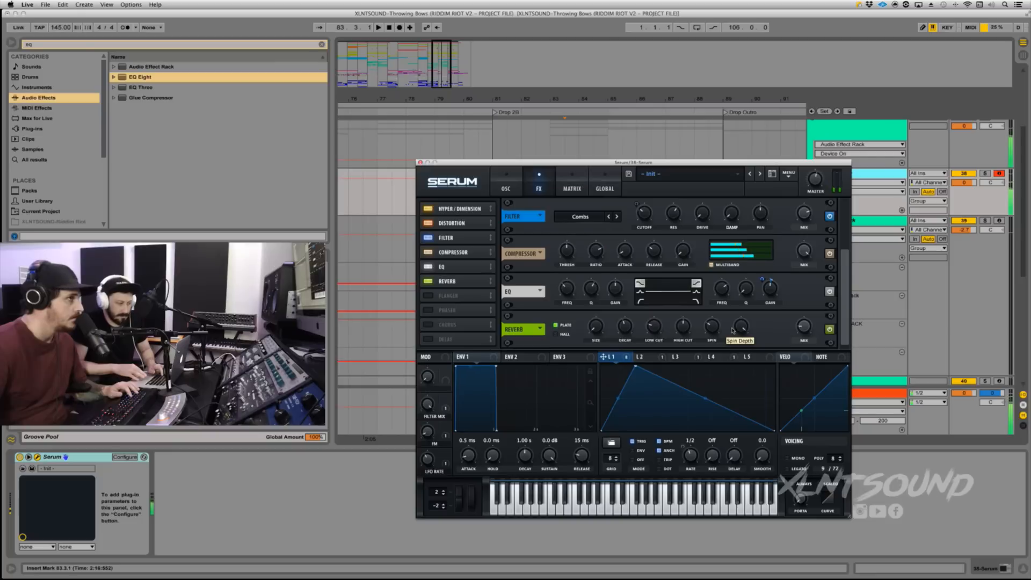
Check the LFO shapes and route LFO 2 to Mast.Tun with a positive amount in the first empty modulation matrix slot.
click(754, 357)
click(684, 357)
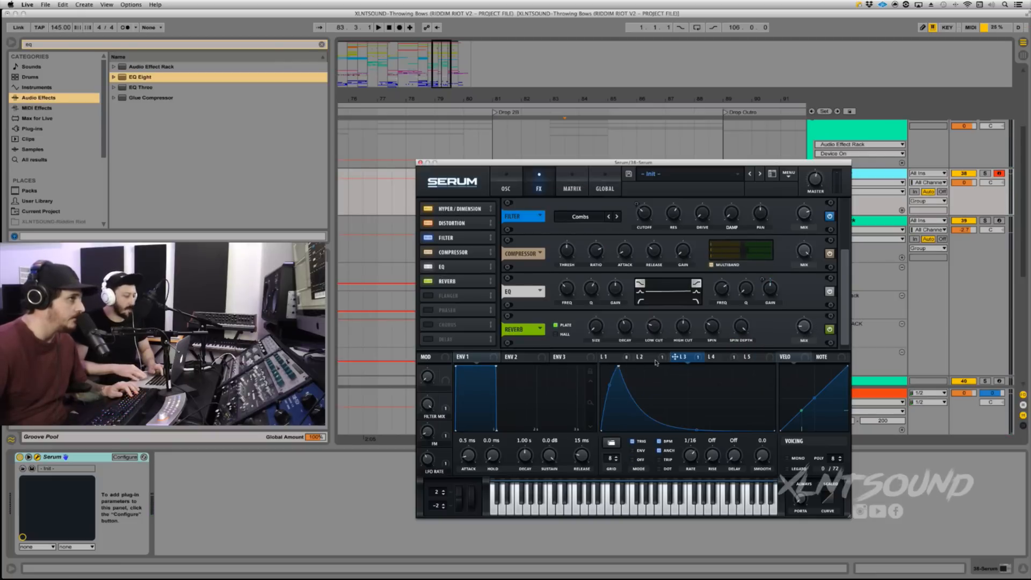
click(720, 360)
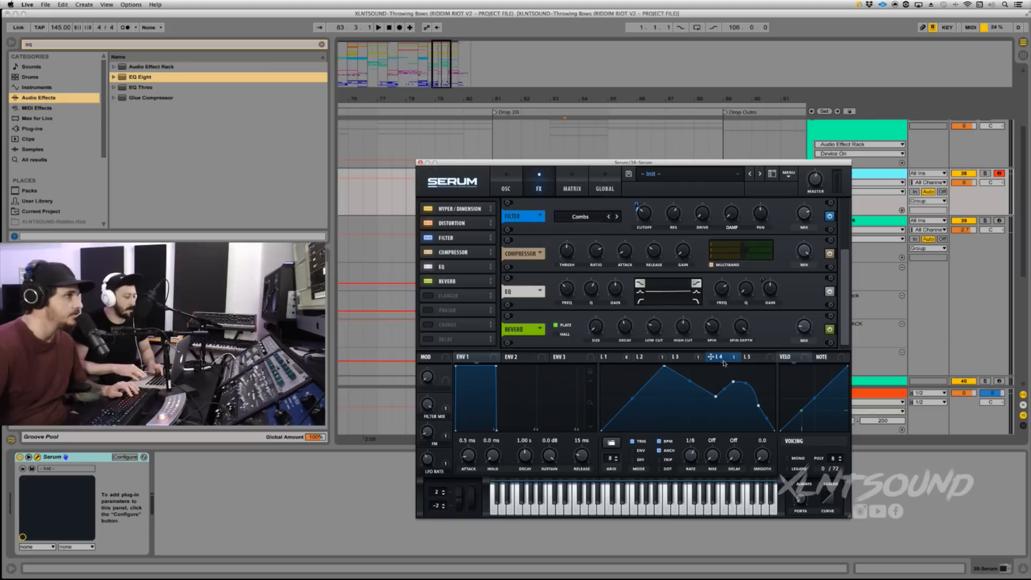
click(644, 357)
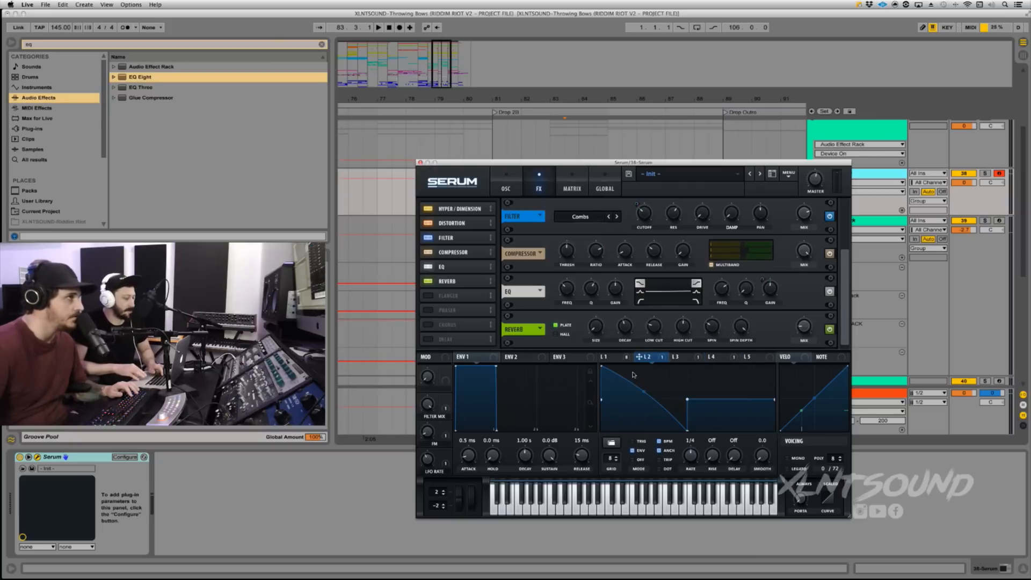
click(572, 185)
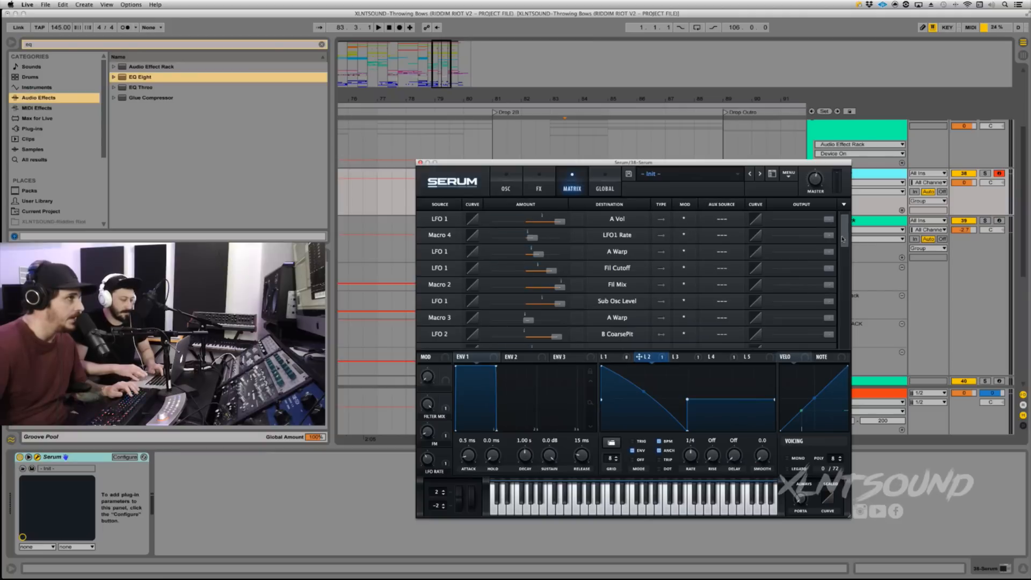
scroll(650, 324, down, 5)
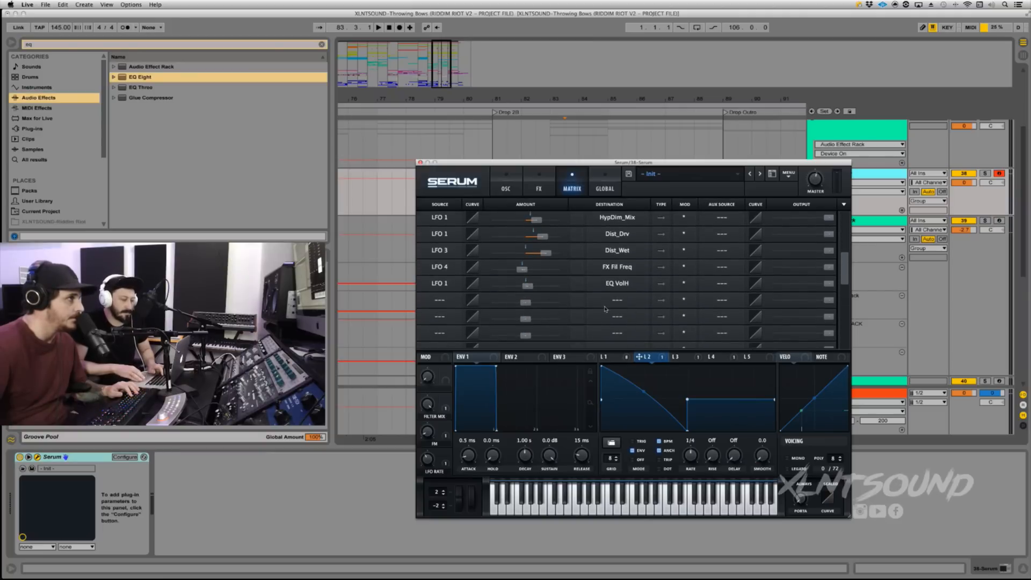
click(613, 307)
mouse_move(618, 359)
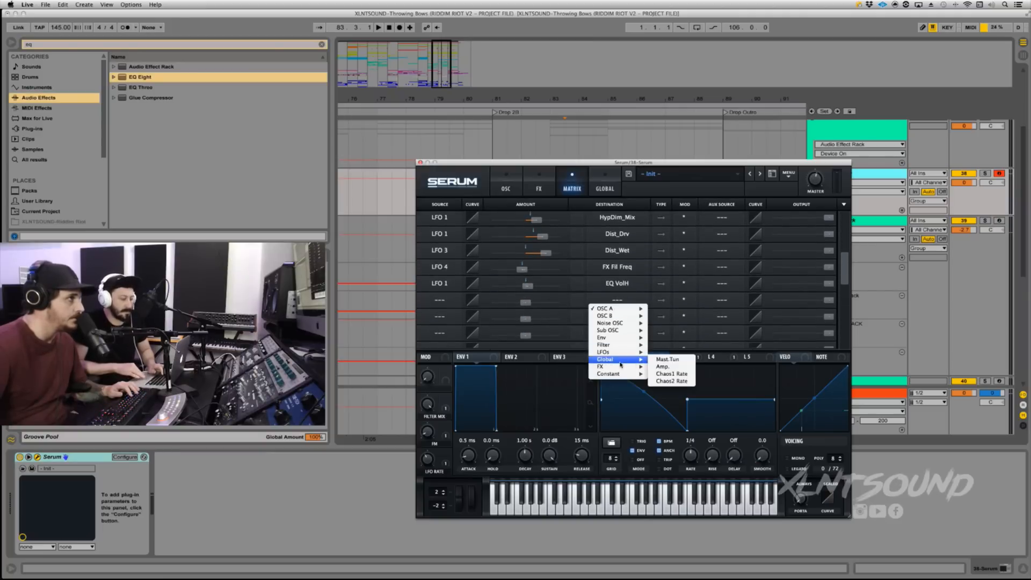
click(672, 359)
click(439, 300)
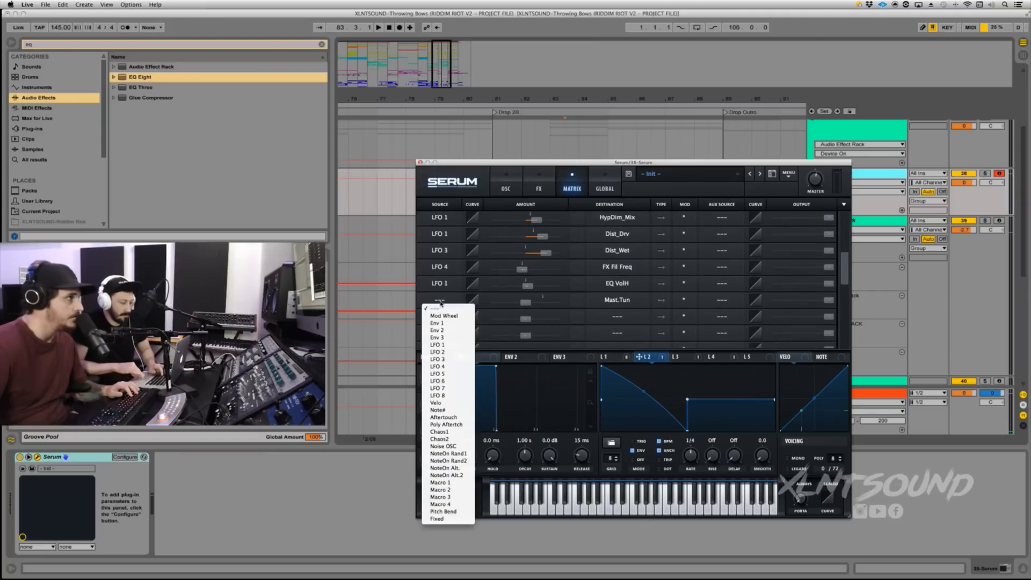
click(441, 352)
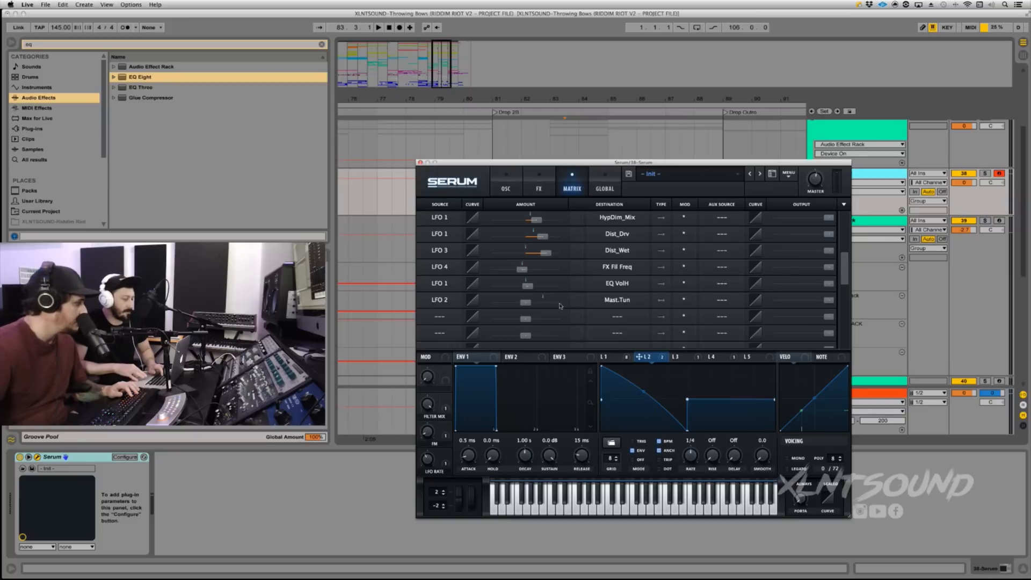
drag(525, 306, 538, 306)
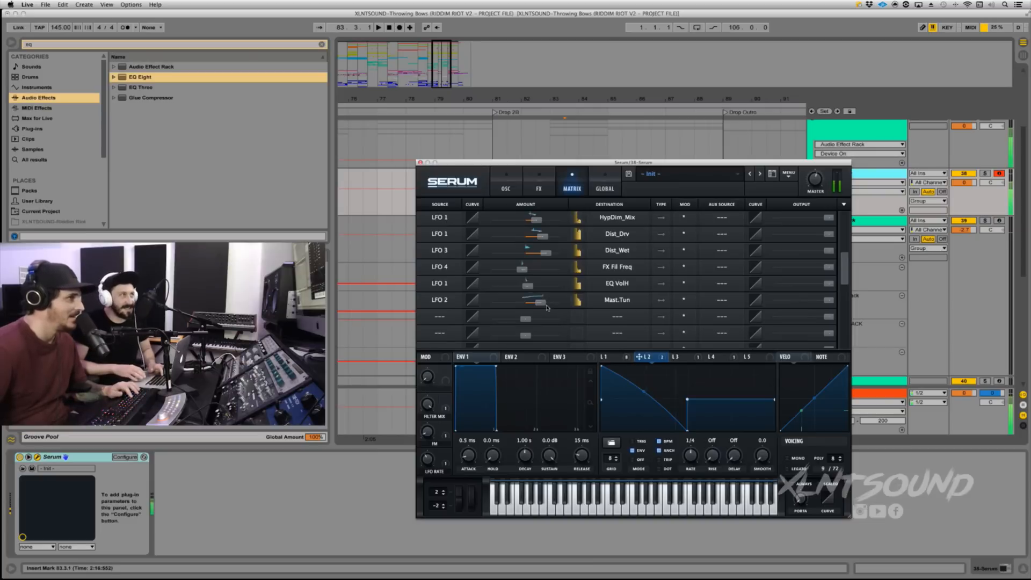
Modulate oscillator B's octave with Macro 1 by about -17 and sweep the macro while playing a note.
click(529, 180)
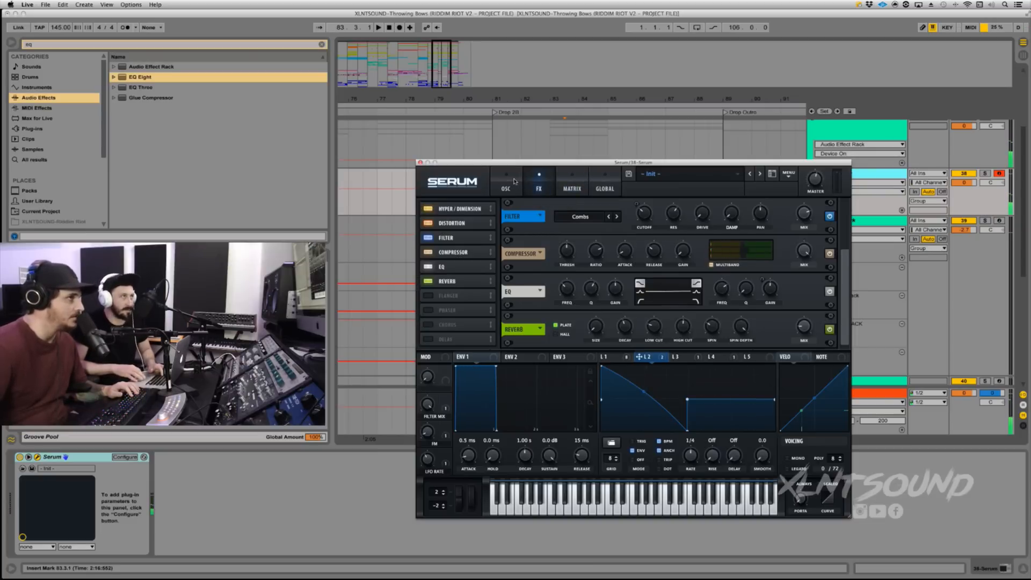
click(516, 181)
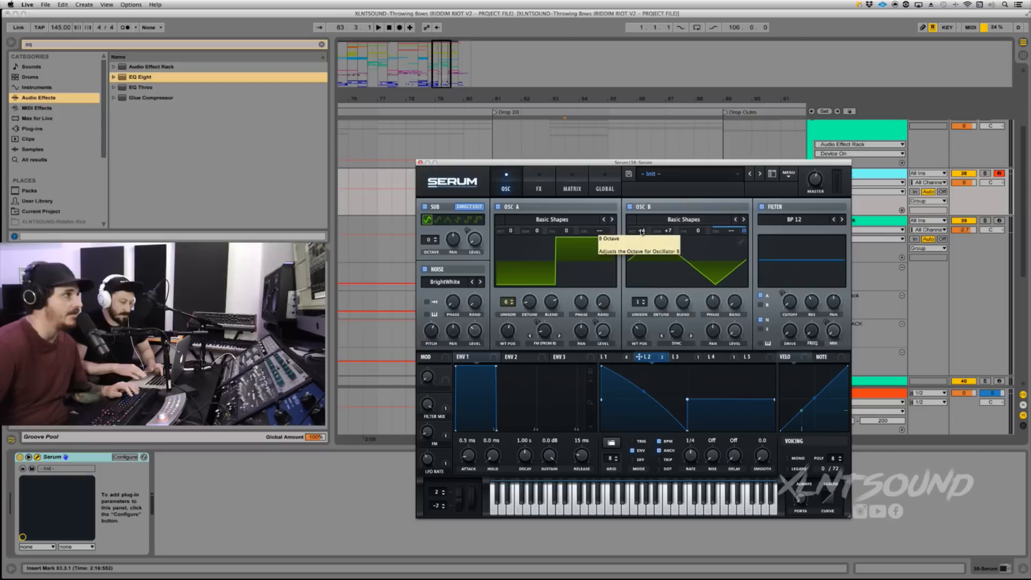
drag(446, 371, 651, 231)
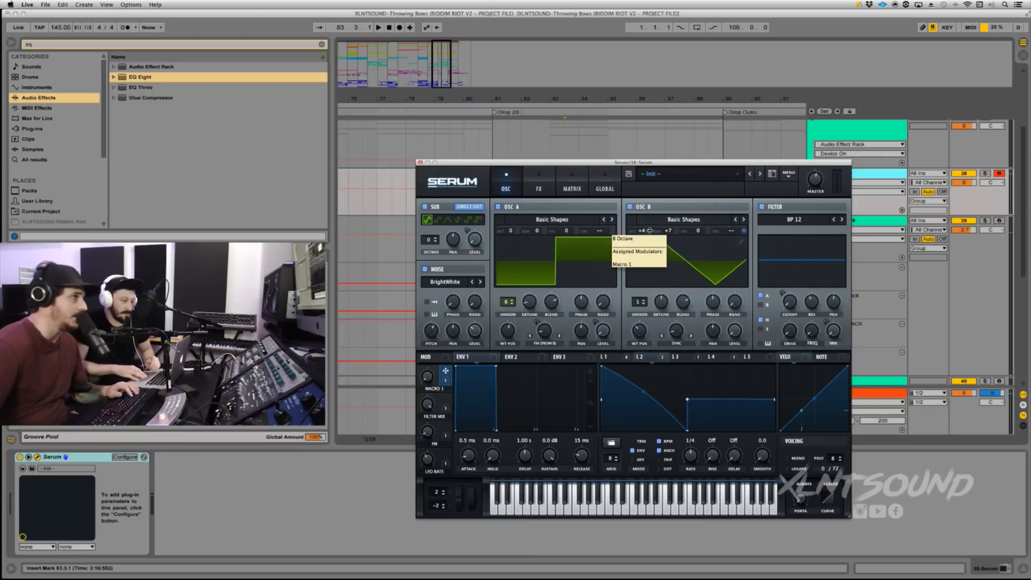
drag(650, 230, 650, 237)
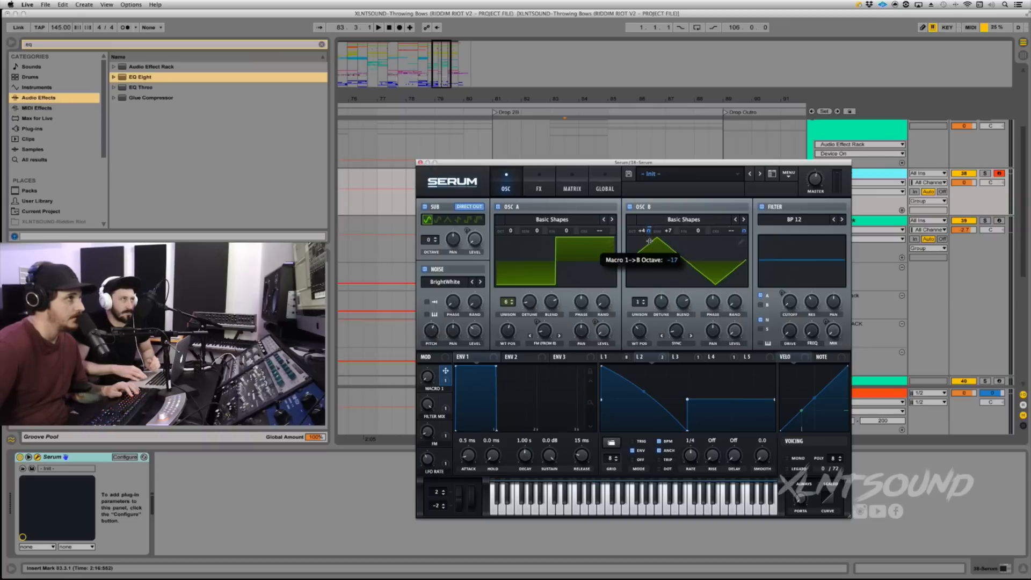
drag(650, 243, 650, 243)
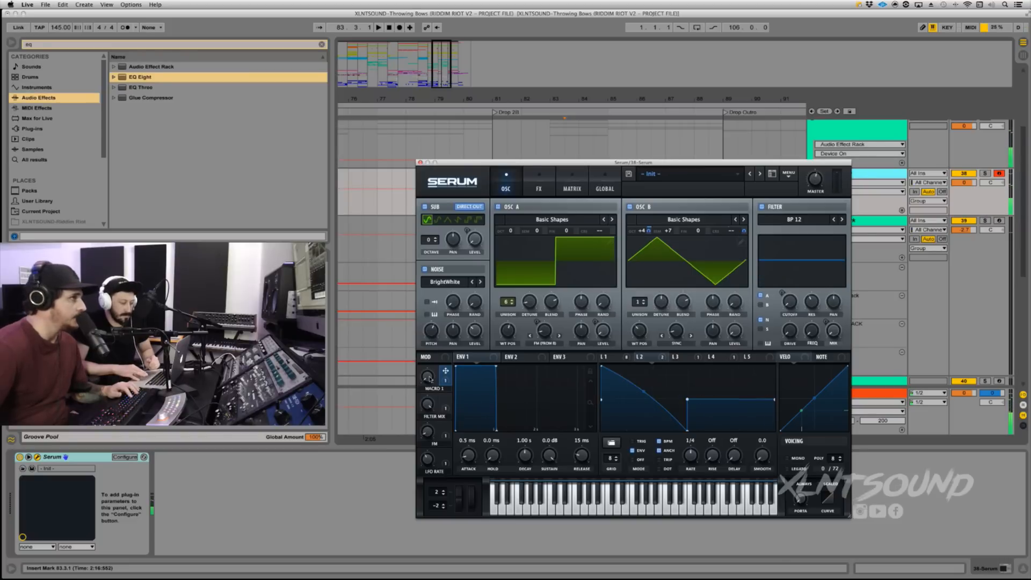
drag(429, 380, 463, 392)
key(z)
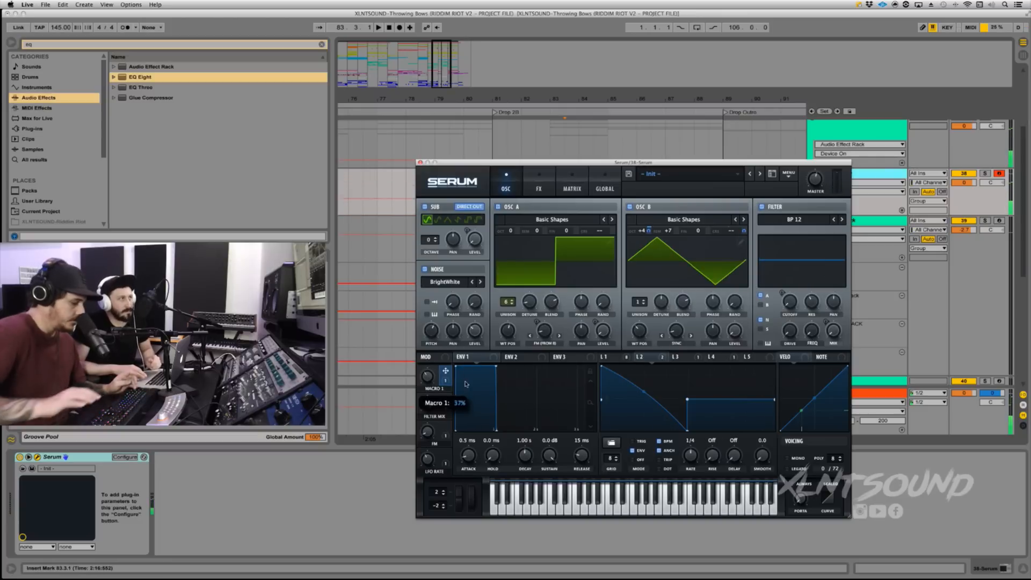
Rename Macro 1 as AUTOMATE ME.
double_click(434, 389)
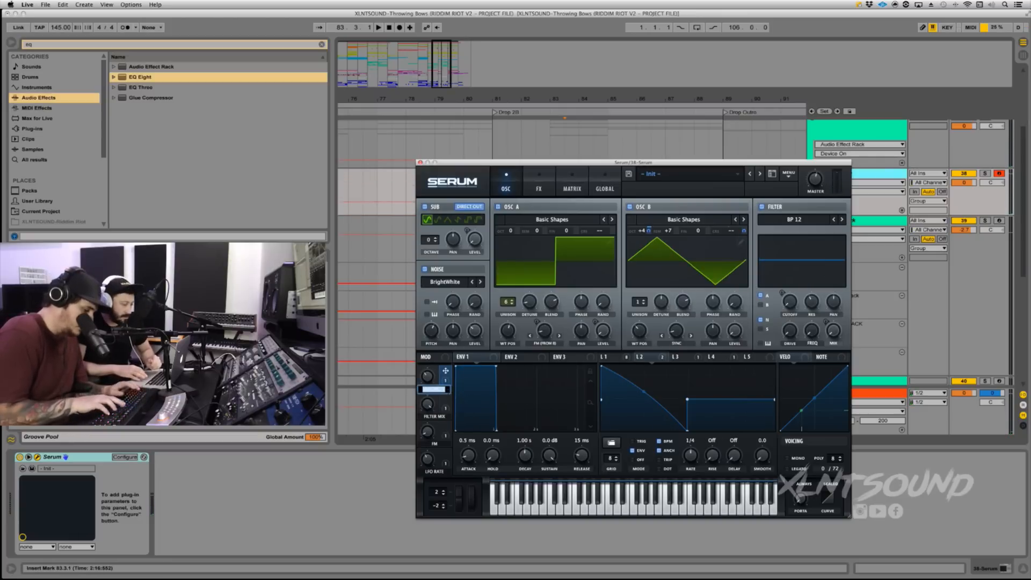
text(AUTOMATE)
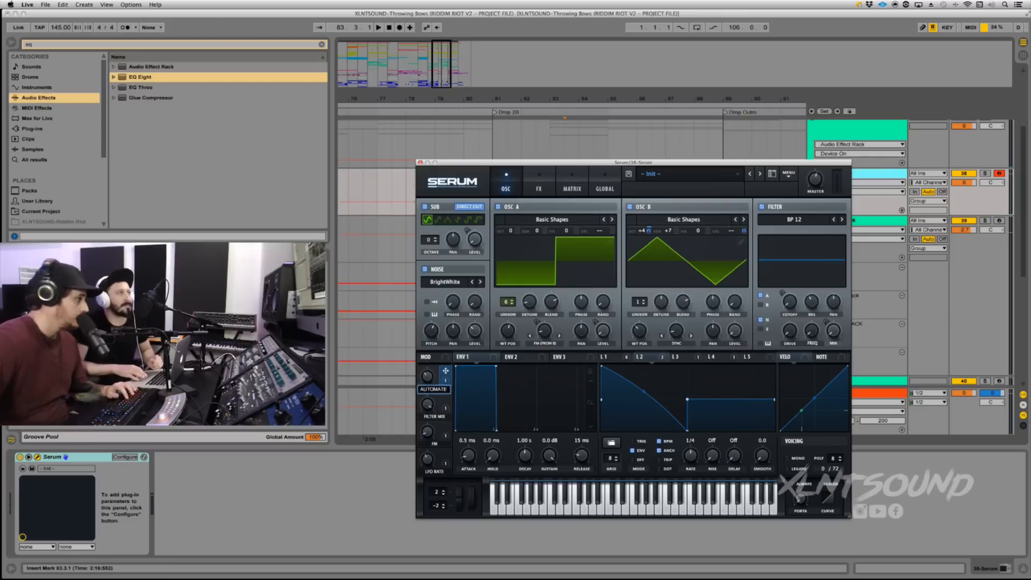
text( ME)
key(Return)
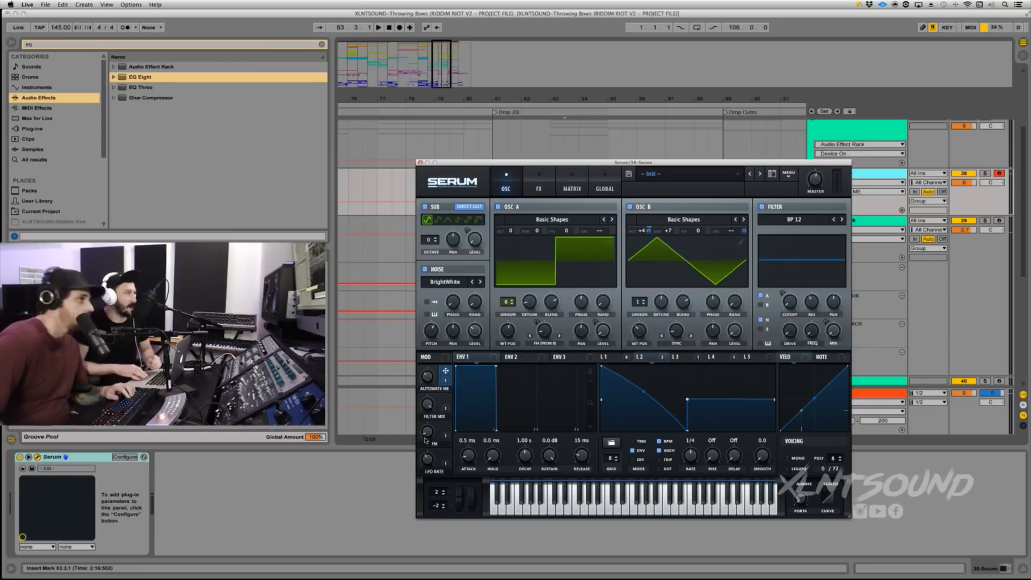
Review the shapes and destinations of LFO 1, LFO 2 and LFO 3 on the oscillator page.
click(622, 359)
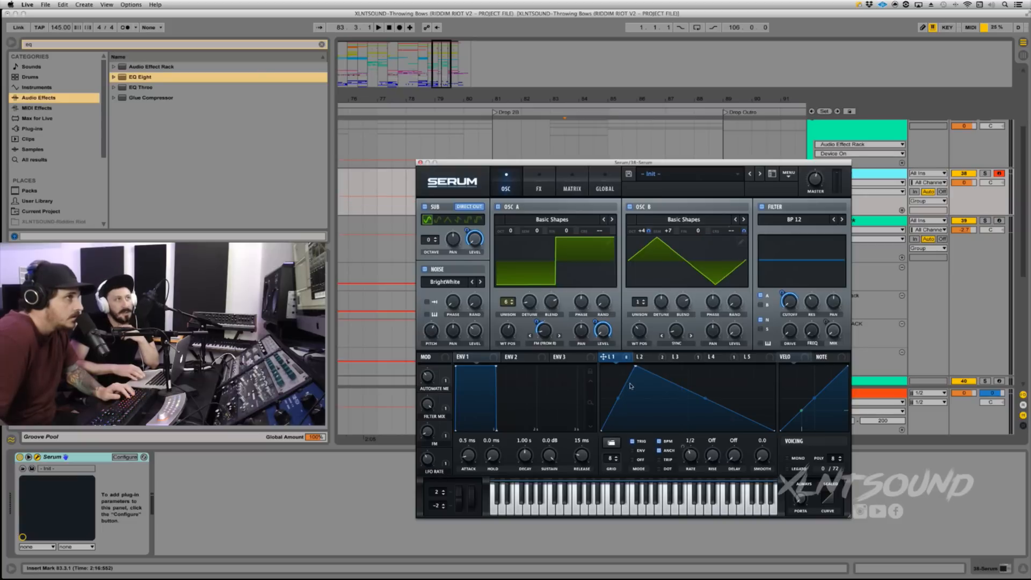
click(650, 359)
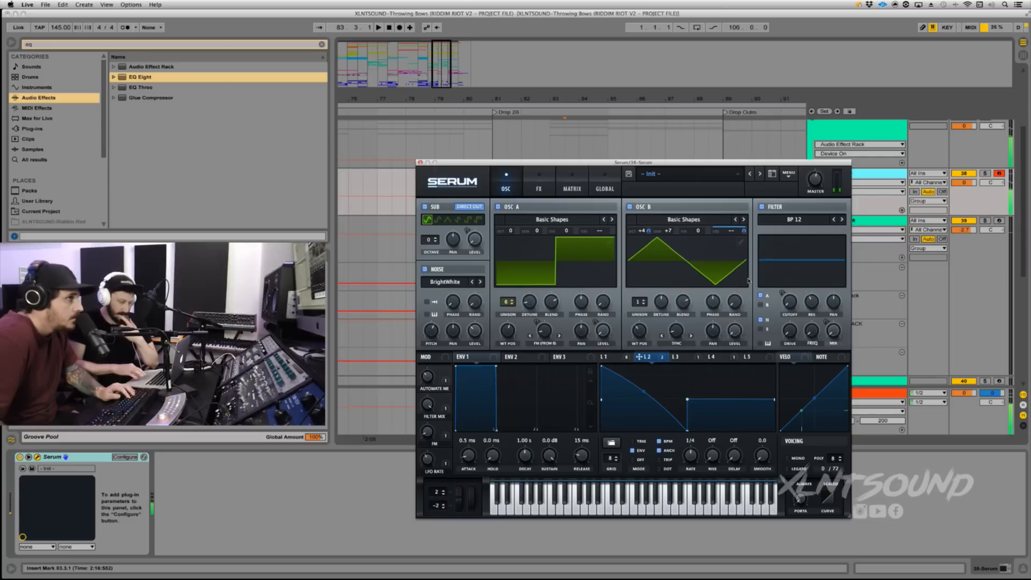
click(699, 358)
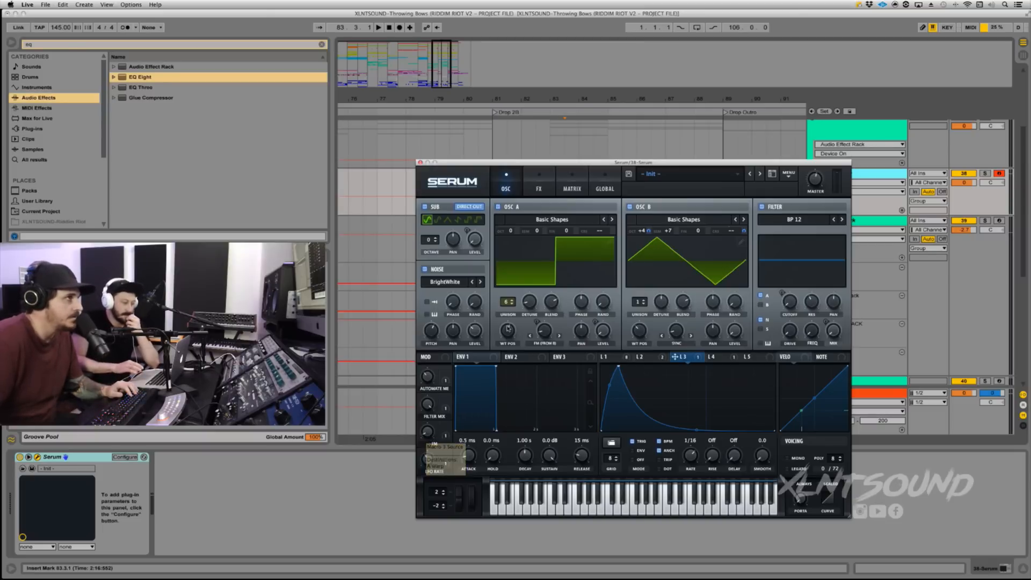
Add a modulation matrix row with Macro 3 as the source and OSC B's semitone tuning (B Semi) as the destination.
click(575, 183)
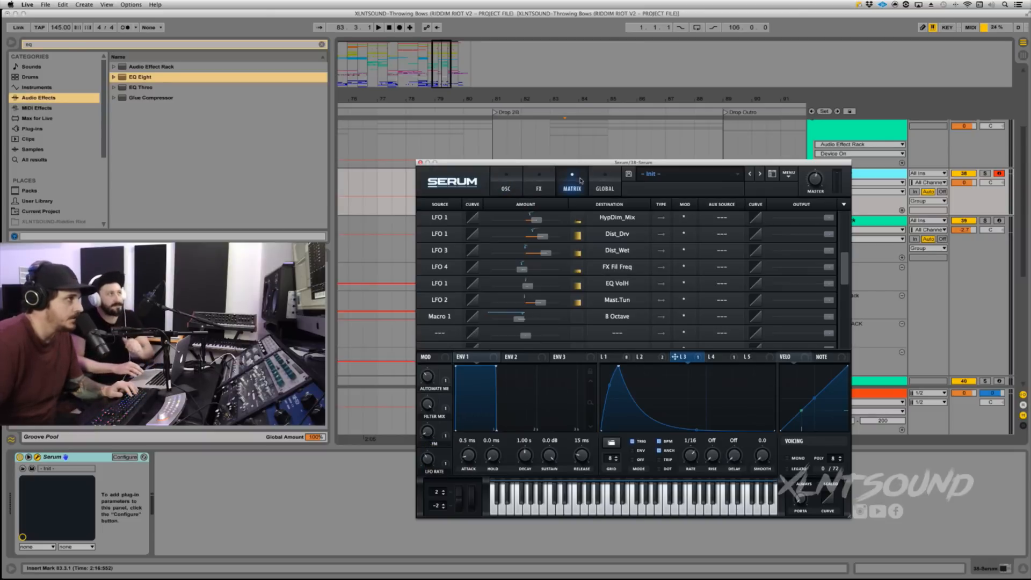
click(442, 335)
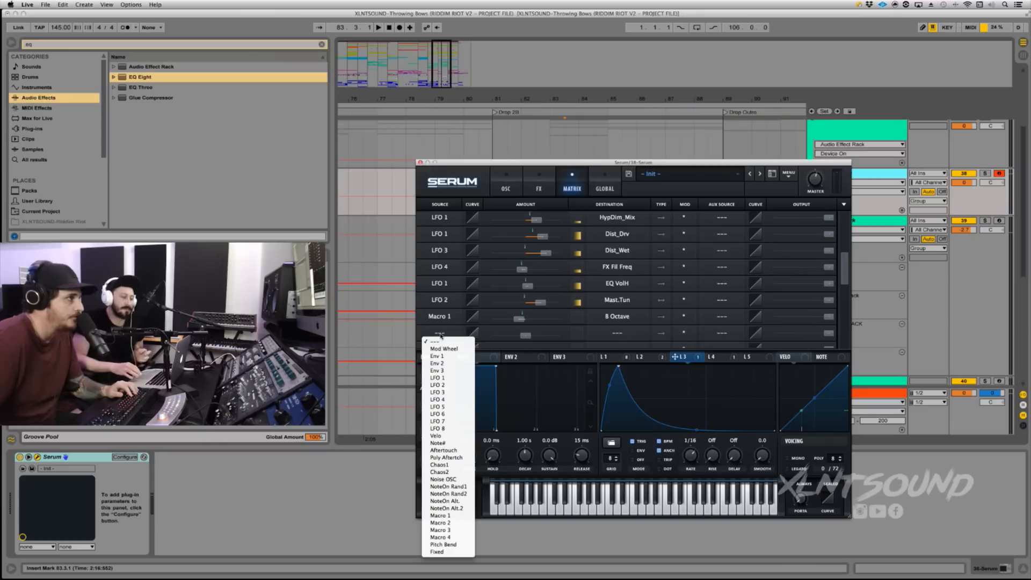
click(440, 530)
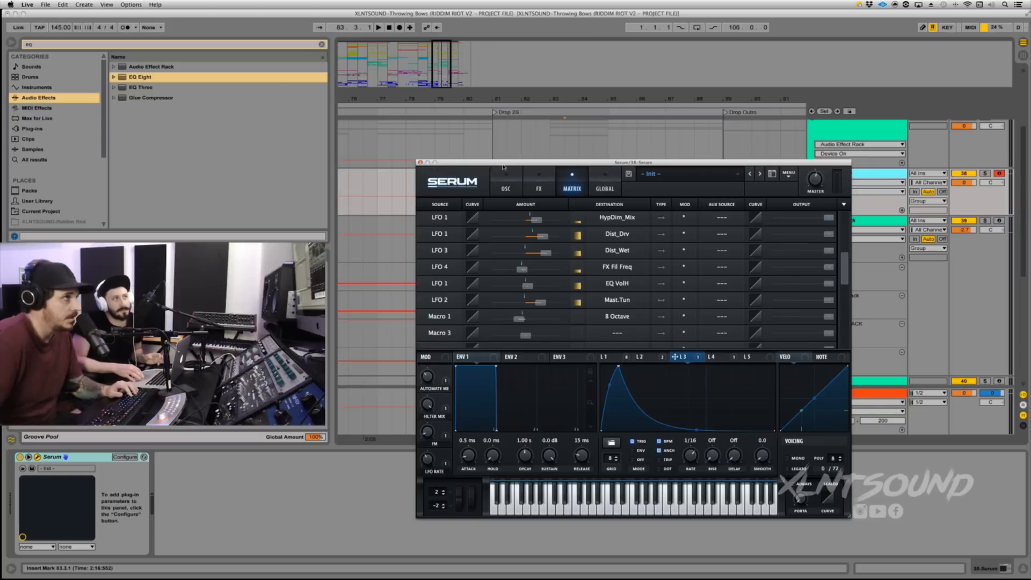
click(505, 185)
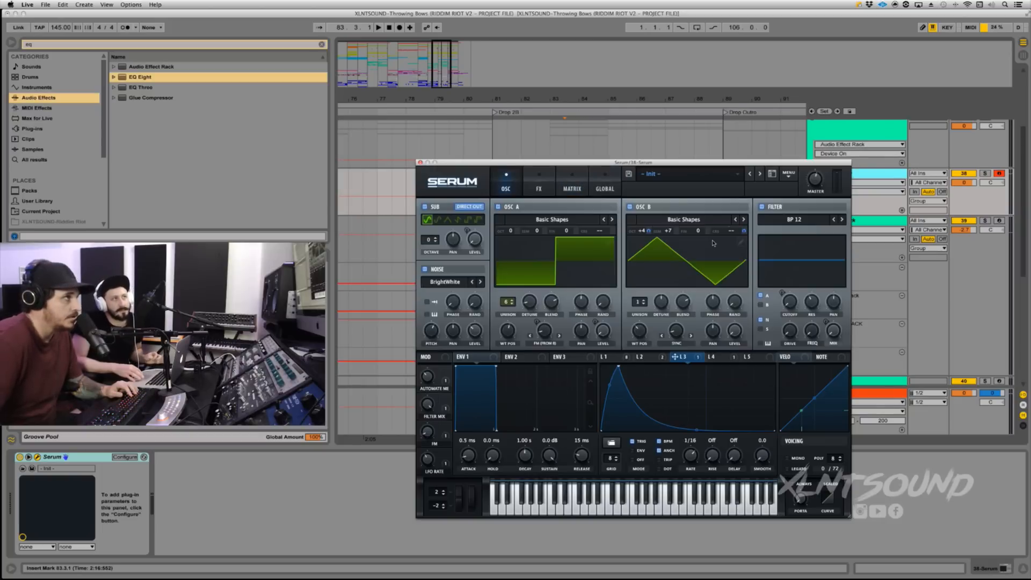
click(539, 185)
click(572, 185)
click(616, 333)
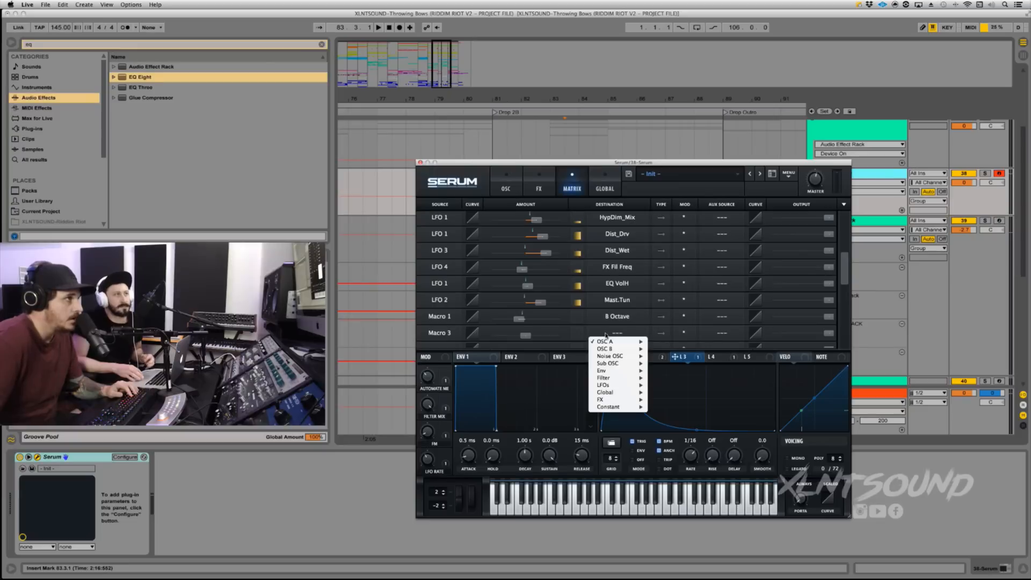
mouse_move(612, 348)
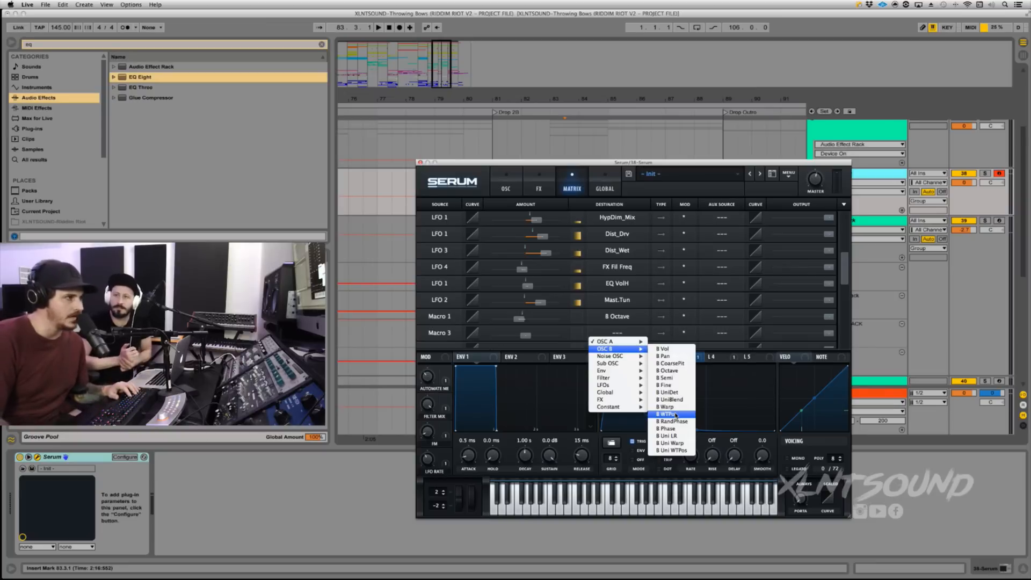
click(672, 379)
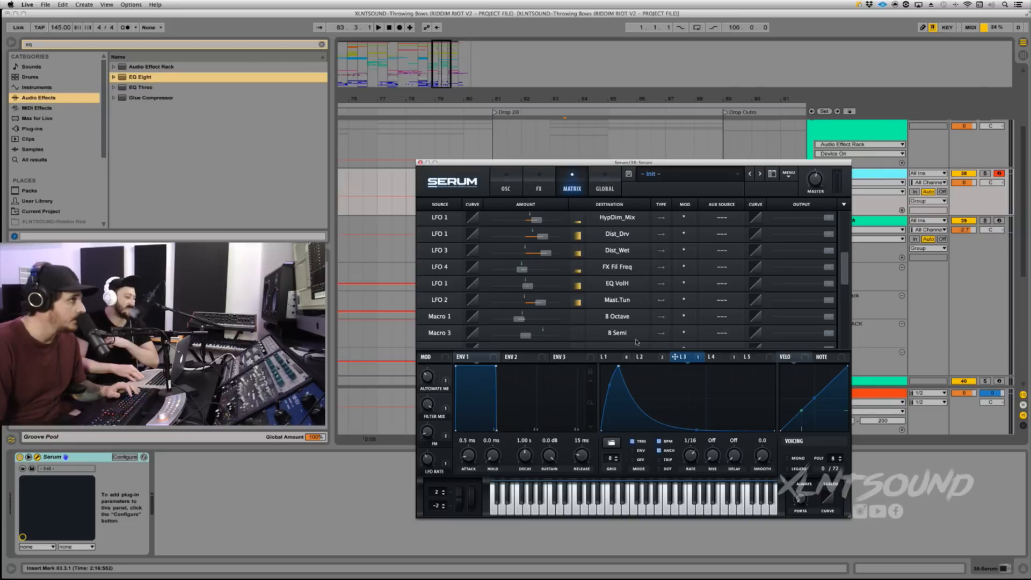
Set a strongly negative amount for the Macro 3 to B Semi modulation and audition it with a few notes.
click(526, 338)
drag(527, 337, 491, 338)
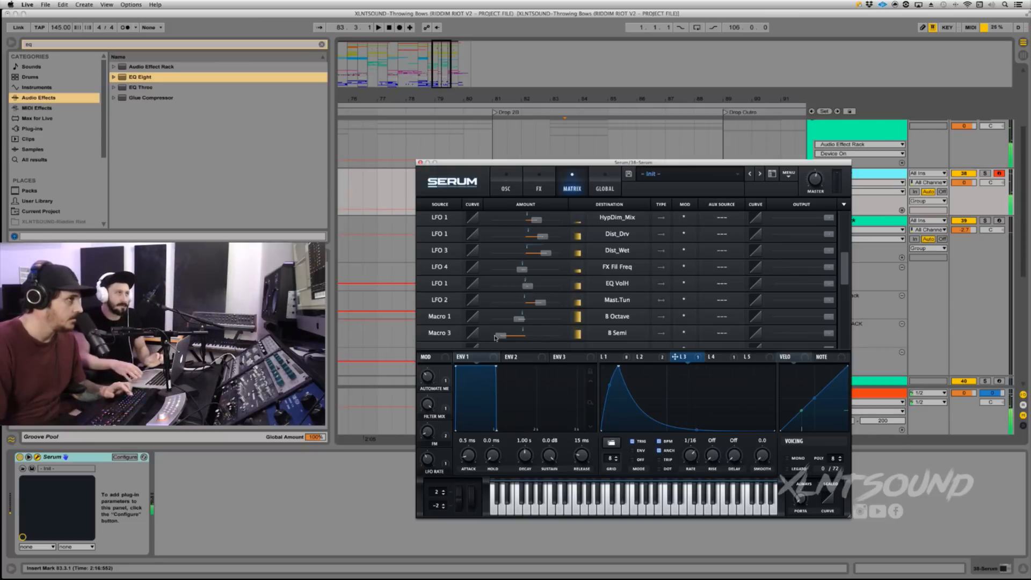
key(z)
key(f)
key(z)
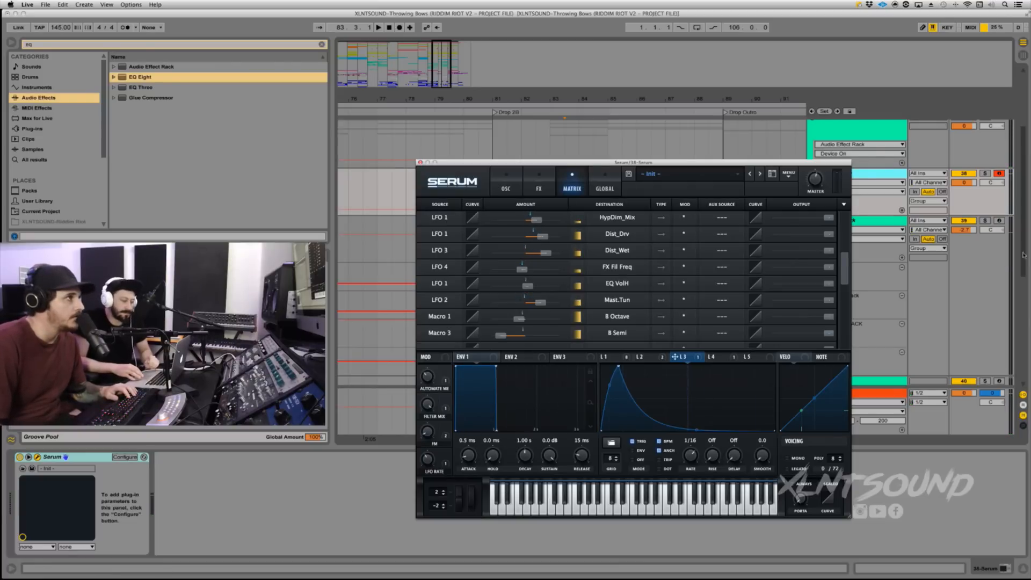
Review the modulation matrix routings alongside the synth's oscillator and effects settings.
mouse_move(845, 271)
mouse_down()
mouse_move(844, 227)
mouse_move(842, 278)
mouse_up()
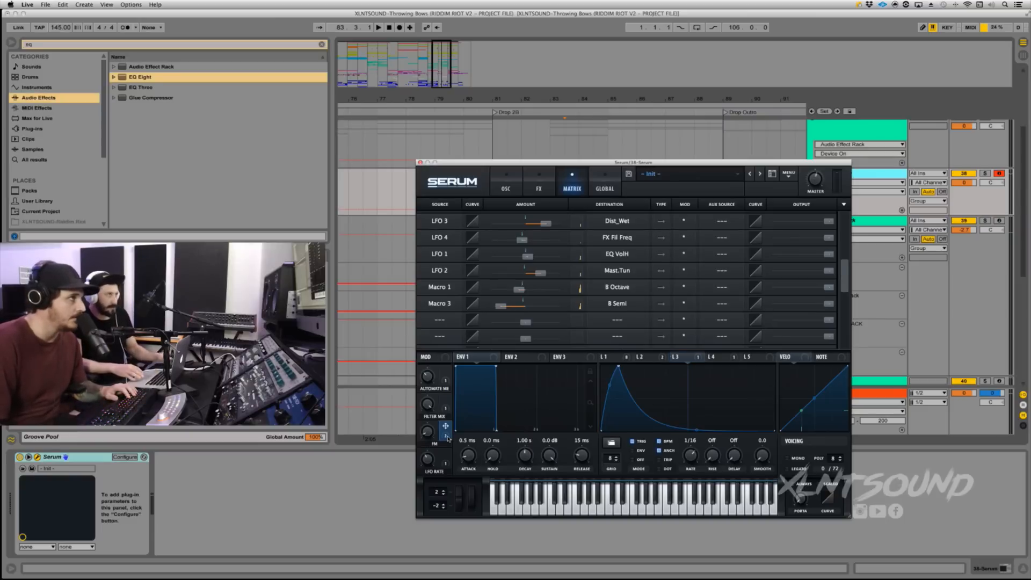
click(505, 186)
click(530, 183)
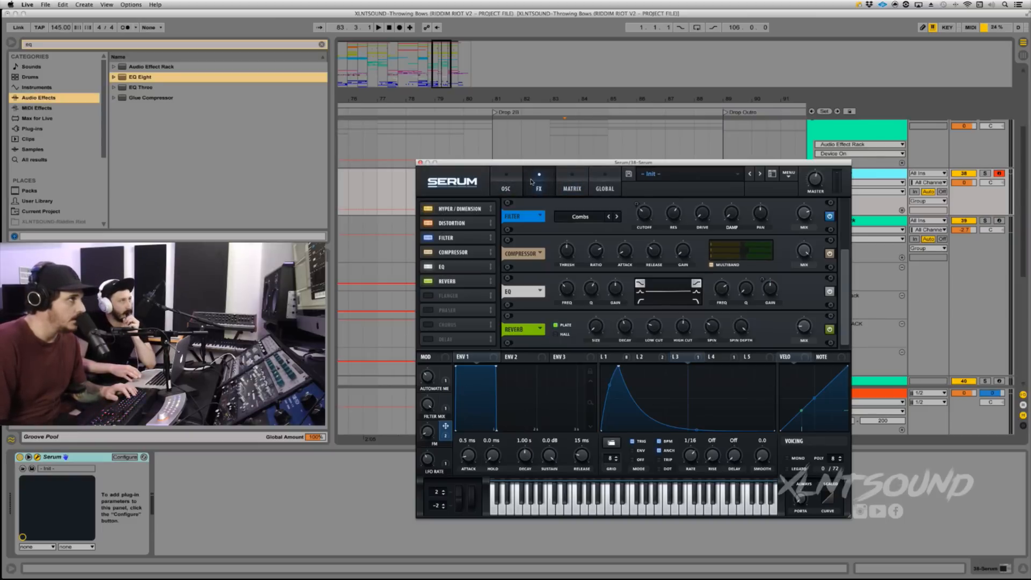
click(563, 181)
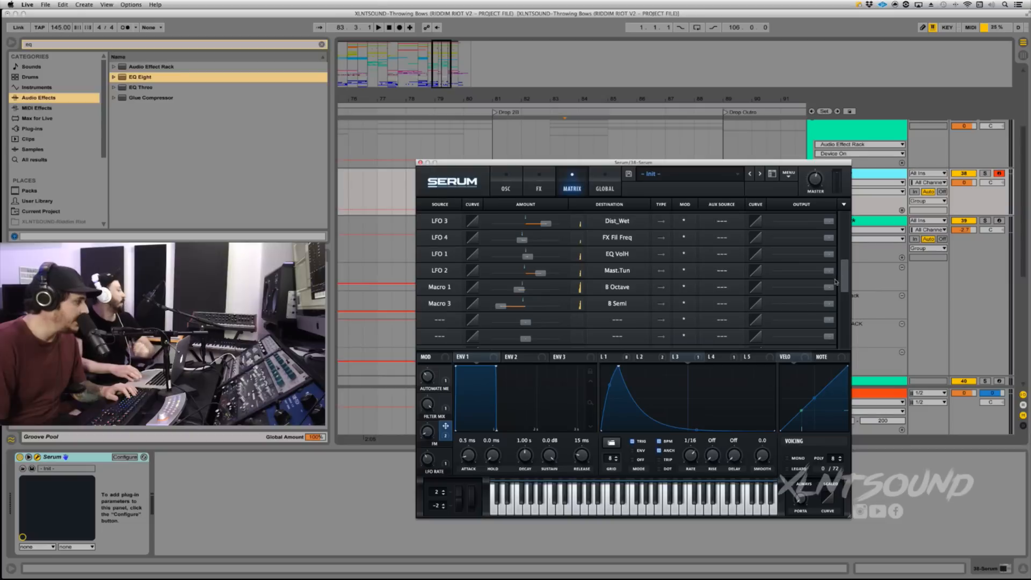
scroll(843, 282, down, 1)
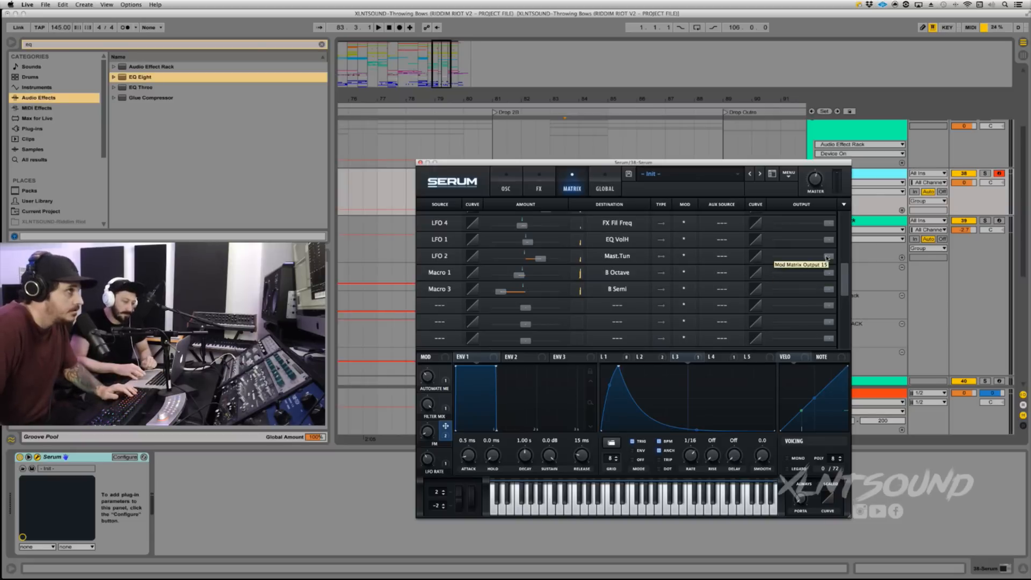
click(506, 185)
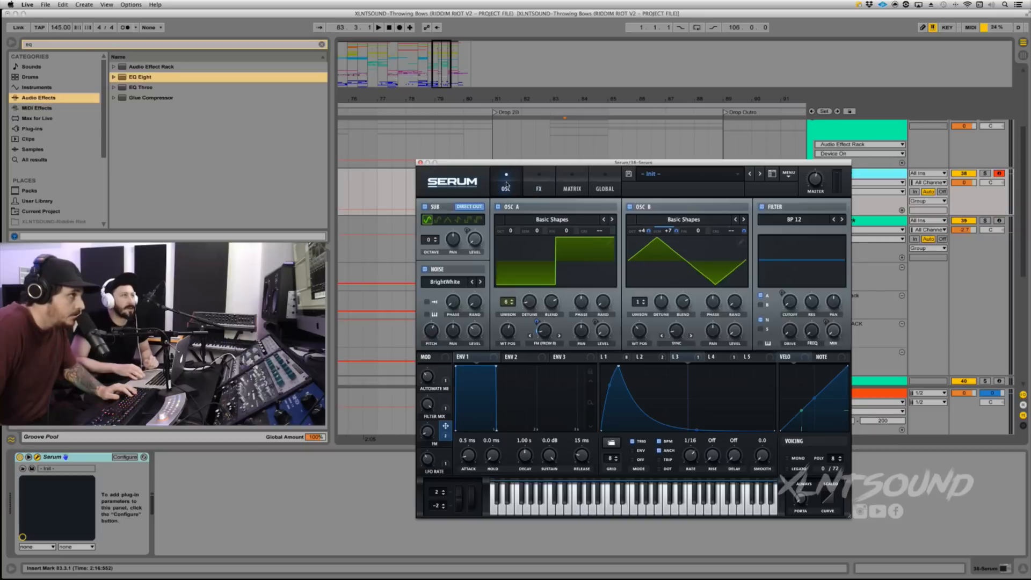
click(529, 185)
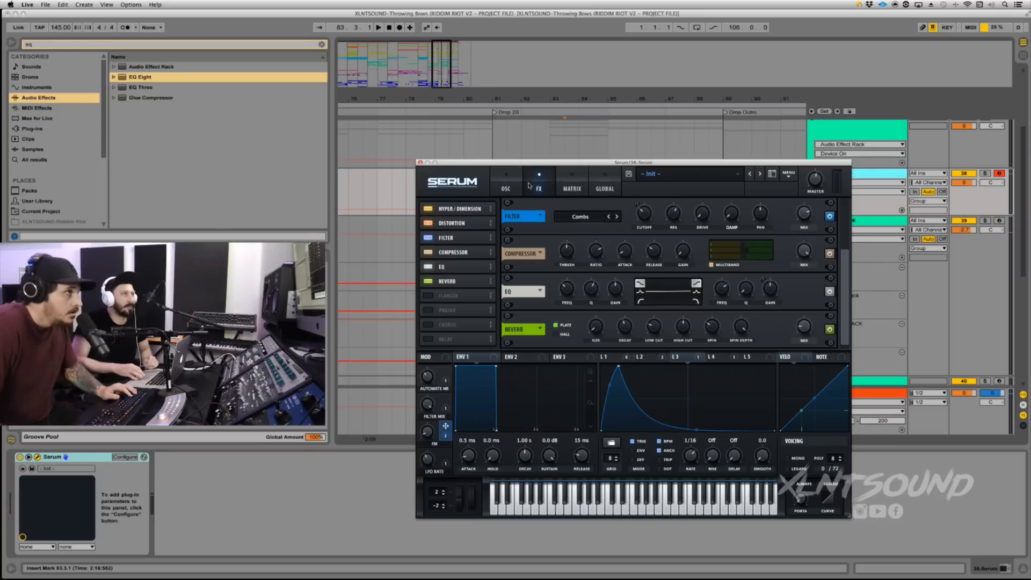
Route Macro 3 to OSC A's warp (A Warp) in the next free matrix row with a small positive amount, and audition a note.
click(573, 185)
click(439, 305)
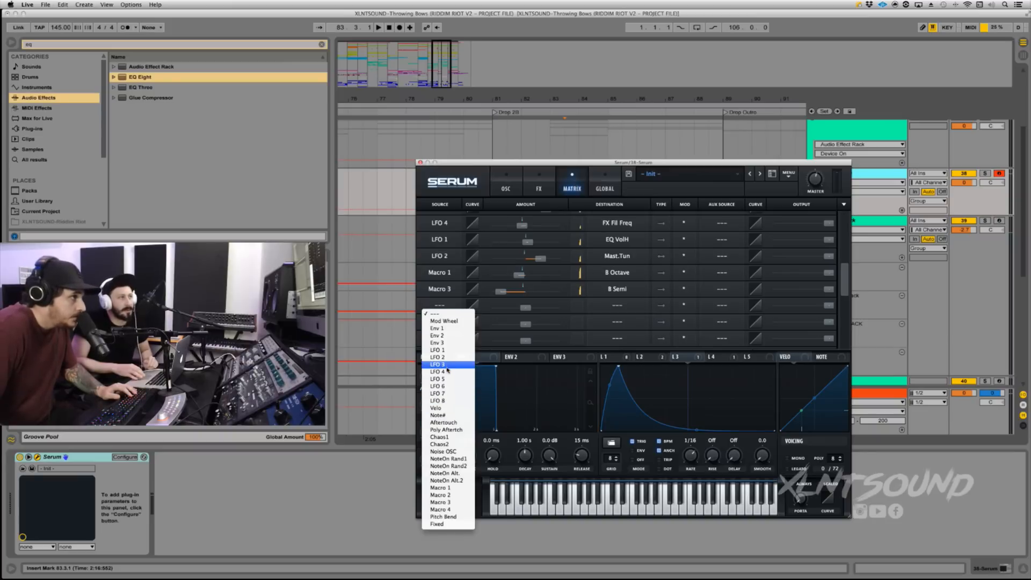
click(441, 503)
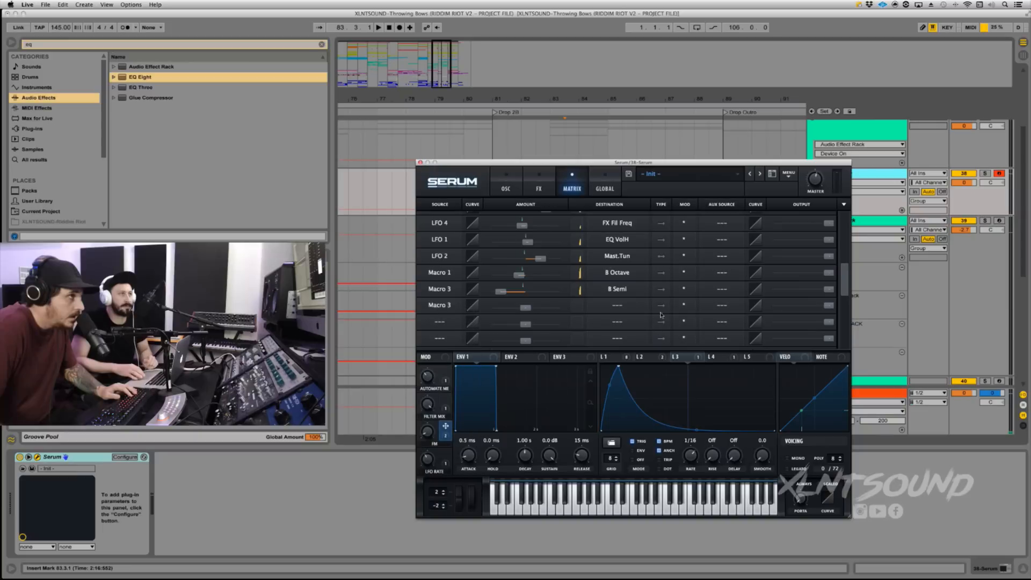
click(597, 311)
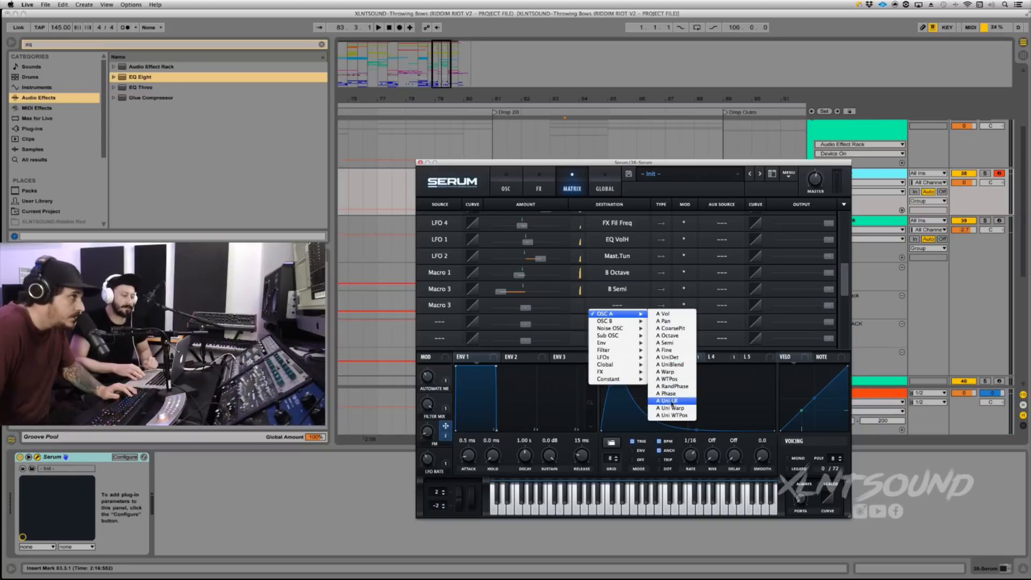
click(666, 371)
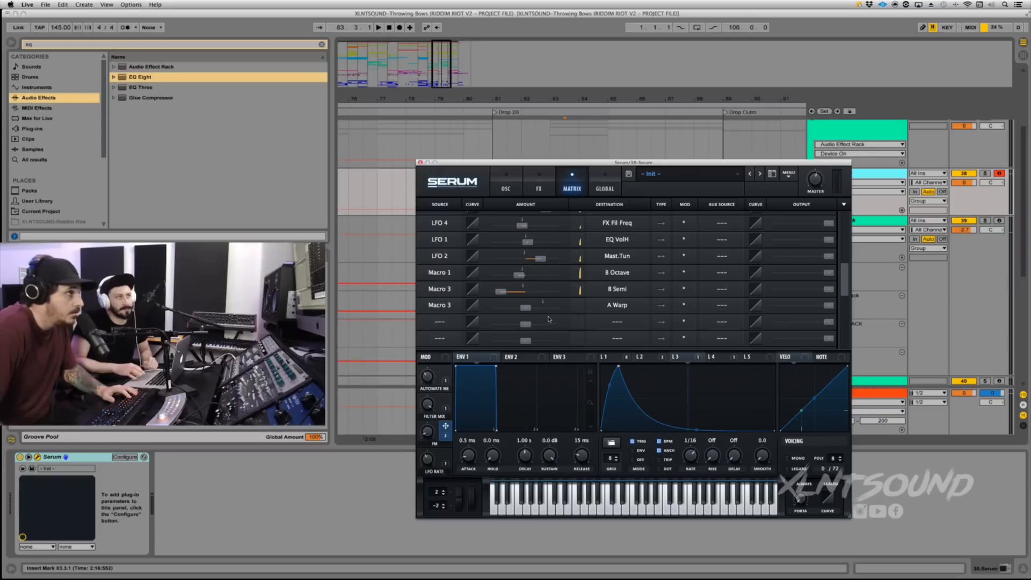
drag(526, 309, 527, 312)
key(a)
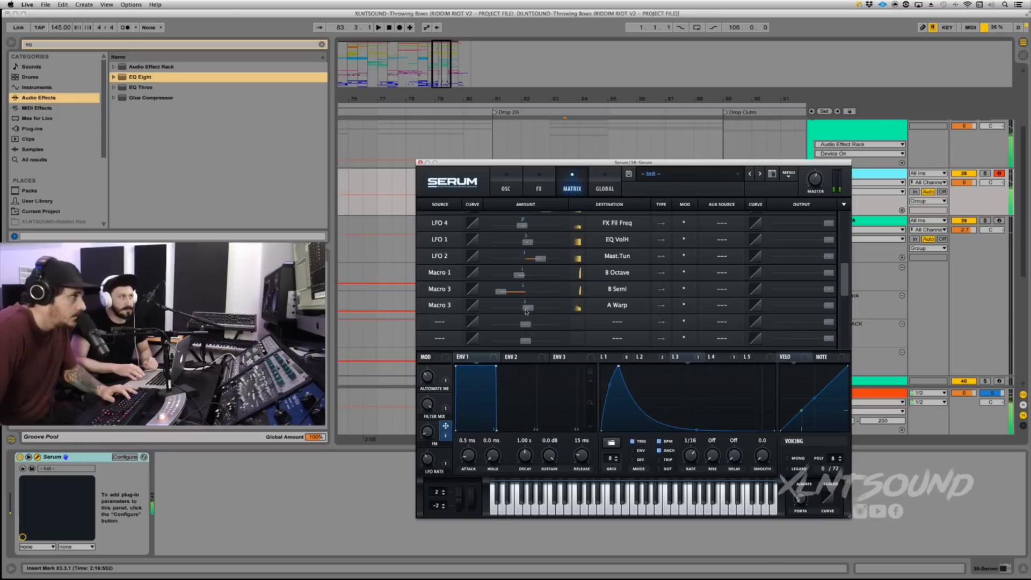
Assign the Note modulation source to the cutoff of the Combs filter in the effects section.
click(539, 188)
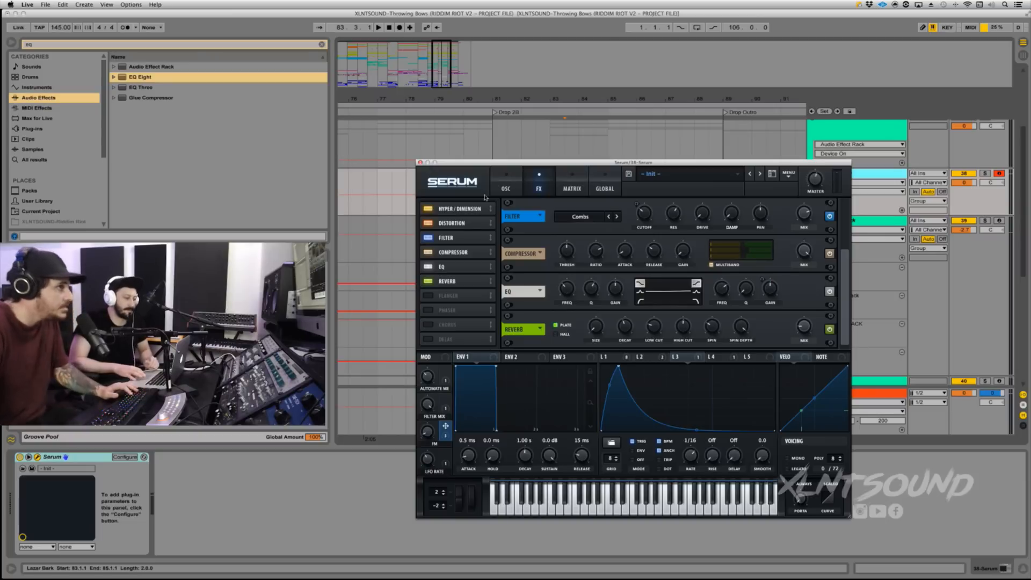
click(508, 183)
click(570, 184)
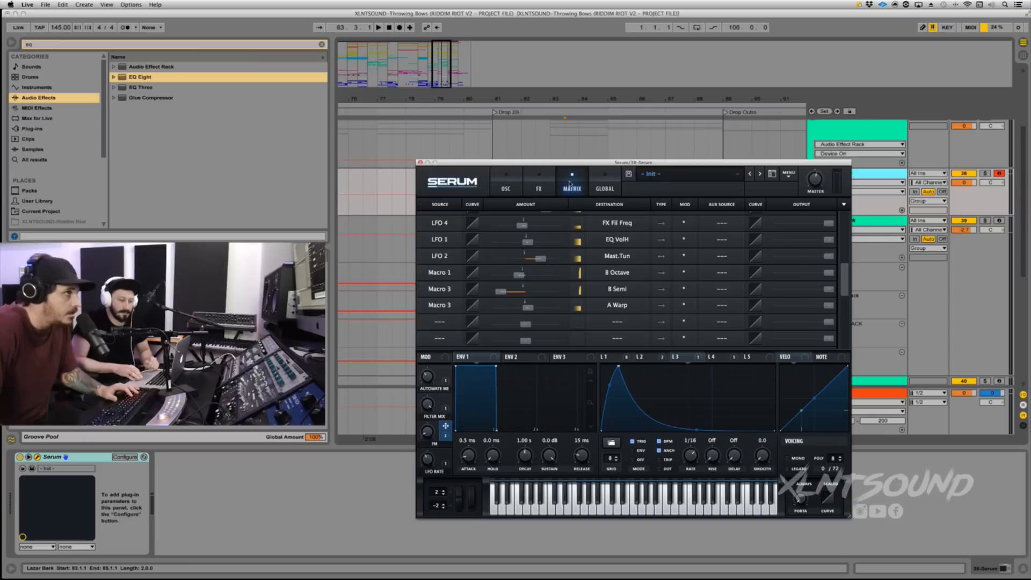
click(541, 181)
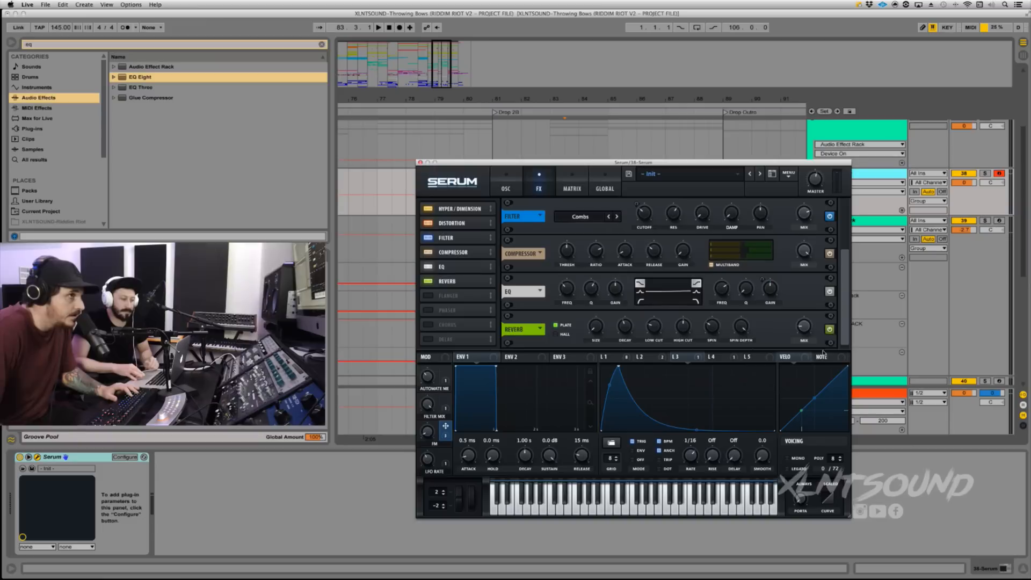
drag(841, 359, 644, 213)
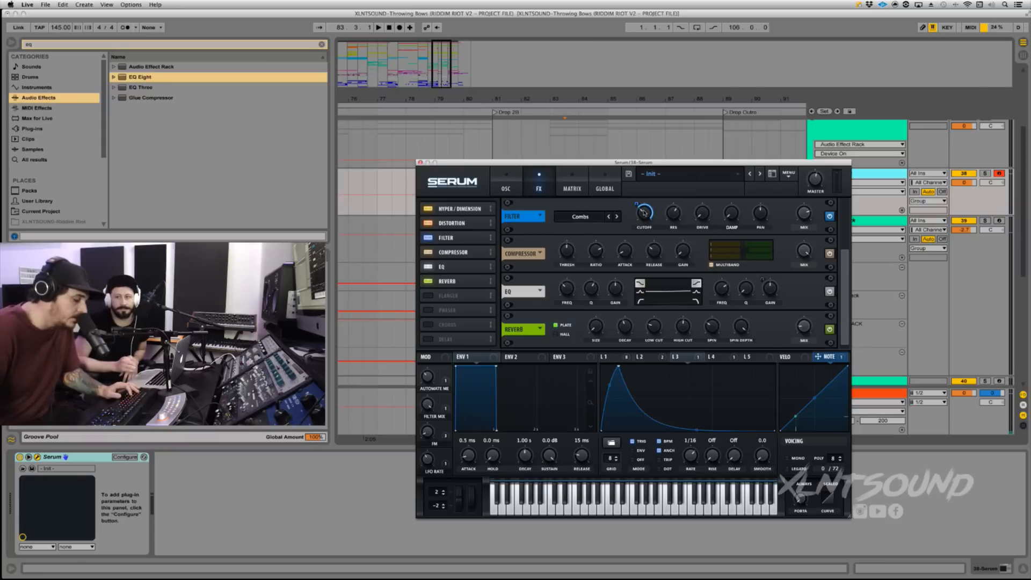
Play notes in different octaves to hear how the comb filter's cutoff follows the pitch.
key(a)
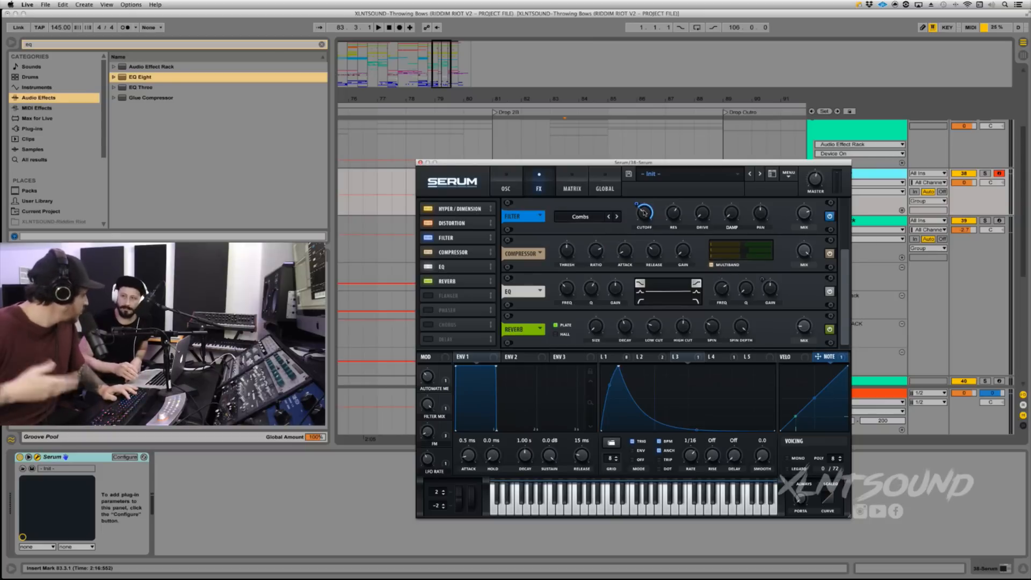
key(a)
key(z)
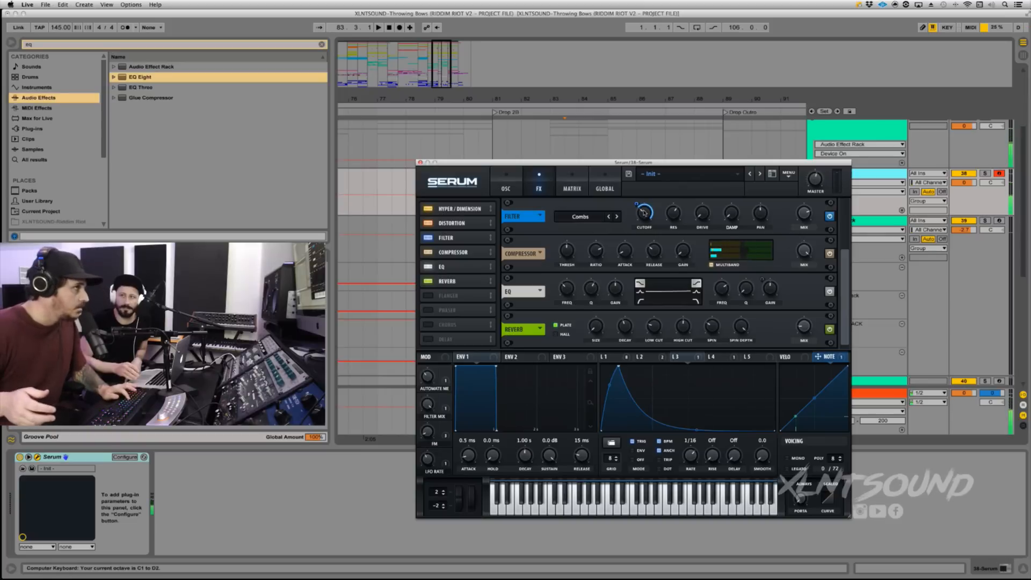
key(z)
key(a)
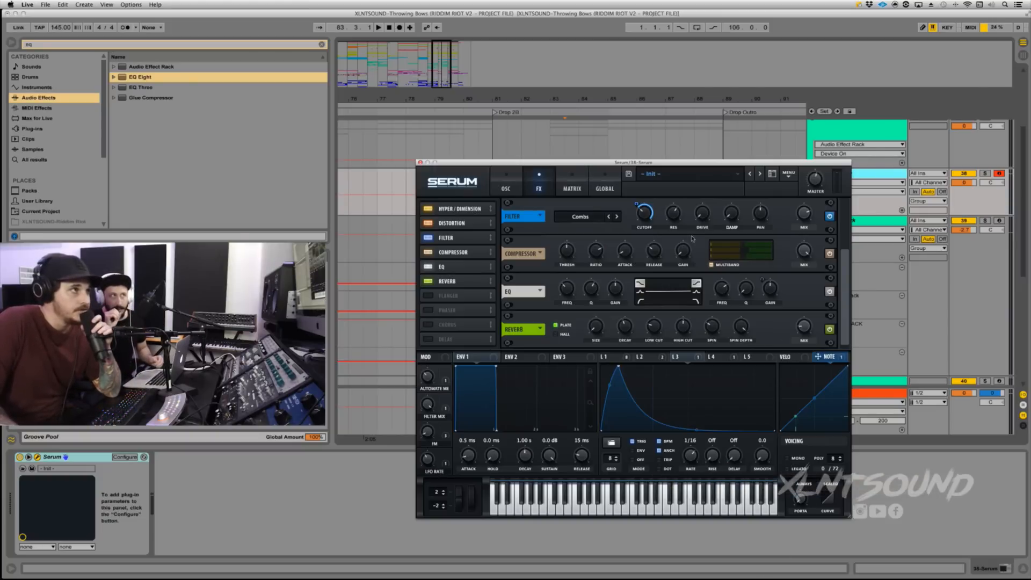
Copy the effects chain from the Lazar Bark track and paste it after Serum on the 38 Serum track.
click(519, 188)
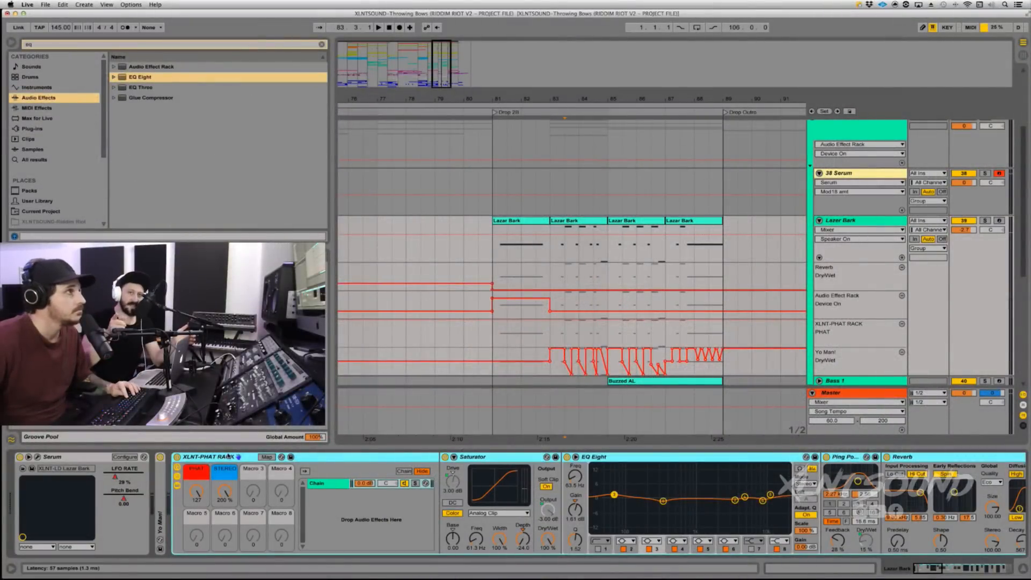
click(532, 185)
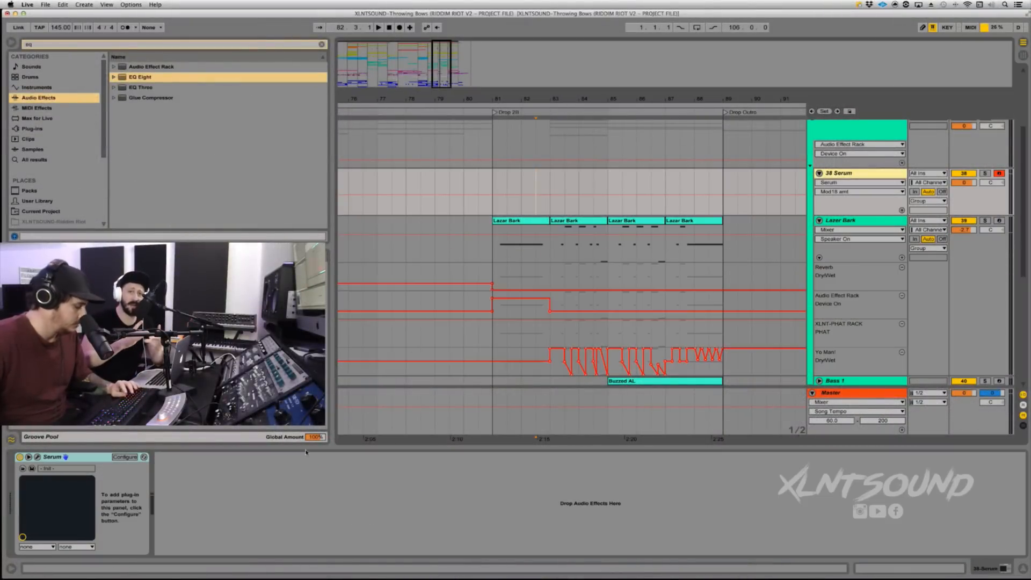
click(258, 471)
key(super+v)
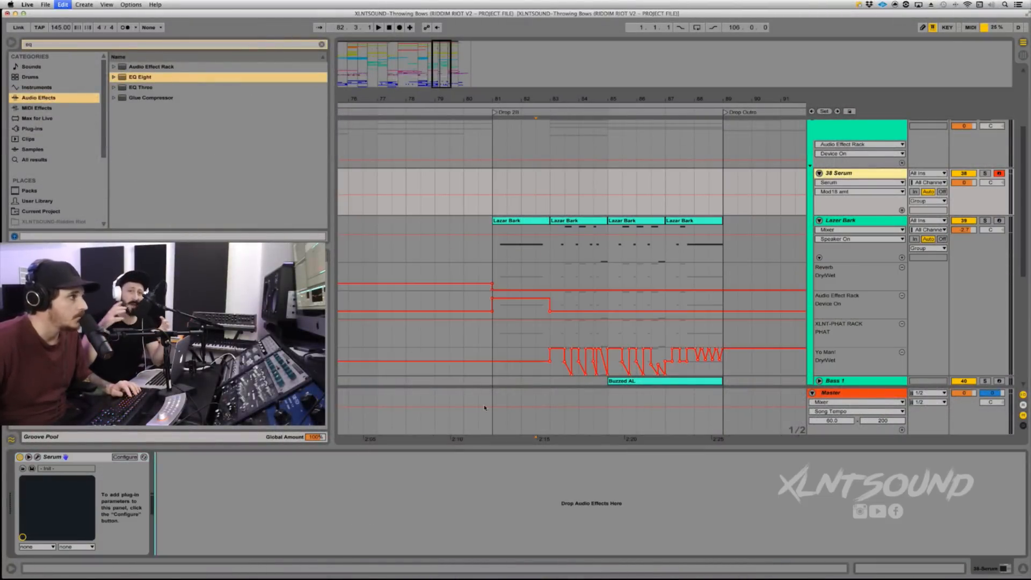
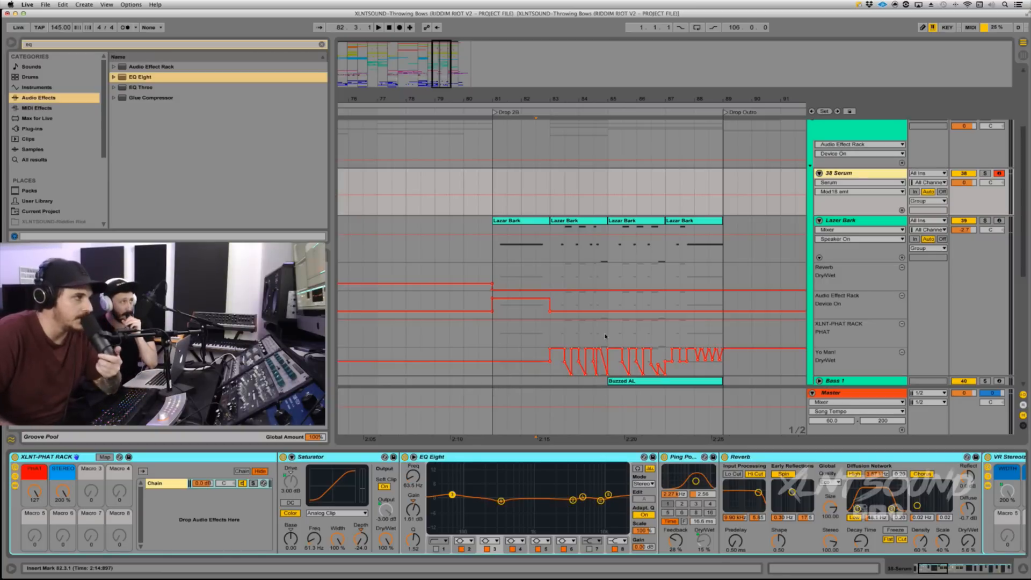
Examine the PHAT and STEREO macros of the XLNT-PHAT RACK while playing the bass sound.
scroll(266, 521, left, 3)
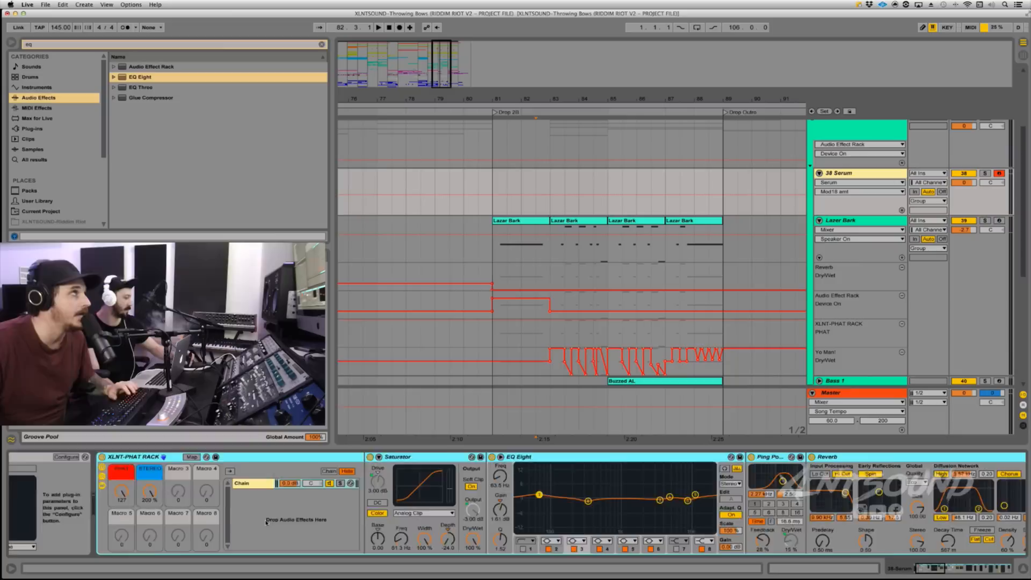
scroll(265, 520, left, 2)
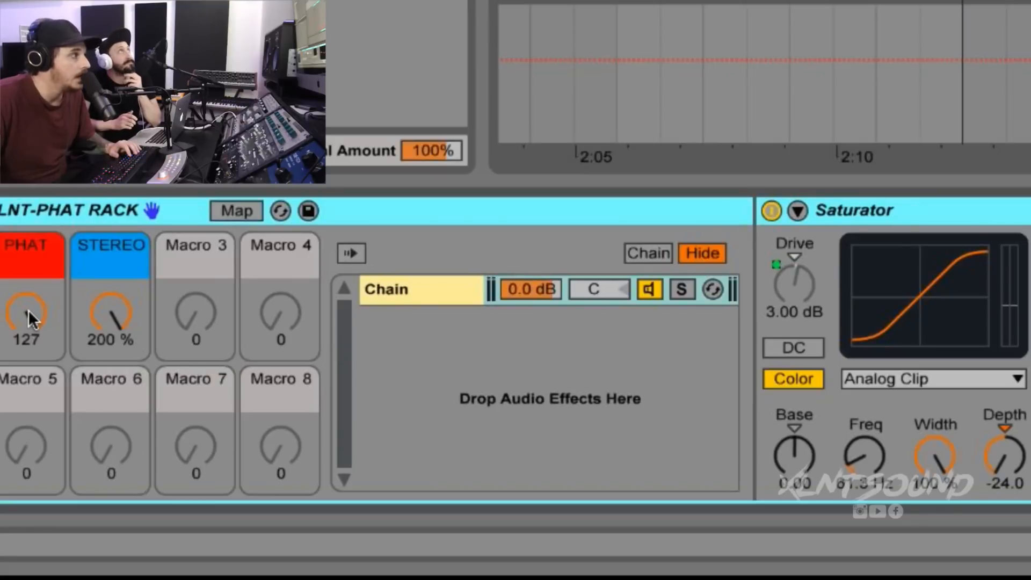
click(28, 311)
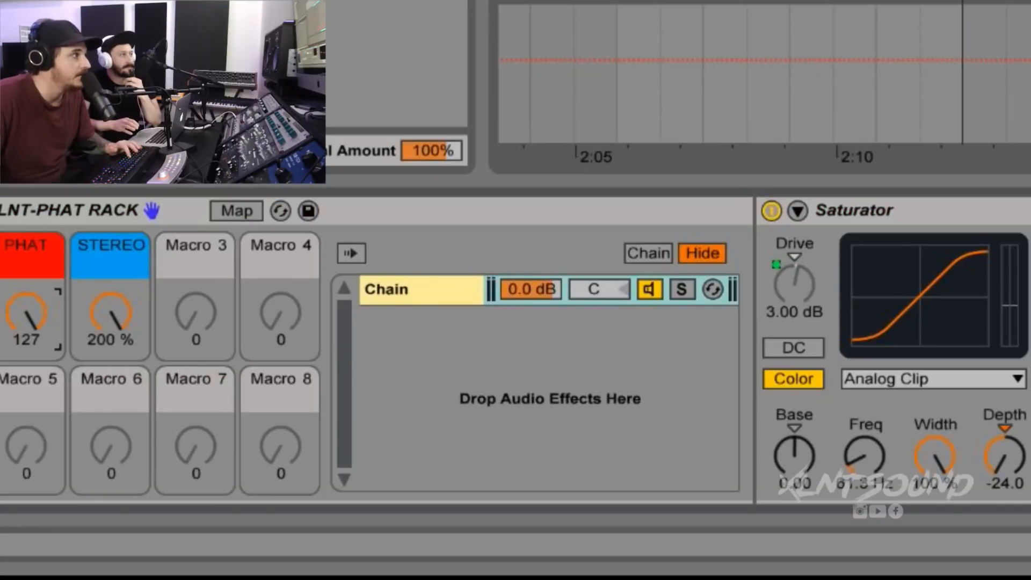
mouse_move(27, 310)
mouse_down()
mouse_move(28, 376)
mouse_move(30, 310)
mouse_up()
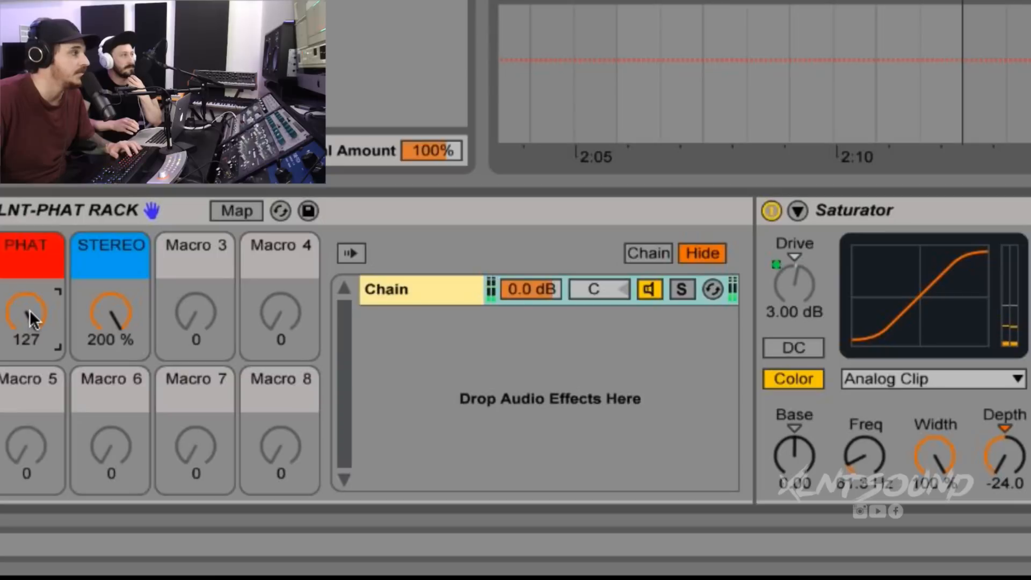
click(115, 311)
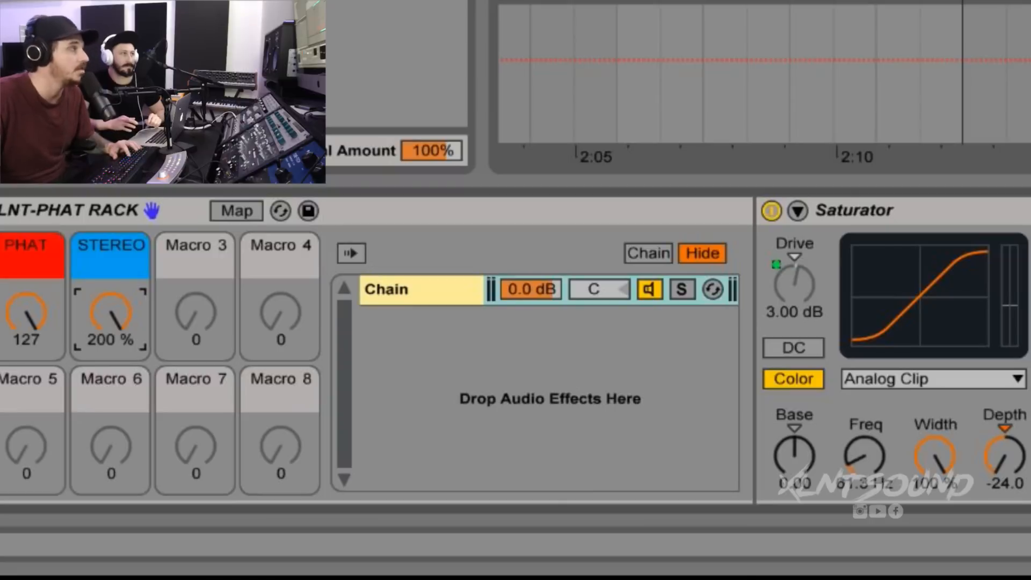
mouse_move(114, 311)
mouse_down()
mouse_move(115, 332)
mouse_move(115, 311)
mouse_up()
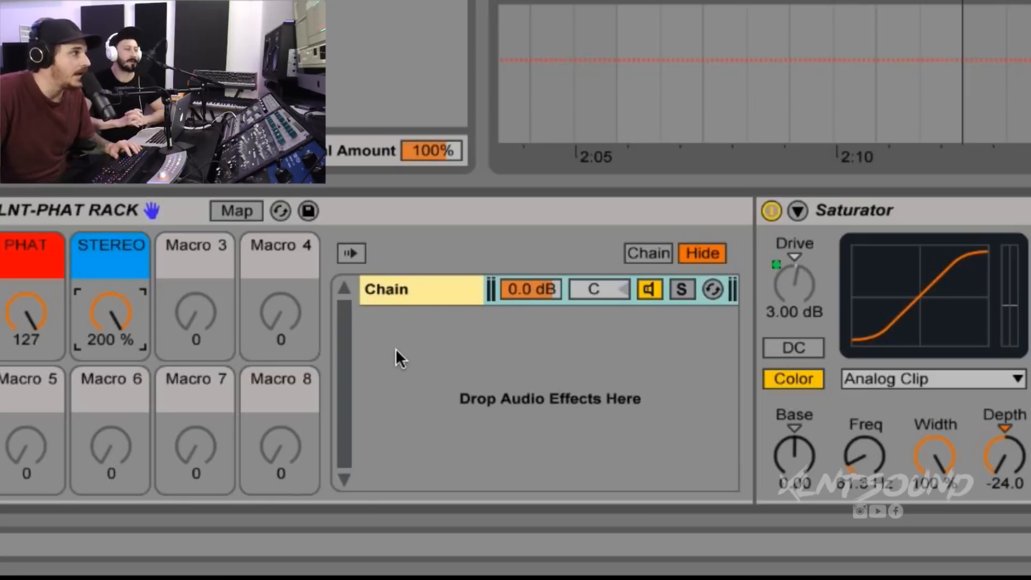
Bypass the EQ Eight, Ping Pong Delay, Reverb and VR Stereoizer that follow the Saturator.
scroll(967, 213, right, 4)
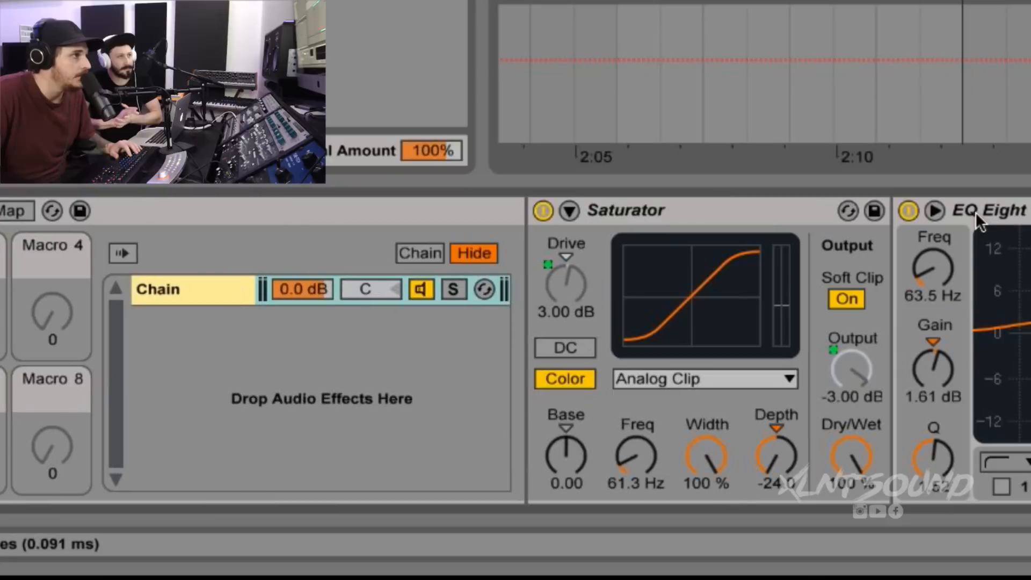
click(913, 214)
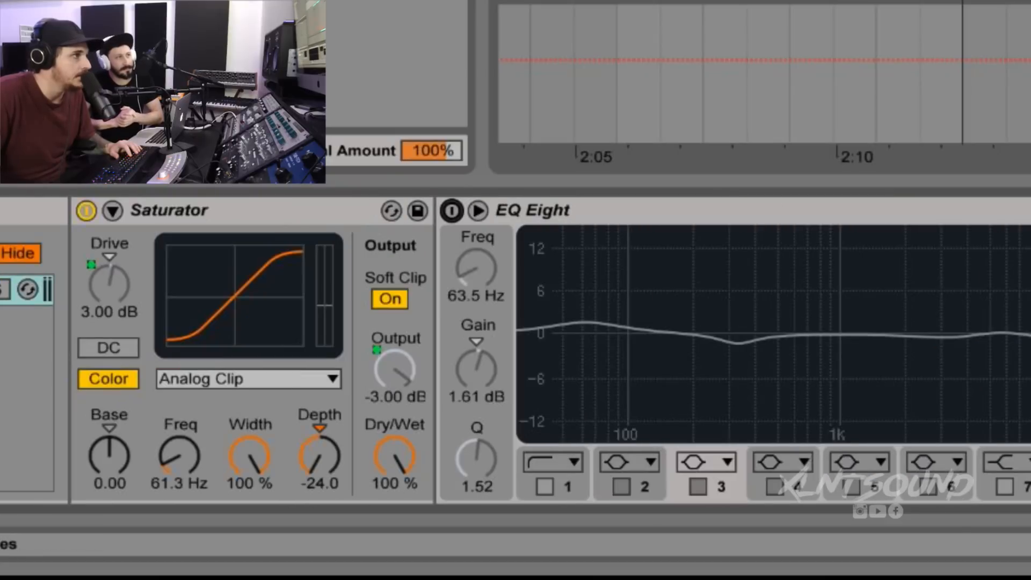
scroll(516, 349, right, 5)
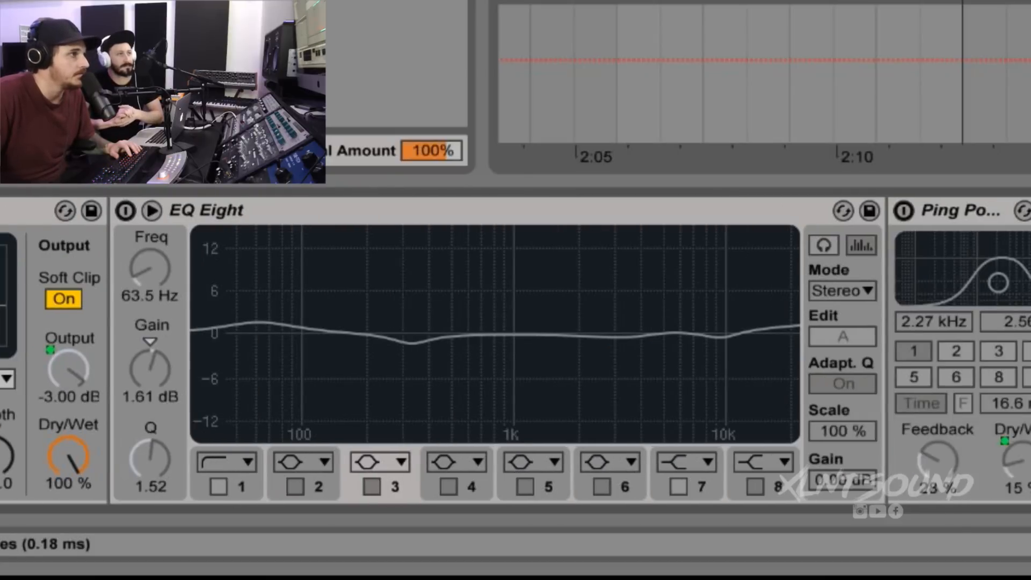
scroll(516, 349, right, 3)
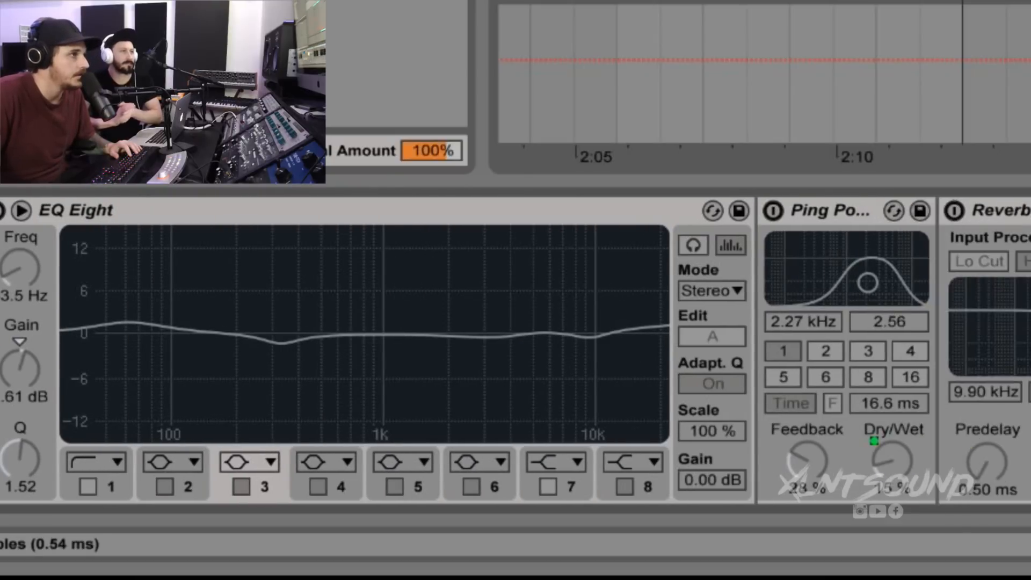
scroll(516, 349, right, 6)
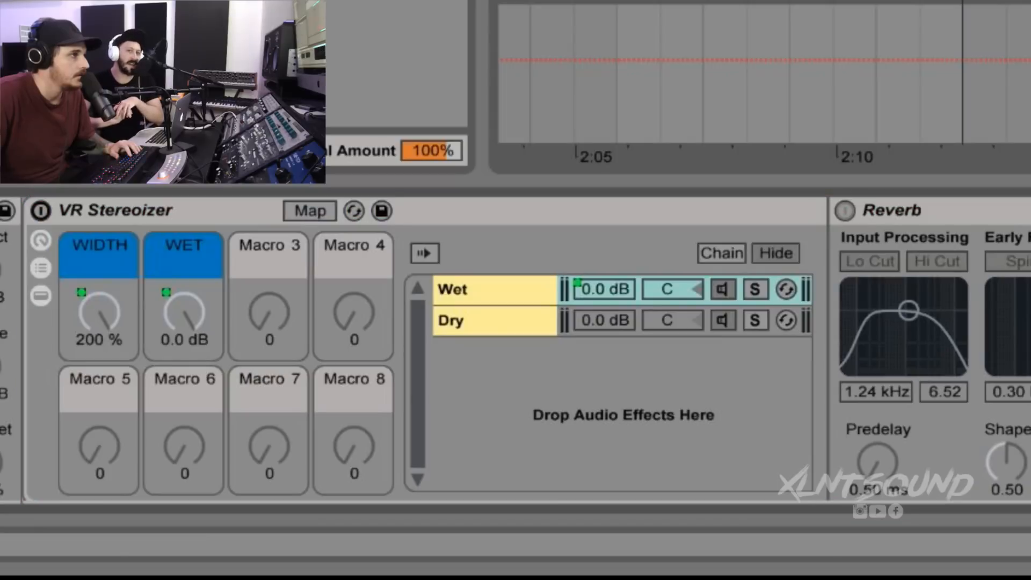
Bypass the Flanger, Phaser, Overdrive, Reduce Ambience and Glue Compressor devices further along the chain.
scroll(507, 251, right, 10)
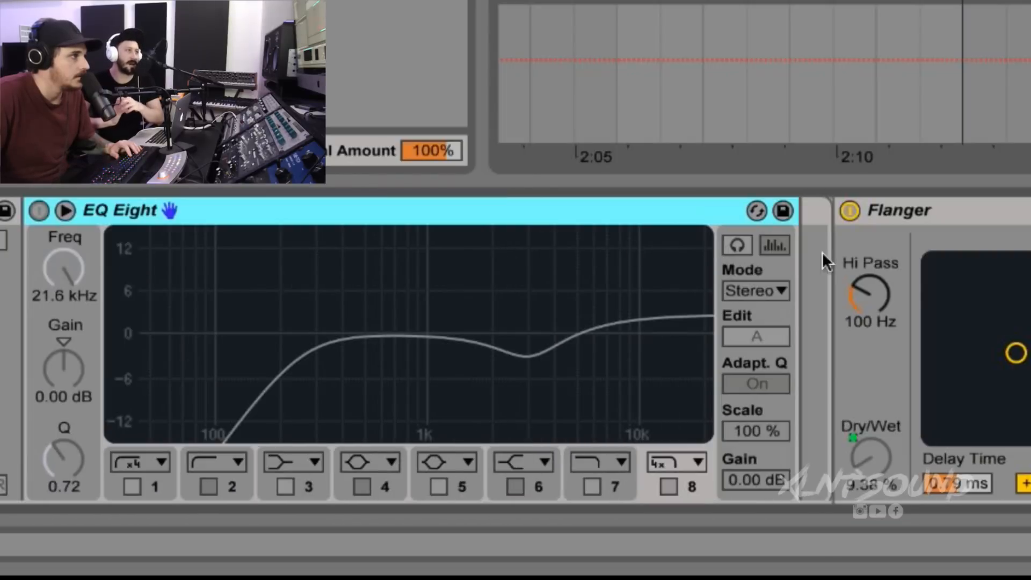
click(850, 211)
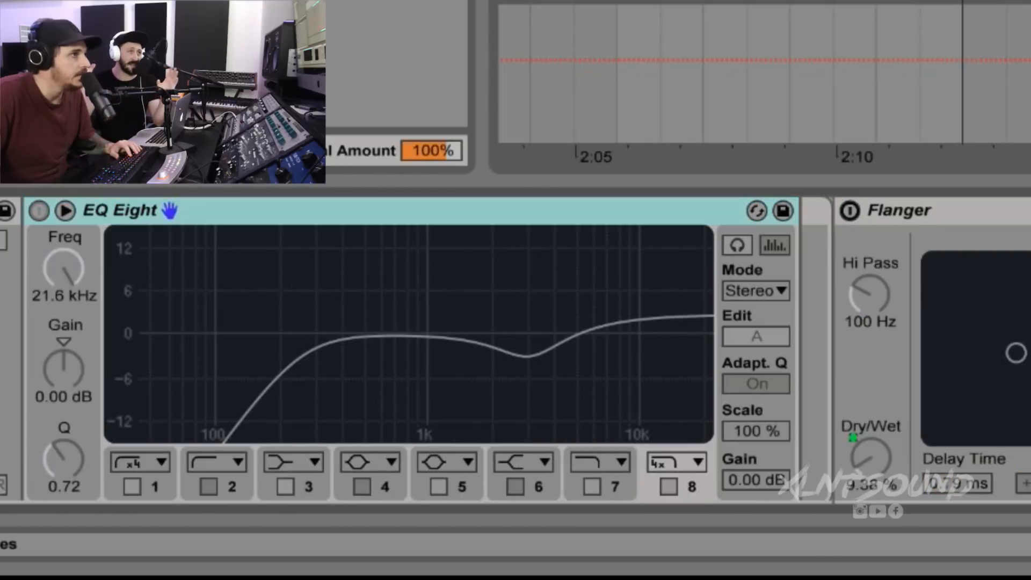
scroll(515, 349, right, 5)
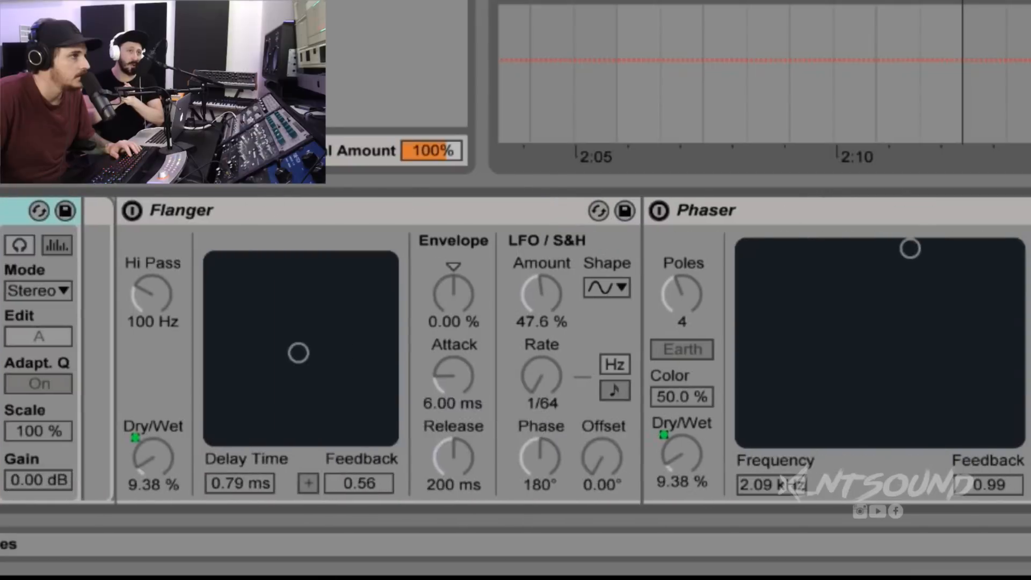
scroll(516, 349, right, 5)
scroll(516, 349, right, 5)
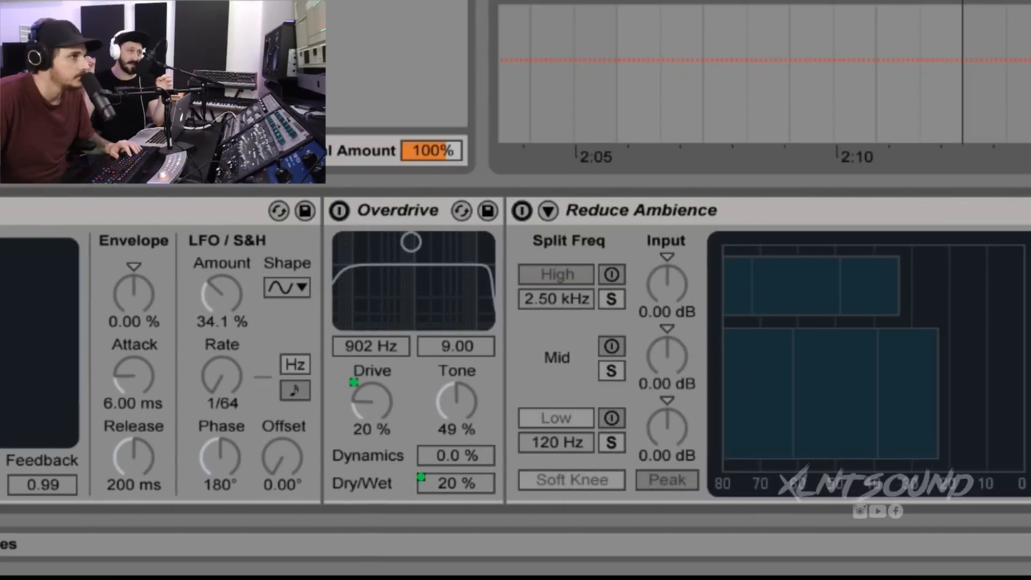
scroll(516, 349, right, 5)
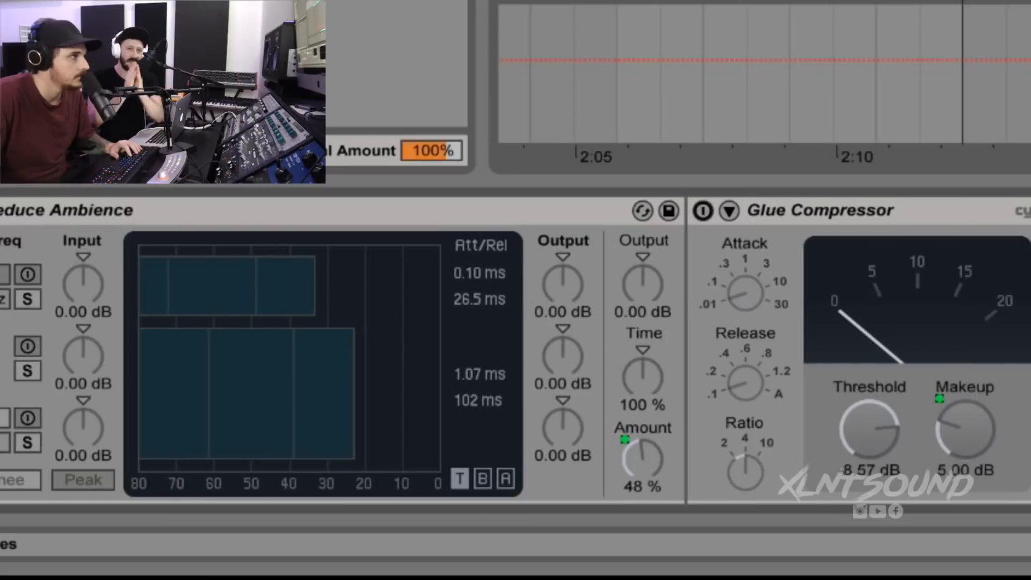
Return to the start of the effects chain and examine the Saturator's drive, curve and output settings.
scroll(515, 349, left, 15)
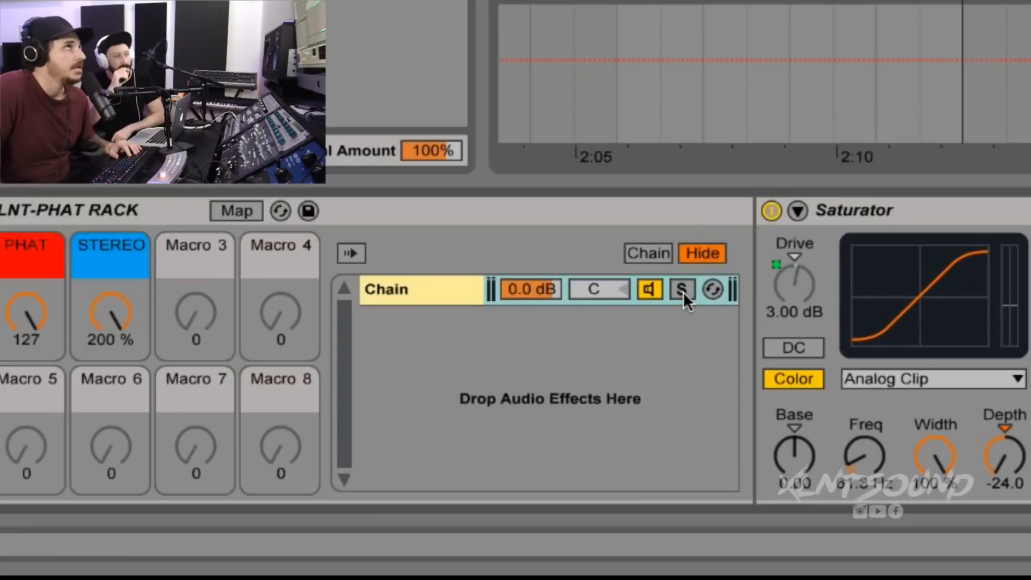
scroll(683, 291, right, 3)
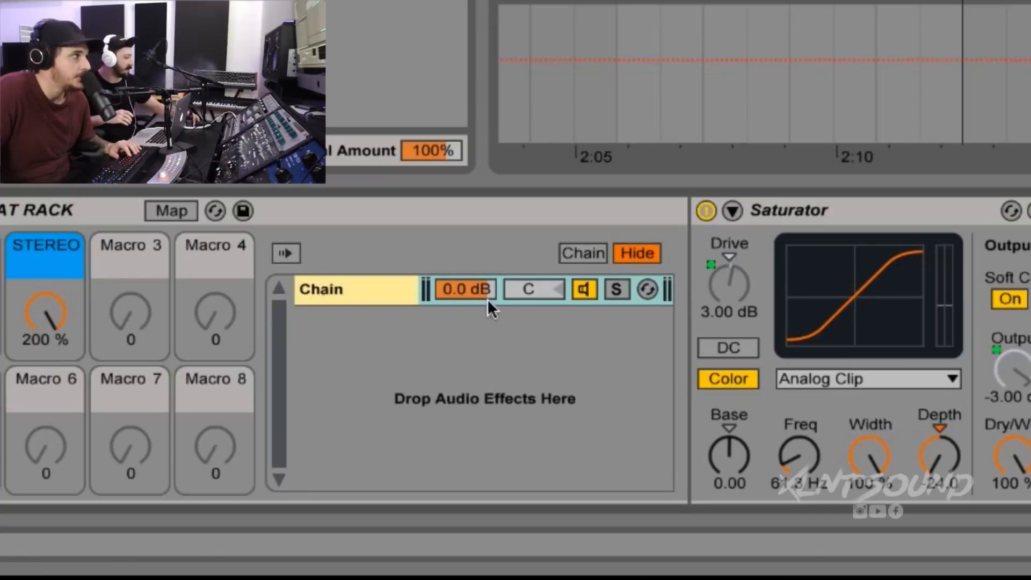
key(space)
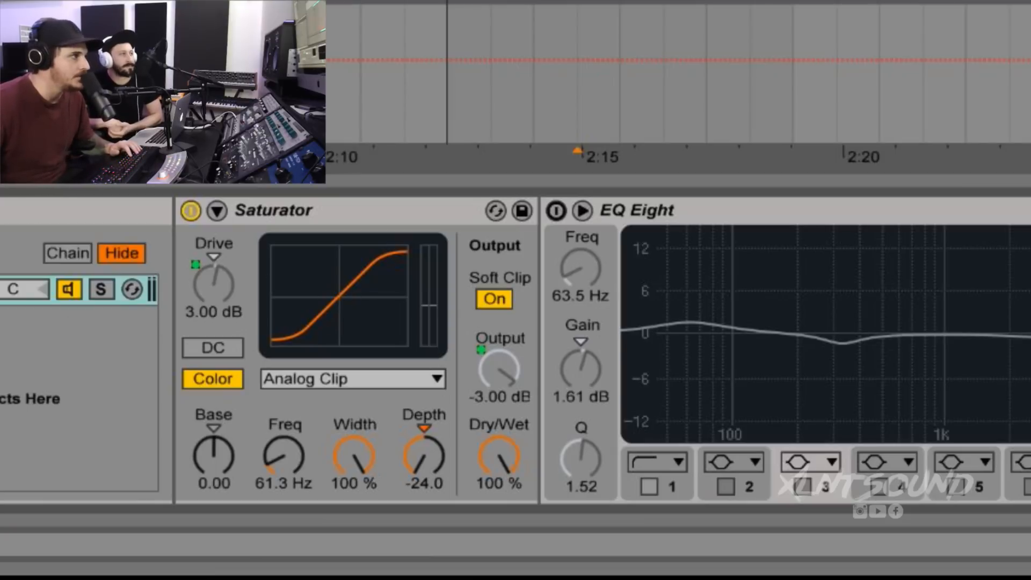
mouse_move(1, 301)
mouse_down()
mouse_move(2, 354)
mouse_move(1, 301)
mouse_up()
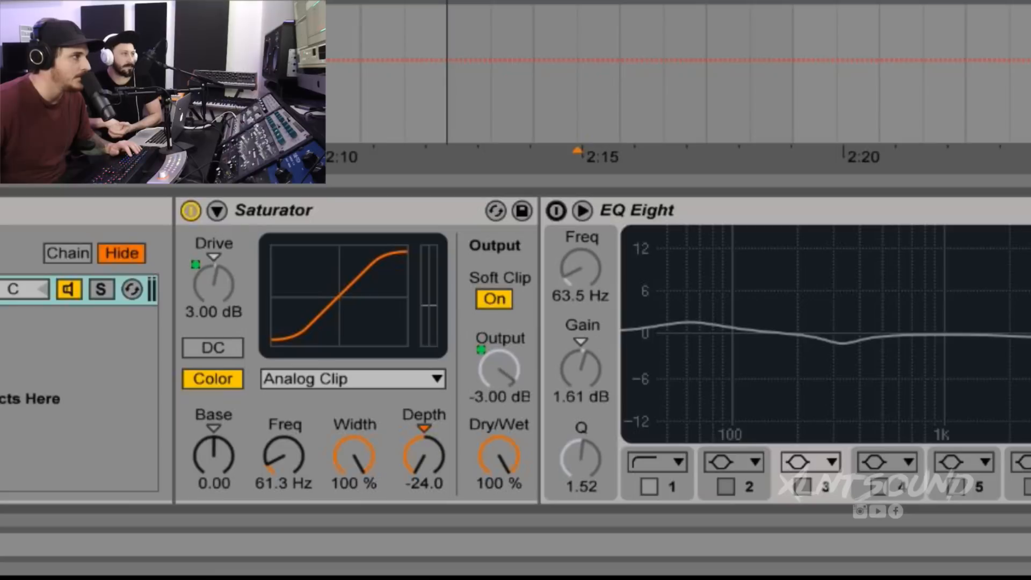
click(197, 257)
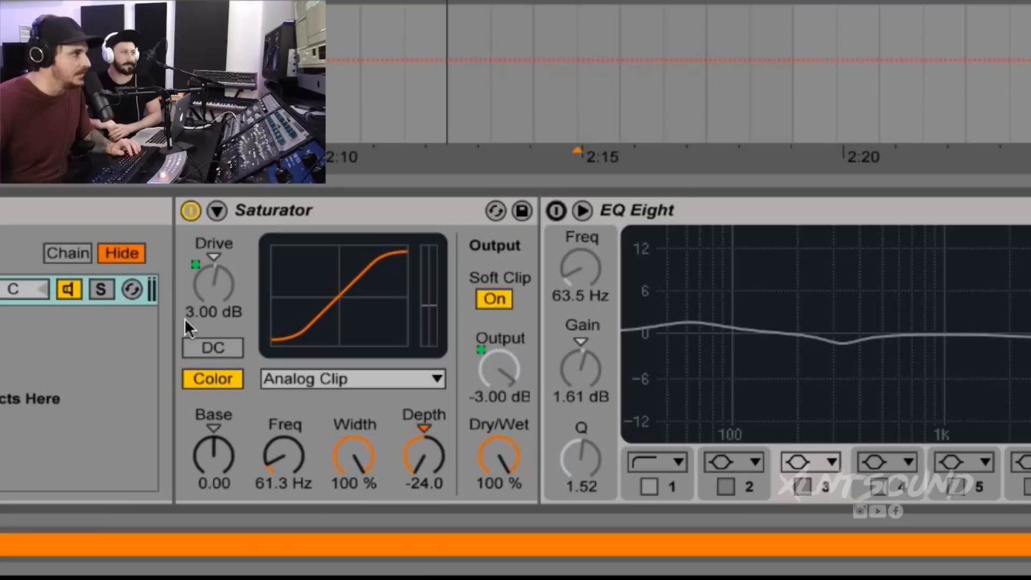
click(465, 536)
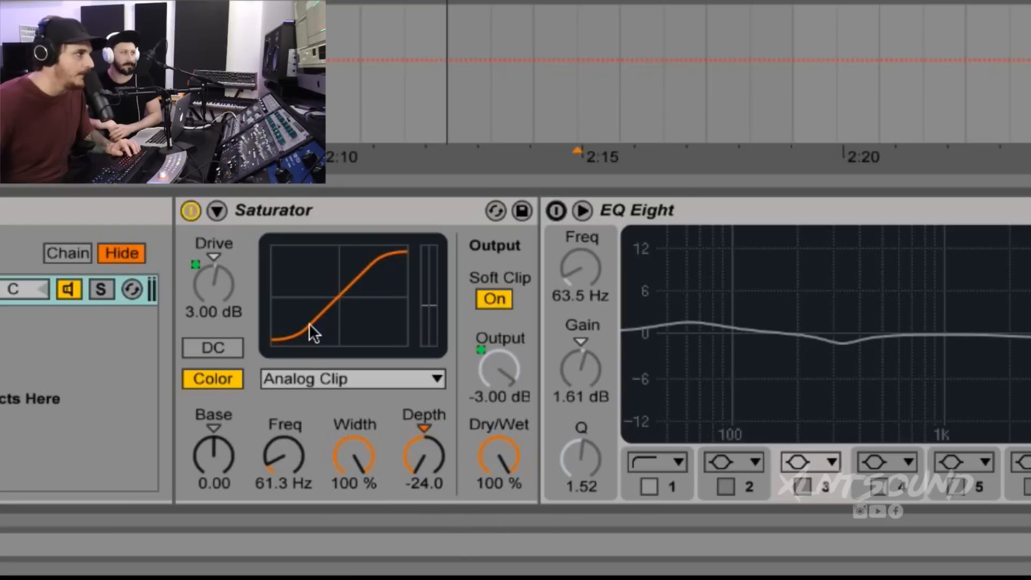
Enable the EQ Eight after the Saturator and inspect its bands 5, 2 and 6.
click(556, 209)
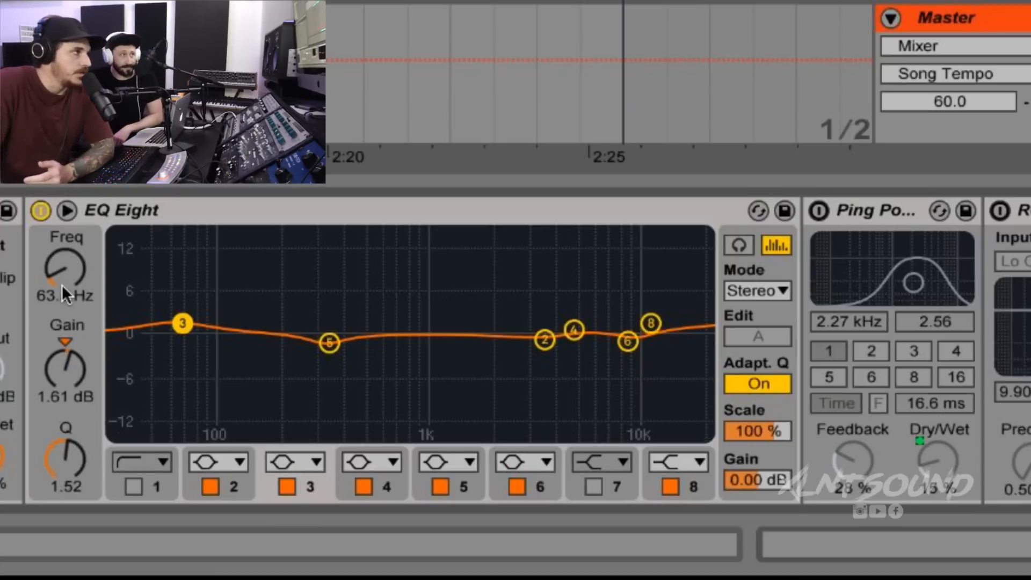
click(329, 342)
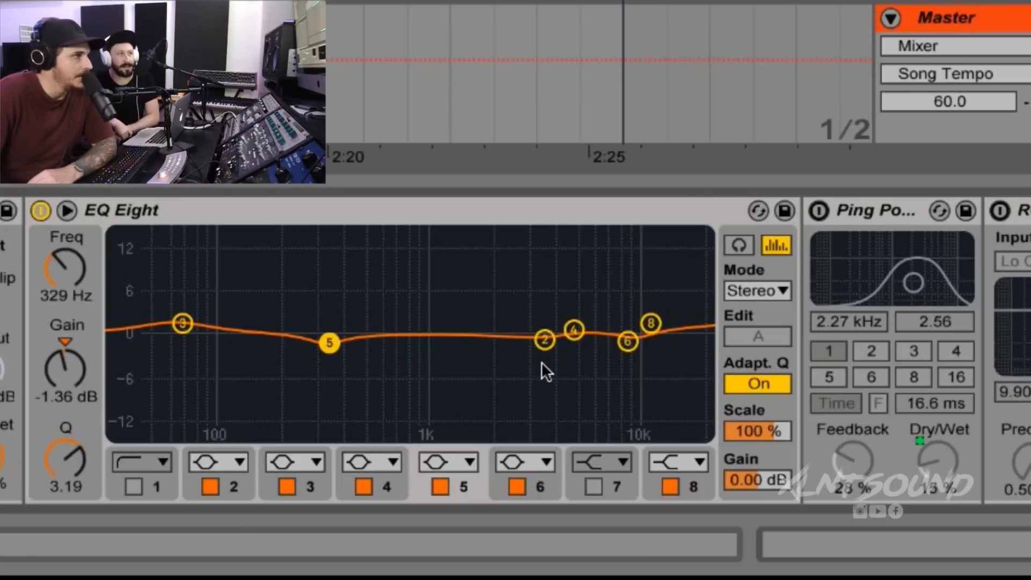
click(543, 340)
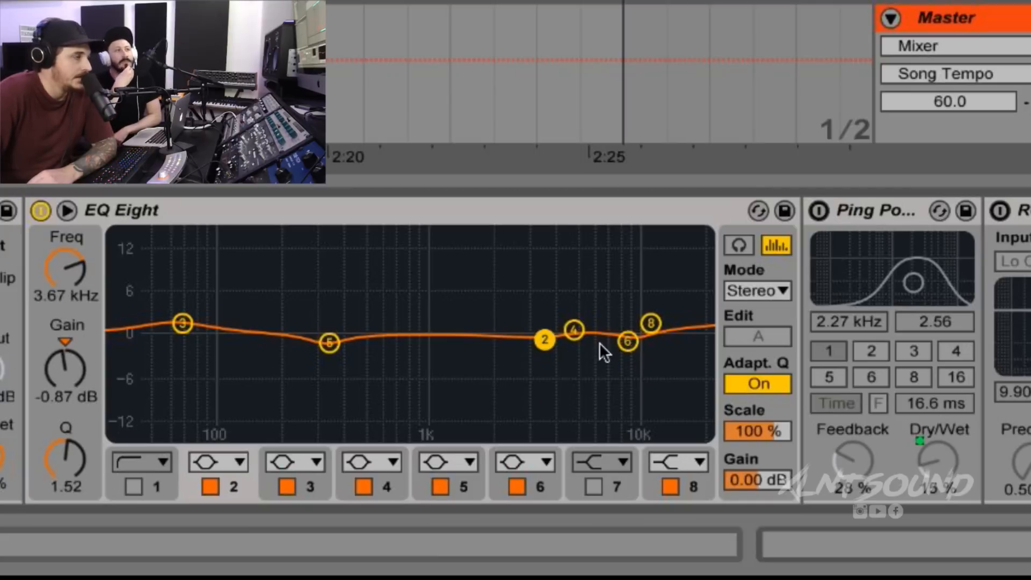
click(627, 342)
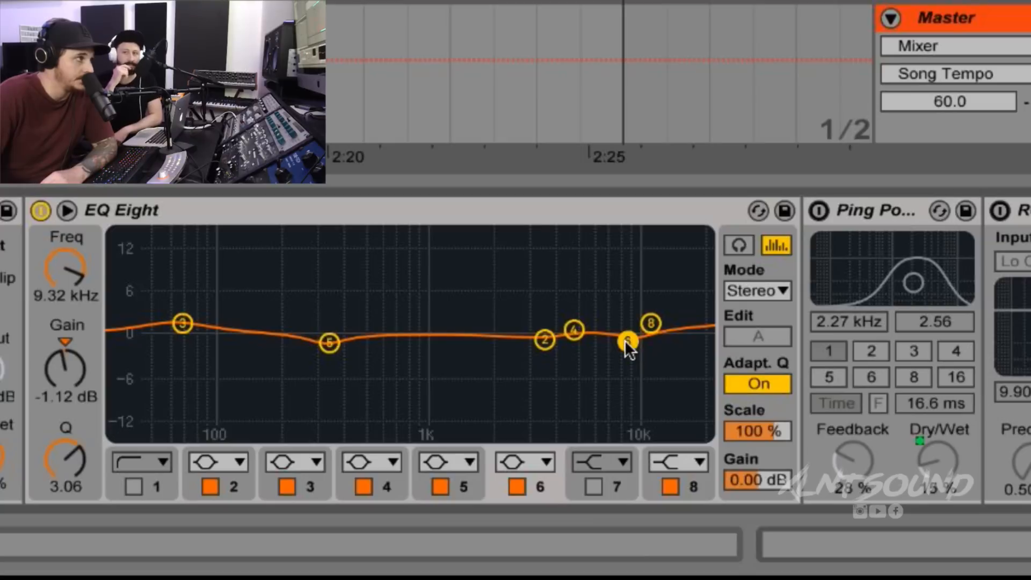
click(545, 339)
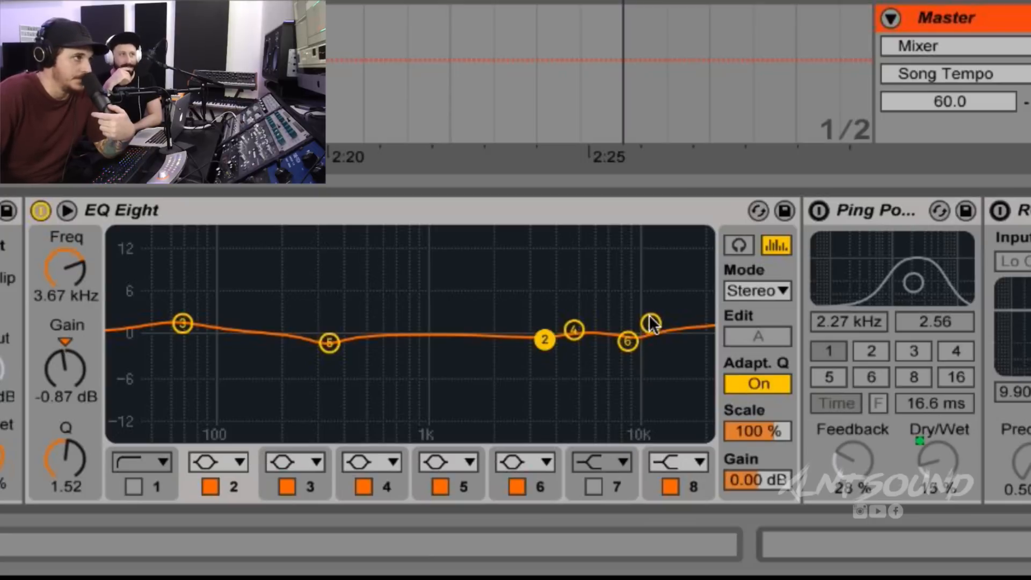
Enable the Ping Pong Delay, comparing the sound with it bypassed and active.
scroll(653, 272, right, 3)
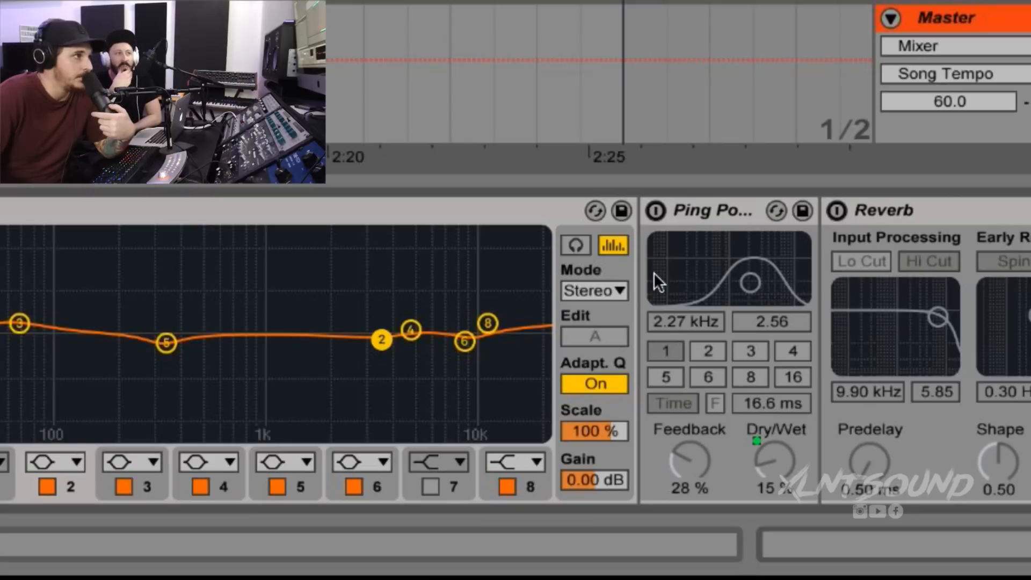
click(656, 210)
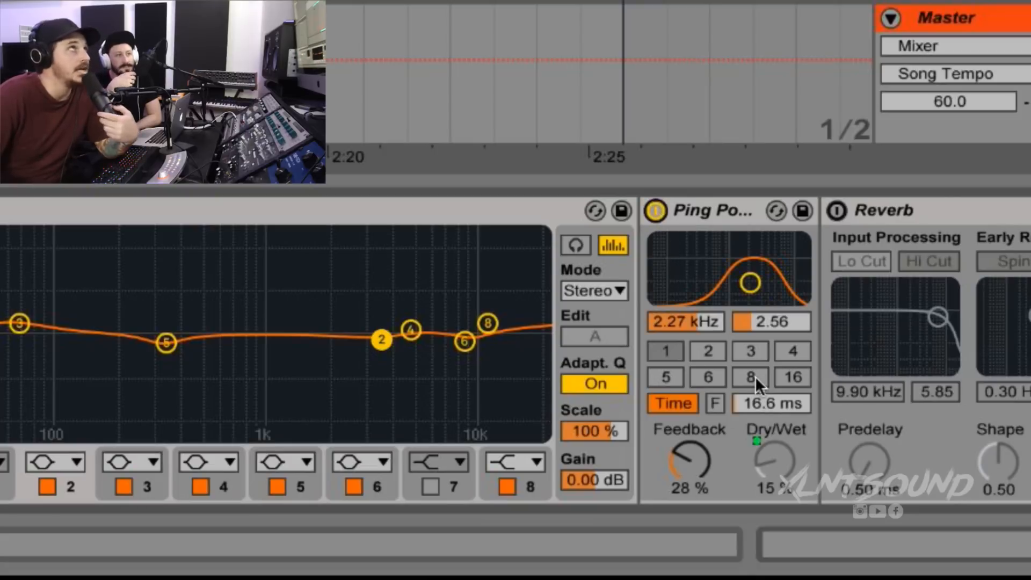
scroll(755, 376, right, 4)
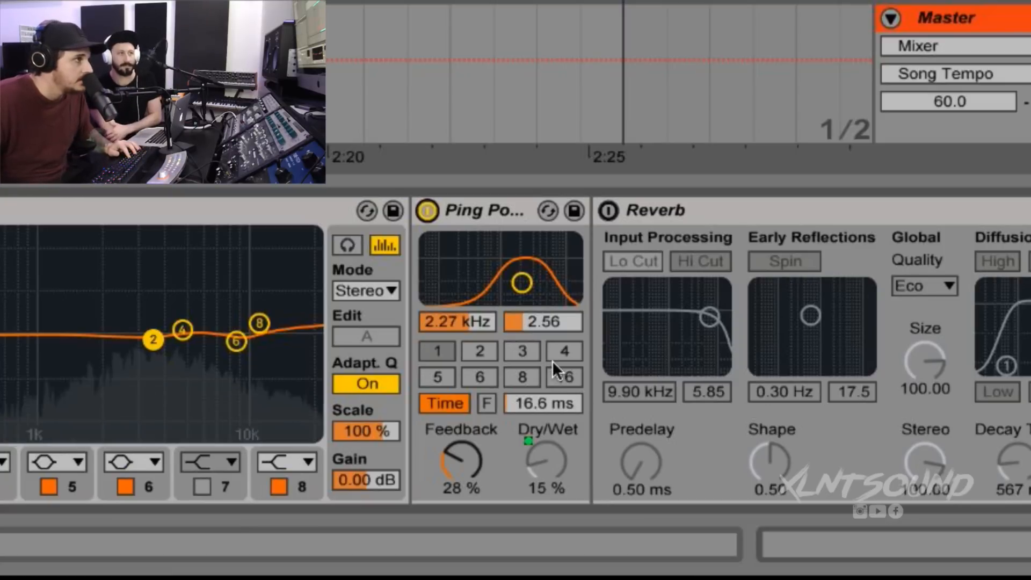
click(428, 211)
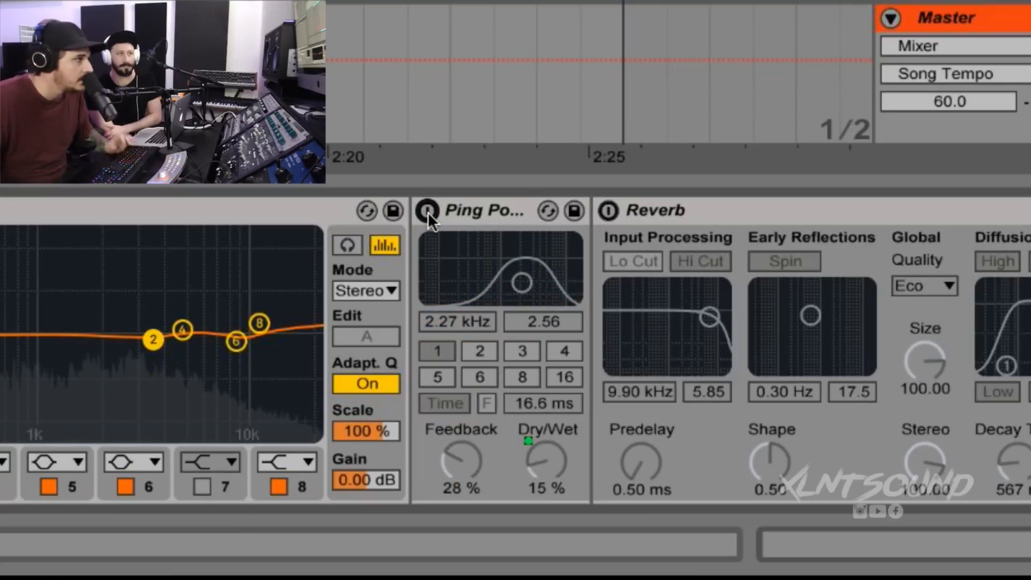
click(427, 212)
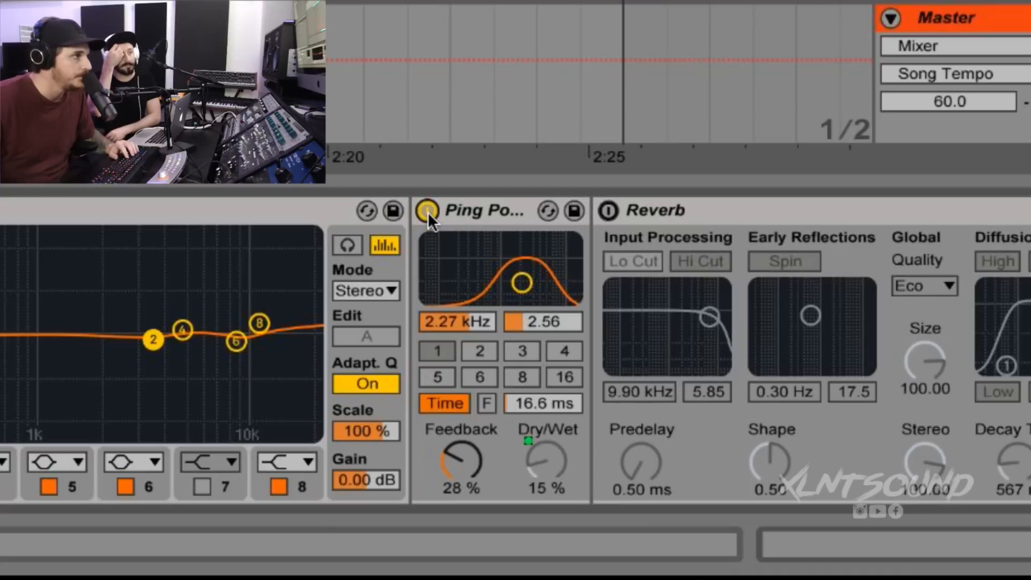
Enable the Reverb after the Ping Pong Delay and review its input, reflection and diffusion settings.
click(608, 210)
scroll(773, 244, right, 2)
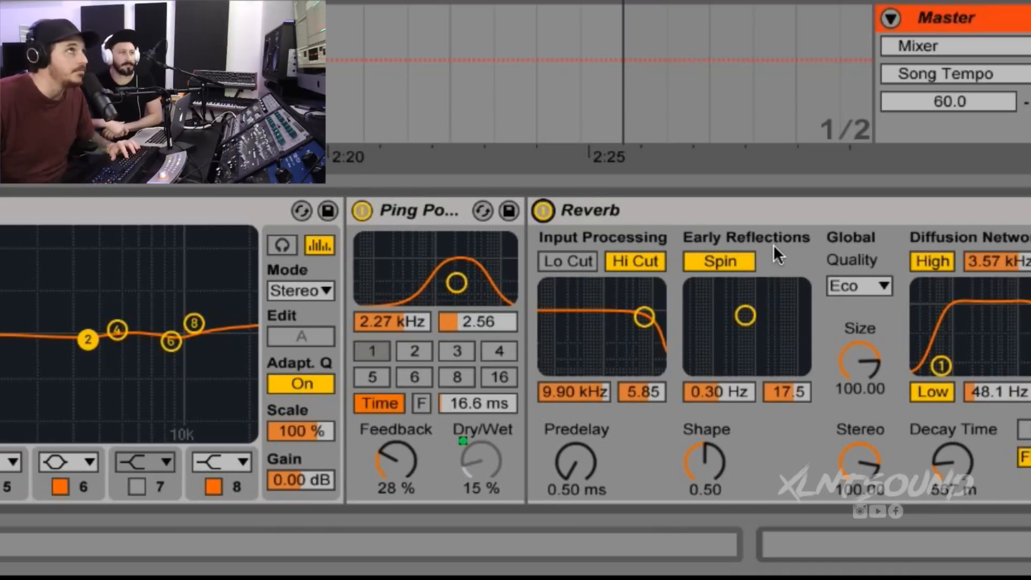
scroll(774, 244, right, 8)
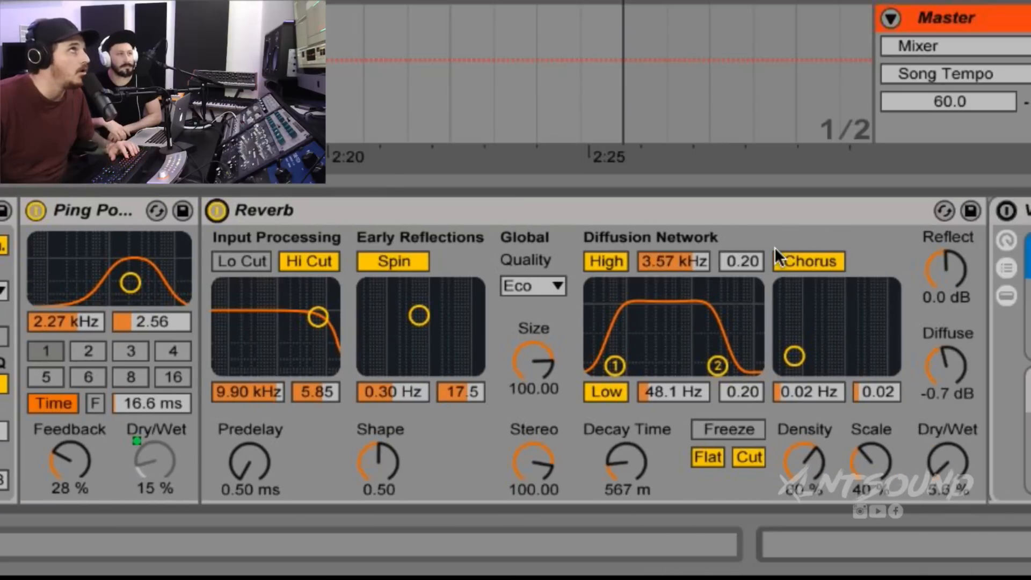
scroll(774, 247, right, 1)
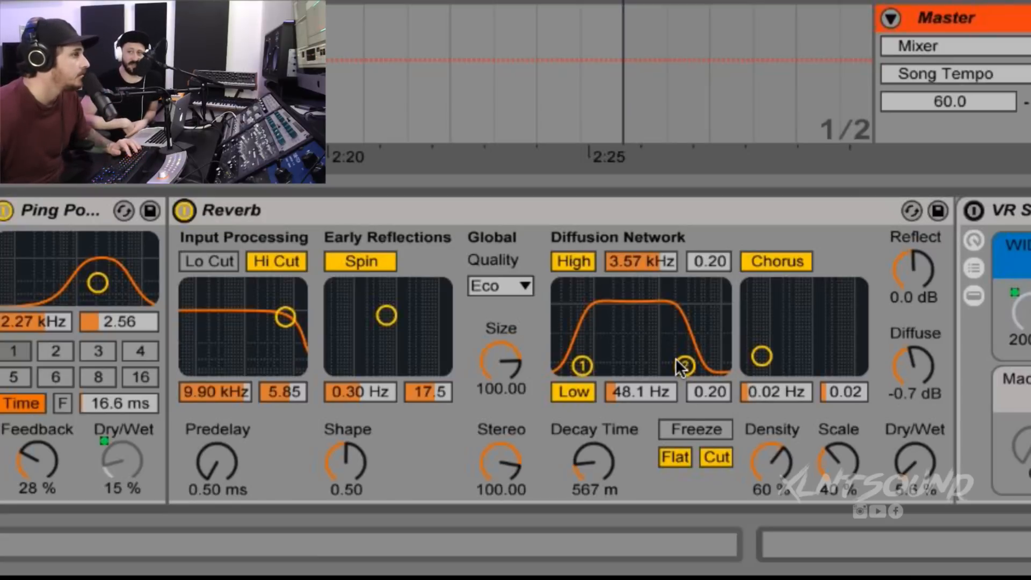
Compare the sound with the Reverb after the Ping Pong Delay bypassed and active.
click(186, 215)
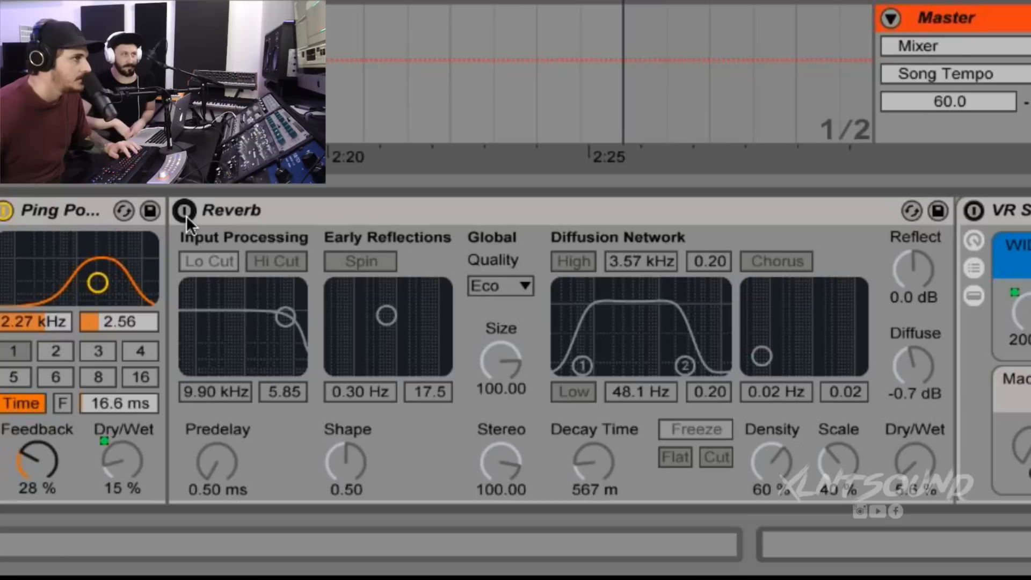
click(185, 215)
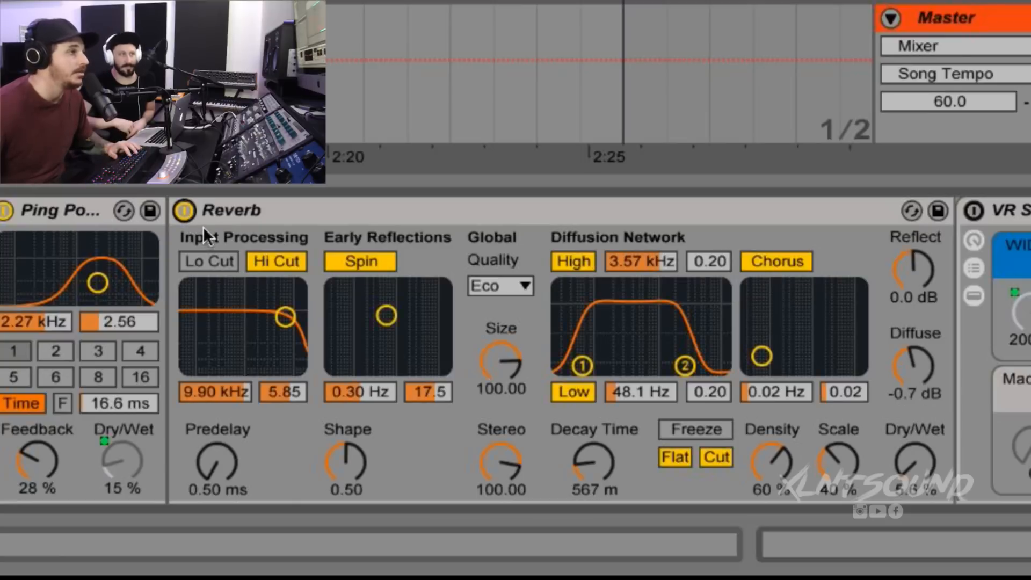
Enable the VR Stereoizer rack that follows the Reverb.
scroll(204, 224, right, 5)
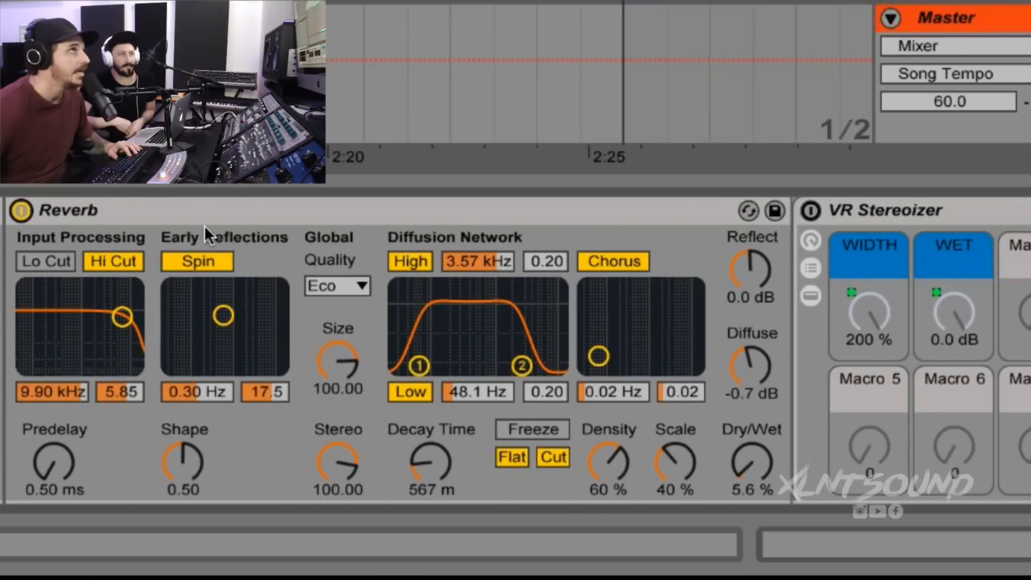
scroll(204, 224, right, 15)
scroll(204, 225, right, 13)
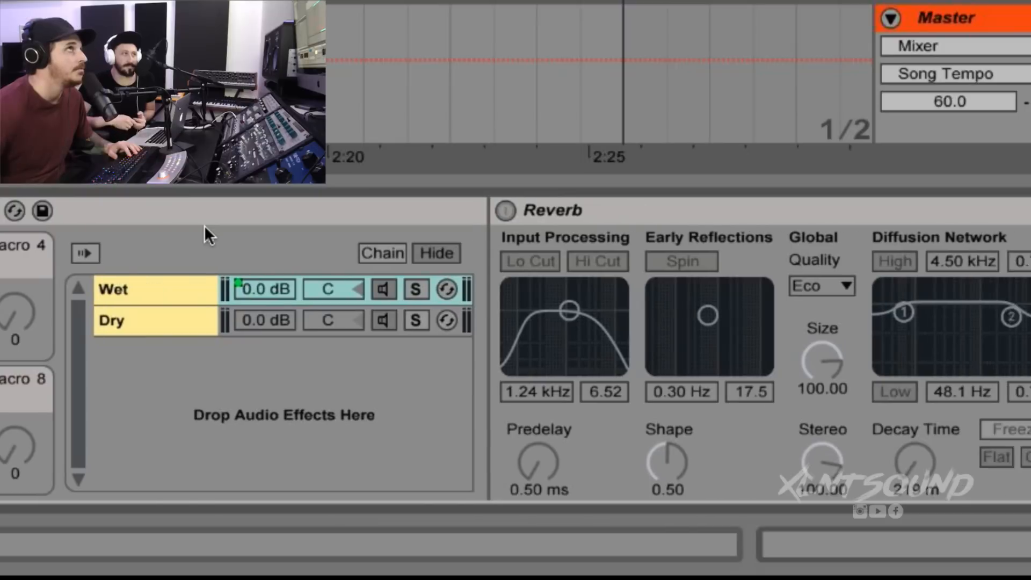
scroll(204, 224, left, 3)
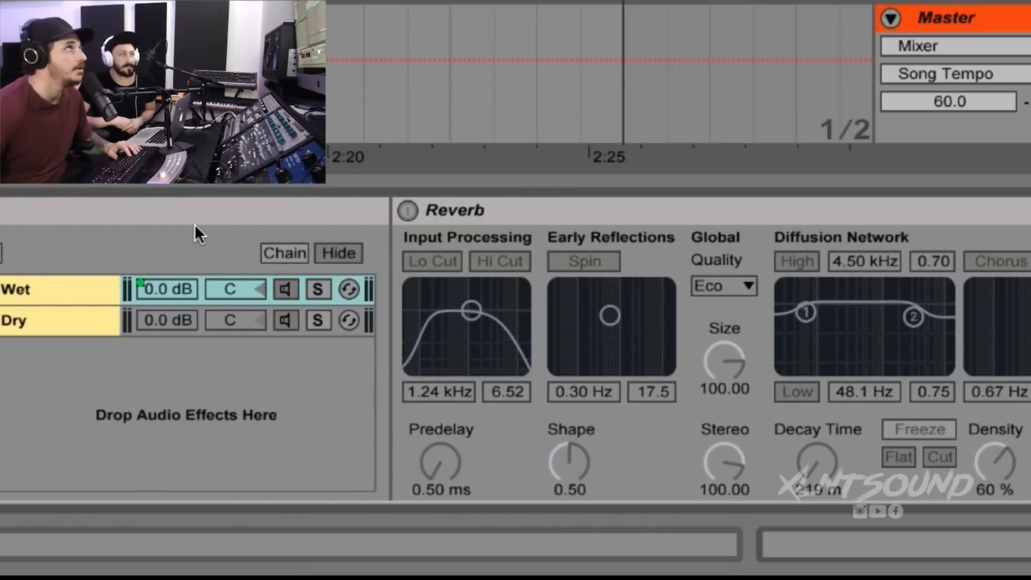
scroll(195, 224, left, 3)
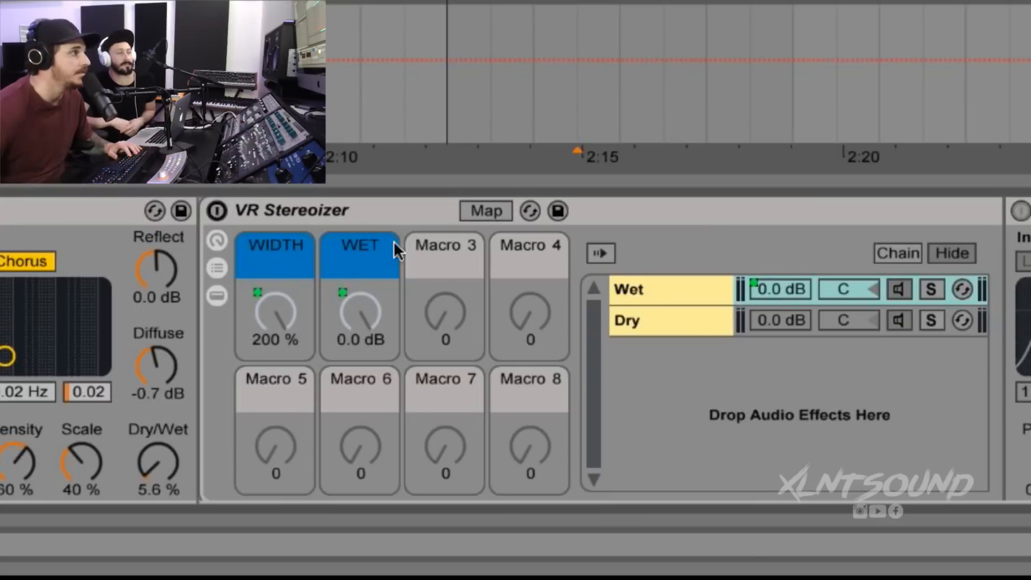
click(213, 213)
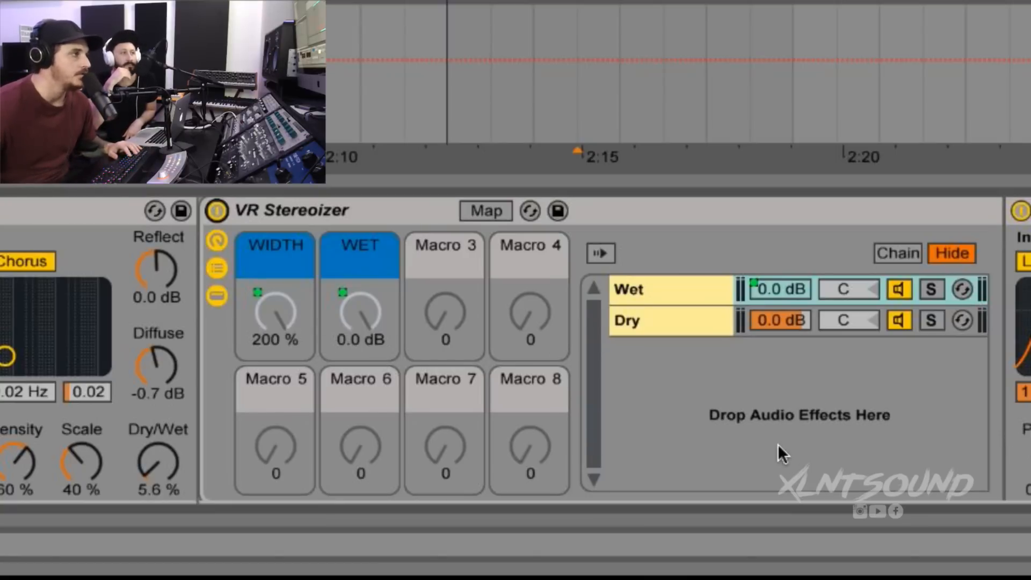
Compare the devices inside the Dry and Wet chains of the VR Stereoizer rack, finishing on the Wet chain.
click(681, 324)
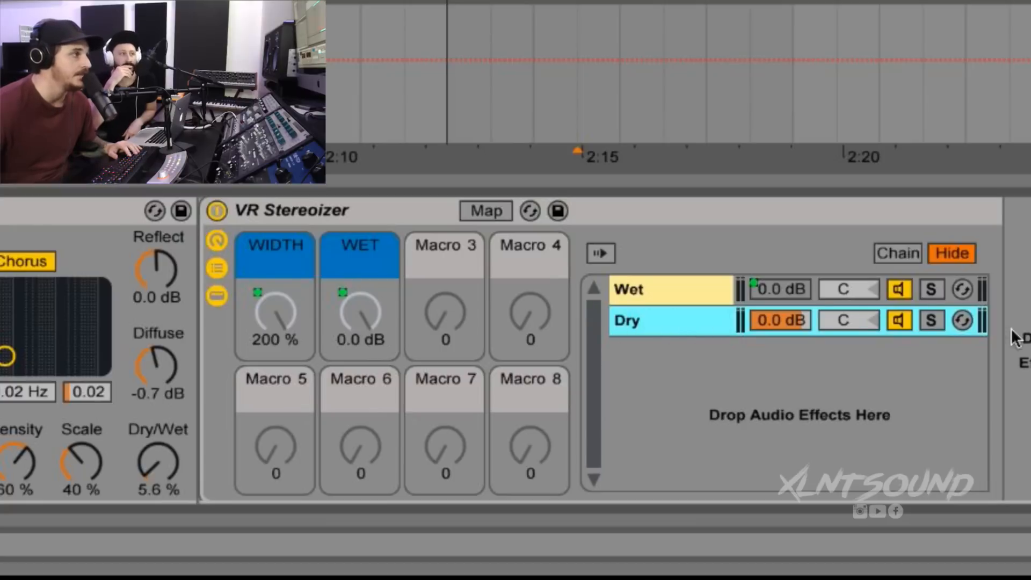
click(658, 294)
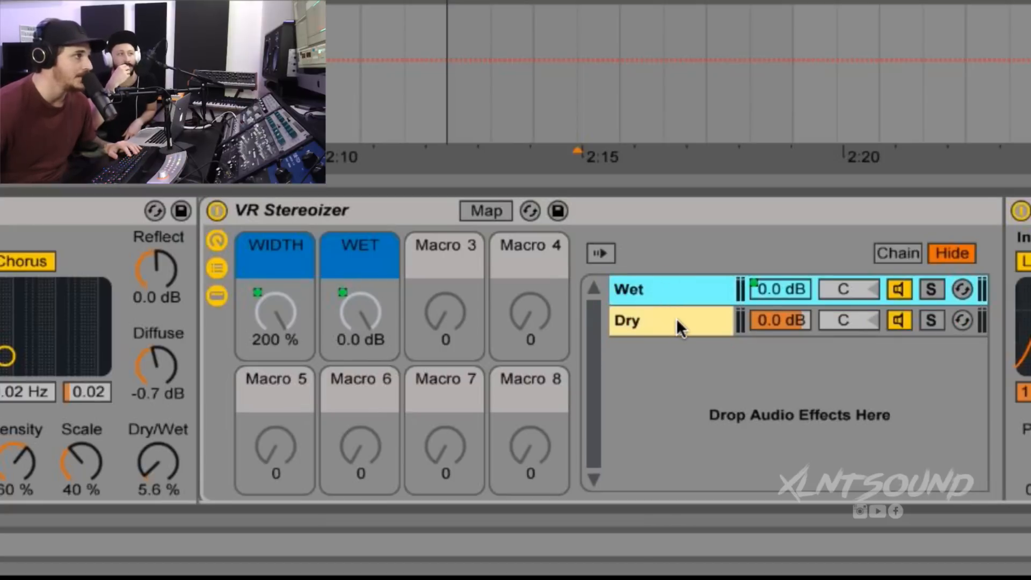
click(676, 318)
click(675, 295)
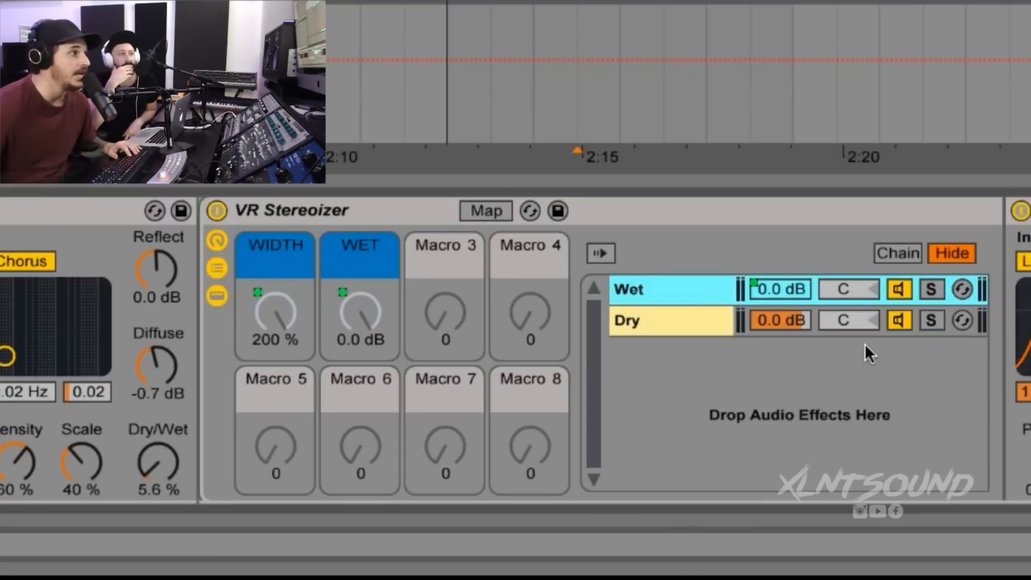
Review the Reverb settings inside the VR Stereoizer's Wet chain and solo that chain.
scroll(864, 344, right, 5)
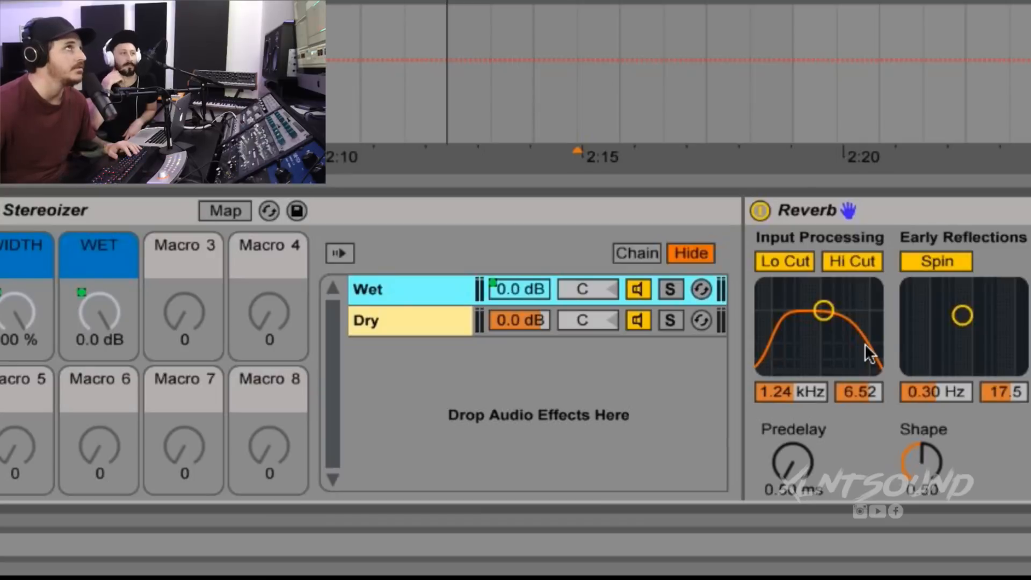
scroll(865, 343, right, 3)
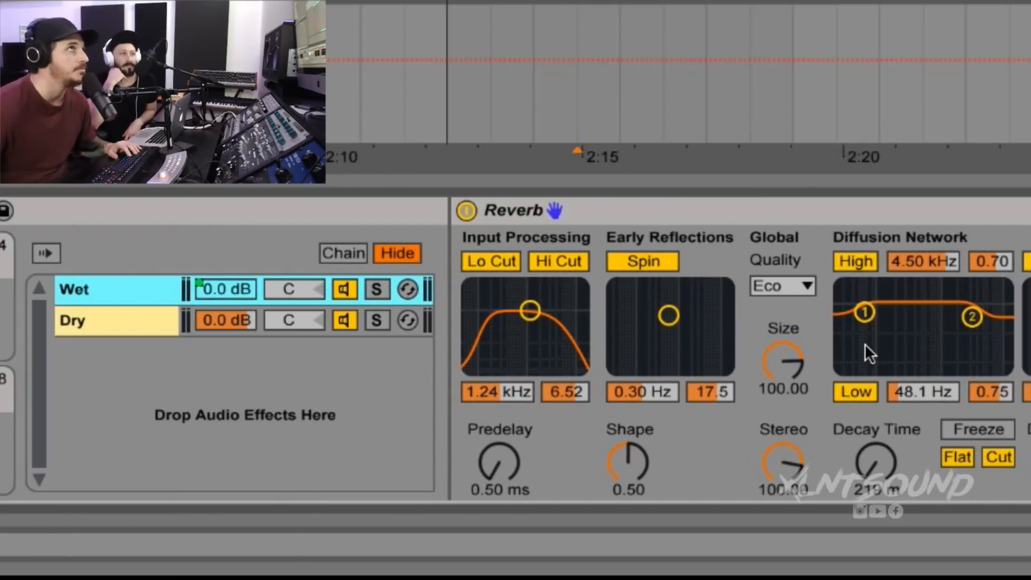
scroll(864, 343, right, 1)
scroll(864, 344, right, 2)
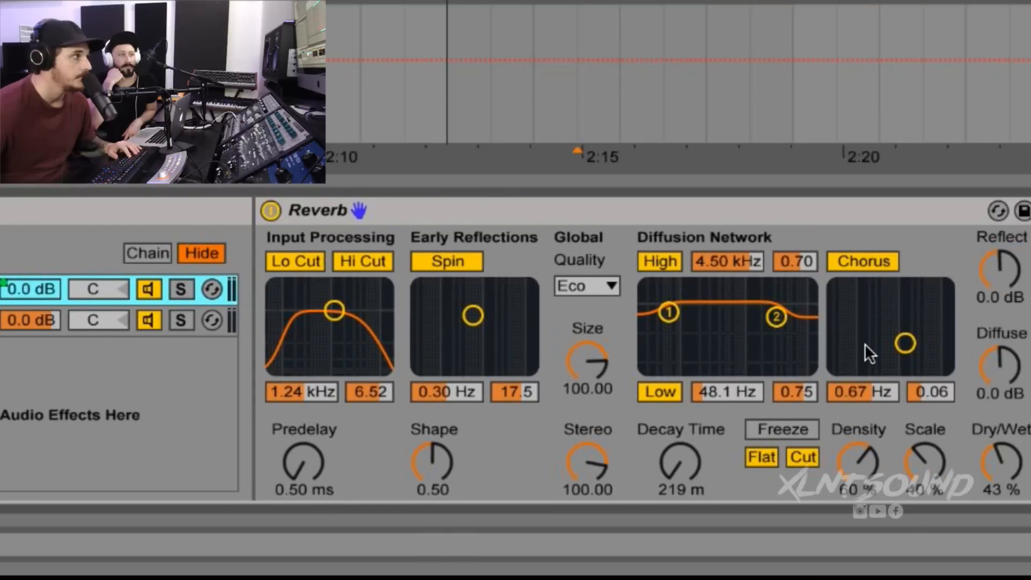
click(173, 288)
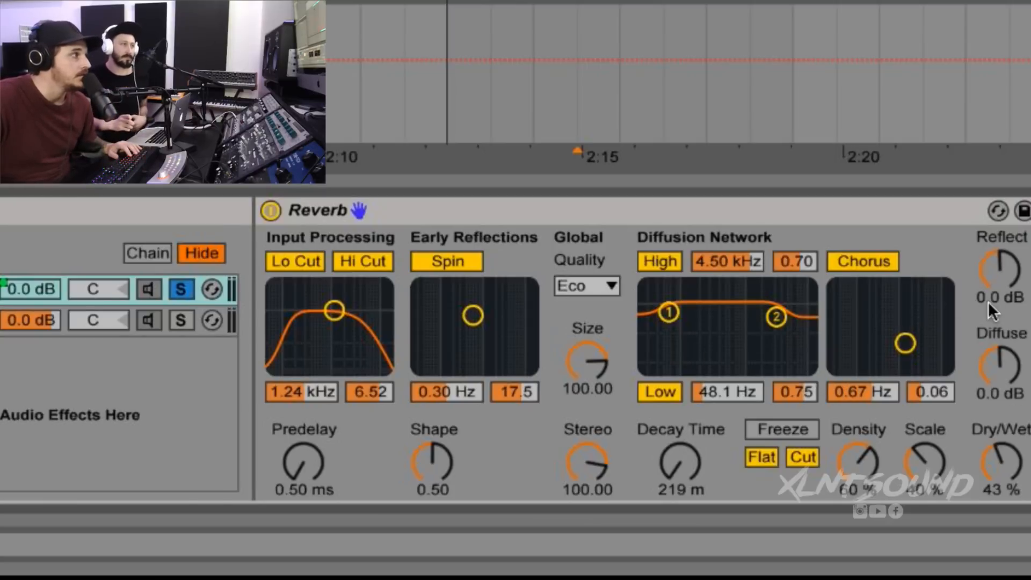
Enable the EQ Eight after the Utility in the Wet chain and examine its bands 2, 4 and 6.
scroll(988, 302, right, 5)
scroll(988, 301, right, 2)
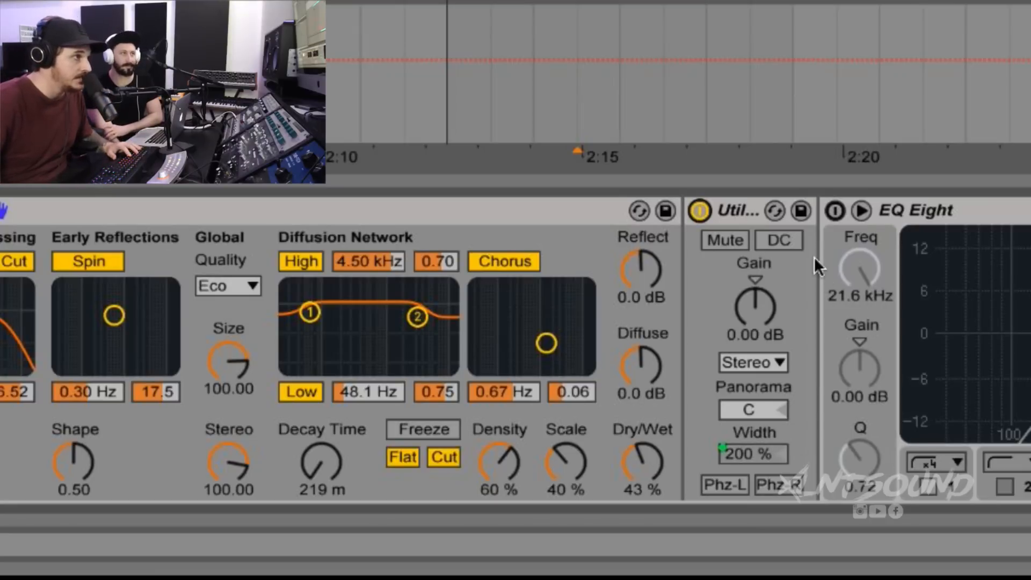
click(833, 213)
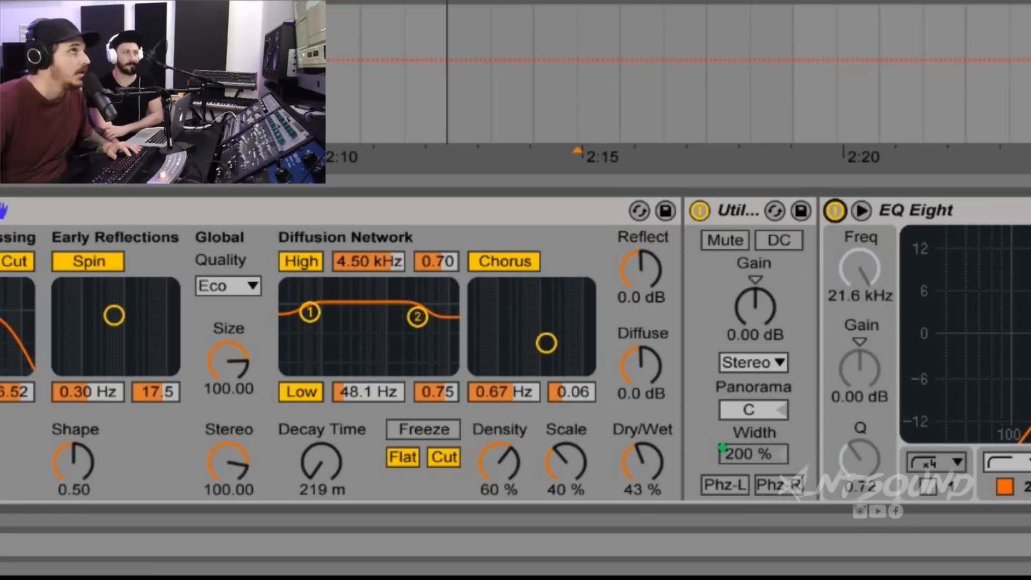
scroll(516, 349, right, 7)
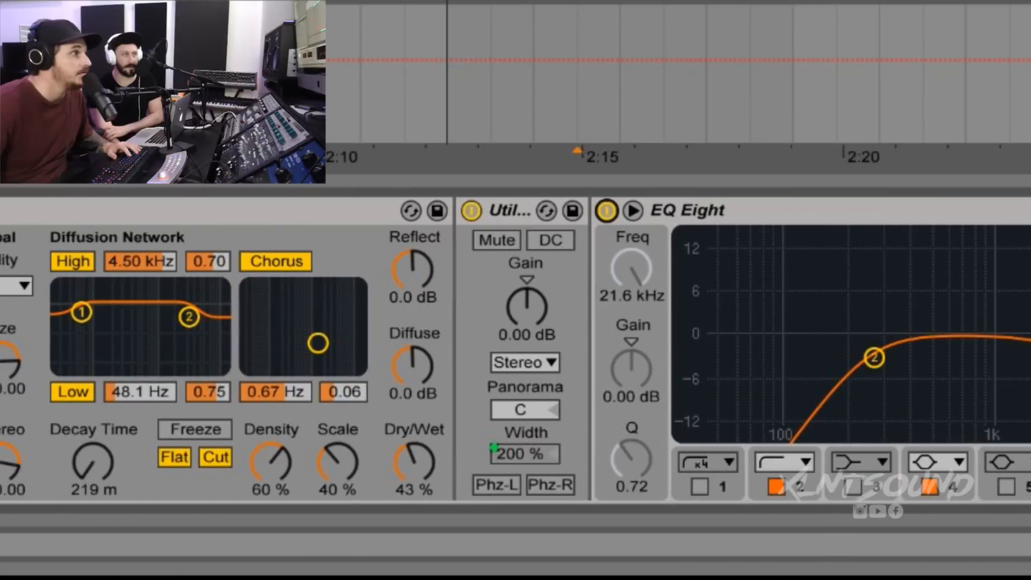
scroll(515, 349, right, 5)
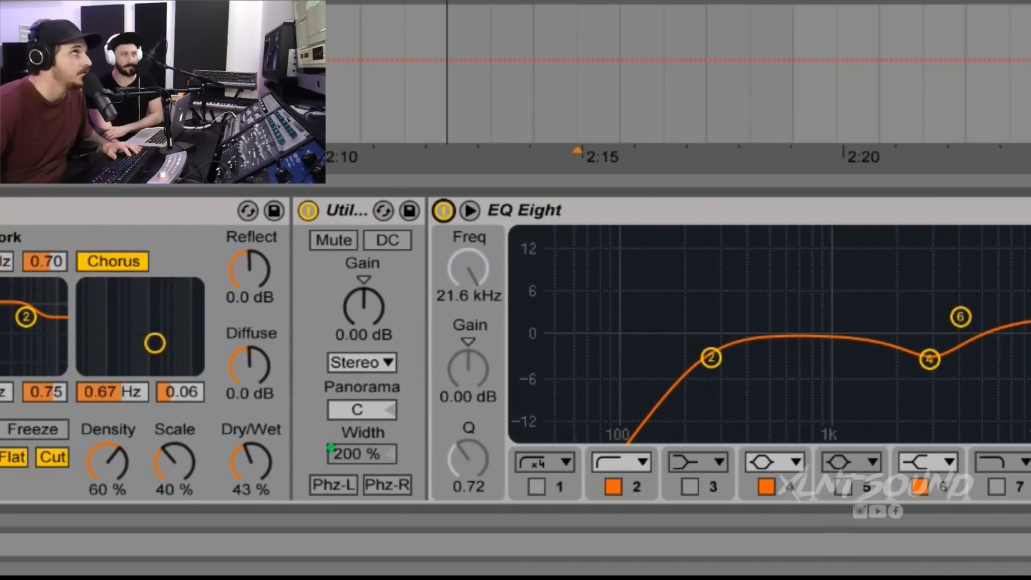
scroll(516, 349, right, 5)
scroll(516, 349, right, 7)
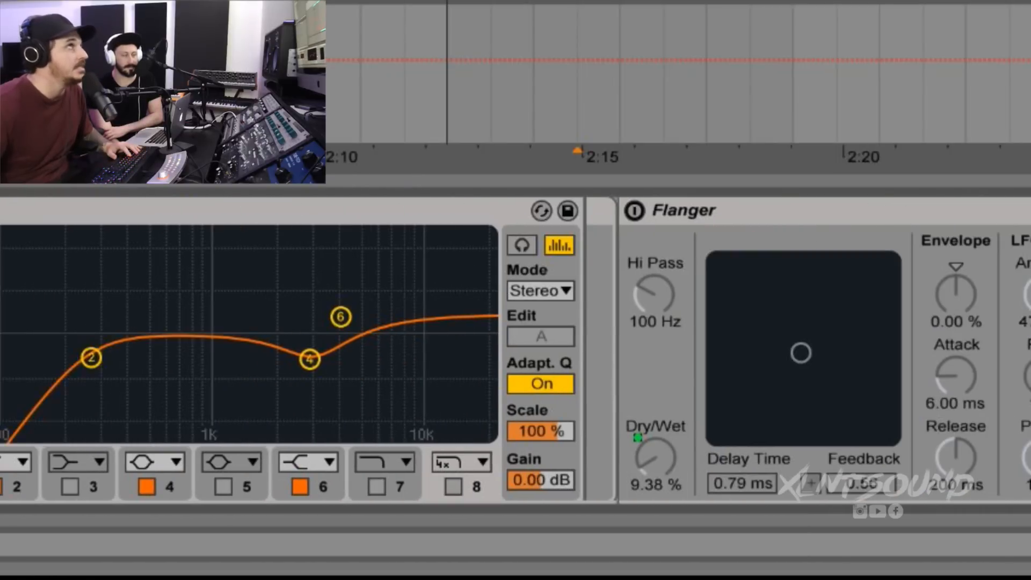
scroll(515, 349, left, 1)
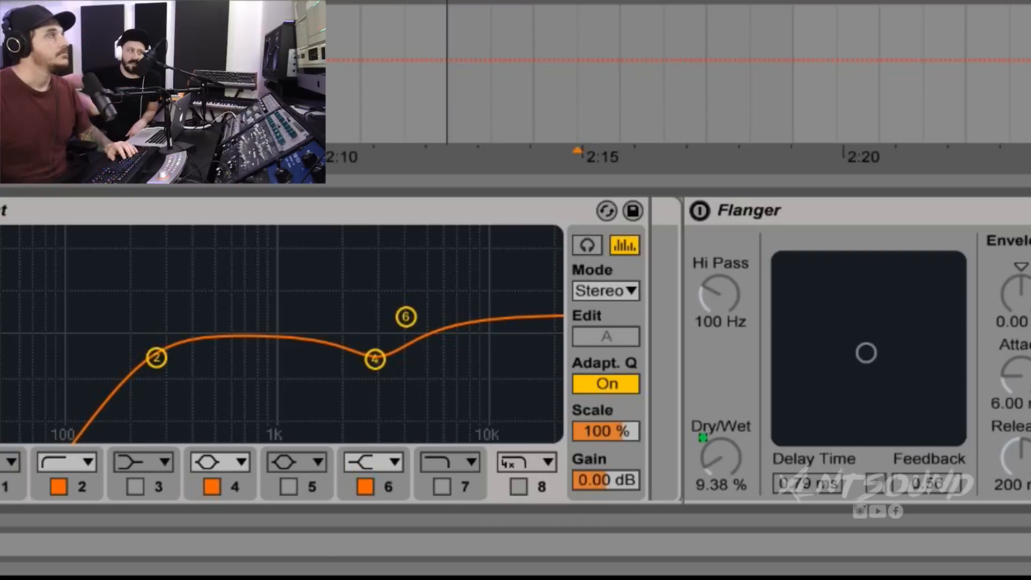
scroll(516, 349, left, 10)
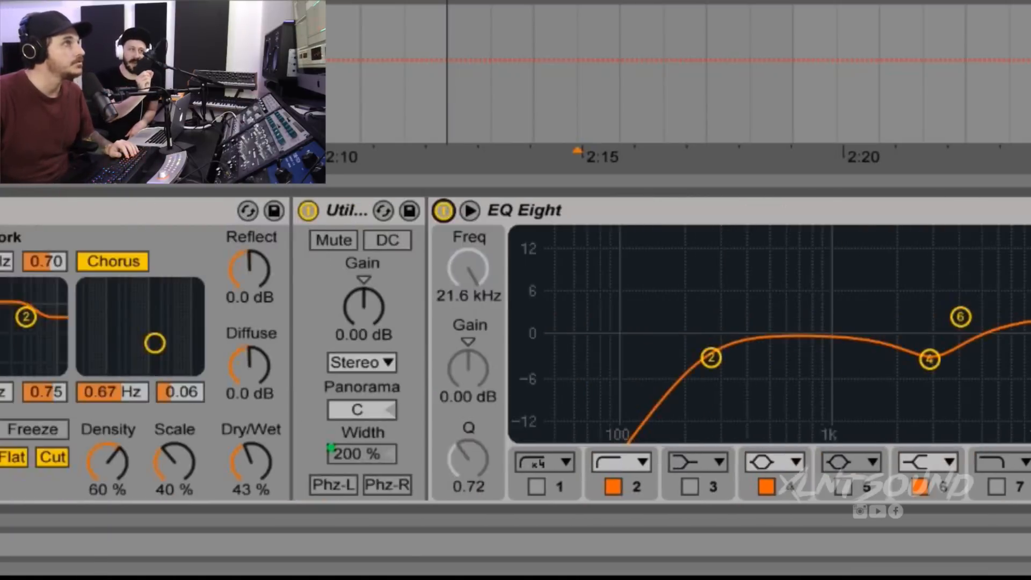
scroll(516, 349, right, 8)
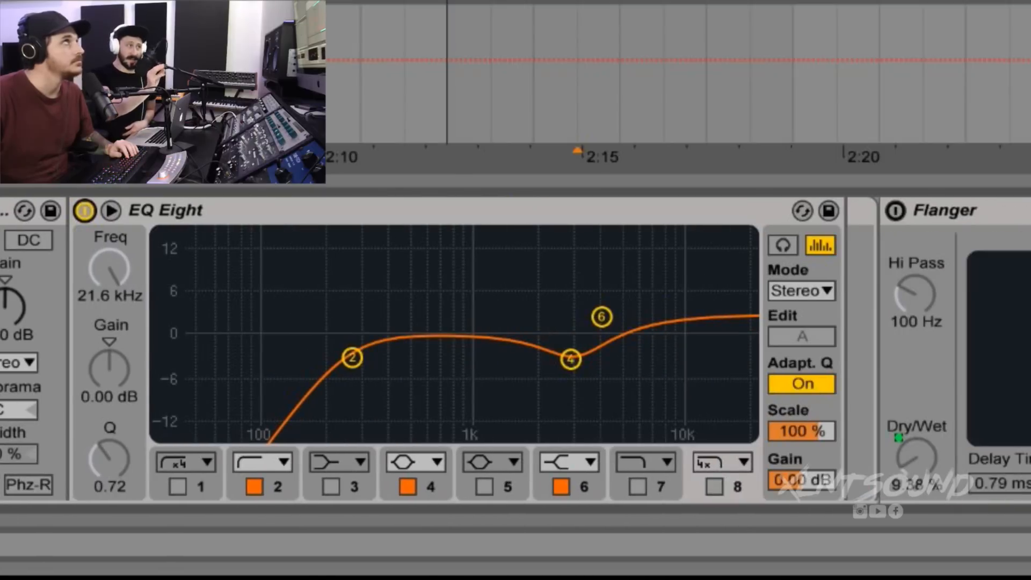
scroll(515, 349, right, 5)
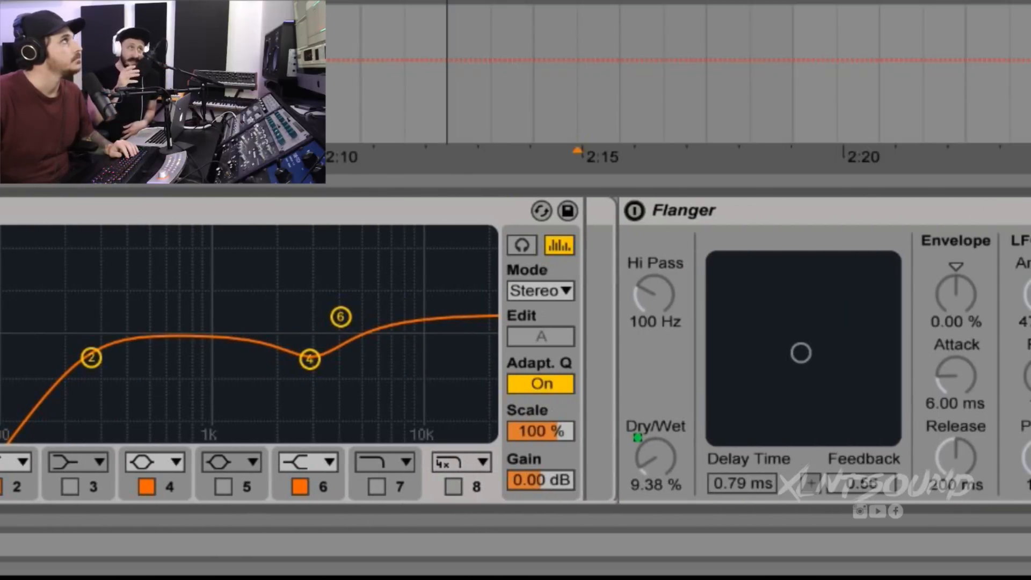
Revisit the Wet chain's Reverb and Utility settings, and enable the Flanger after the VR Stereoizer rack.
scroll(515, 349, right, 6)
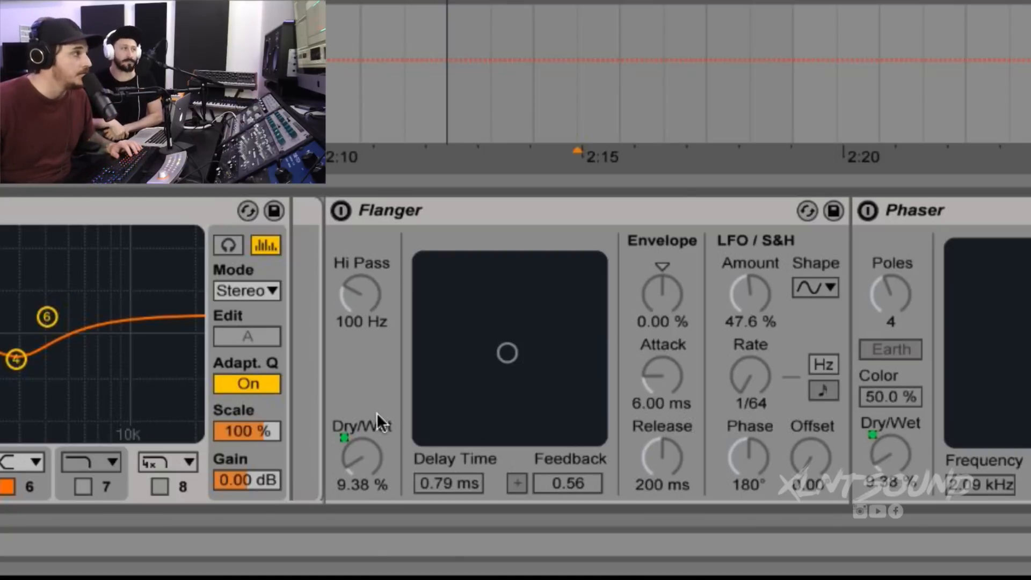
scroll(375, 413, left, 6)
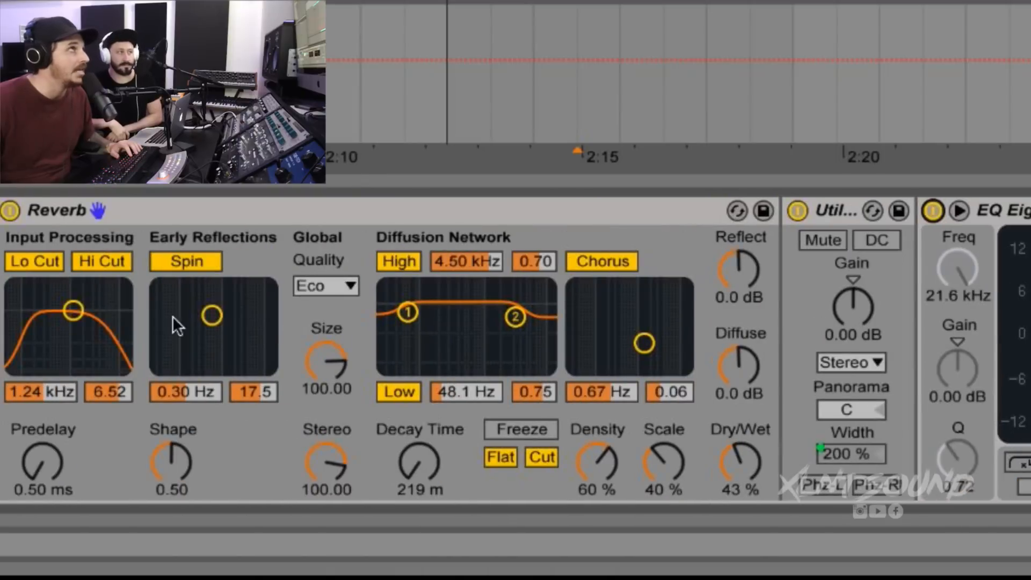
scroll(314, 330, right, 1)
scroll(314, 332, right, 5)
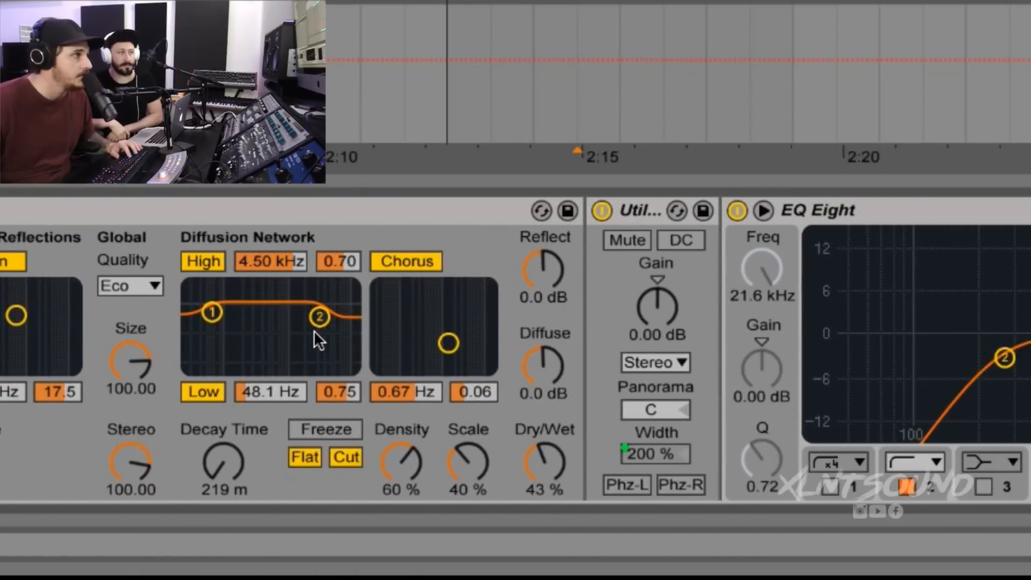
scroll(314, 331, right, 5)
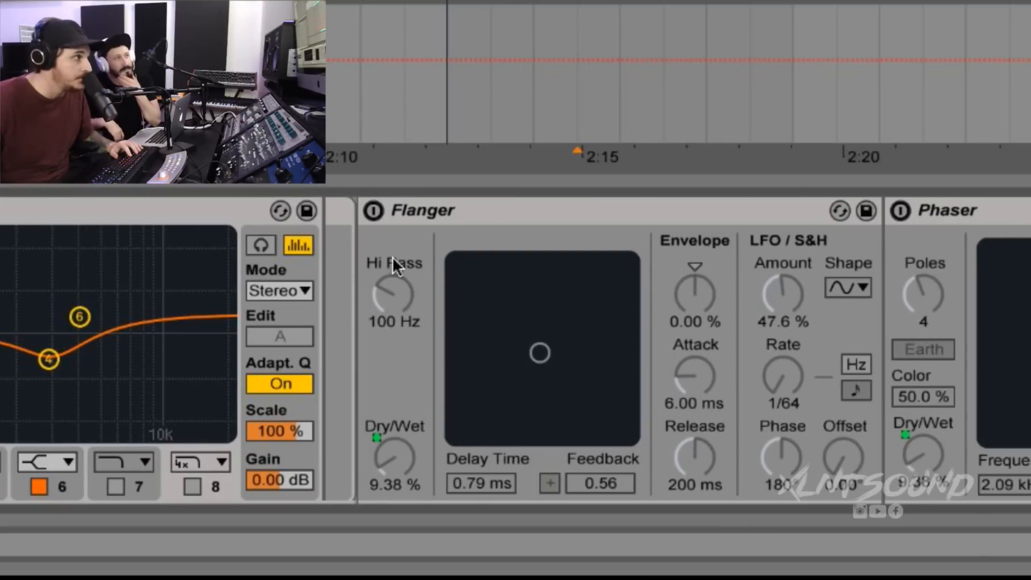
click(373, 214)
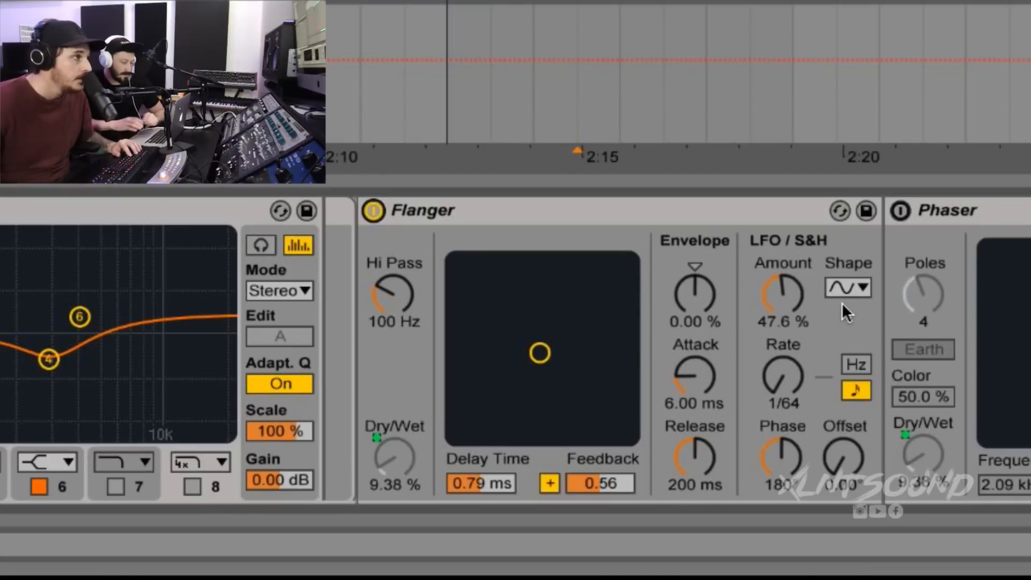
Enable the Phaser, review its filter, envelope and LFO settings, and compare the sound with it bypassed and active.
scroll(842, 303, right, 4)
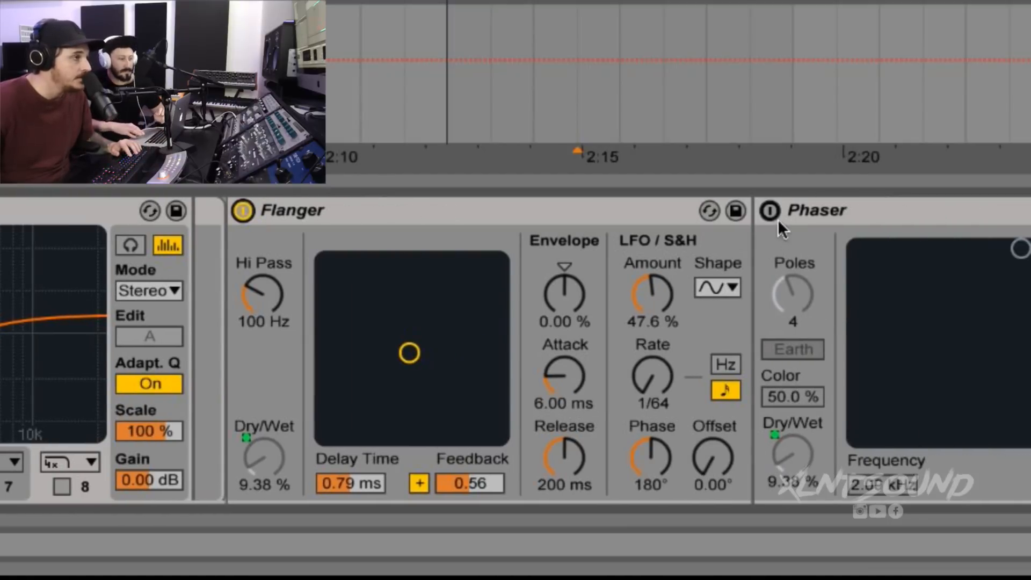
click(770, 211)
scroll(987, 409, right, 5)
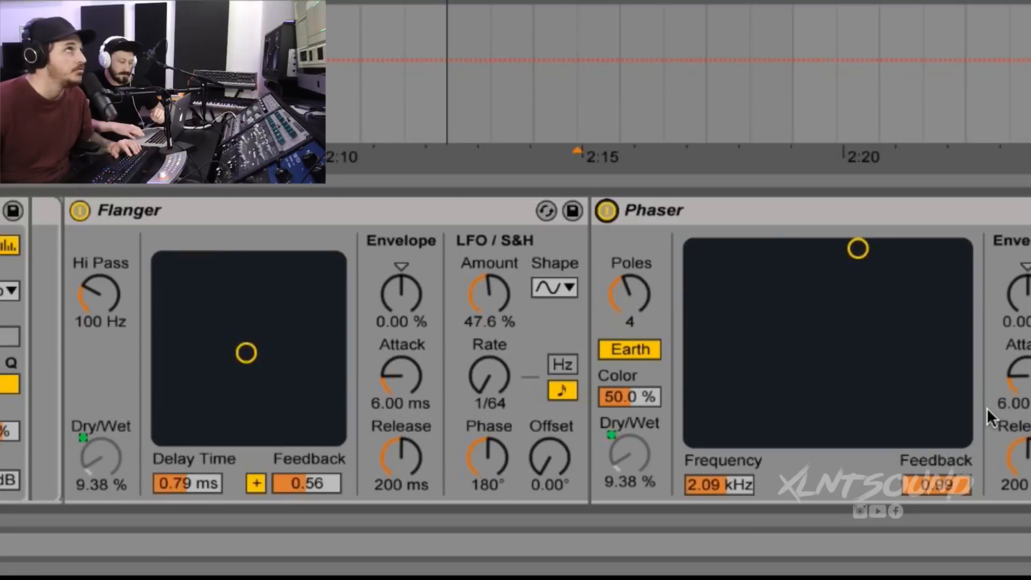
scroll(987, 409, right, 4)
scroll(987, 407, right, 6)
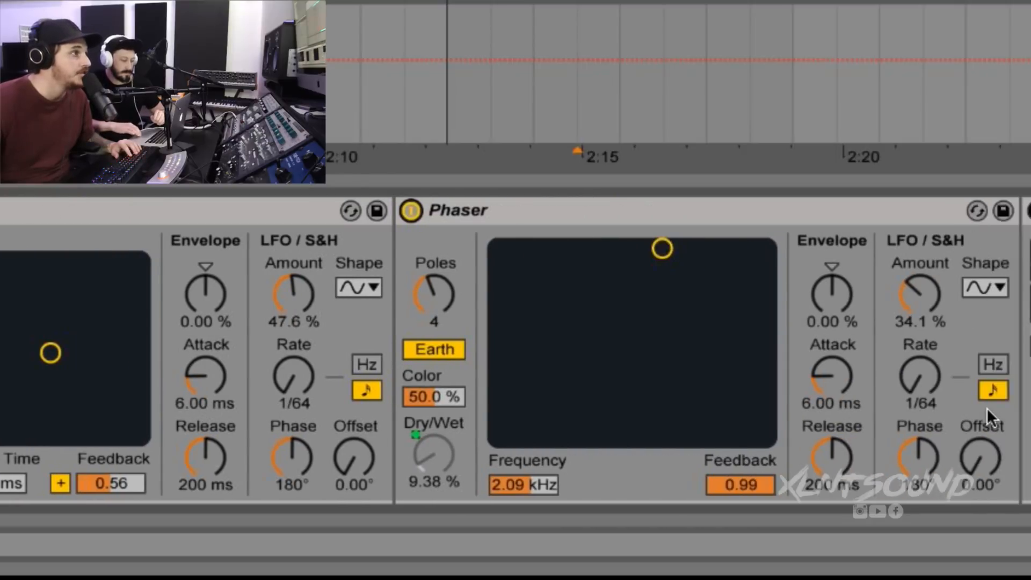
scroll(987, 408, right, 1)
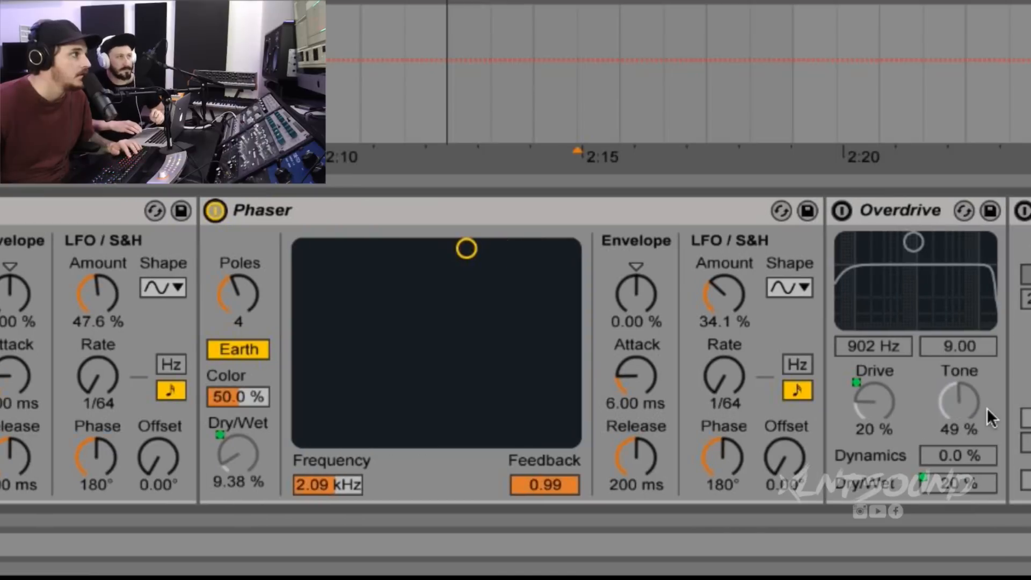
click(212, 213)
click(212, 213)
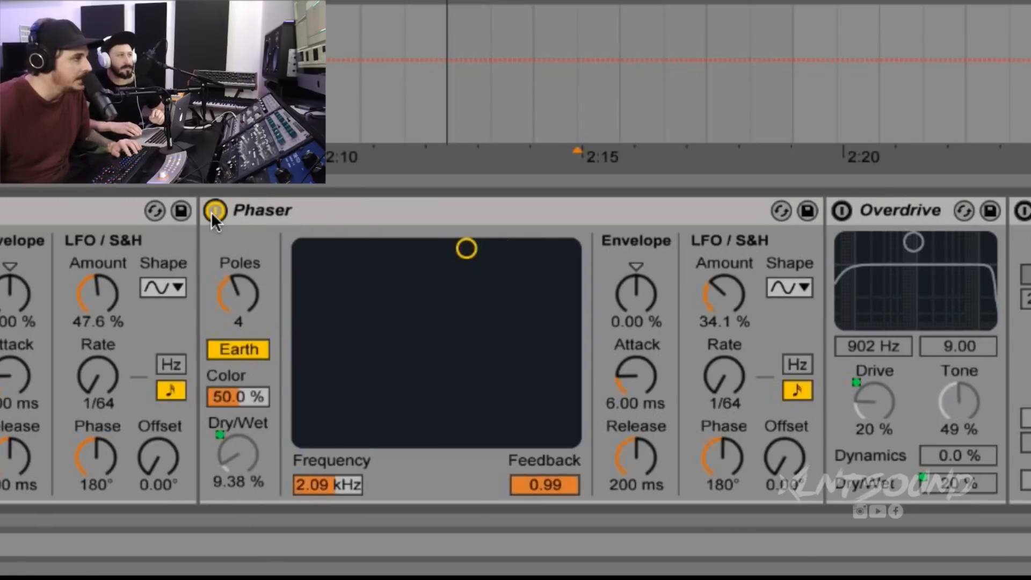
Enable the Overdrive after the Phaser.
scroll(211, 211, right, 5)
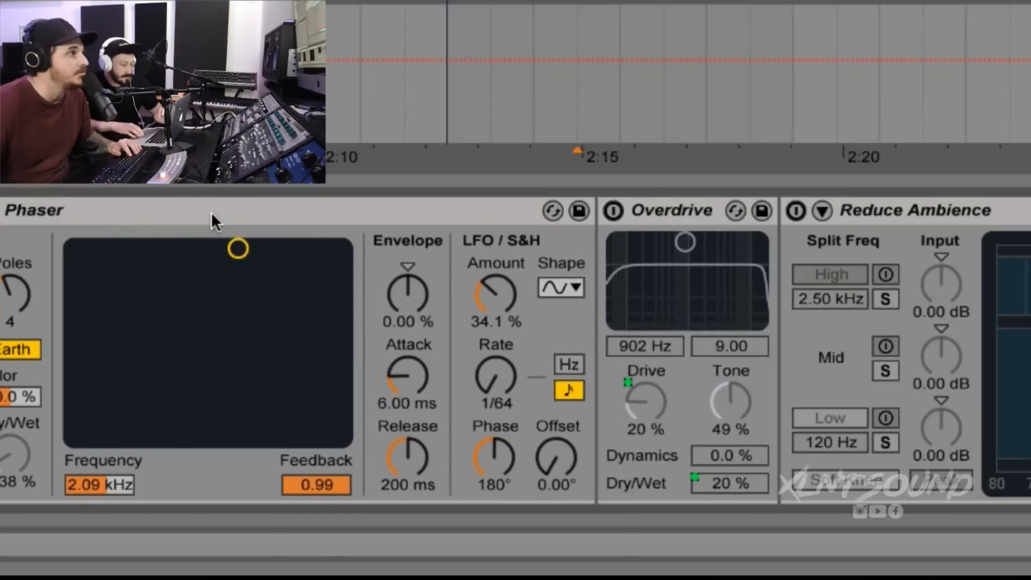
click(614, 211)
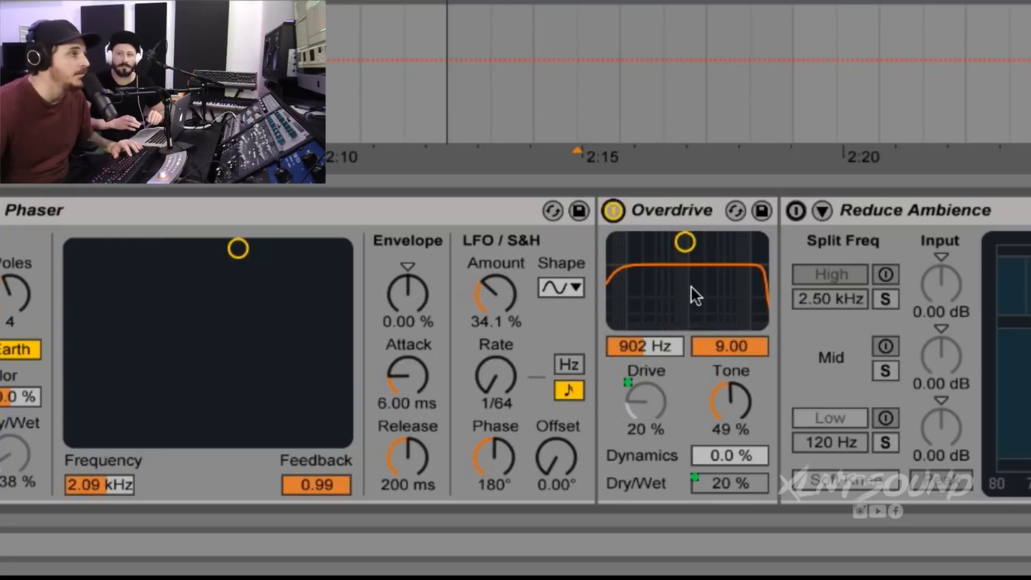
Enable the Reduce Ambience device after the Overdrive and compare the sound with it bypassed and active.
scroll(617, 289, right, 8)
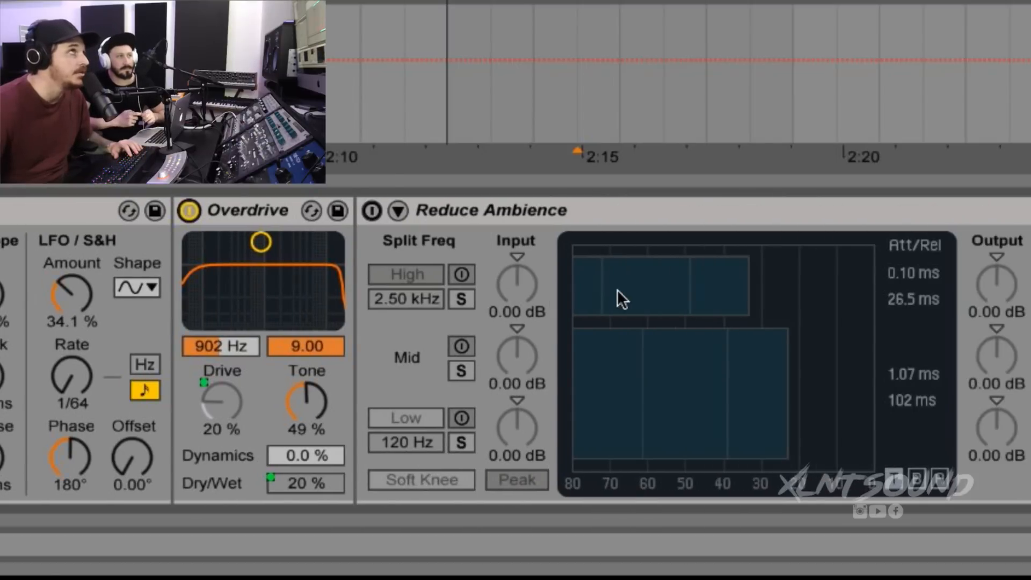
scroll(617, 289, right, 1)
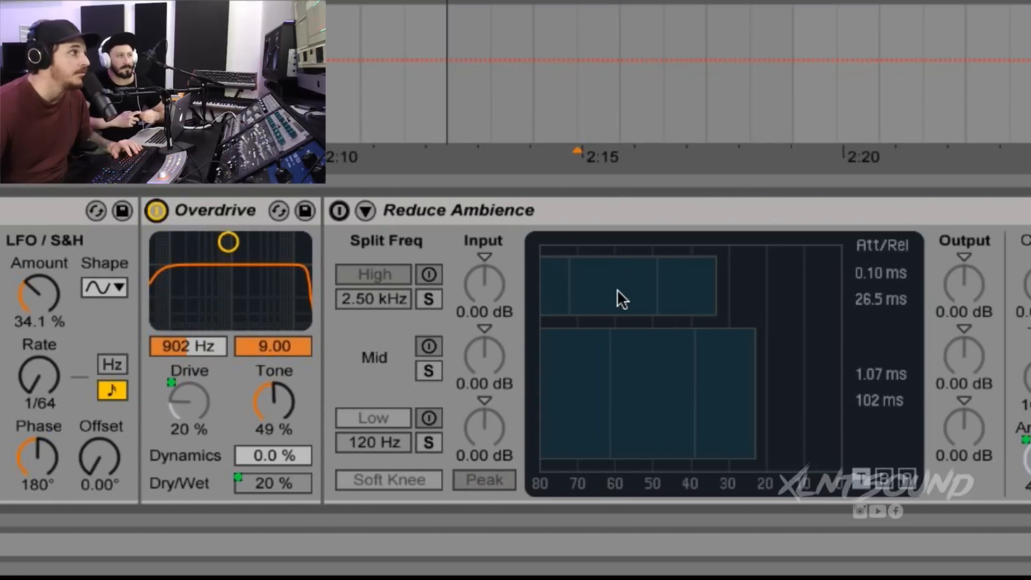
scroll(617, 290, right, 2)
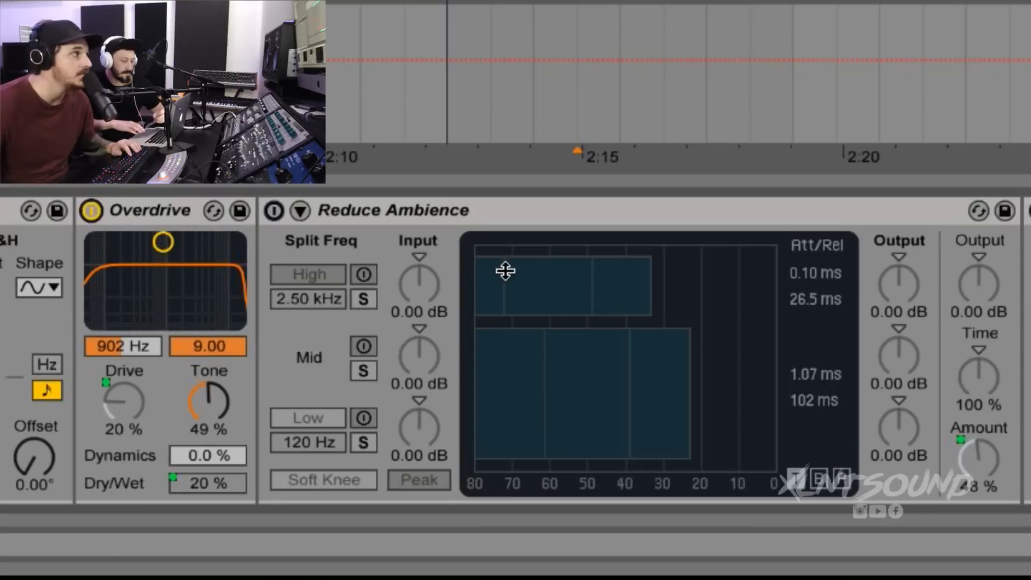
click(272, 212)
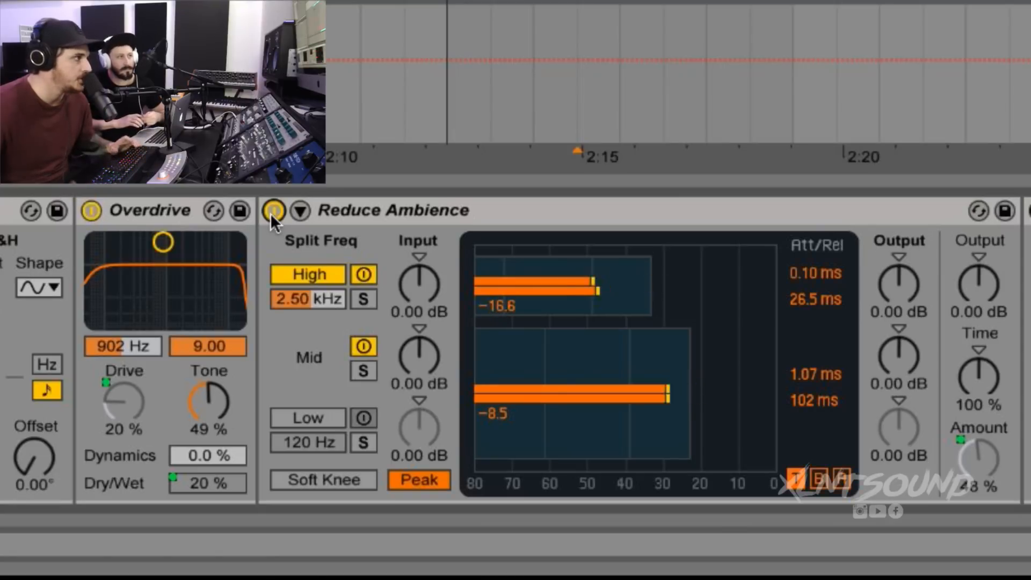
key(space)
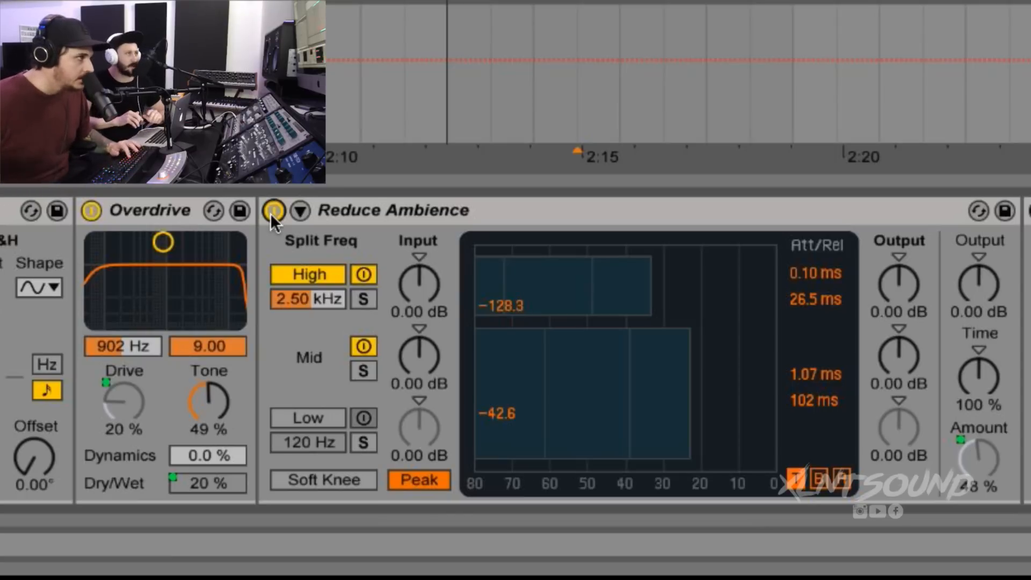
key(space)
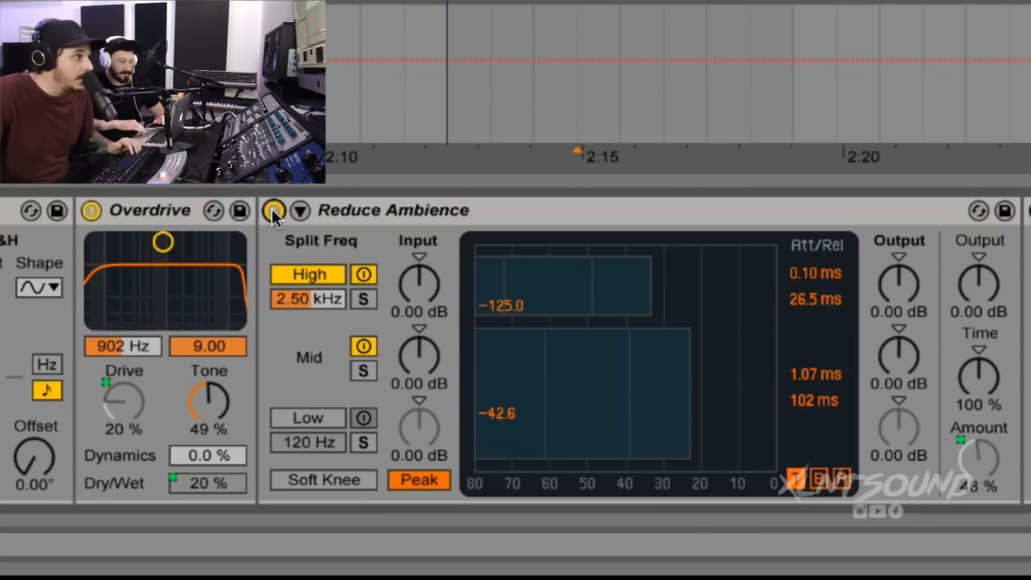
click(273, 210)
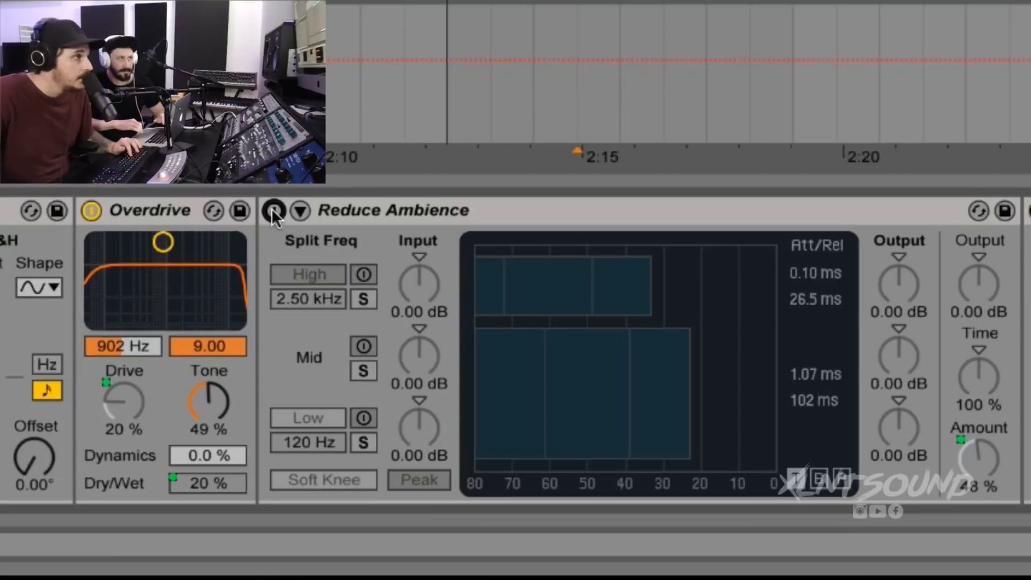
click(273, 211)
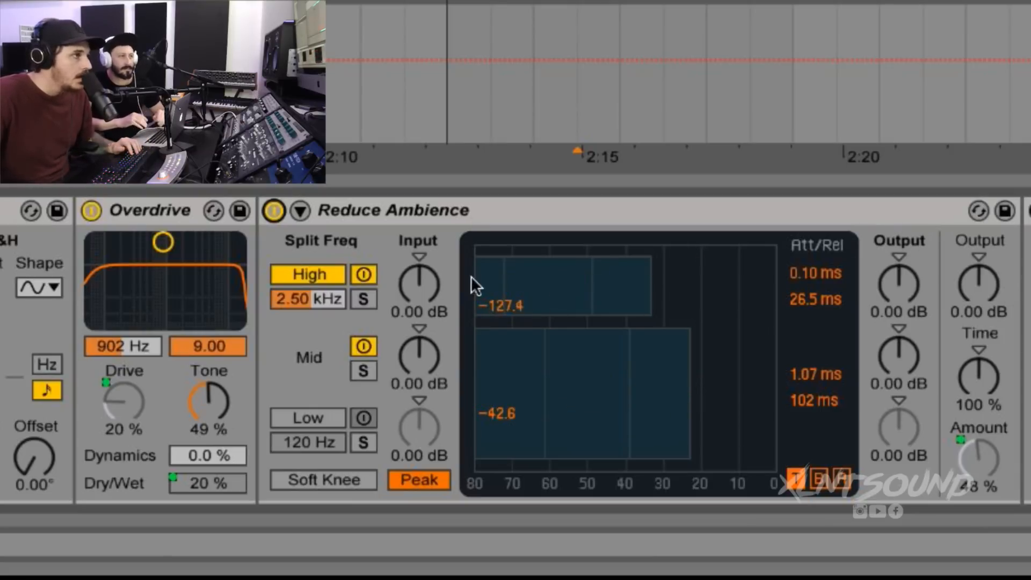
Enable the Glue Compressor after Reduce Ambience and review its threshold, makeup, range and dry/wet settings.
scroll(536, 273, right, 6)
scroll(536, 273, right, 3)
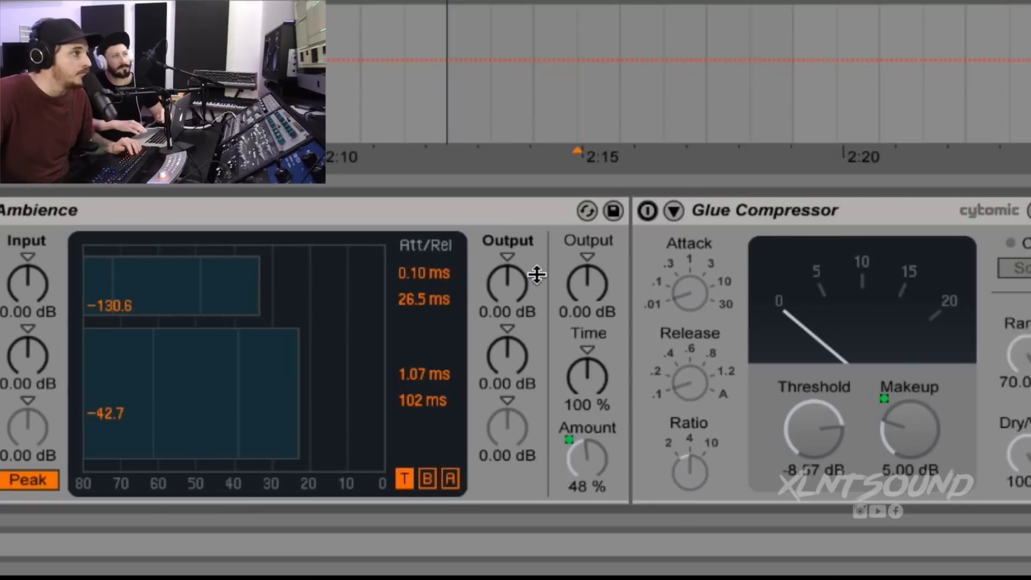
scroll(569, 258, left, 5)
click(744, 211)
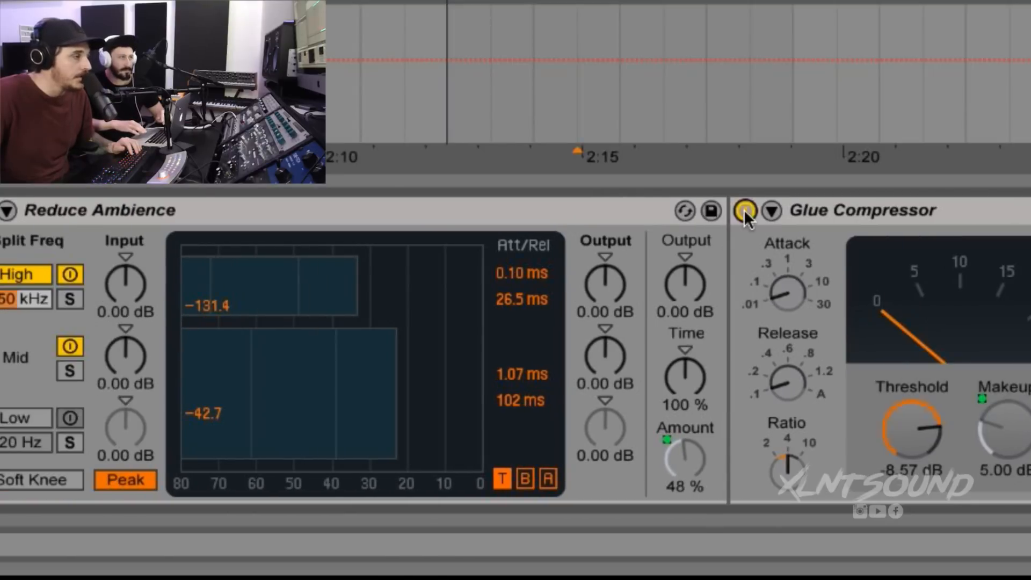
scroll(781, 277, right, 4)
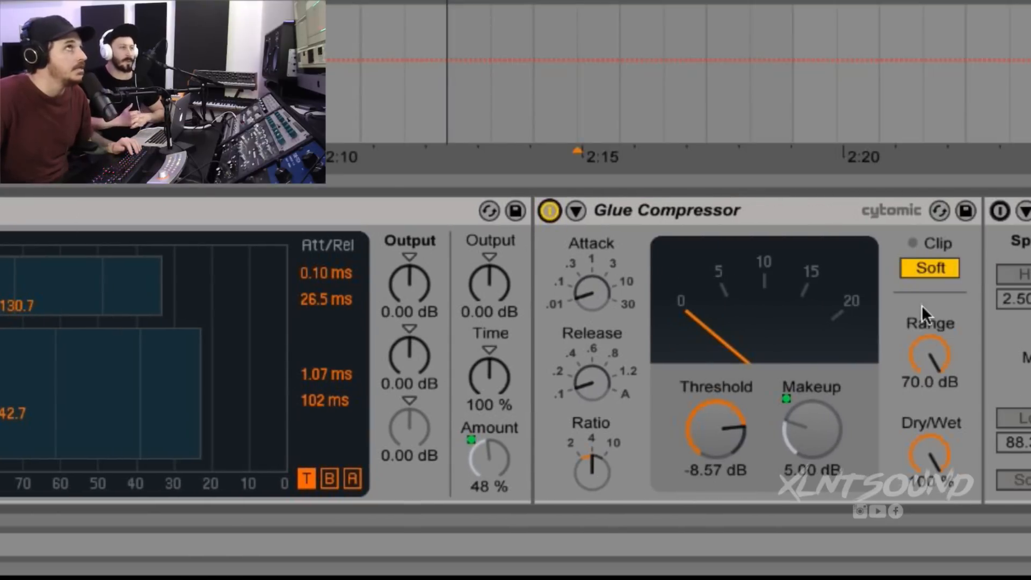
scroll(825, 313, right, 1)
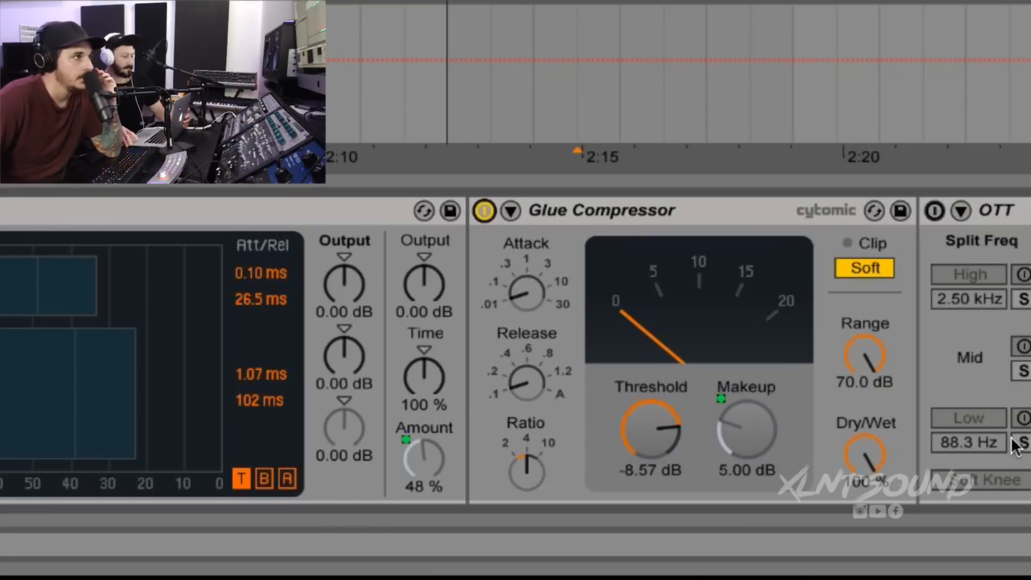
Enable the OTT device after the Glue Compressor and examine its band, output and amount settings.
scroll(1015, 453, right, 3)
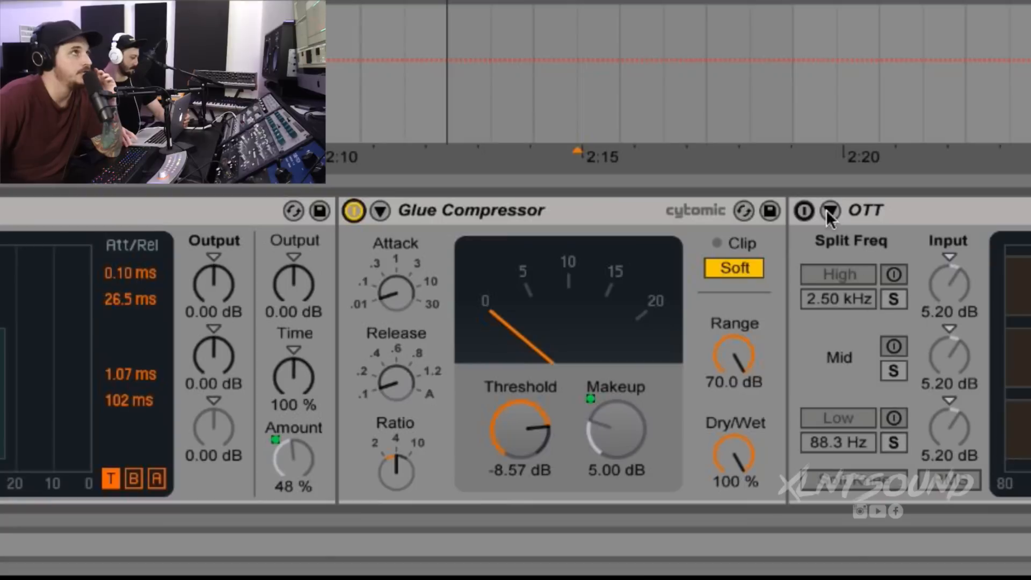
click(803, 211)
scroll(824, 329, right, 4)
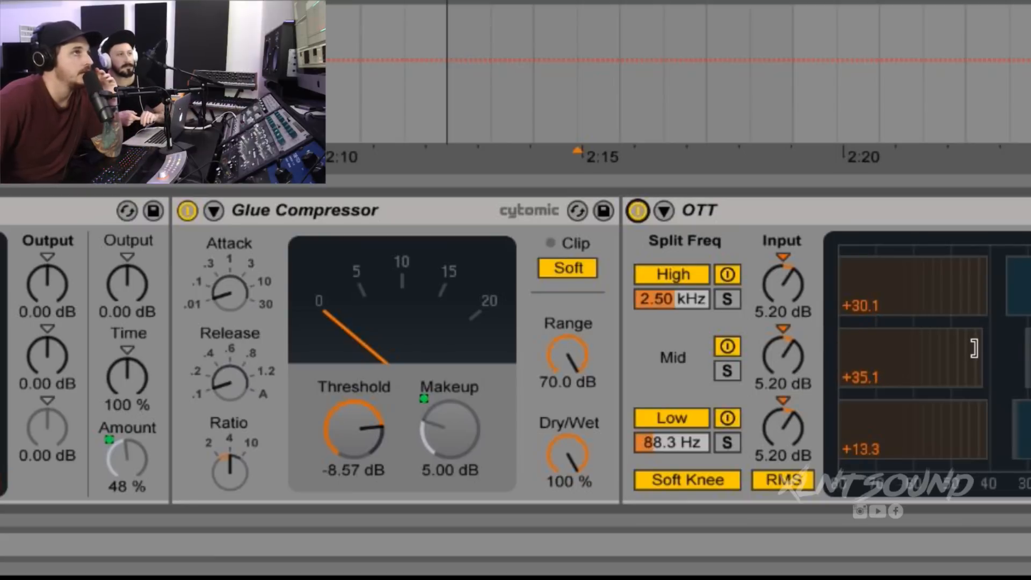
scroll(902, 345, right, 10)
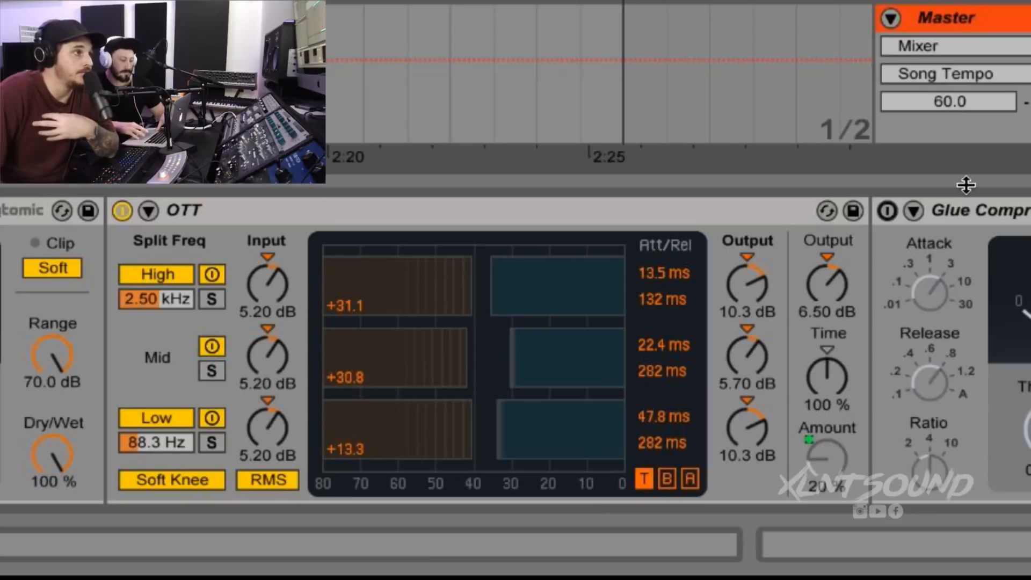
Enable the last Glue Compressor after the OTT, try its threshold at -14.0 dB and return it to 0.00 dB.
click(886, 212)
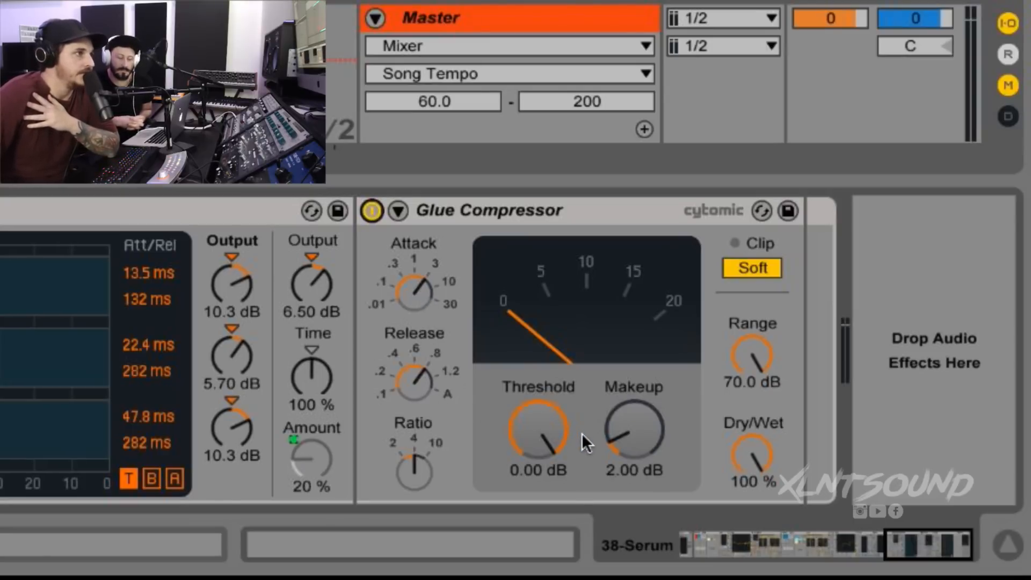
click(539, 441)
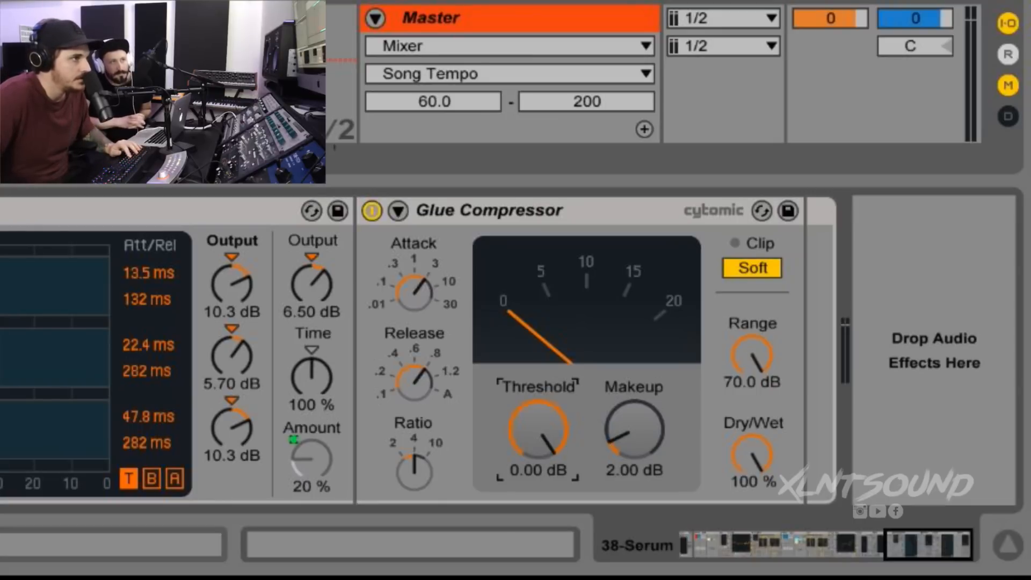
drag(540, 442, 539, 483)
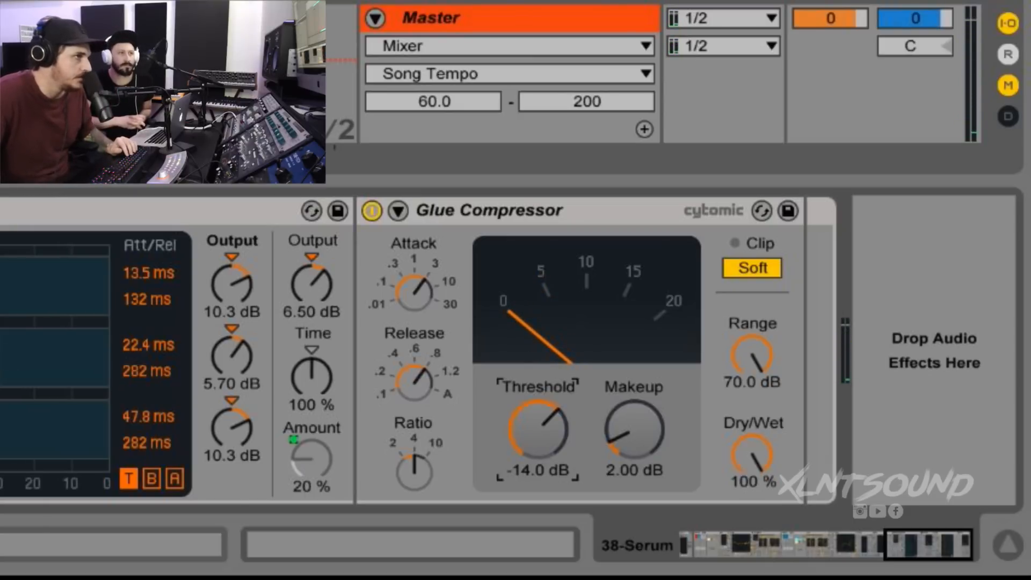
drag(540, 483, 543, 439)
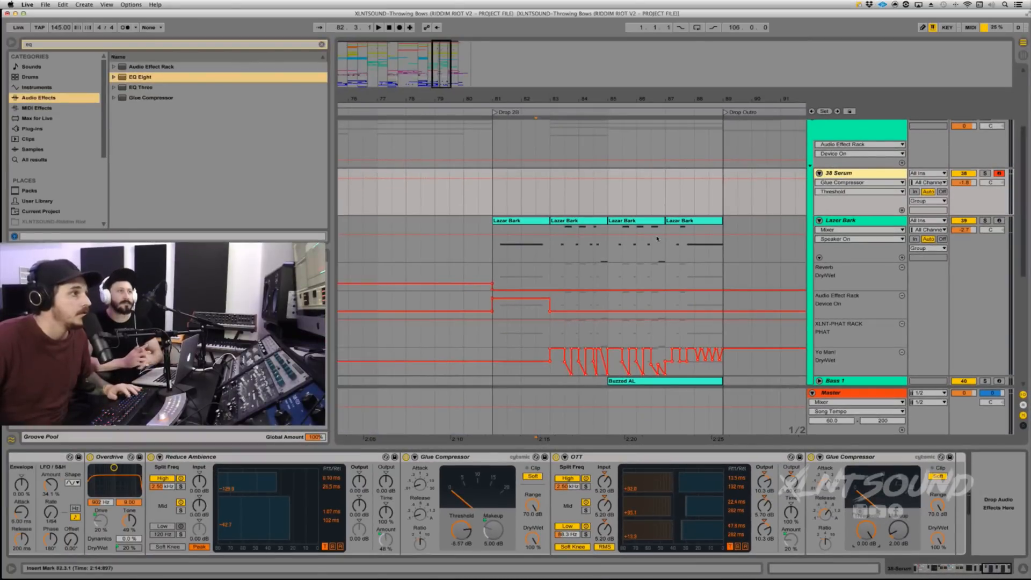
Add an EQ Eight at the end of the 38-Serum effects chain and set its mode to M/S.
key(a)
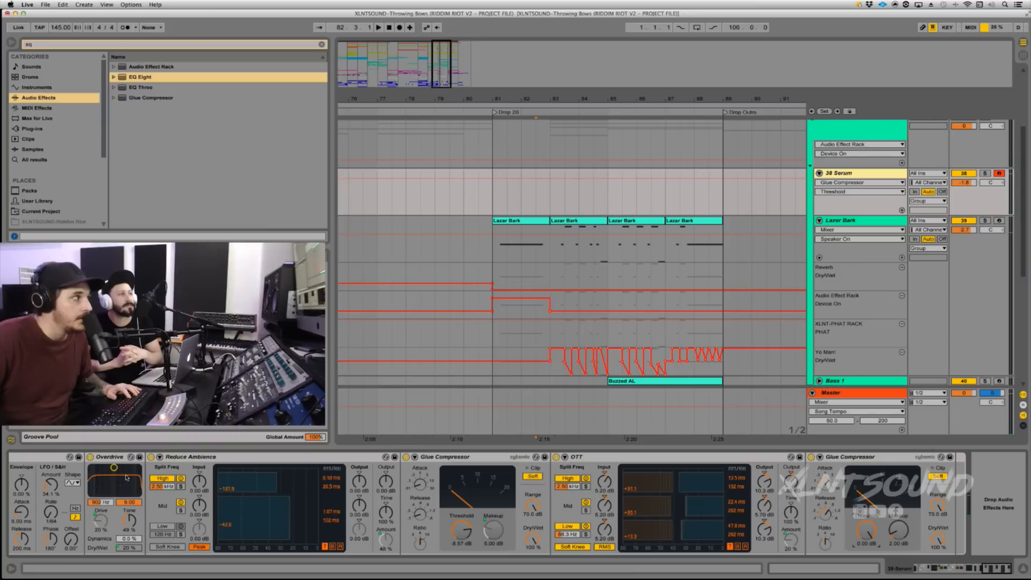
scroll(127, 476, left, 5)
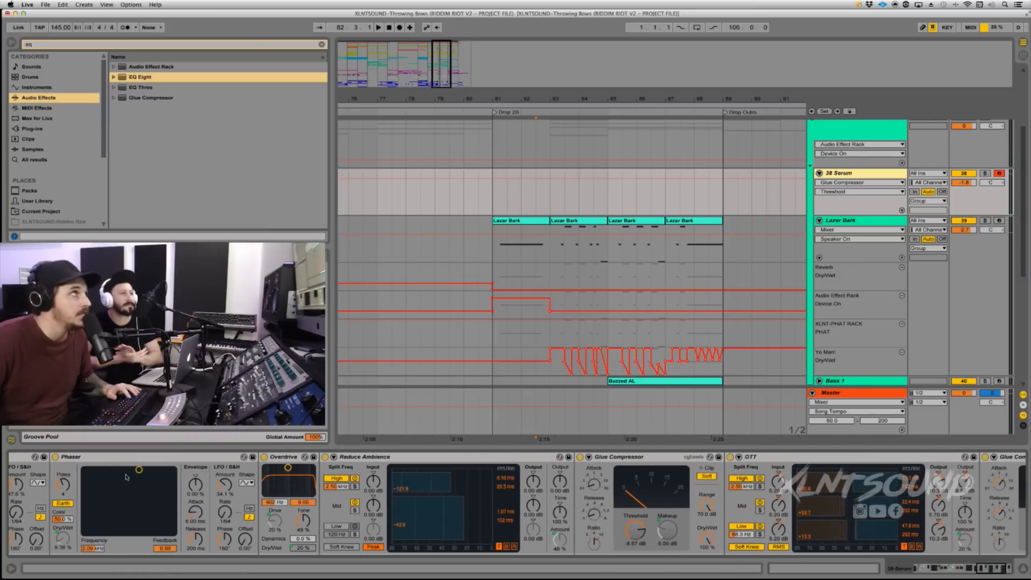
scroll(125, 476, right, 5)
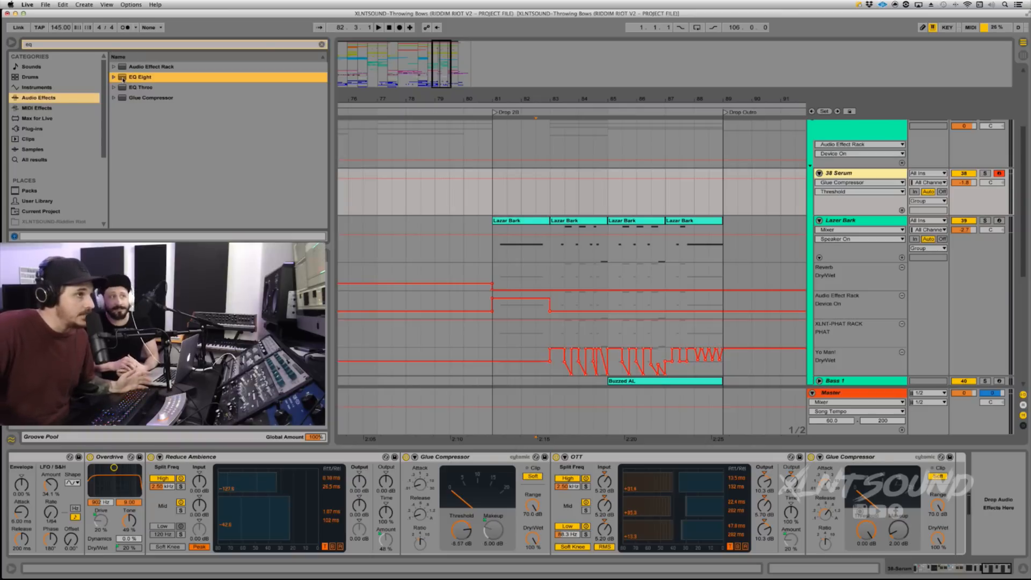
drag(123, 78, 991, 520)
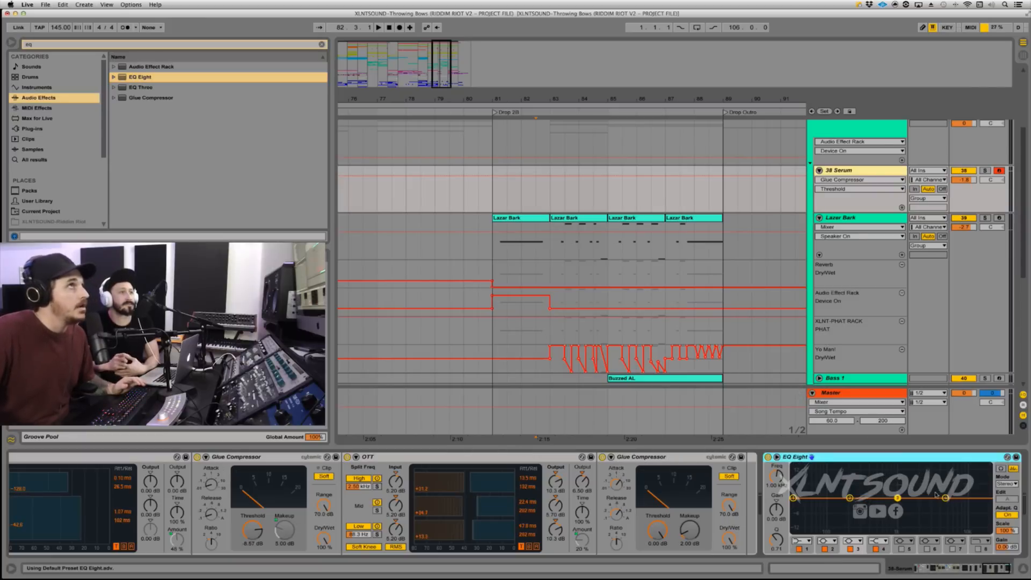
scroll(859, 476, right, 2)
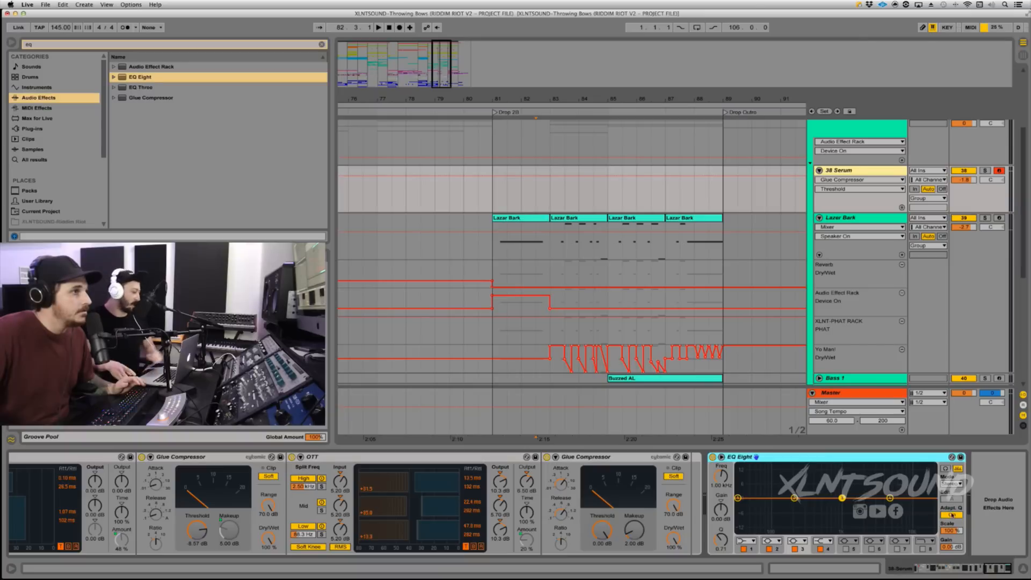
click(951, 484)
click(949, 508)
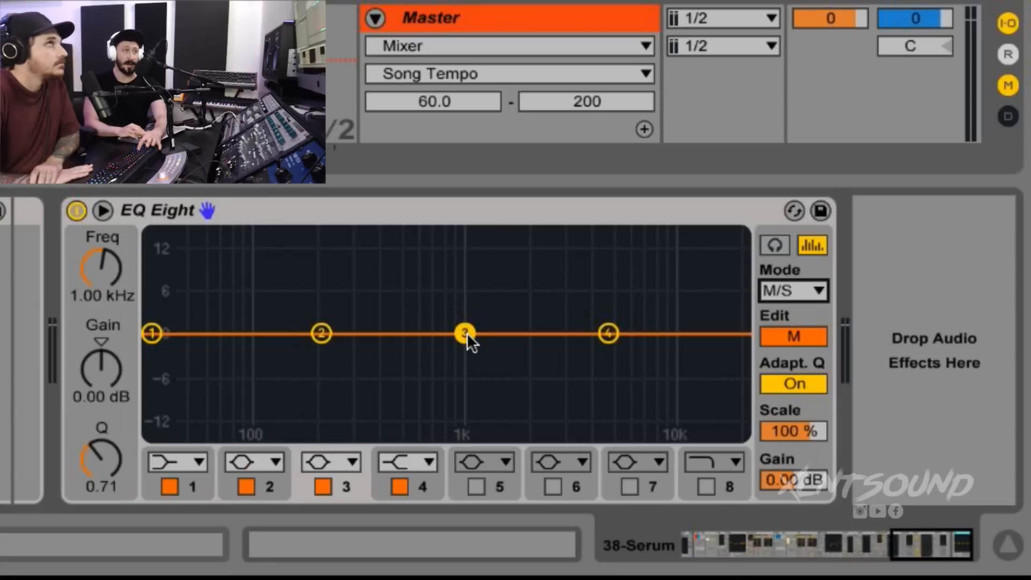
Boost band 3 of the EQ Eight's mid channel, sweep it while auditioning playback, and place it at 1.16 kHz with 7.81 dB gain.
drag(466, 333, 517, 287)
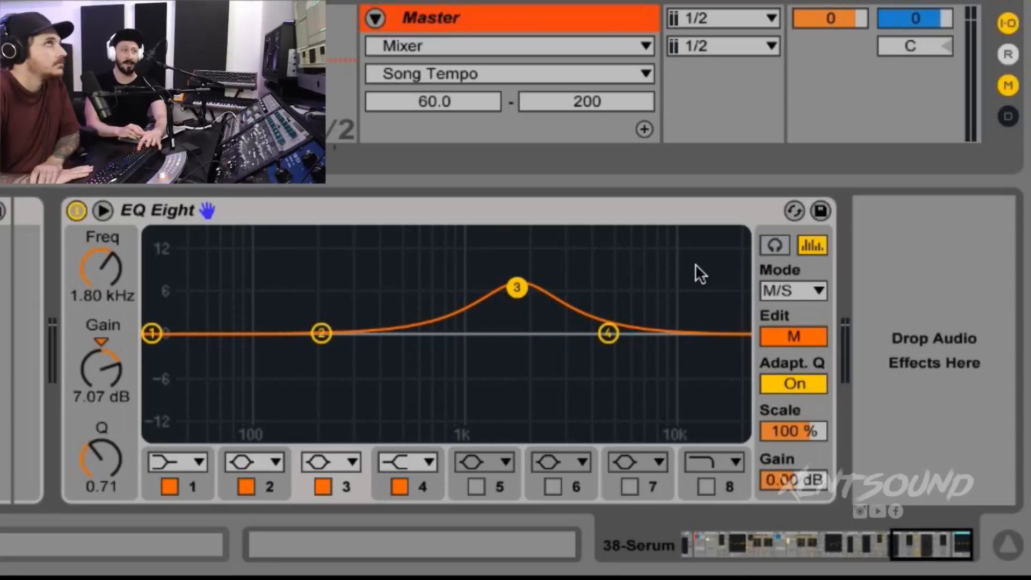
key(space)
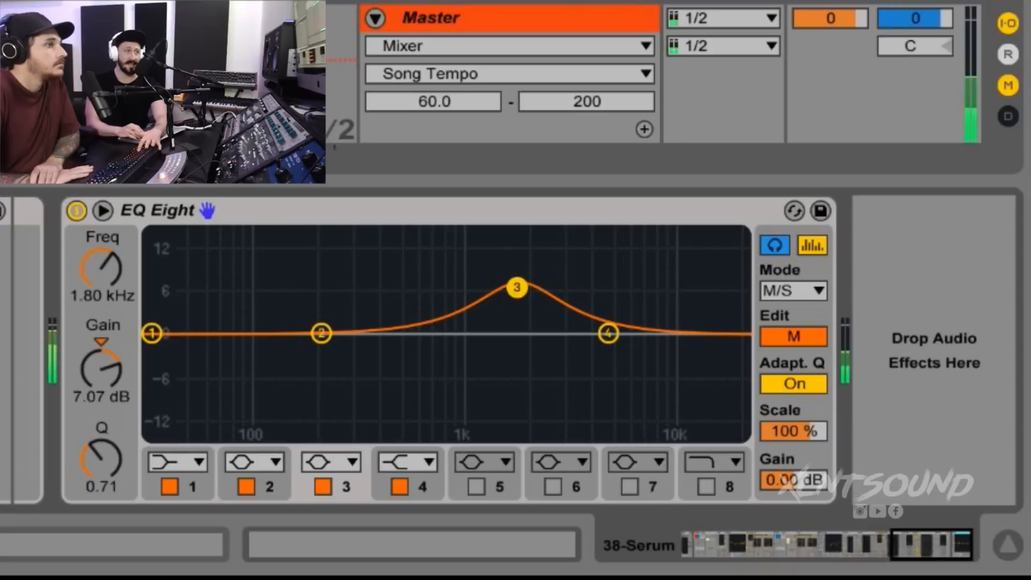
drag(502, 285, 353, 287)
key(space)
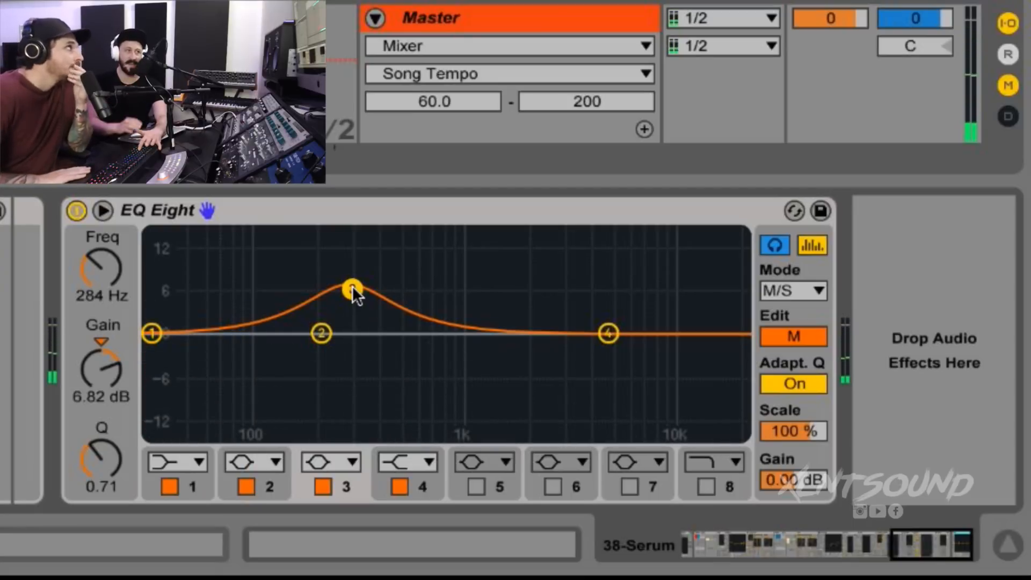
key(space)
drag(353, 288, 543, 280)
drag(502, 280, 476, 283)
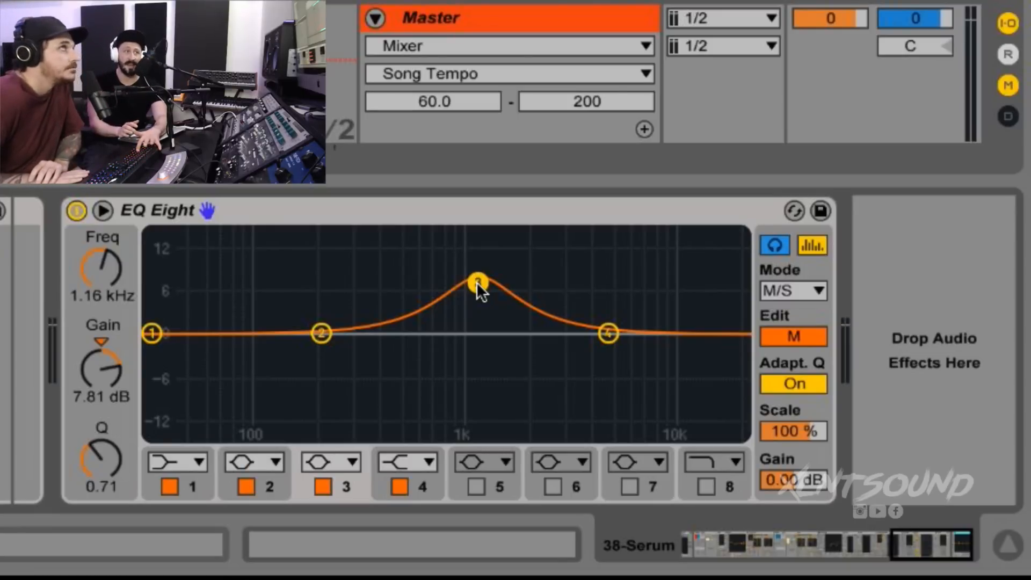
key(space)
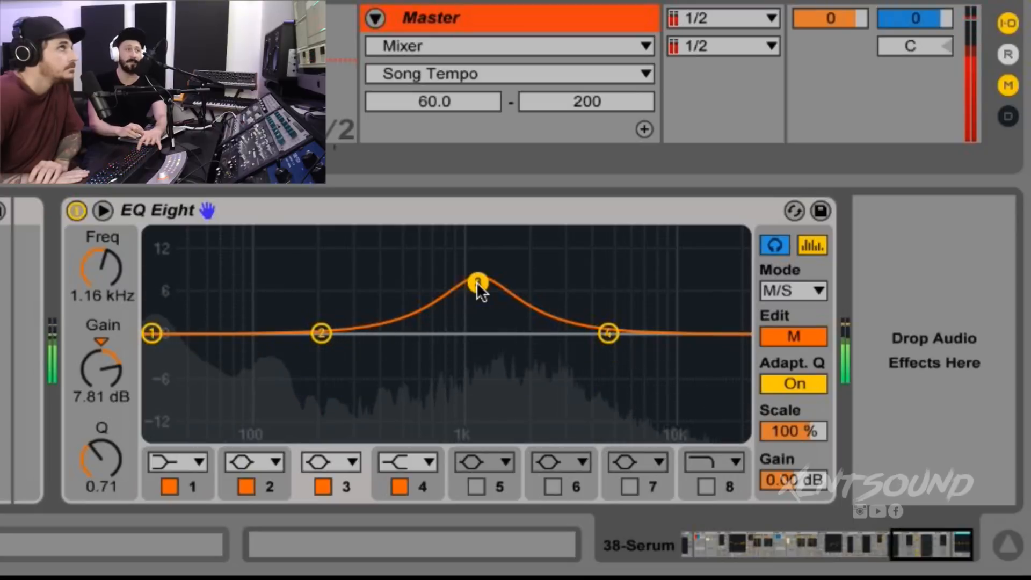
key(space)
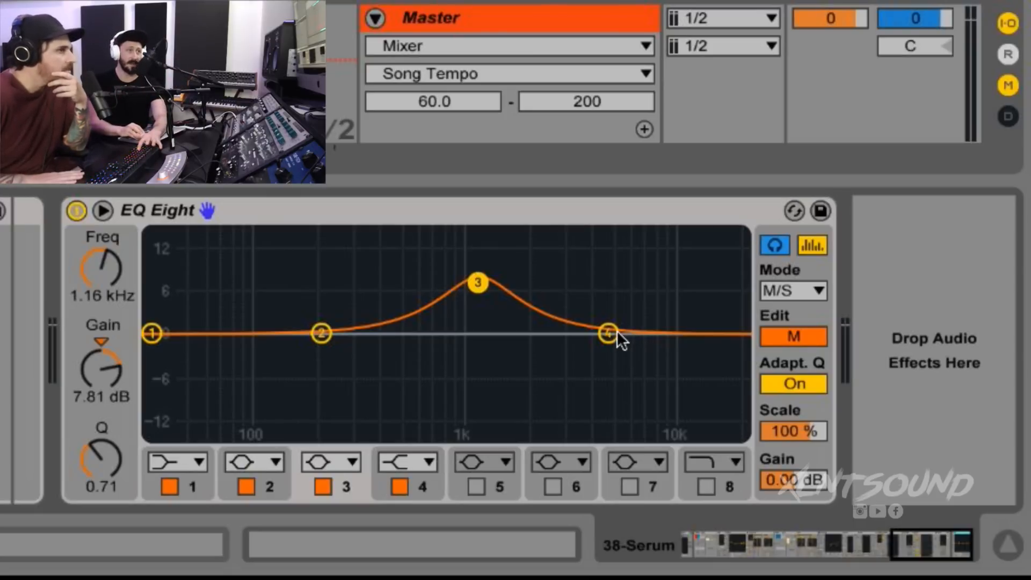
Try a band 4 boost of 3.84 dB, set it to -0.37 dB at 4.33 kHz, and fine-tune band 3 to 1.10 kHz and 8.06 dB.
drag(610, 330, 601, 307)
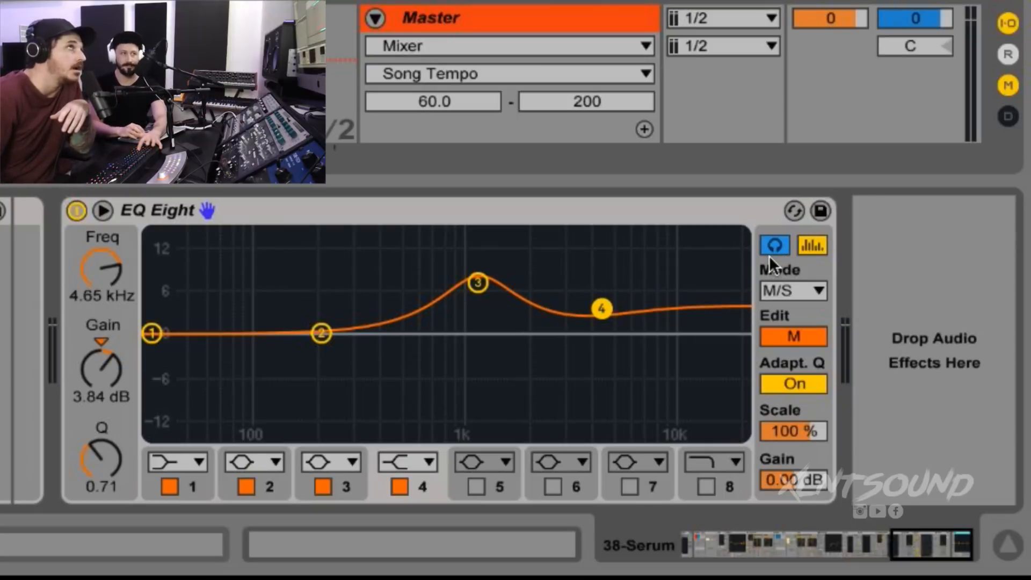
drag(604, 306, 594, 336)
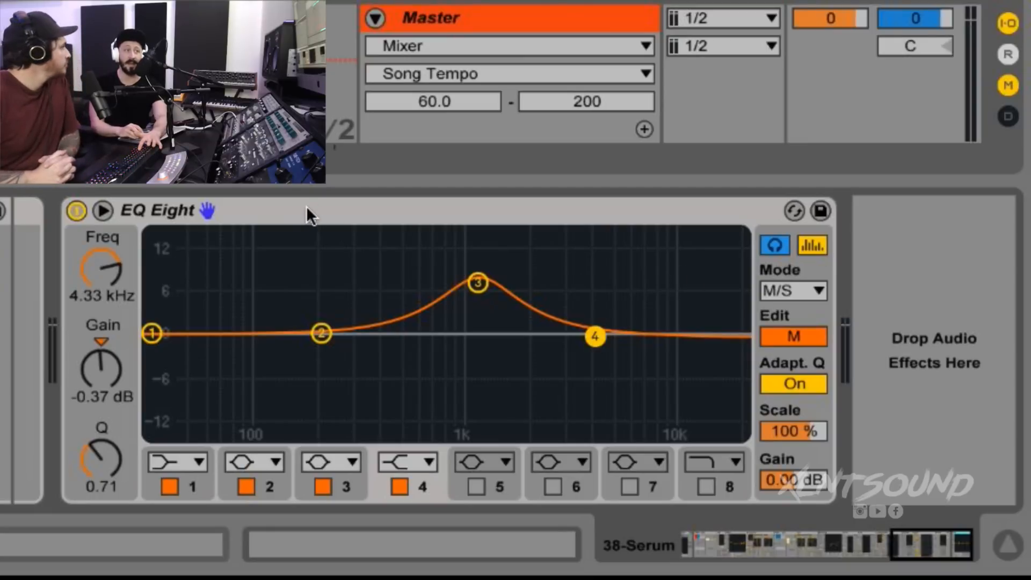
click(479, 283)
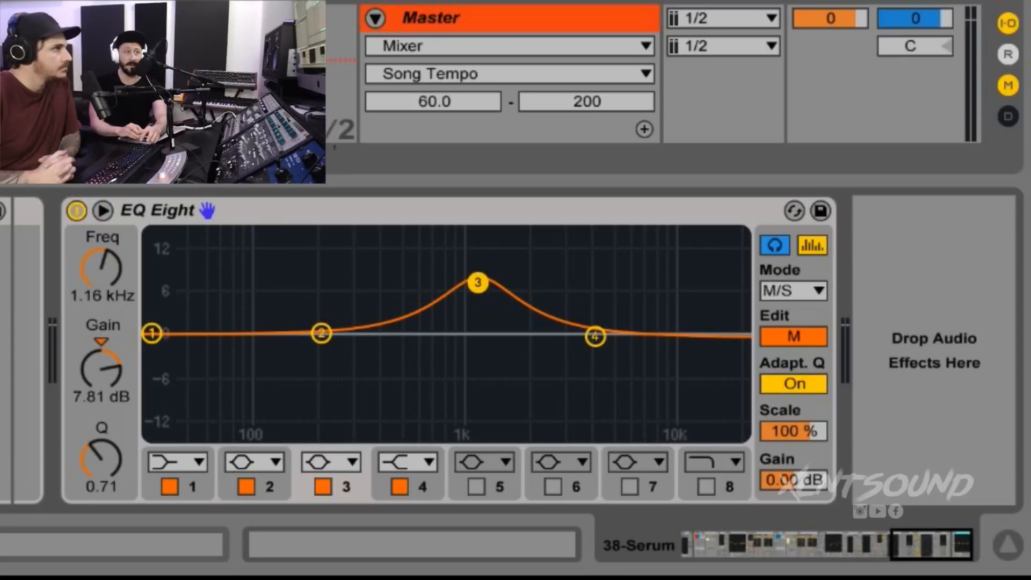
mouse_move(477, 282)
mouse_down()
mouse_move(525, 275)
mouse_move(472, 281)
mouse_up()
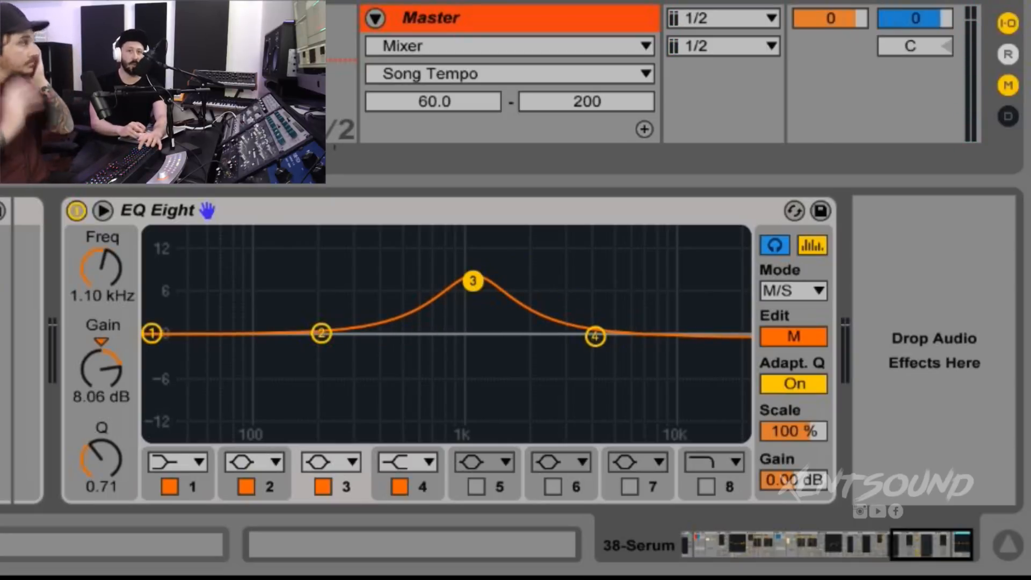
Move band 3 of the EQ Eight's mid channel to 1.25 kHz at 8.06 dB and audition it.
drag(475, 277, 483, 279)
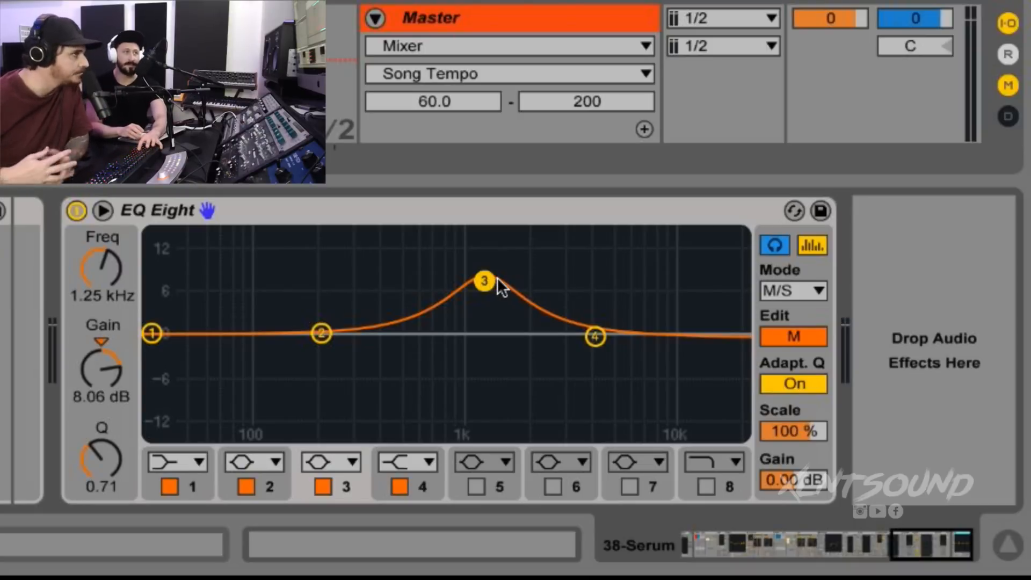
key(space)
key(space)
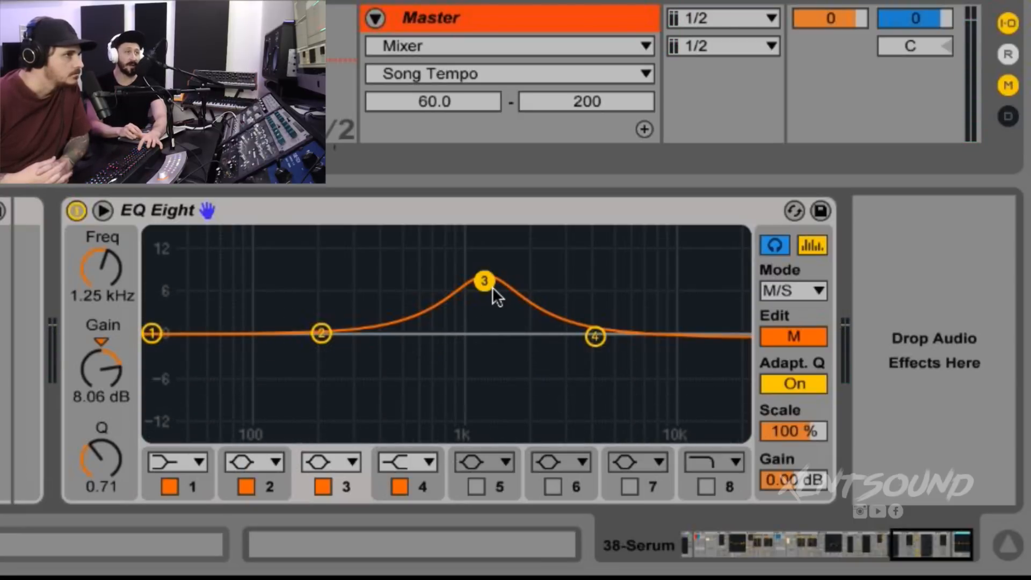
Switch the EQ Eight to the side channel and boost band 6 by 5.83 dB at 8.51 kHz while auditioning.
click(796, 334)
drag(672, 329, 652, 289)
key(space)
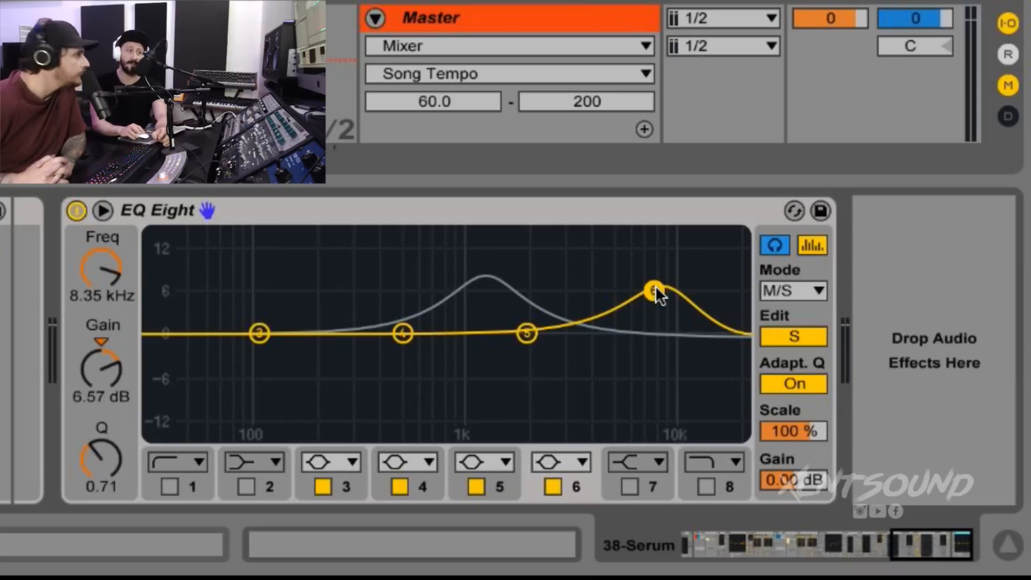
drag(655, 289, 655, 295)
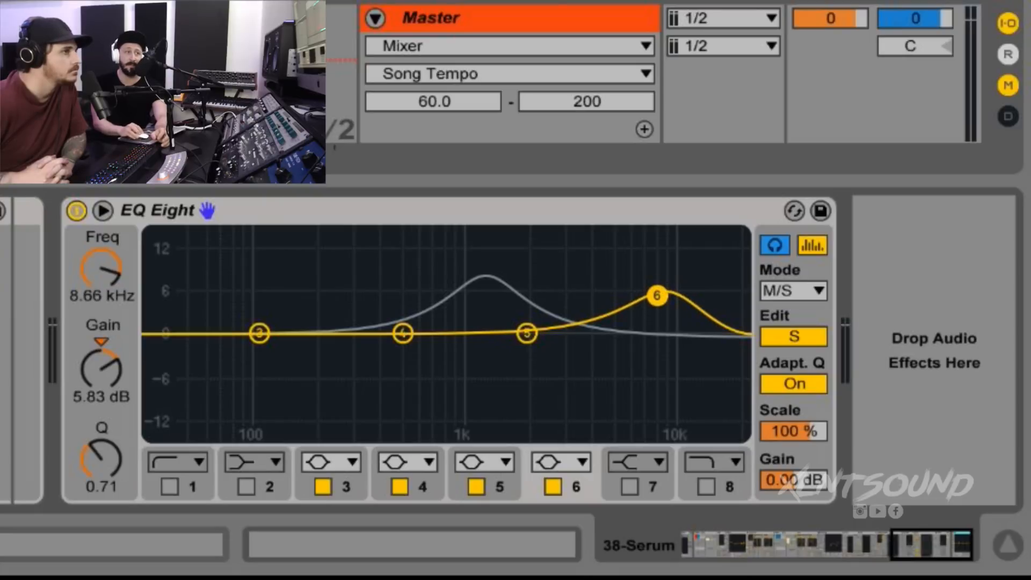
Switch the EQ Eight to the mid channel, audition band 3 at -11.0 dB, and settle it at 1.29 kHz with -5.33 dB gain.
click(809, 290)
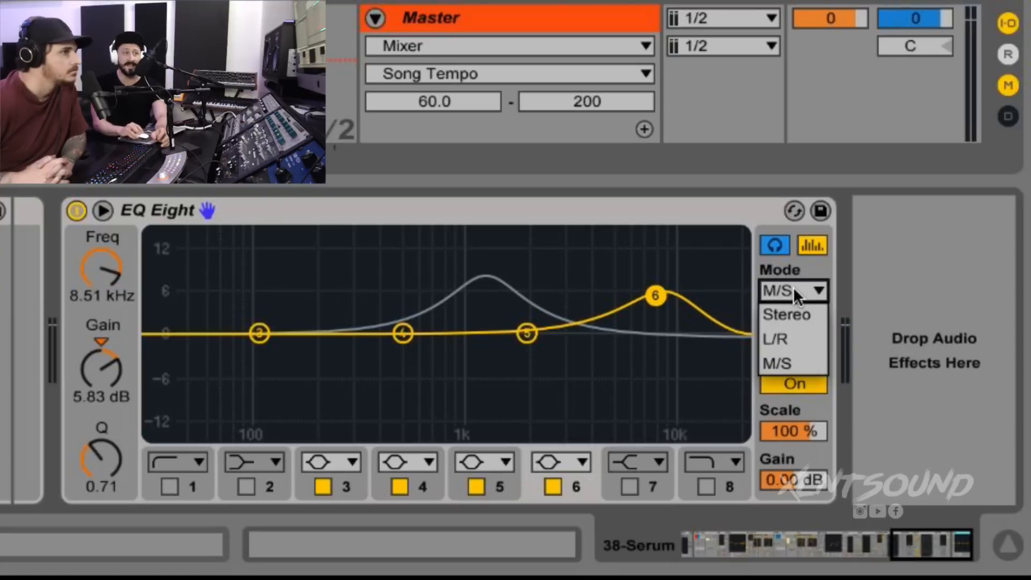
click(790, 290)
click(793, 335)
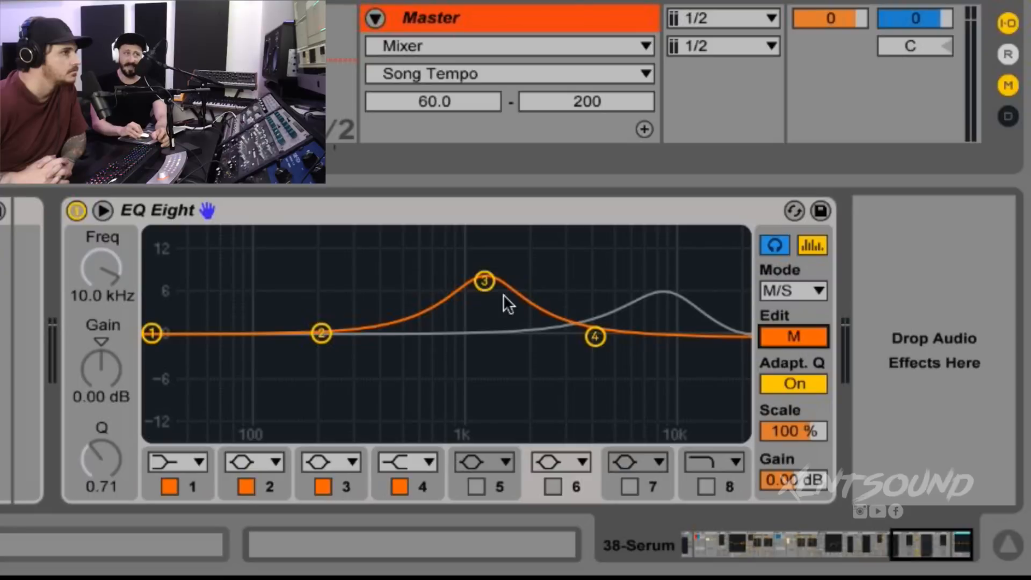
drag(498, 280, 499, 407)
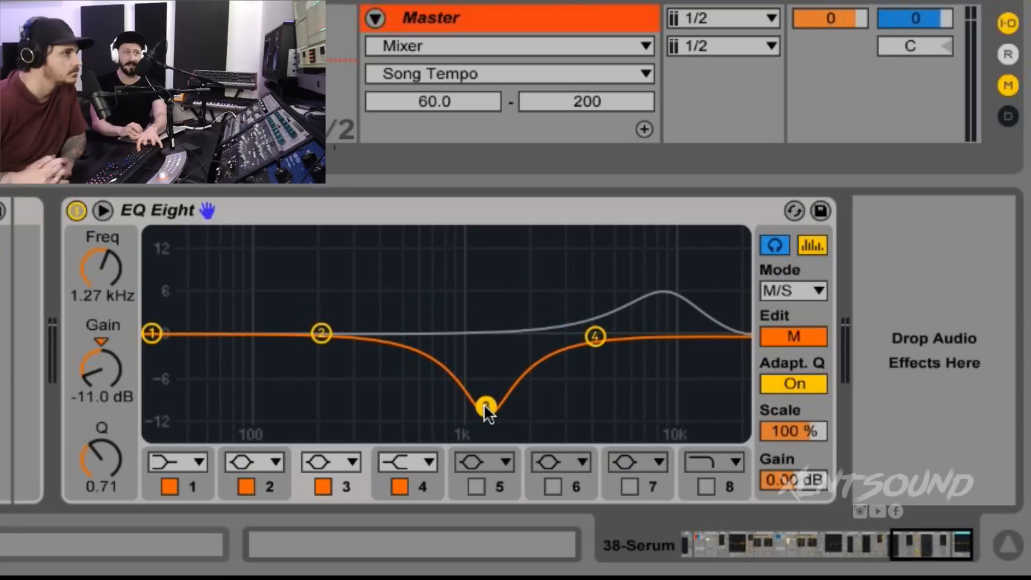
key(space)
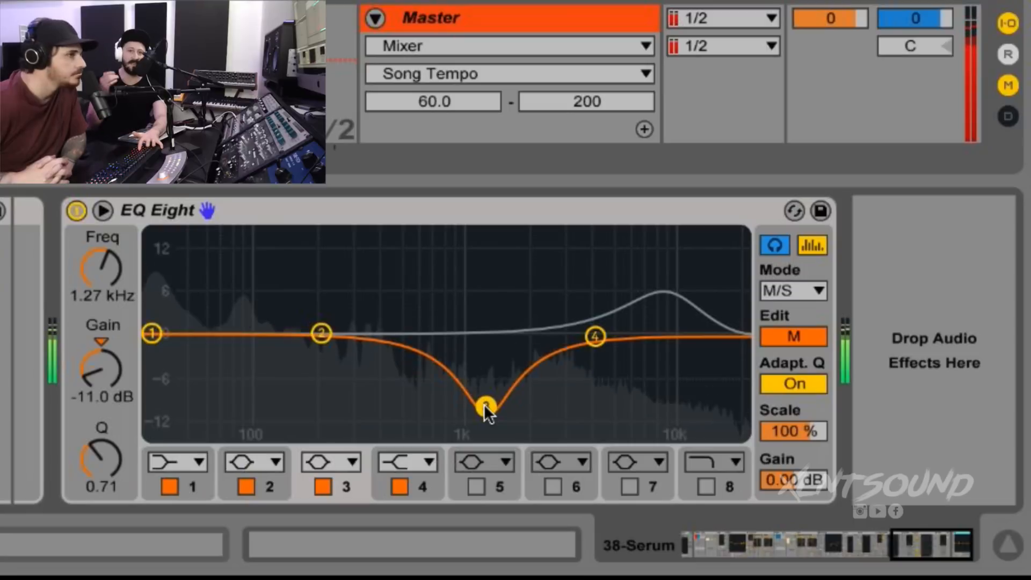
key(space)
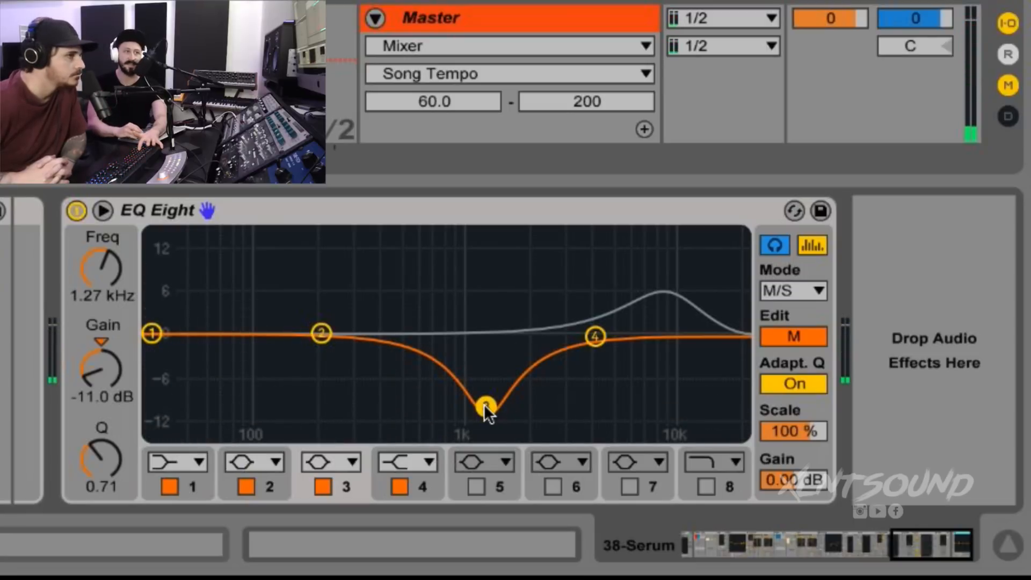
drag(484, 404, 489, 374)
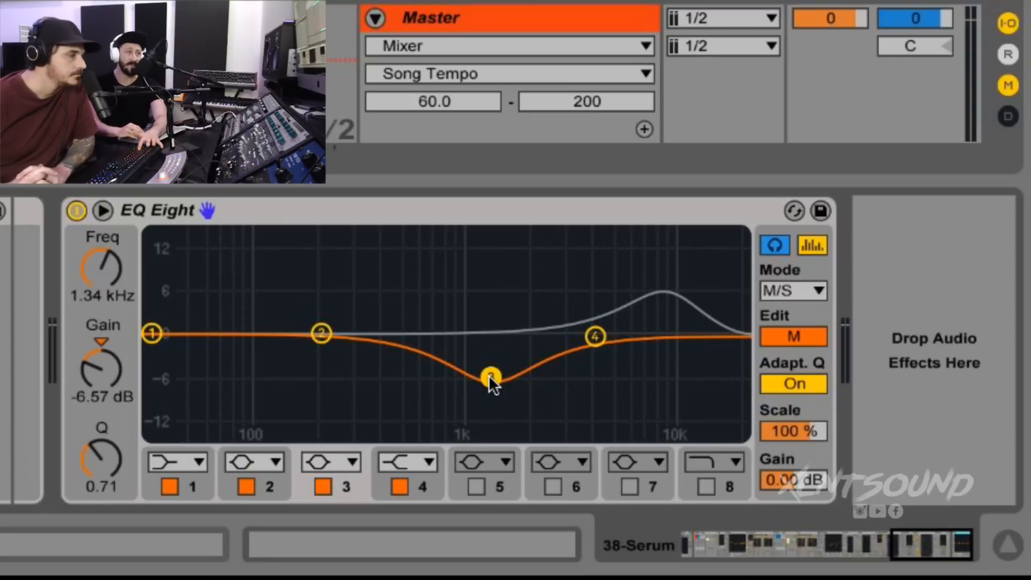
drag(489, 374, 486, 369)
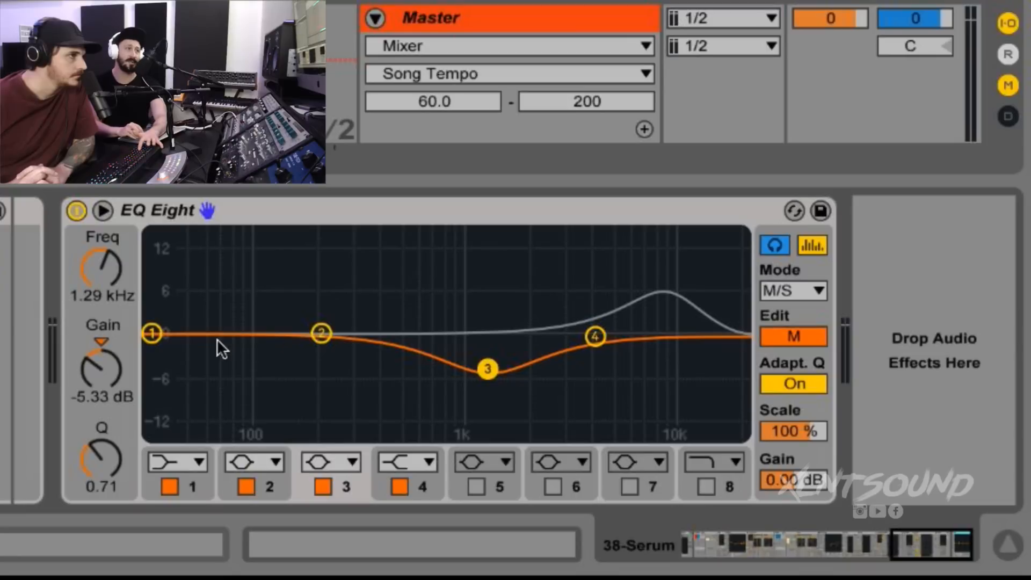
Cut the mid channel's lows with band 1, trying 173 Hz at -8.80 dB and settling at 55.8 Hz with -7.81 dB gain.
drag(154, 333, 308, 392)
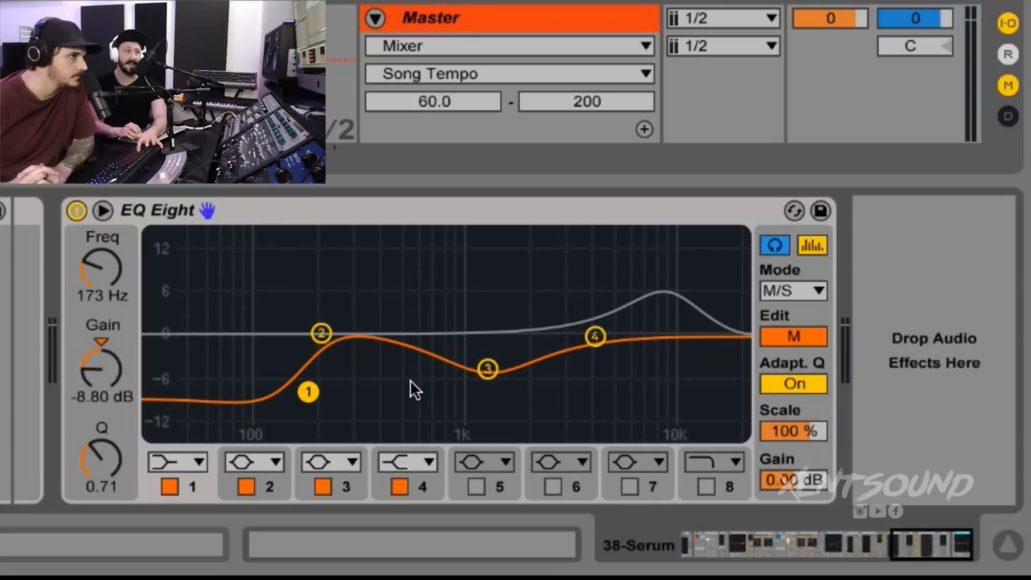
key(space)
click(308, 392)
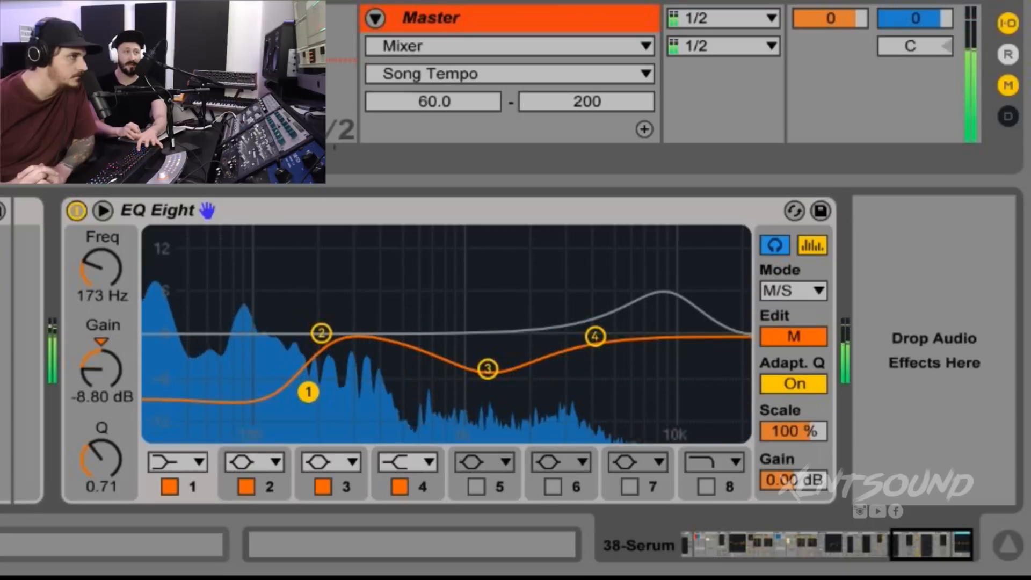
drag(309, 392, 205, 385)
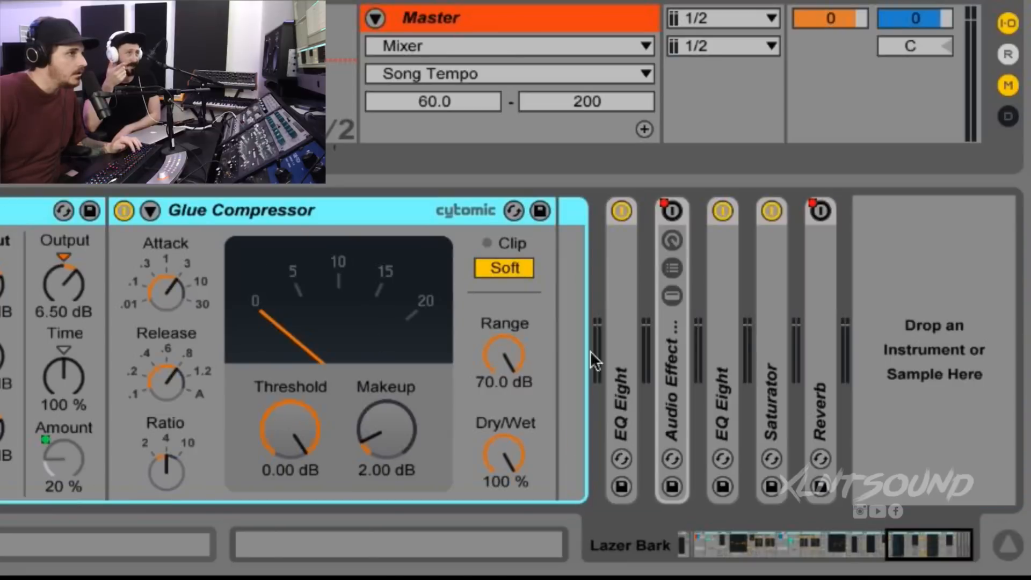
Expand the EQ Eight after the Glue Compressor on the Lazer Bark track and examine its mid and side curves.
double_click(624, 362)
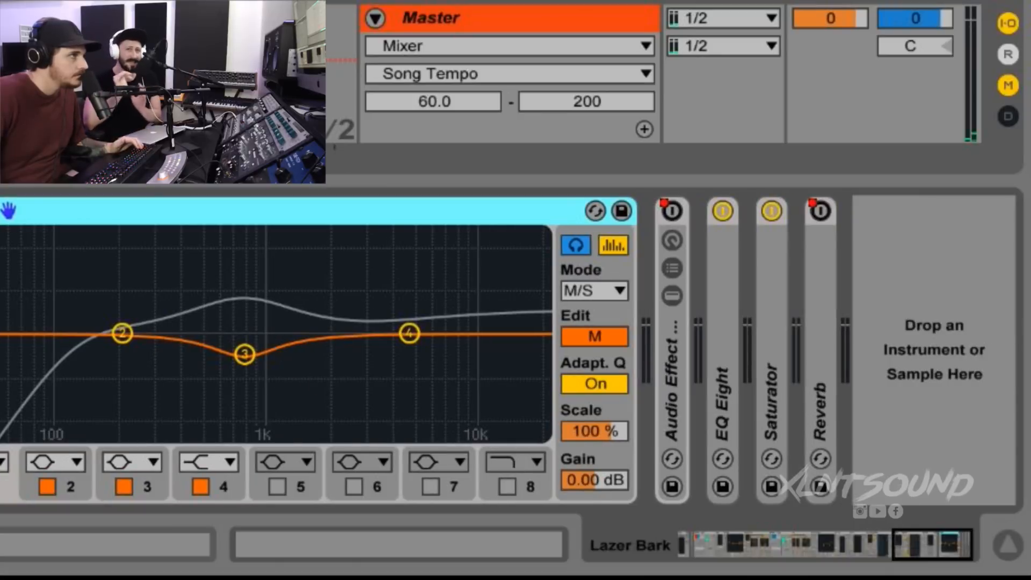
click(301, 70)
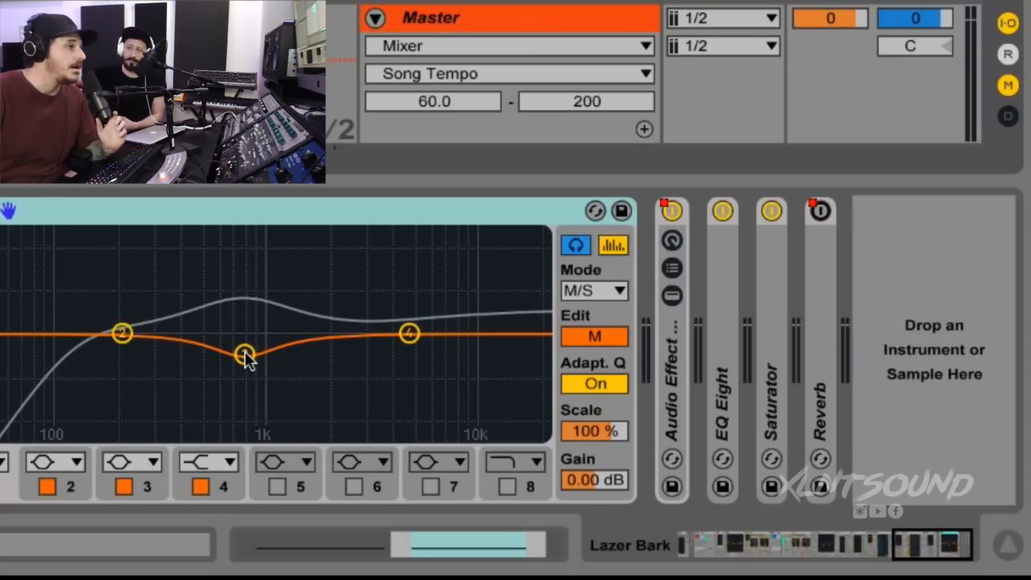
click(242, 385)
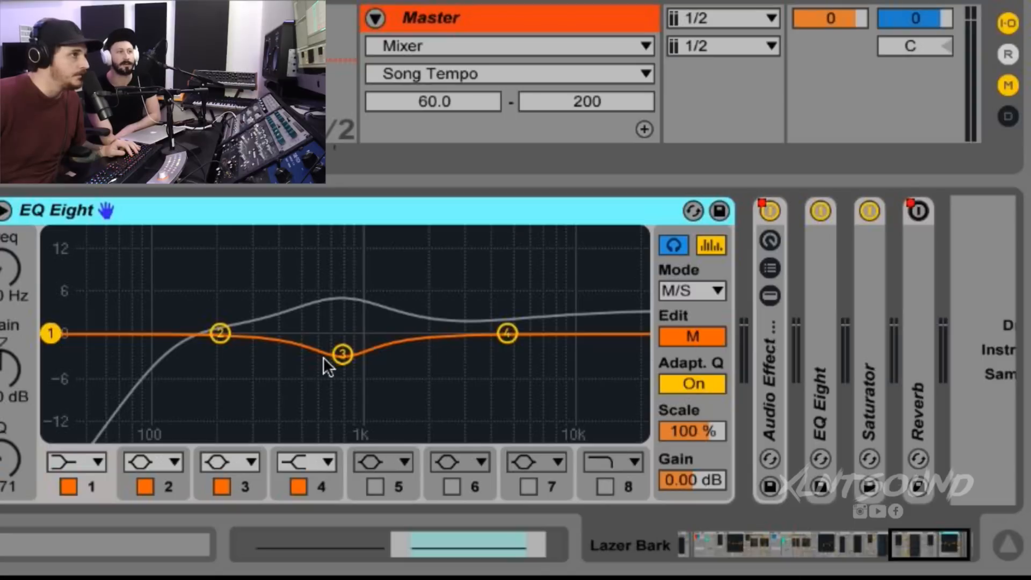
click(680, 339)
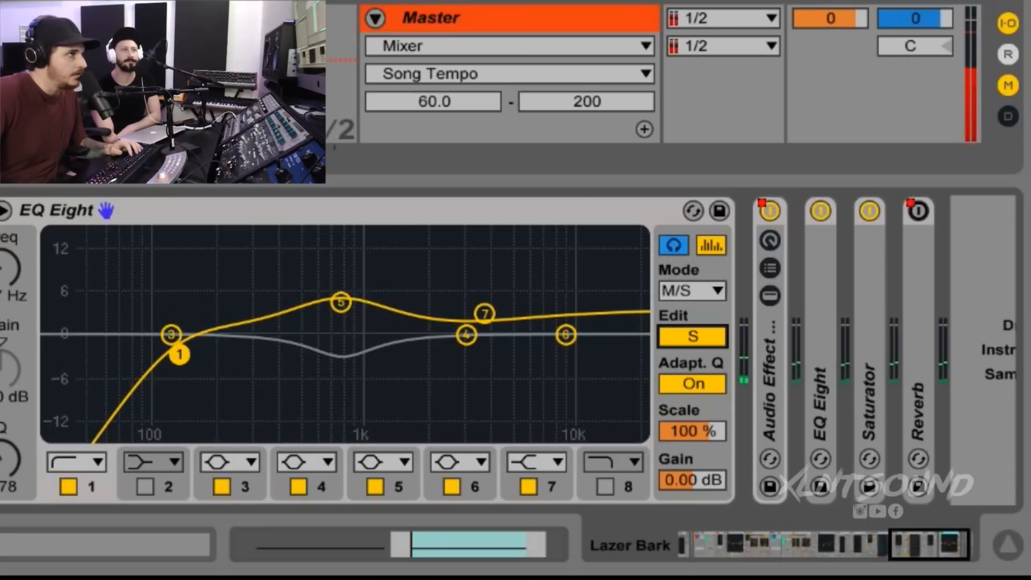
Return to the 38-Serum track's EQ Eight and compare the sound with the EQ bypassed and enabled during playback.
key(Down)
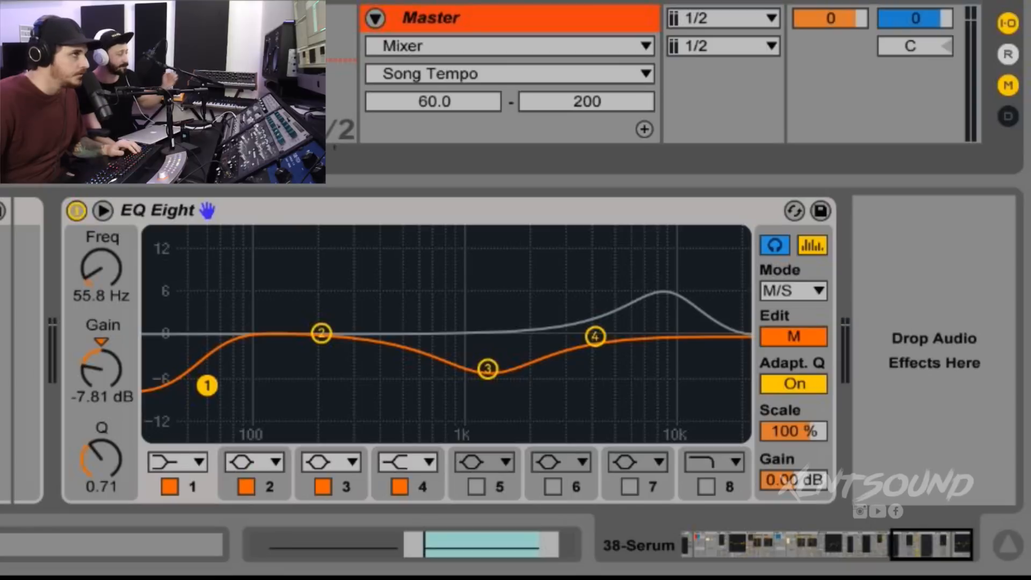
key(space)
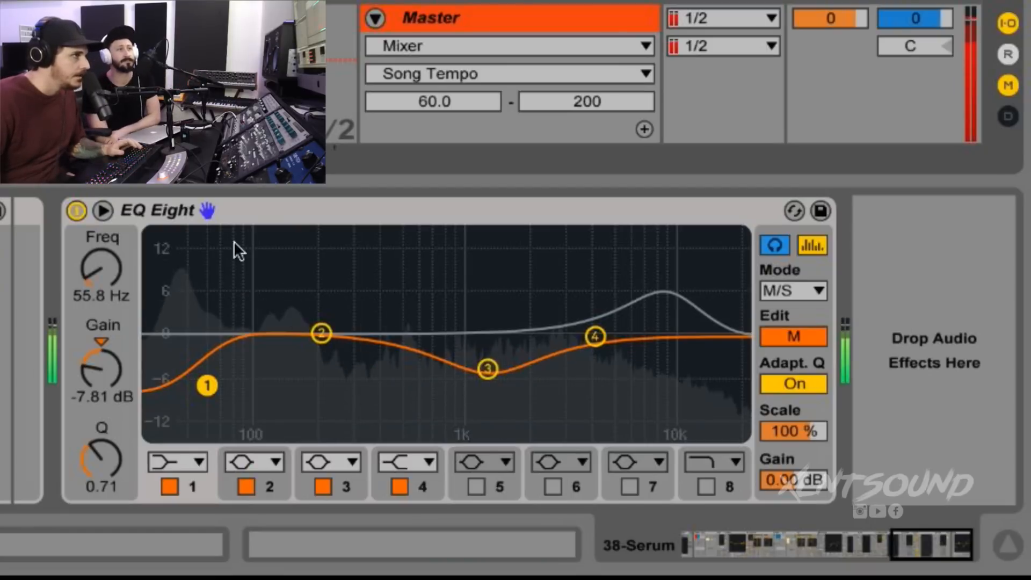
click(77, 210)
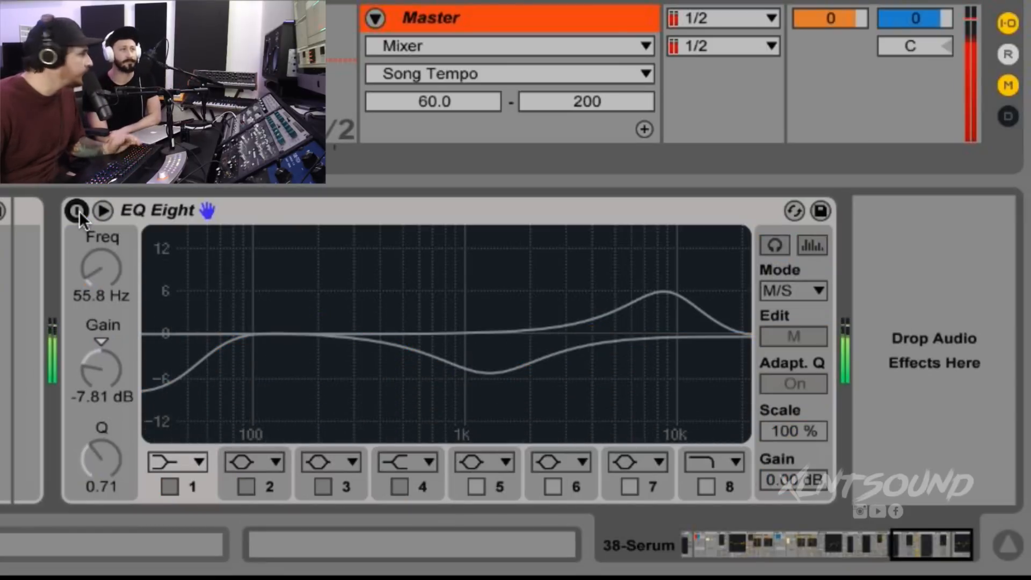
click(77, 211)
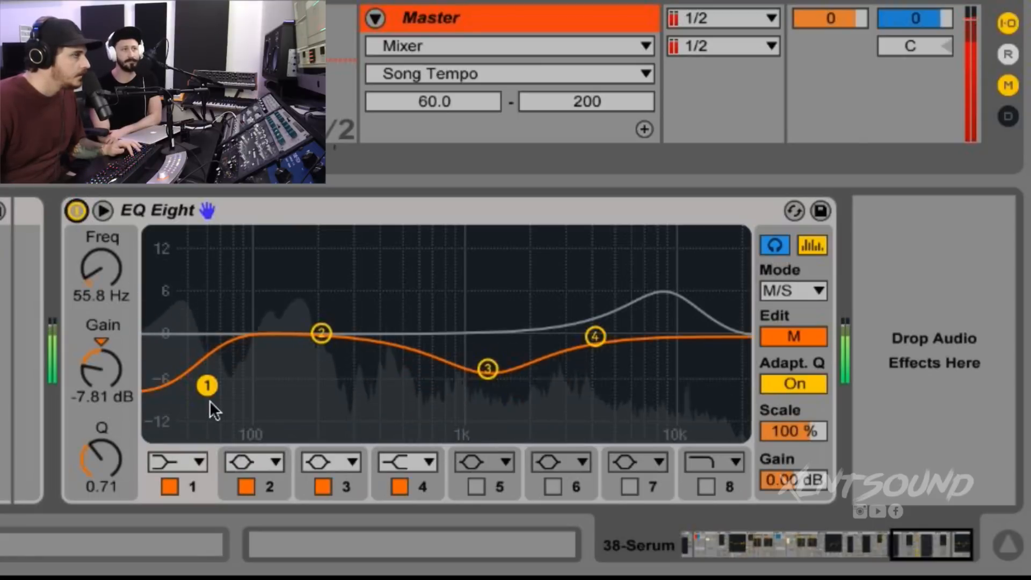
key(space)
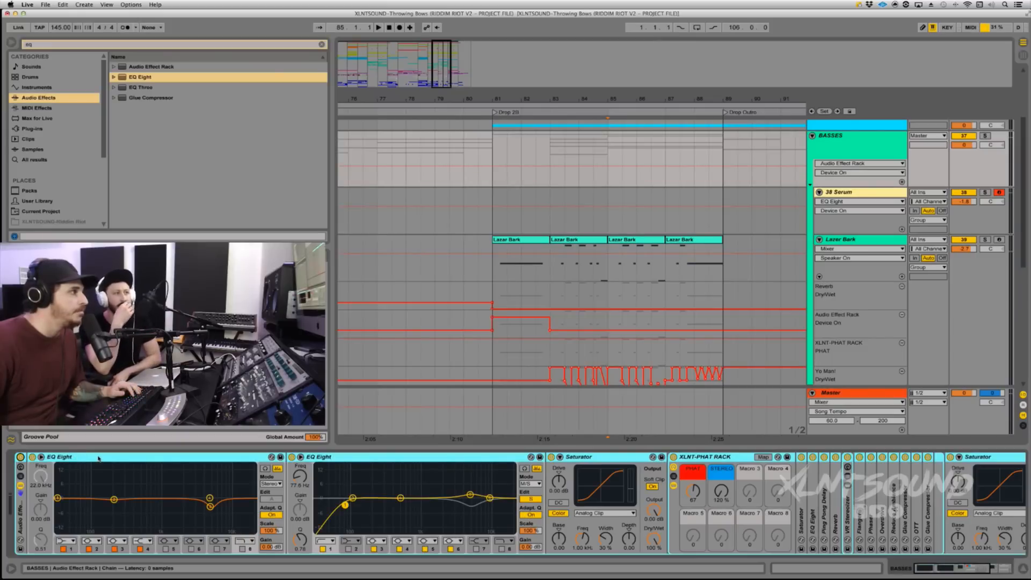
Collapse the two EQ Eights, the first Saturator and the XLNT-PHAT RACK in the BASSES group's effects chain.
double_click(98, 458)
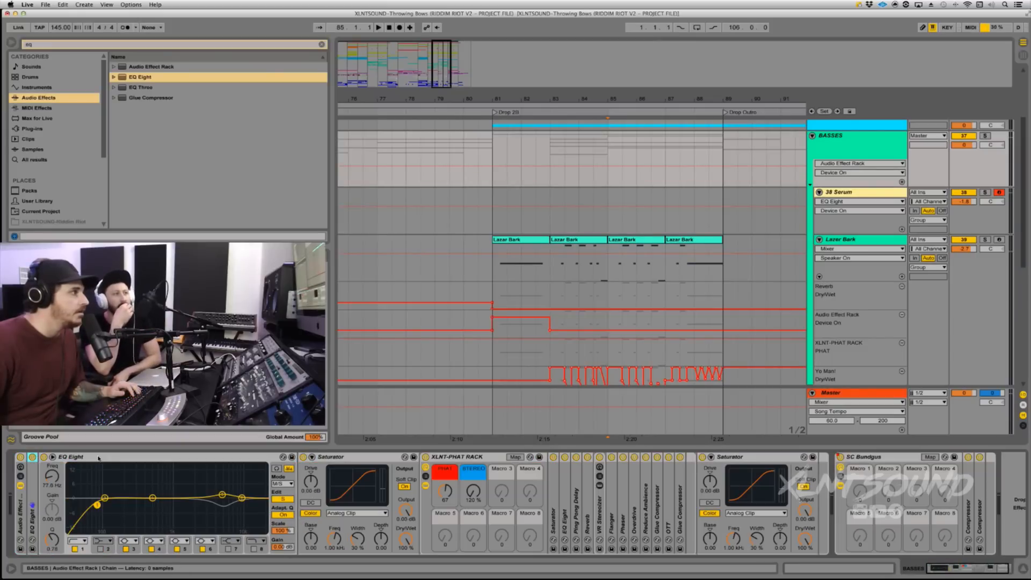
double_click(104, 457)
double_click(109, 458)
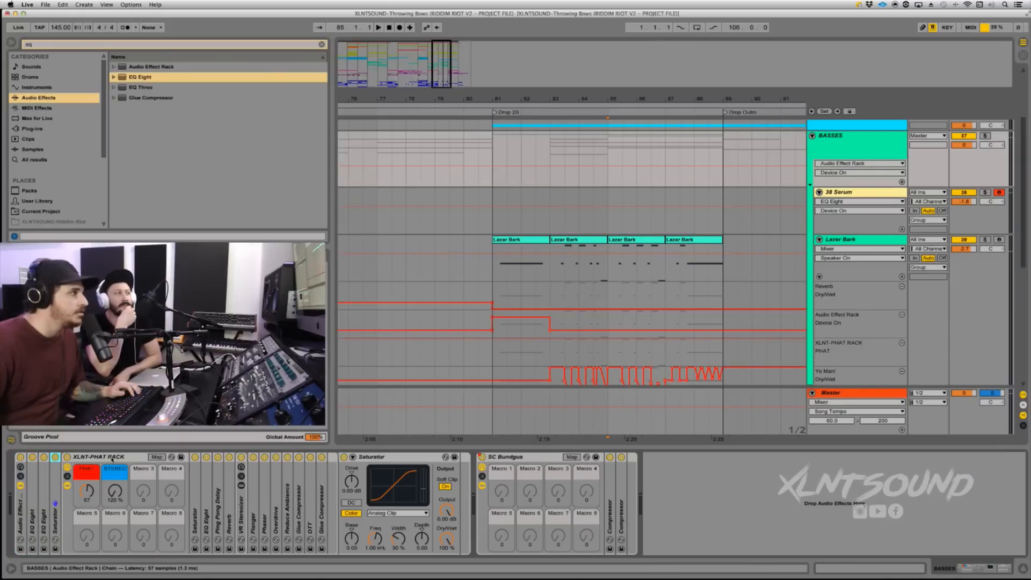
double_click(109, 458)
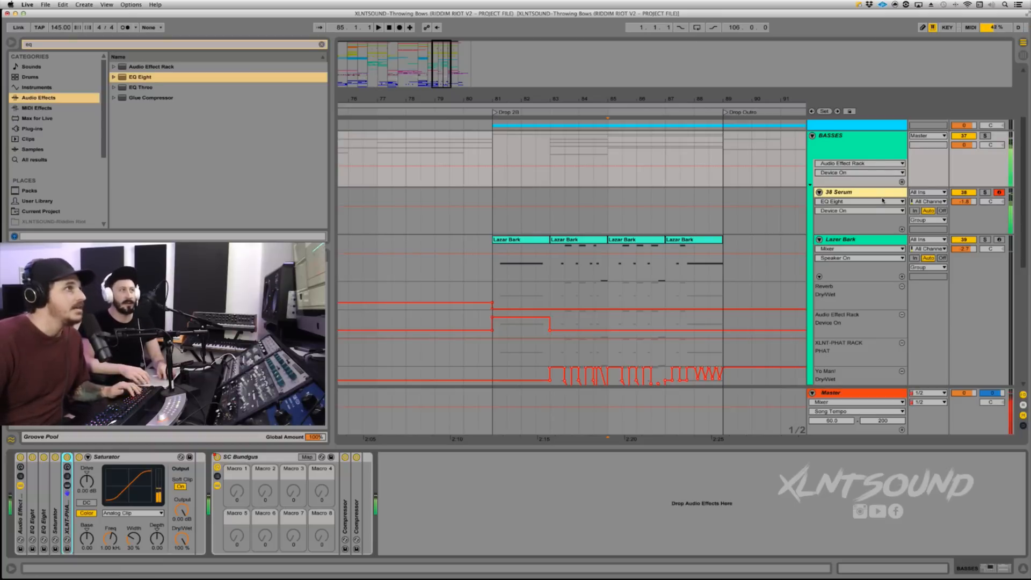
Select the 38 Serum track, collapse its XLNT-PHAT RACK, and bring the Serum device at the chain's start into view.
click(846, 193)
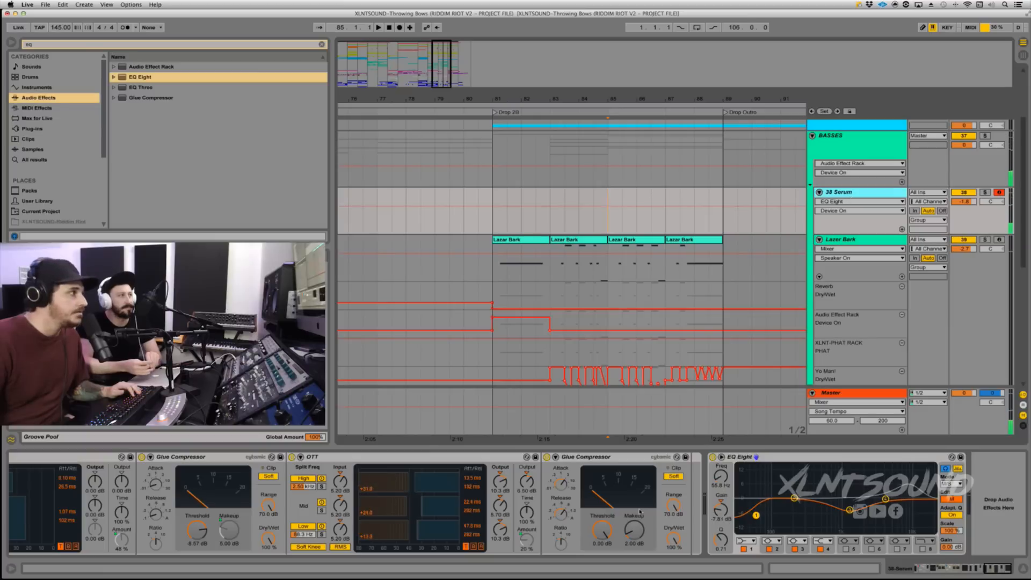
scroll(632, 509, left, 10)
shift+click(315, 457)
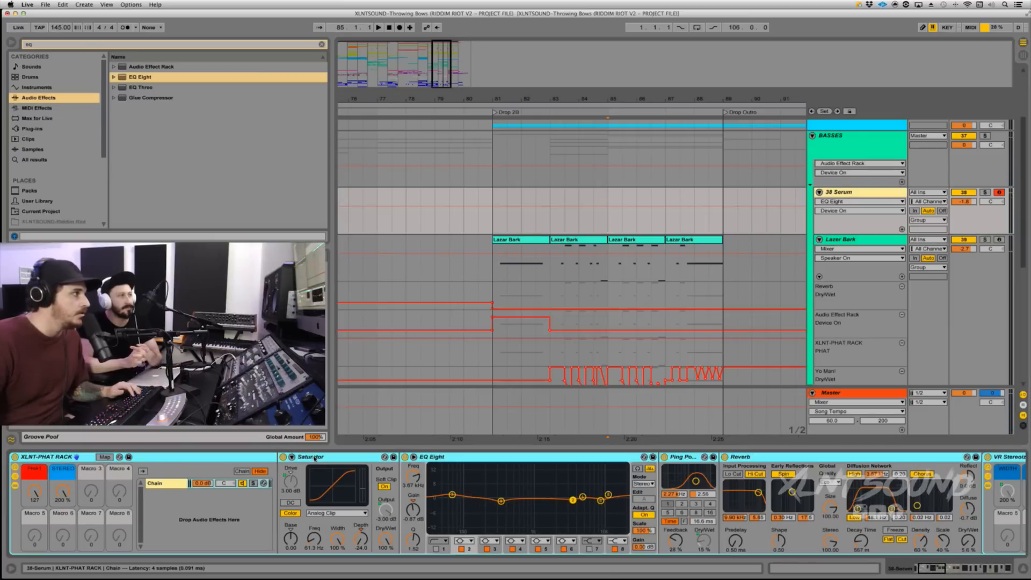
click(314, 458)
double_click(172, 458)
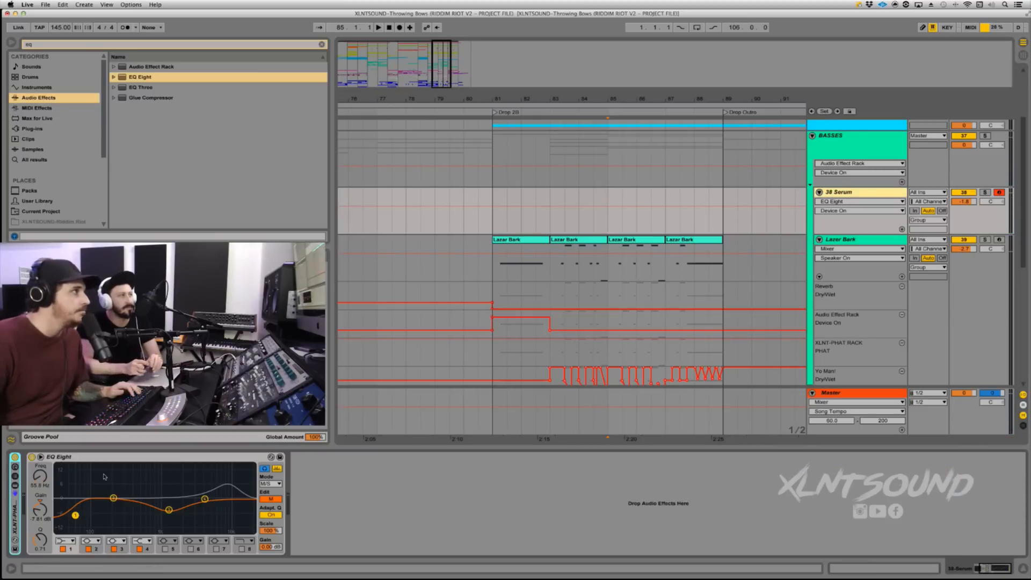
scroll(102, 477, left, 5)
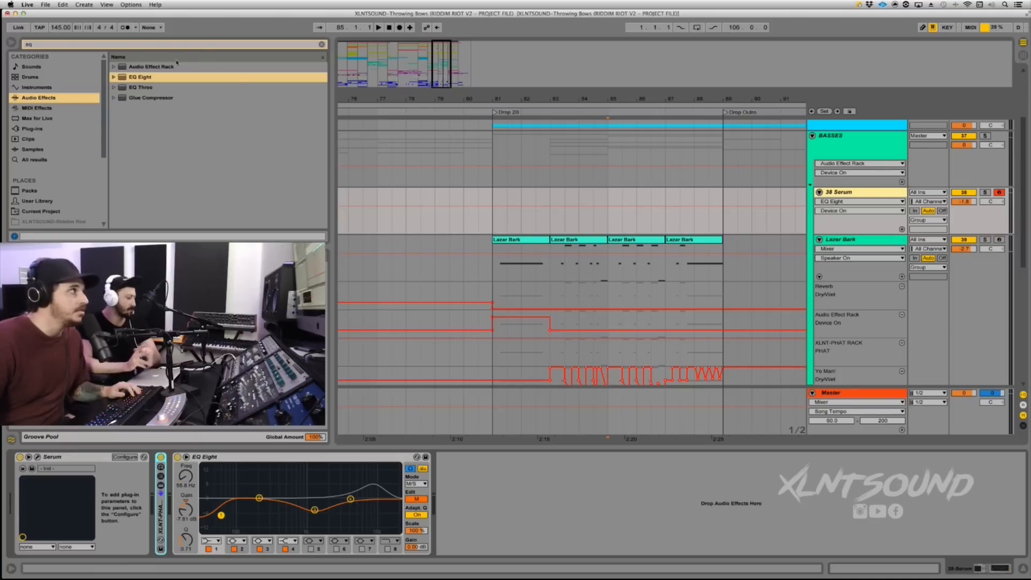
Search the audio effects for "yo man", insert the Yo Man! Chorus preset between Serum and the XLNT-PHAT RACK, and audition a note.
click(103, 45)
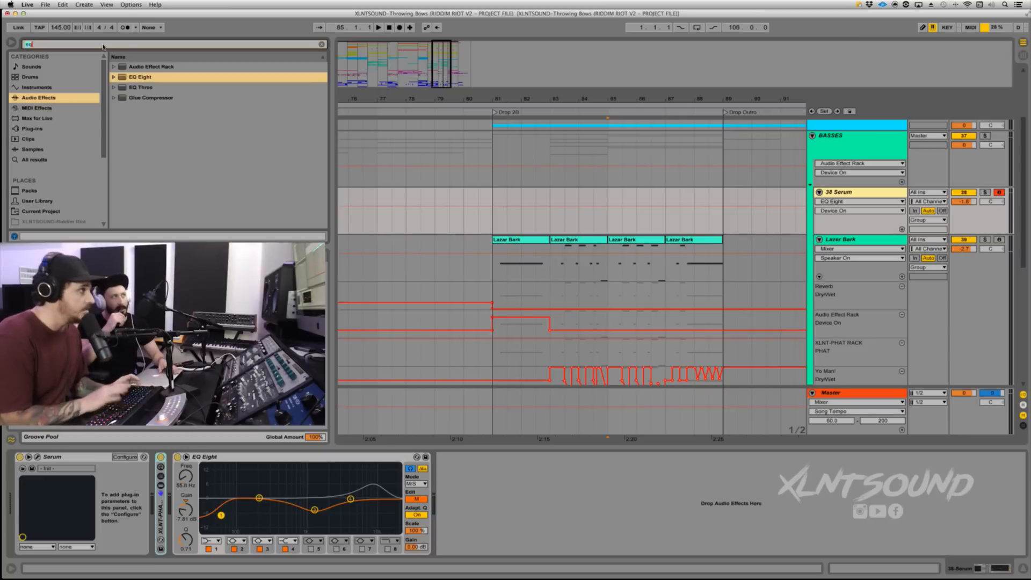
text(yo man)
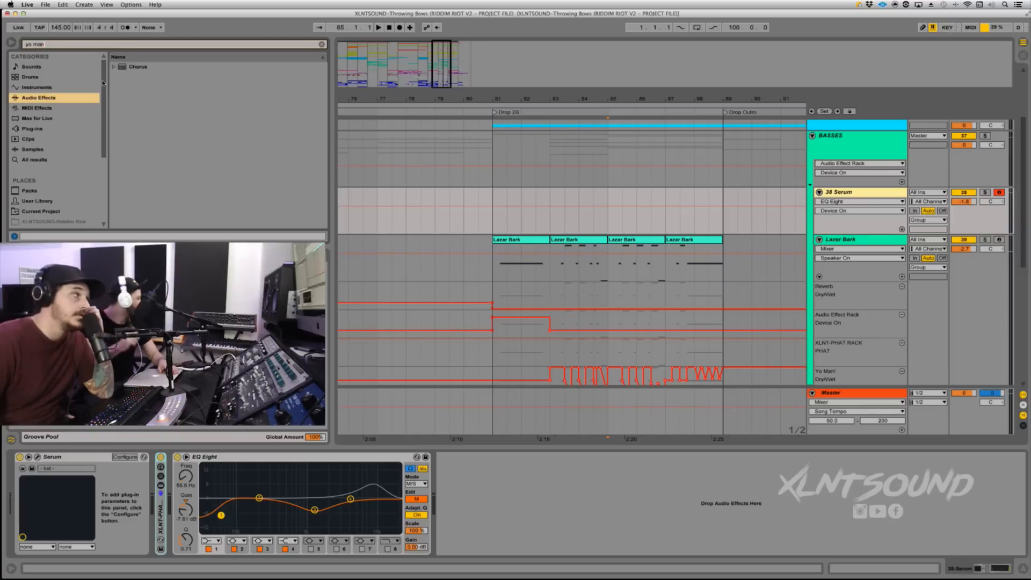
click(114, 67)
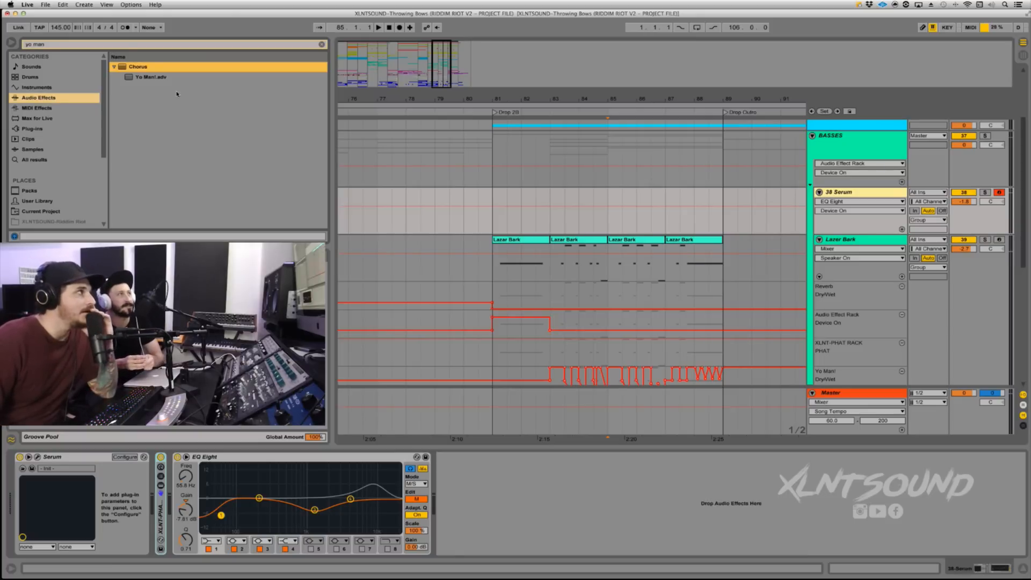
drag(130, 79, 209, 558)
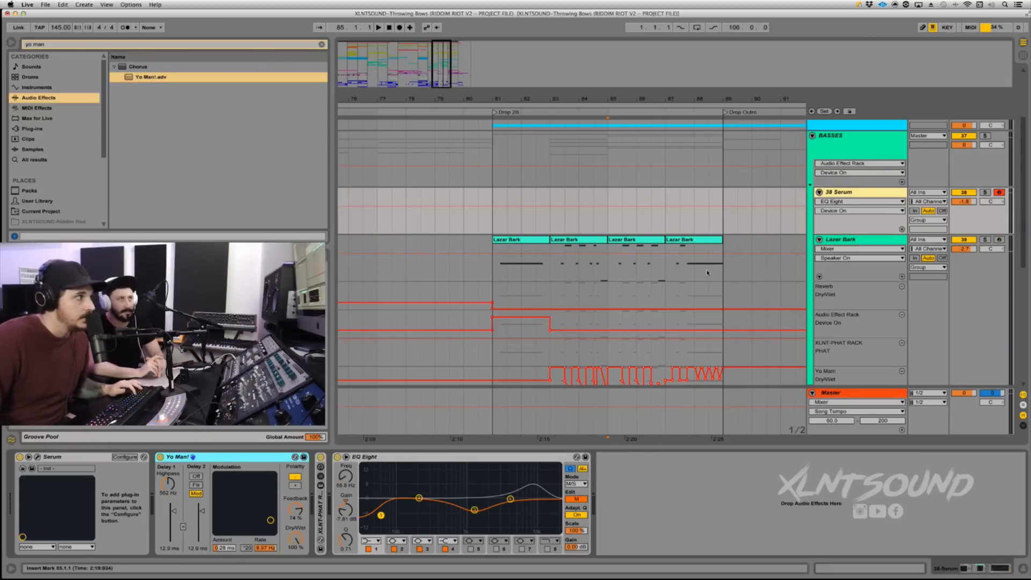
key(a)
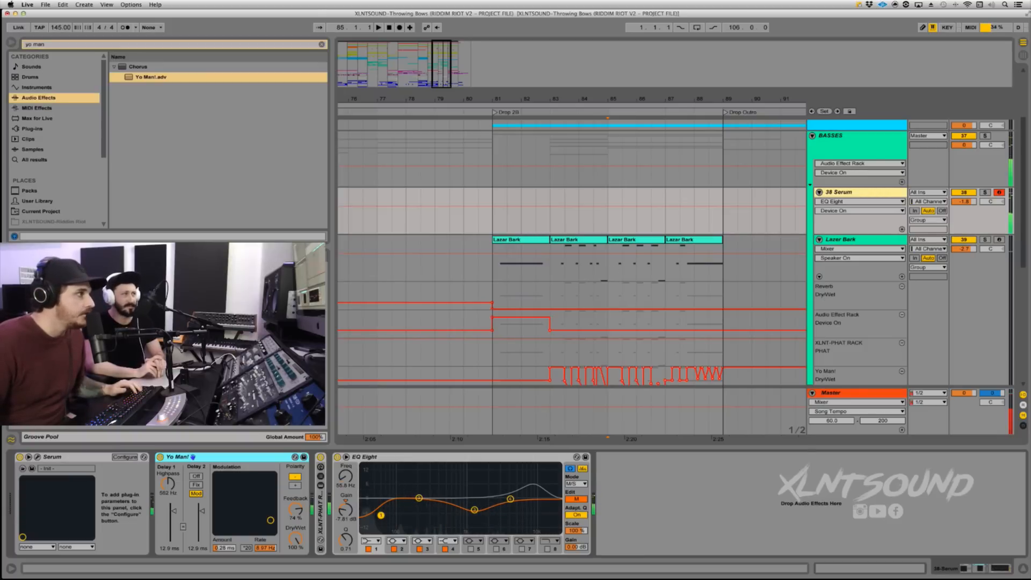
Try the Yo Man! Chorus after the XLNT-PHAT RACK, and return it to its place between Serum and the rack.
drag(273, 459, 342, 465)
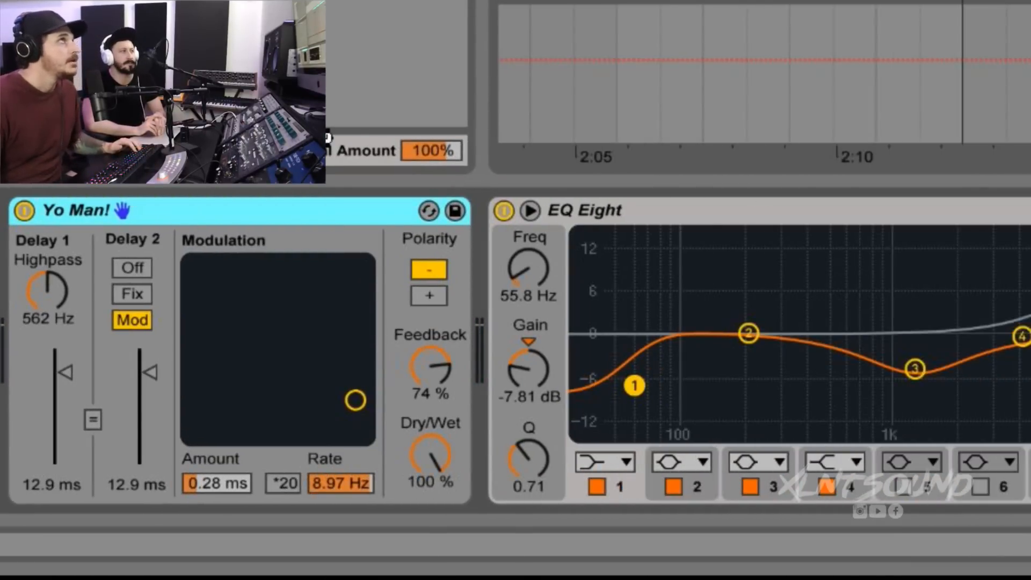
drag(328, 138, 327, 147)
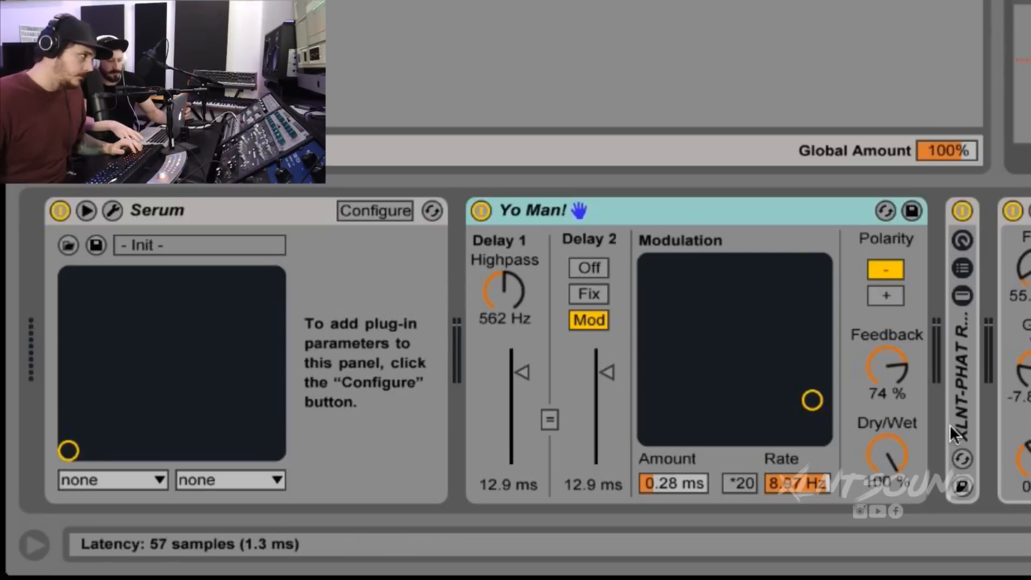
Compare Yo Man! at 0 % and 100 % Dry/Wet, leave it at 98 %, and link its two delays at 12.9 ms.
click(897, 461)
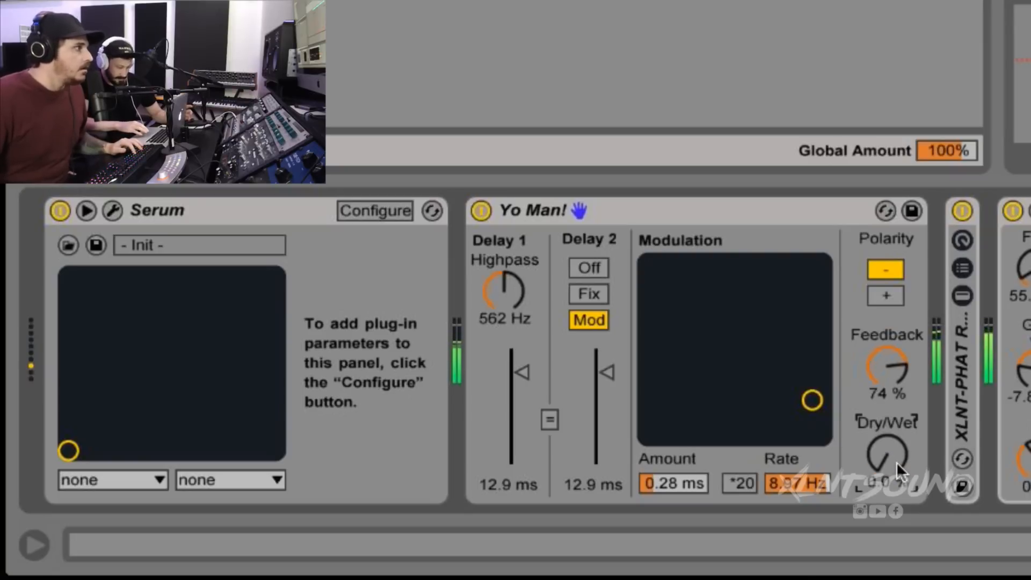
text(0)
key(Return)
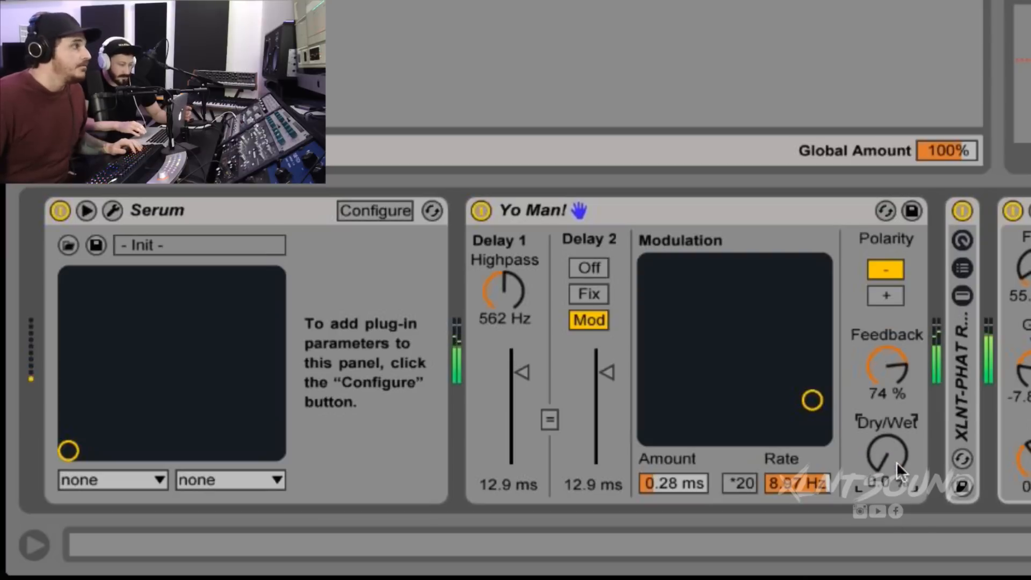
text(100)
key(Return)
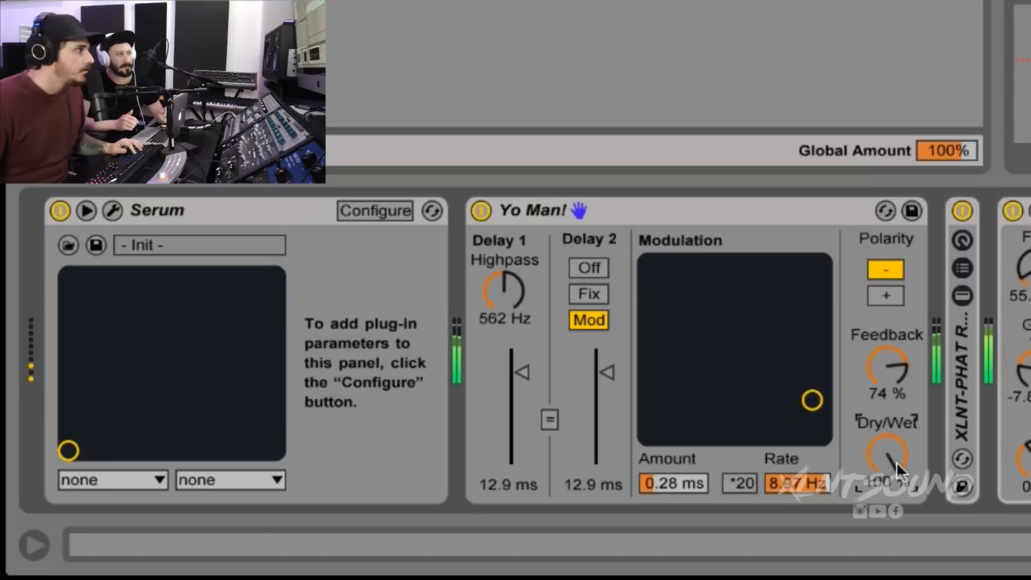
drag(897, 462, 897, 513)
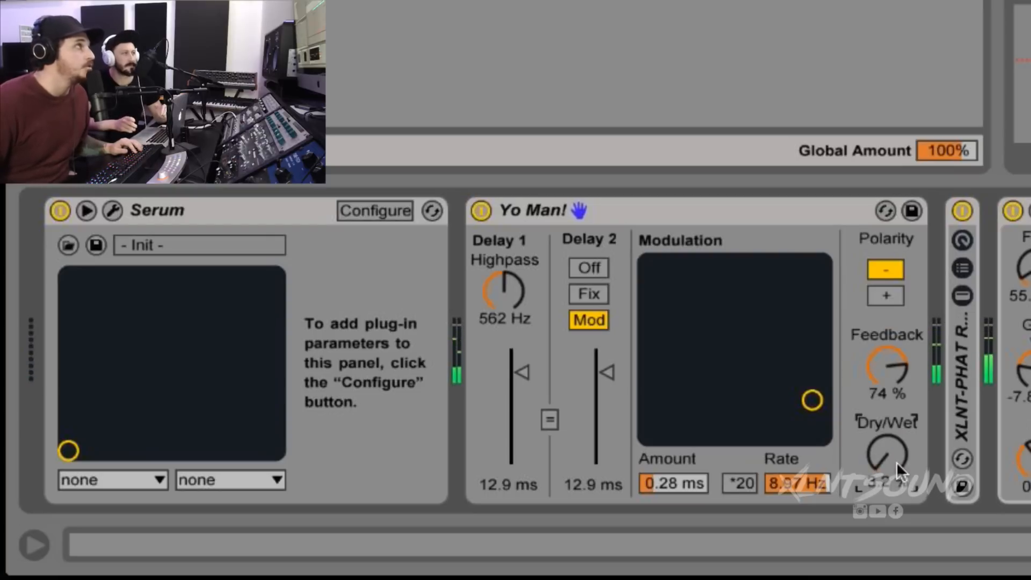
drag(897, 462, 897, 417)
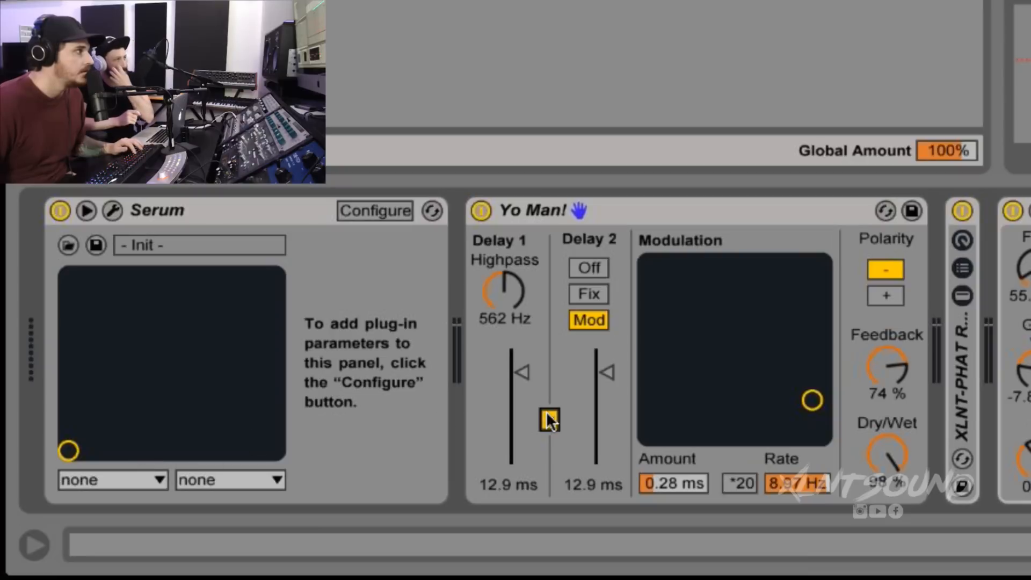
click(610, 370)
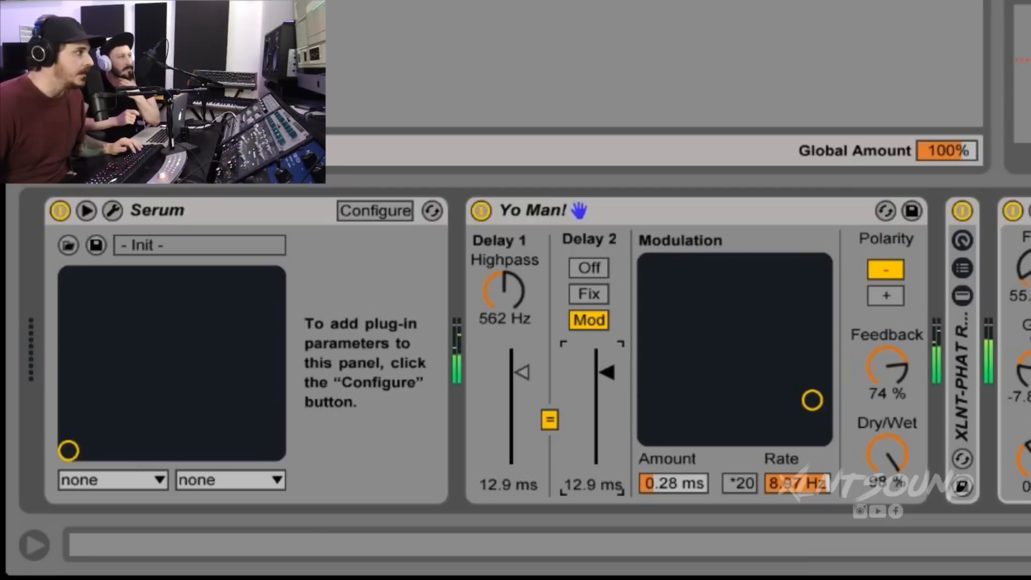
mouse_move(610, 371)
mouse_down()
mouse_move(607, 391)
mouse_move(608, 355)
mouse_move(608, 456)
mouse_move(607, 349)
mouse_move(607, 463)
mouse_move(608, 350)
mouse_move(608, 433)
mouse_move(608, 350)
mouse_move(608, 430)
mouse_move(608, 372)
mouse_up()
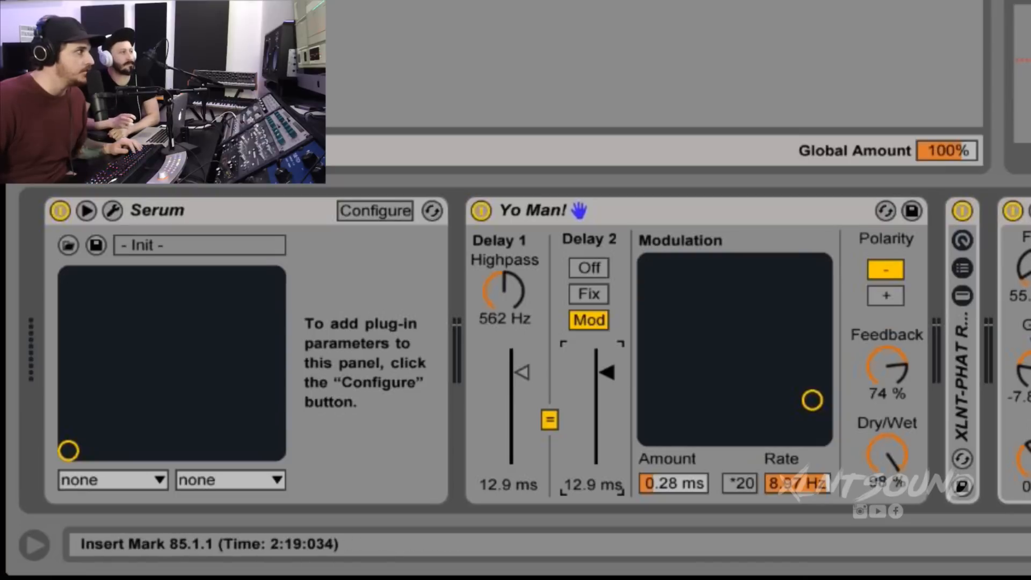
Open Serum's plug-in window and load the XLNT-BS Famed Gazelle preset from the *Ride Vol 2 folder.
click(112, 210)
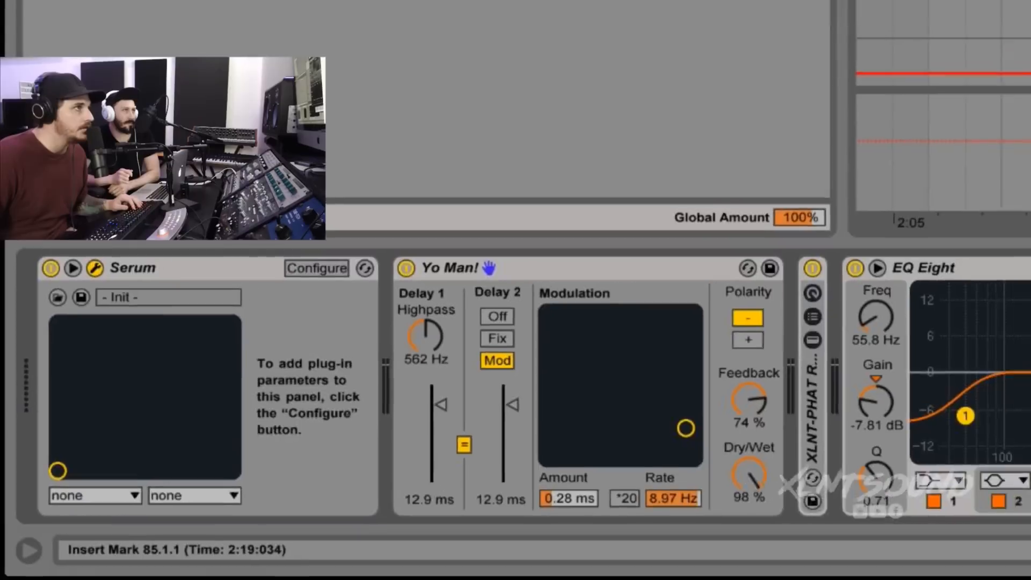
click(692, 169)
mouse_move(717, 207)
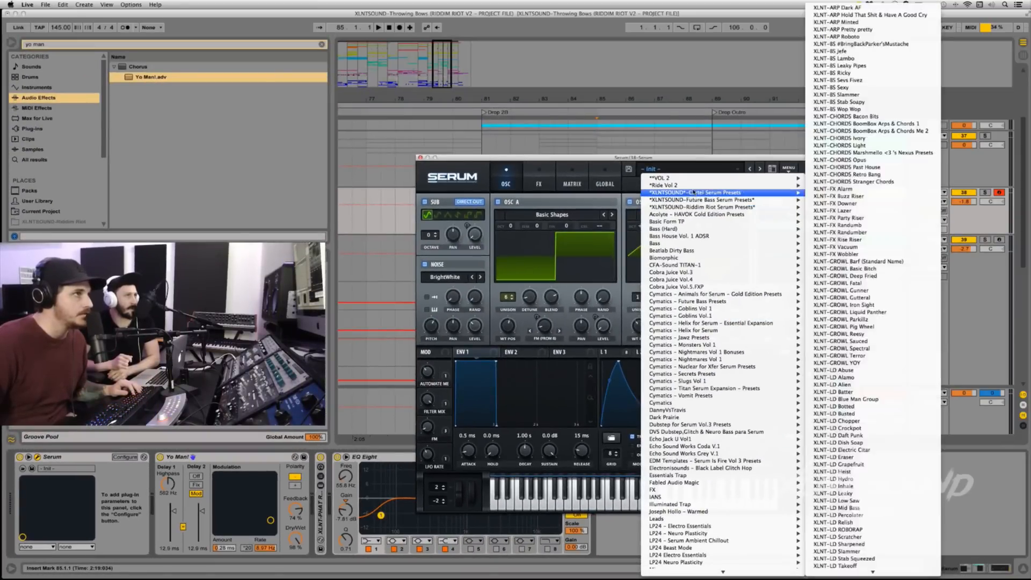
mouse_move(714, 185)
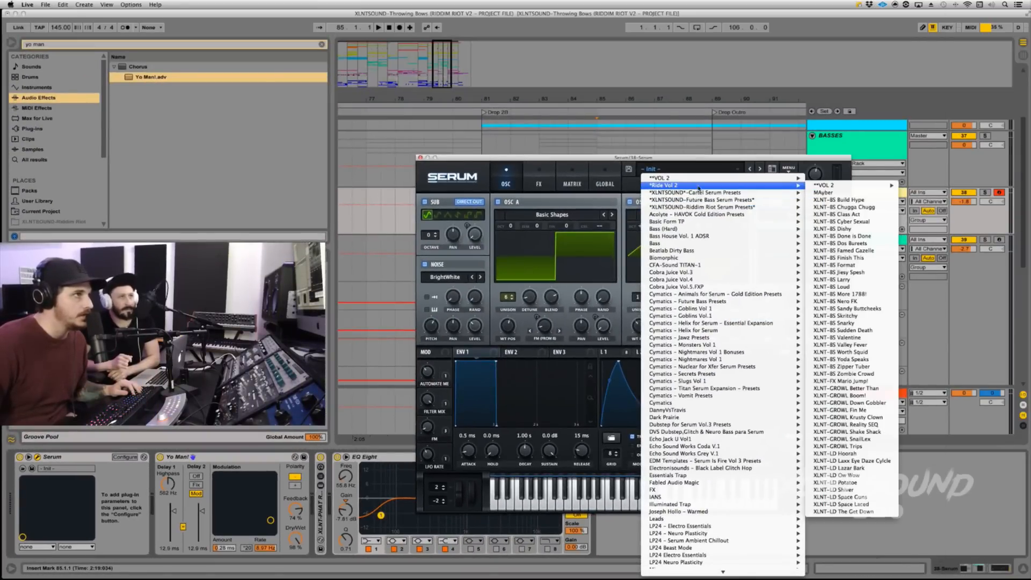
click(832, 251)
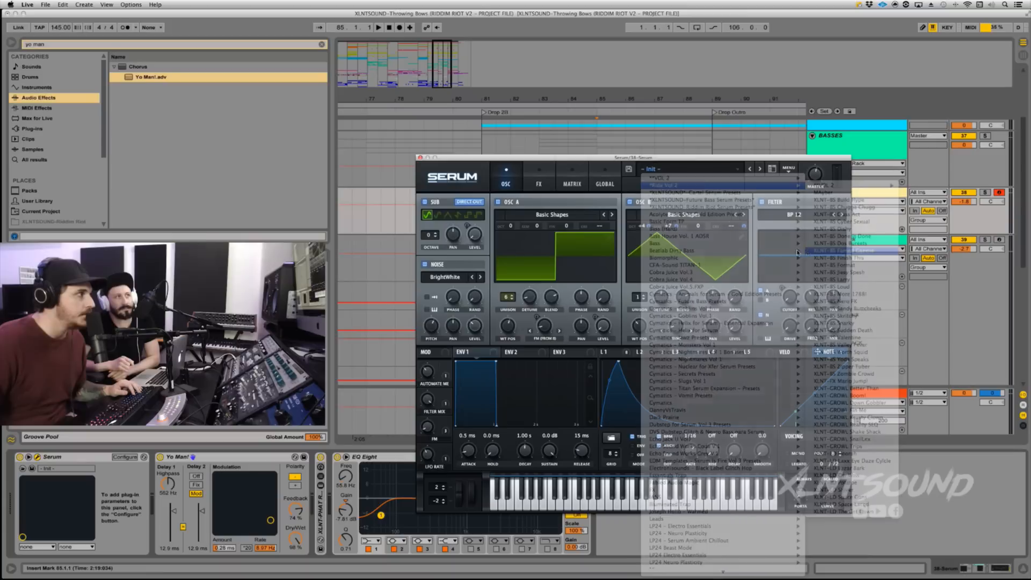
Audition the preset with Yo Man!, the XLNT-PHAT RACK and EQ Eight bypassed, and re-enable Yo Man! and the rack.
click(160, 457)
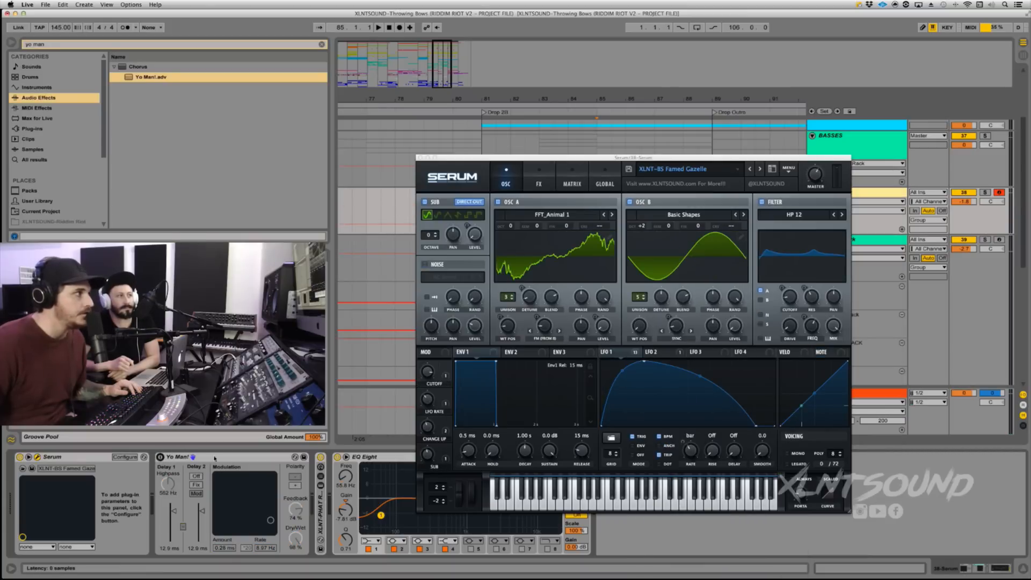
click(321, 457)
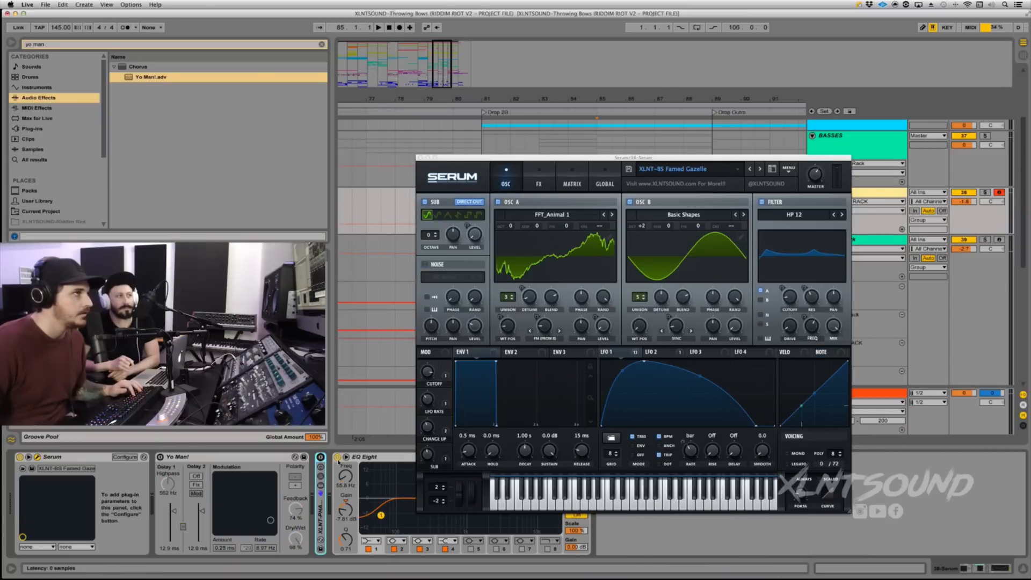
click(337, 457)
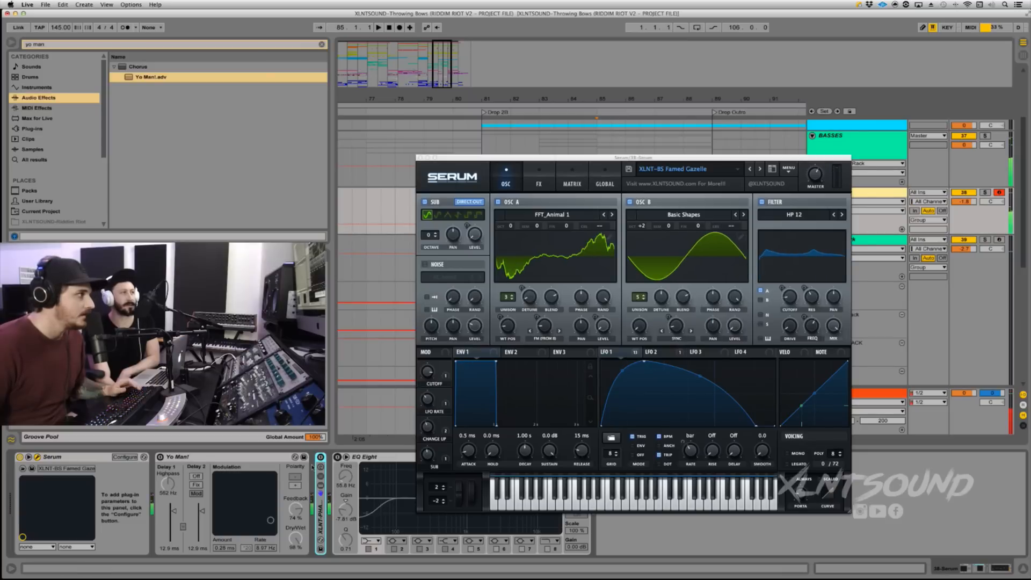
click(160, 457)
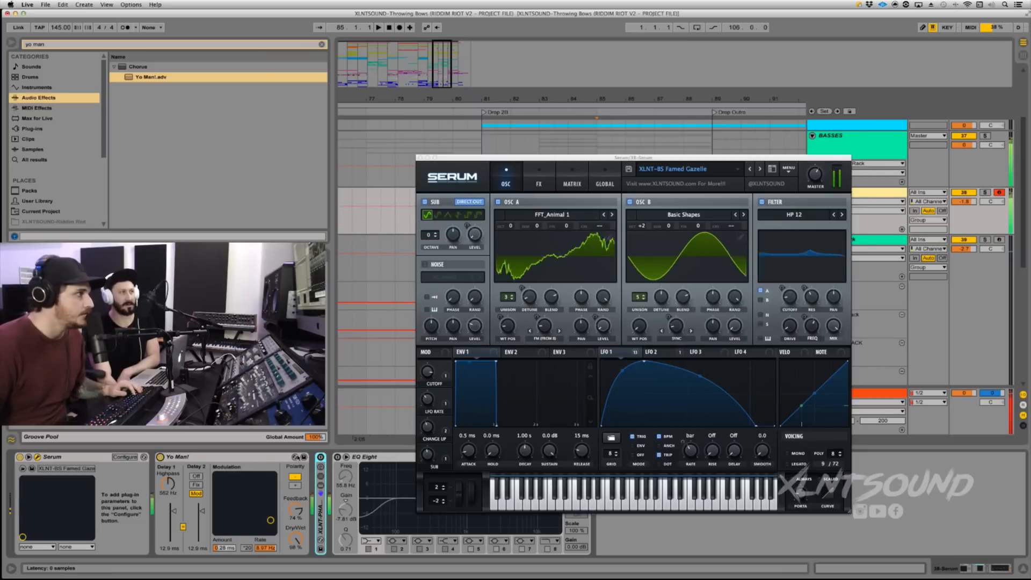
click(321, 457)
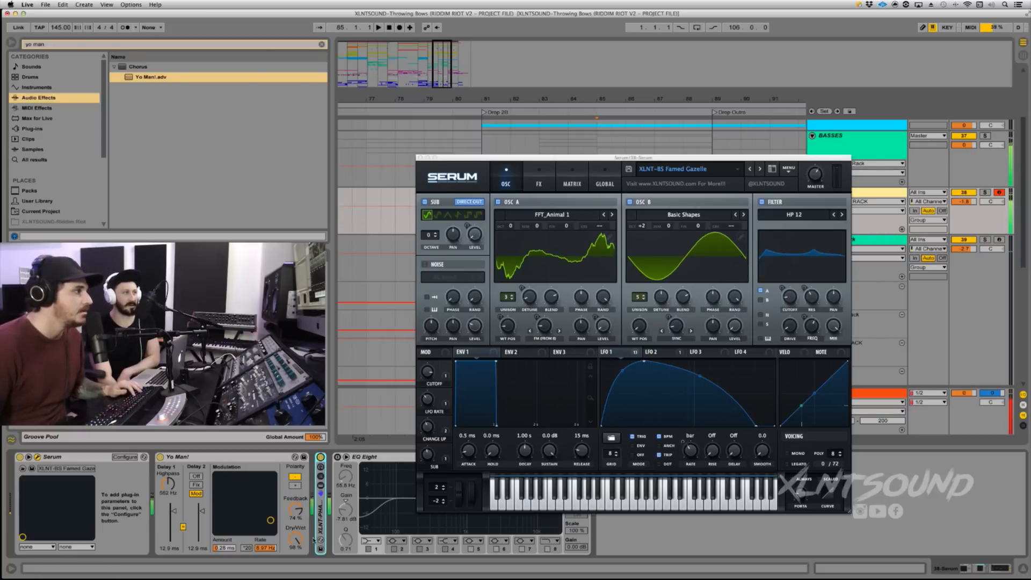
Set Yo Man!'s Dry/Wet to 100 % and move the chorus between the XLNT-PHAT RACK and EQ Eight.
drag(297, 540, 297, 537)
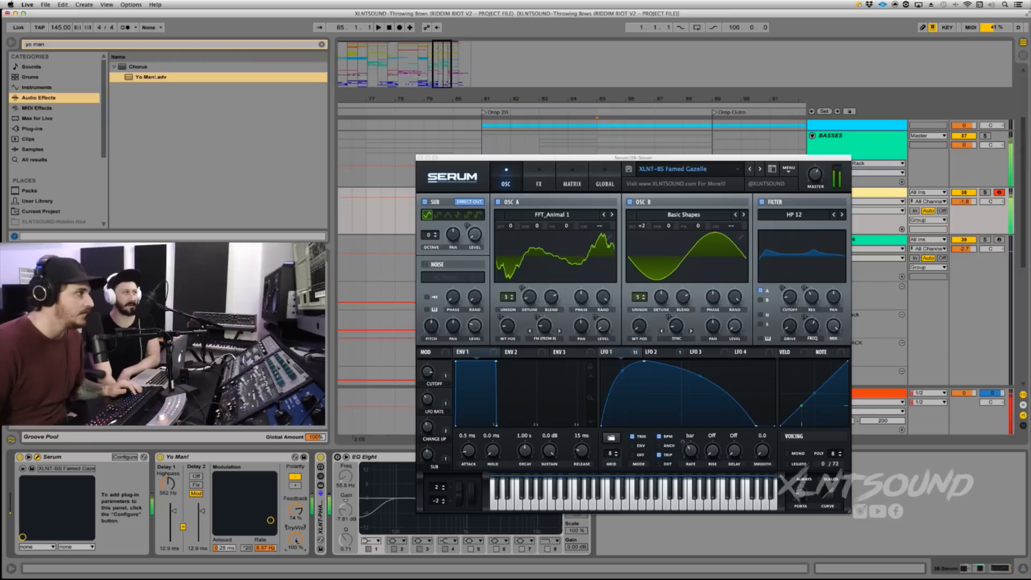
click(250, 462)
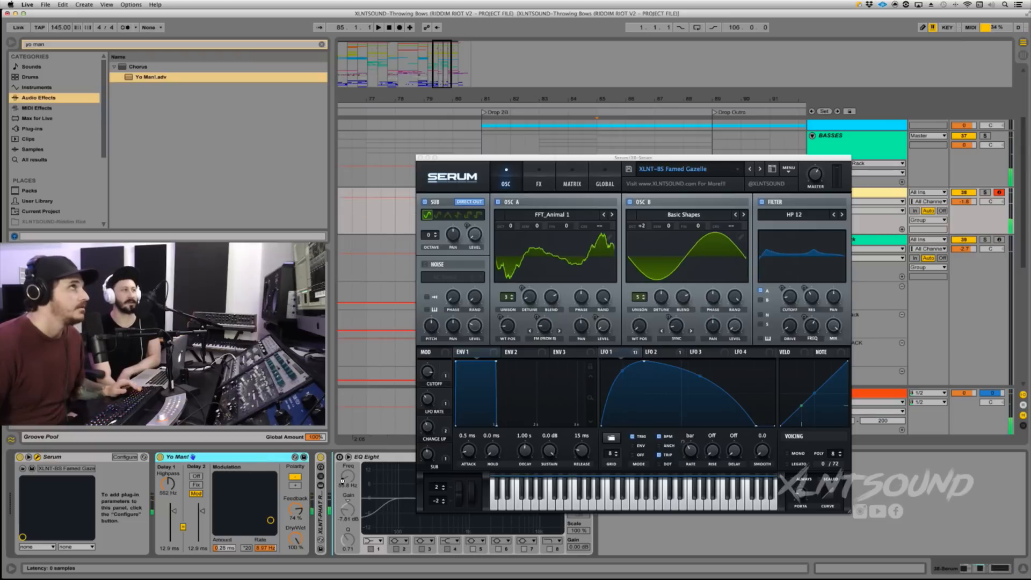
drag(342, 481, 342, 482)
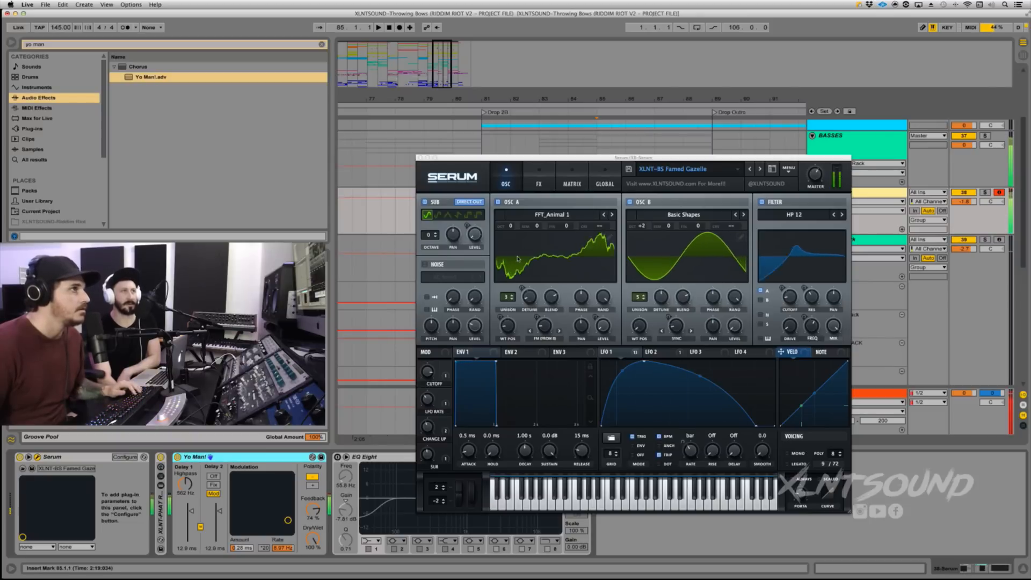
Audition other *Ride Vol 2 presets in Serum: XLNT-BS Finish This and Format, and XLNT-GROWL Down Gobbler, Fin Me and Boom!
click(758, 169)
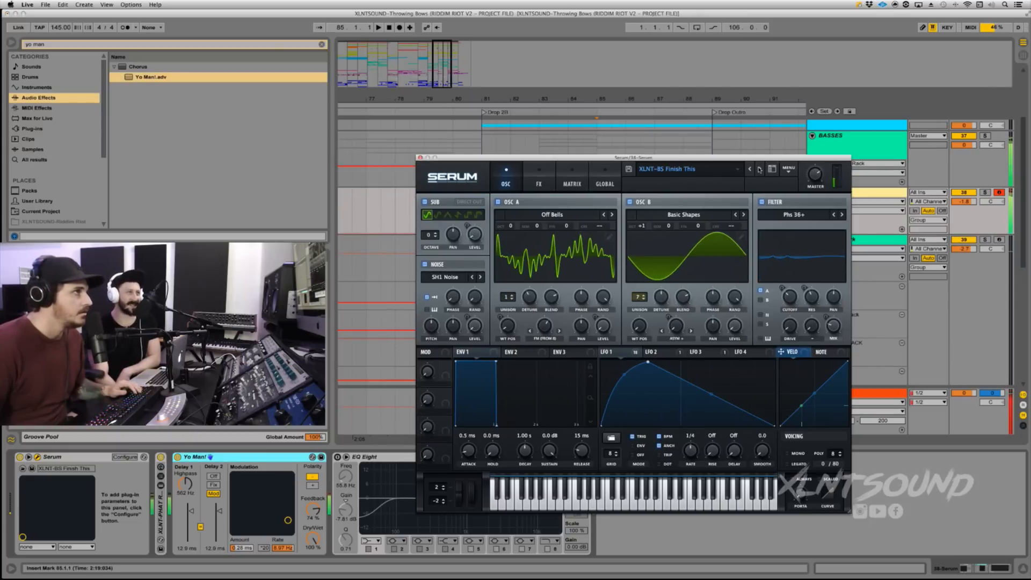
click(759, 170)
click(719, 171)
mouse_move(714, 183)
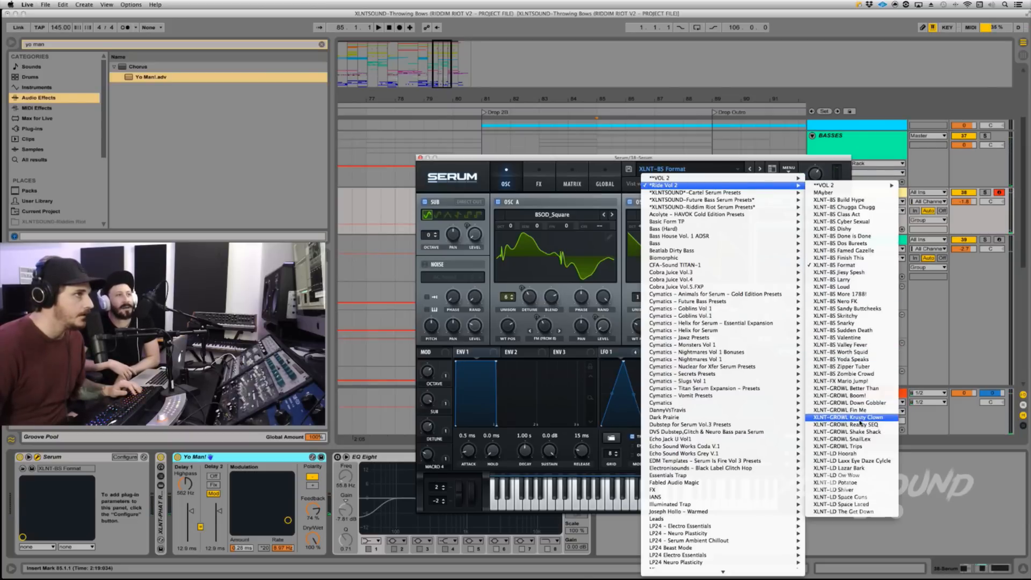
click(849, 403)
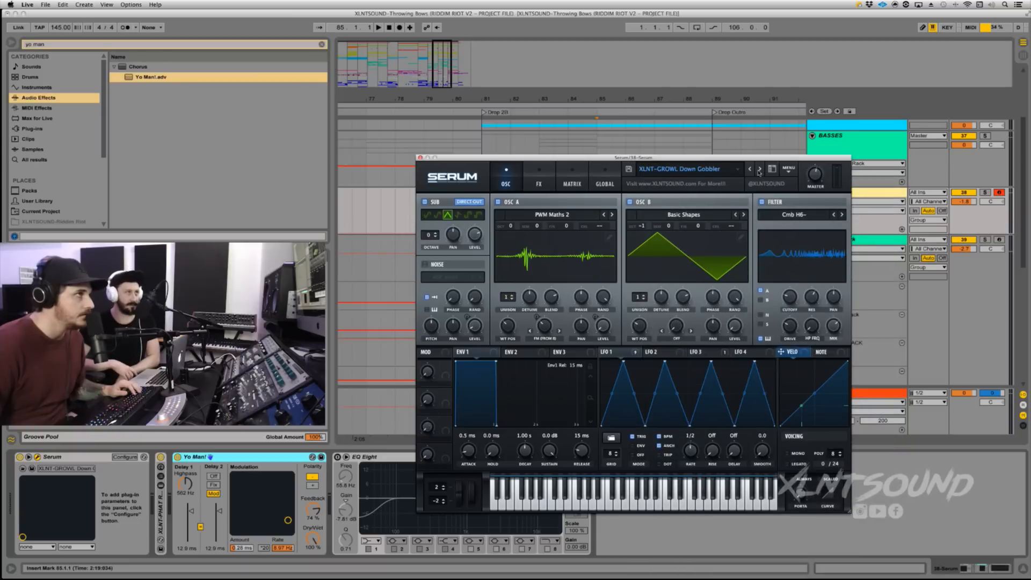
click(759, 169)
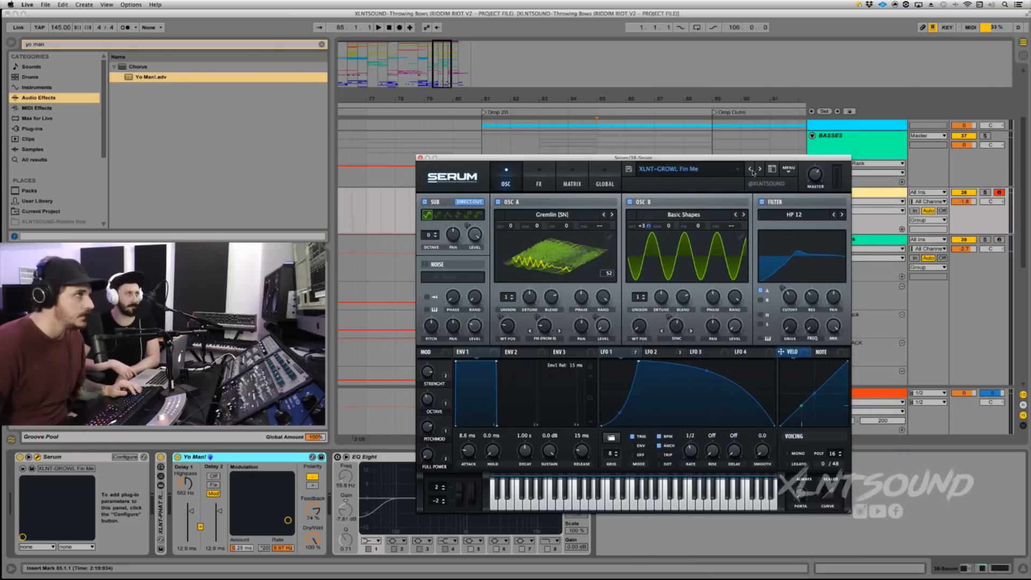
click(750, 170)
click(750, 170)
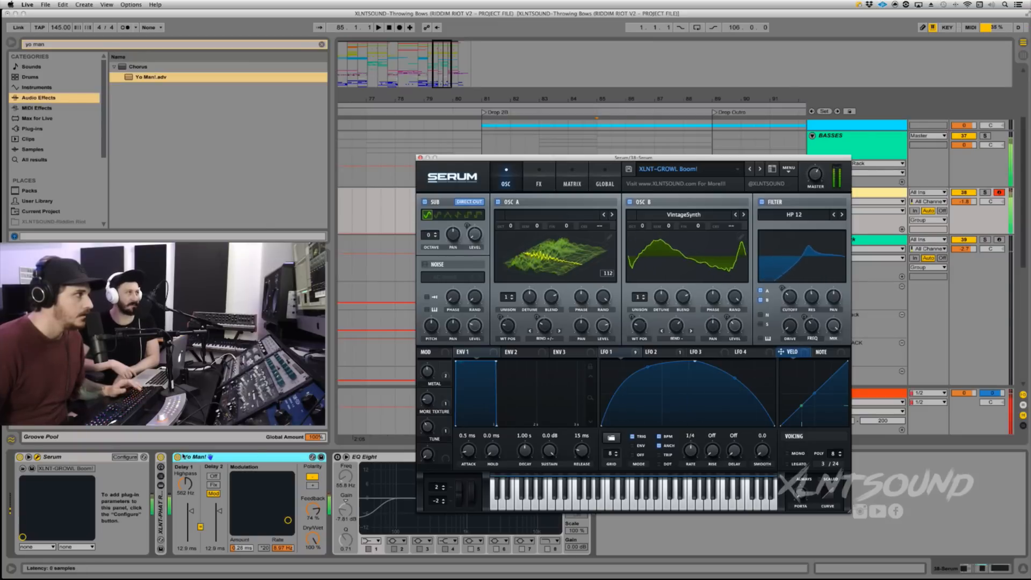
Load Serum's XLNT-GROWL Better Than preset and compare the sound with Yo Man! bypassed, the XLNT-PHAT RACK toggled, and Yo Man! re-enabled.
click(178, 457)
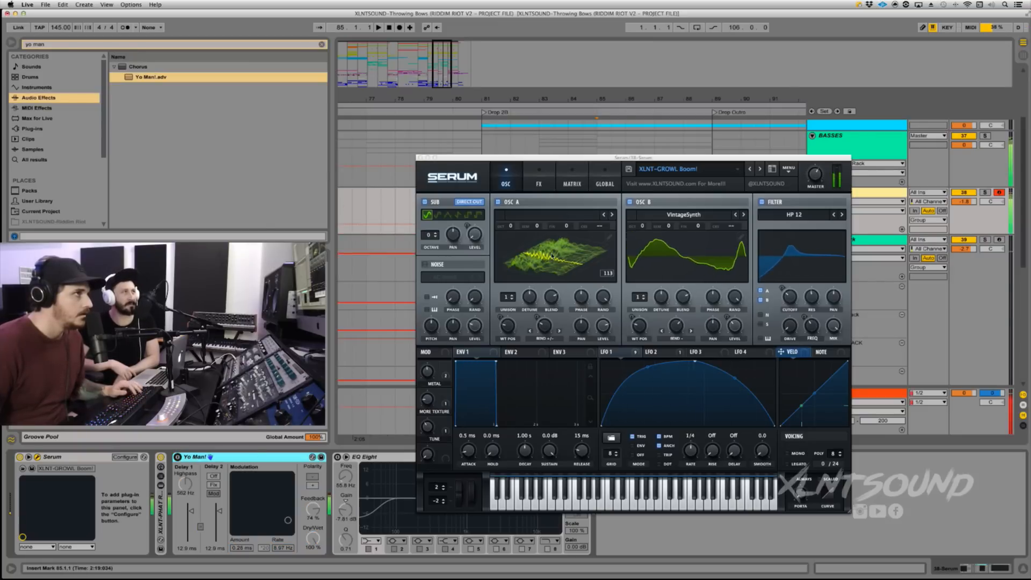
click(751, 170)
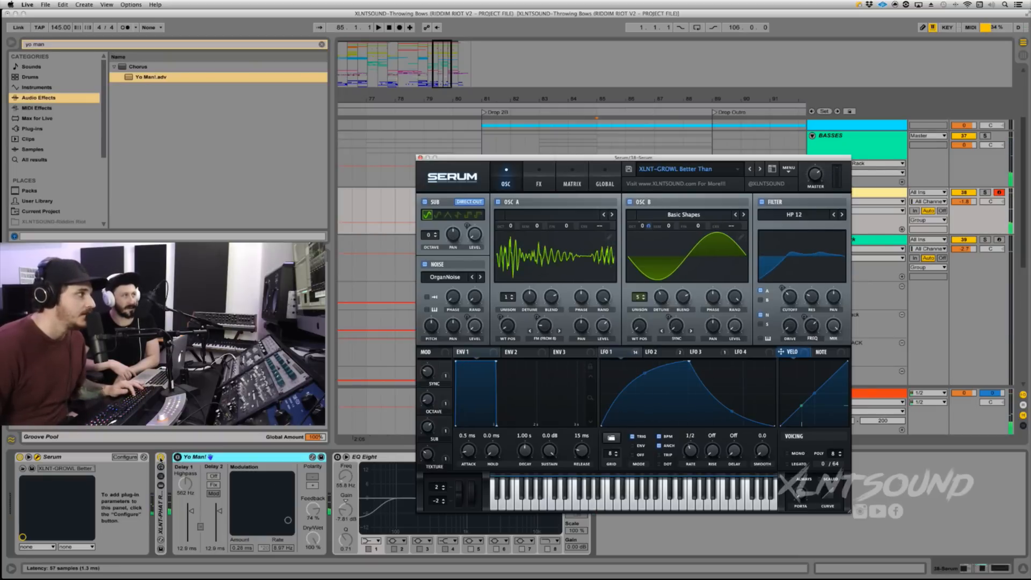
click(161, 458)
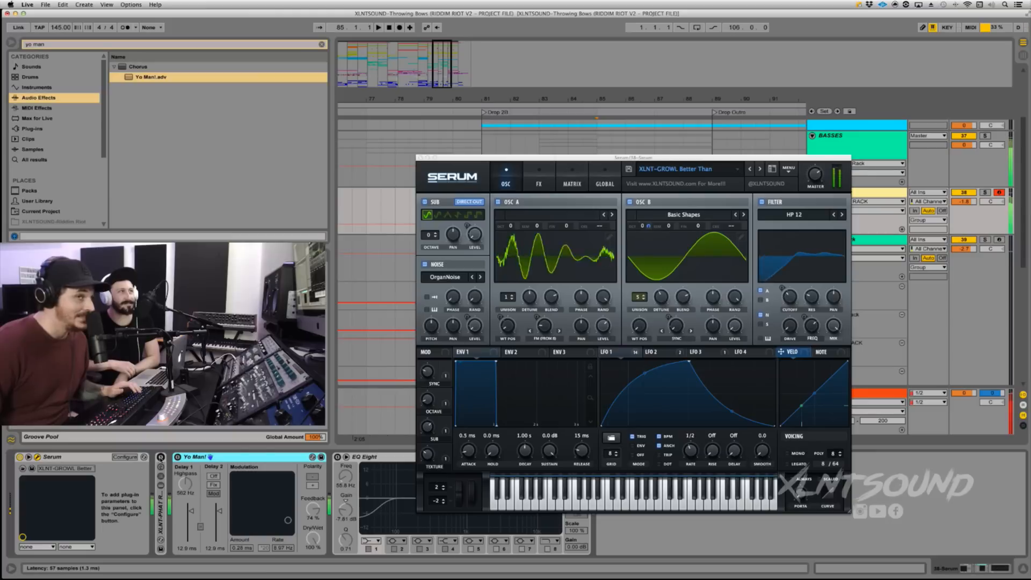
click(177, 457)
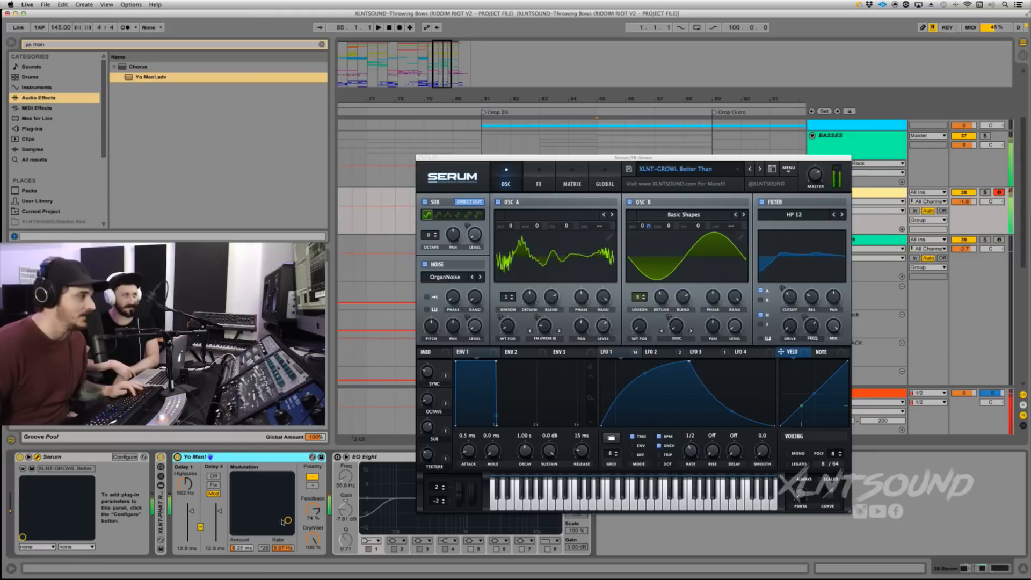
Lower Yo Man!'s Dry/Wet to 26 % and shift the Serum window up to clear the device chain.
drag(311, 539, 310, 564)
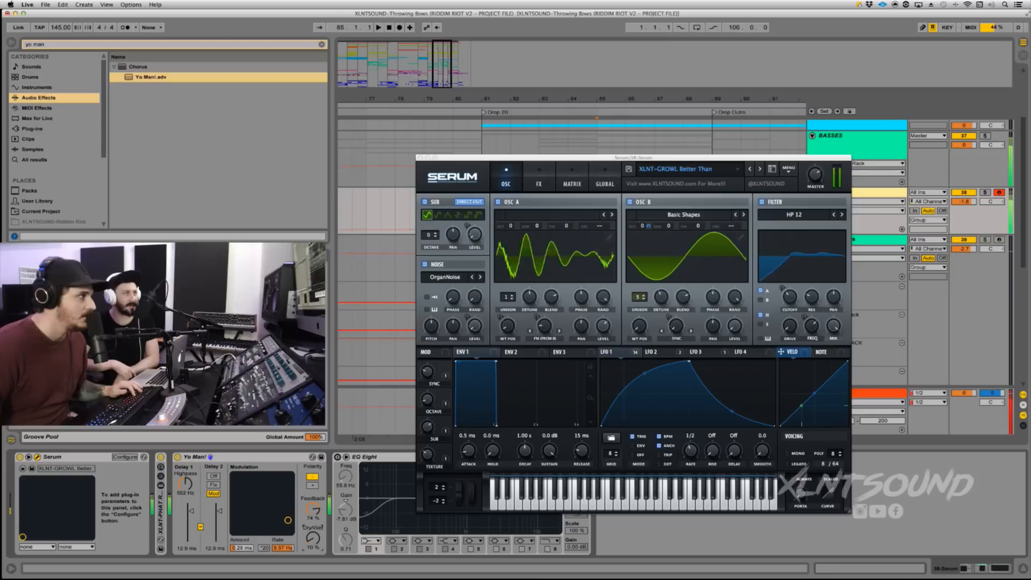
mouse_move(313, 538)
mouse_down()
mouse_move(312, 515)
mouse_move(312, 562)
mouse_move(313, 522)
mouse_up()
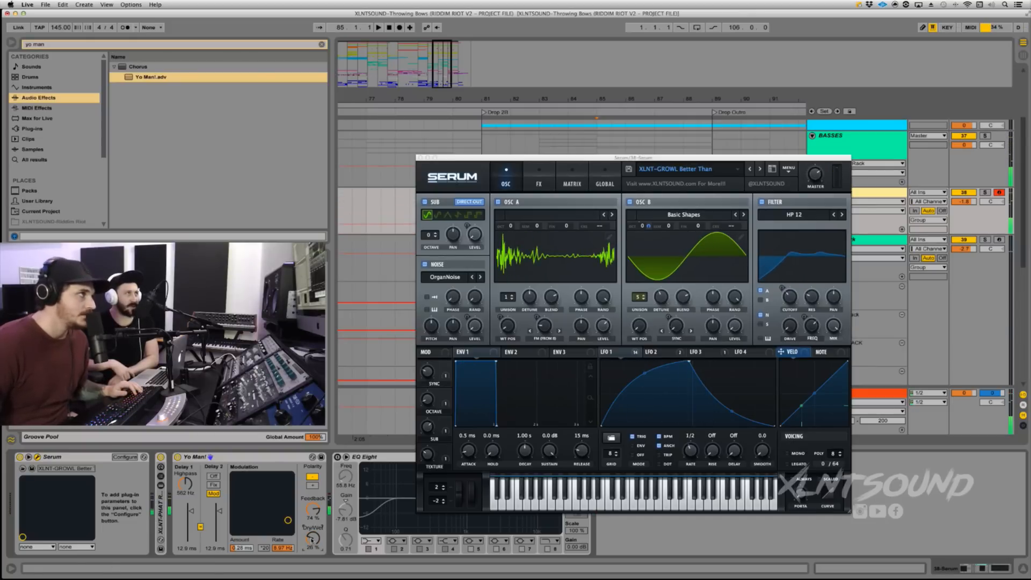
drag(572, 157, 572, 130)
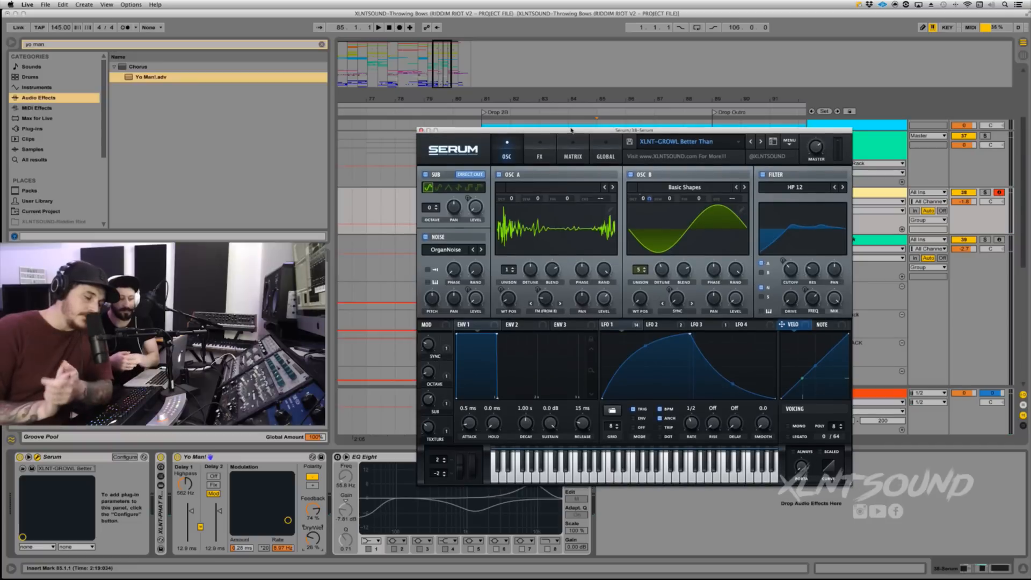